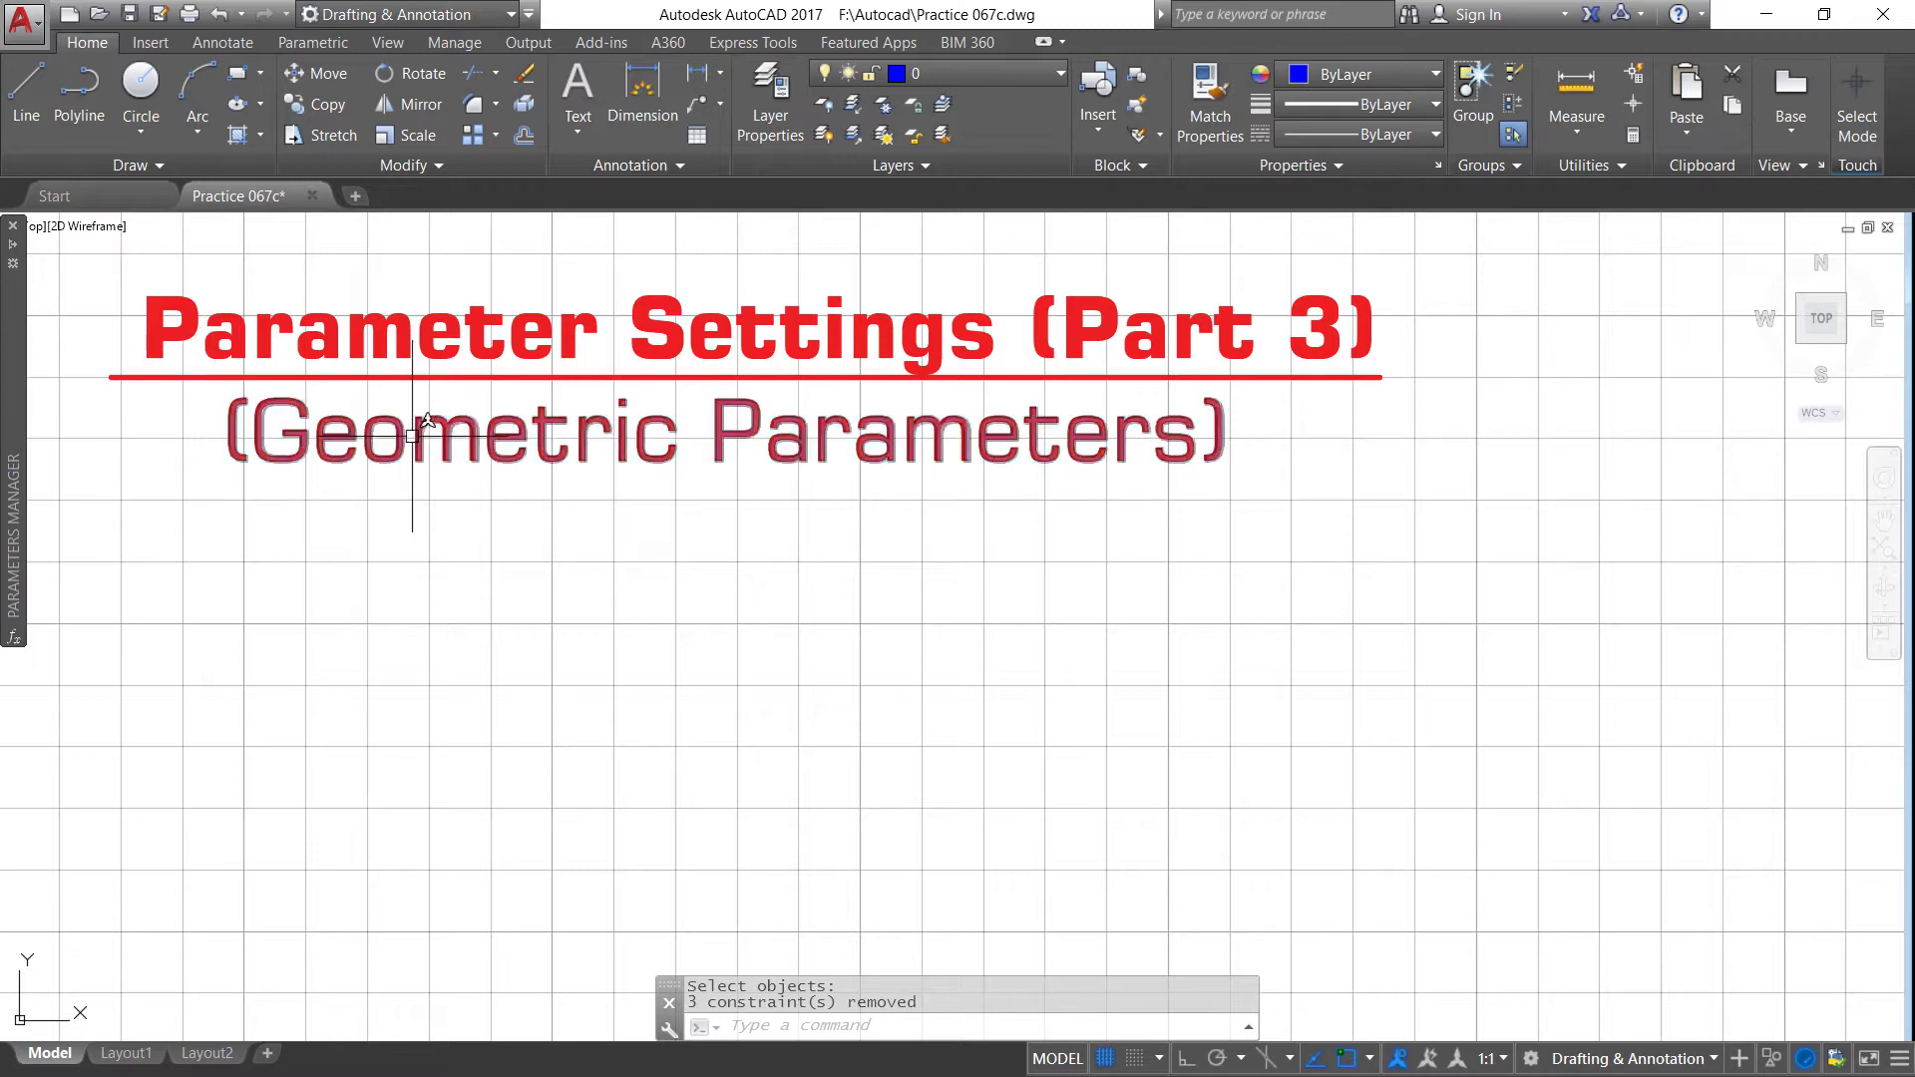
{"action": "scroll", "coordinate": [901, 487], "scroll_direction": "down", "scroll_amount": 2}
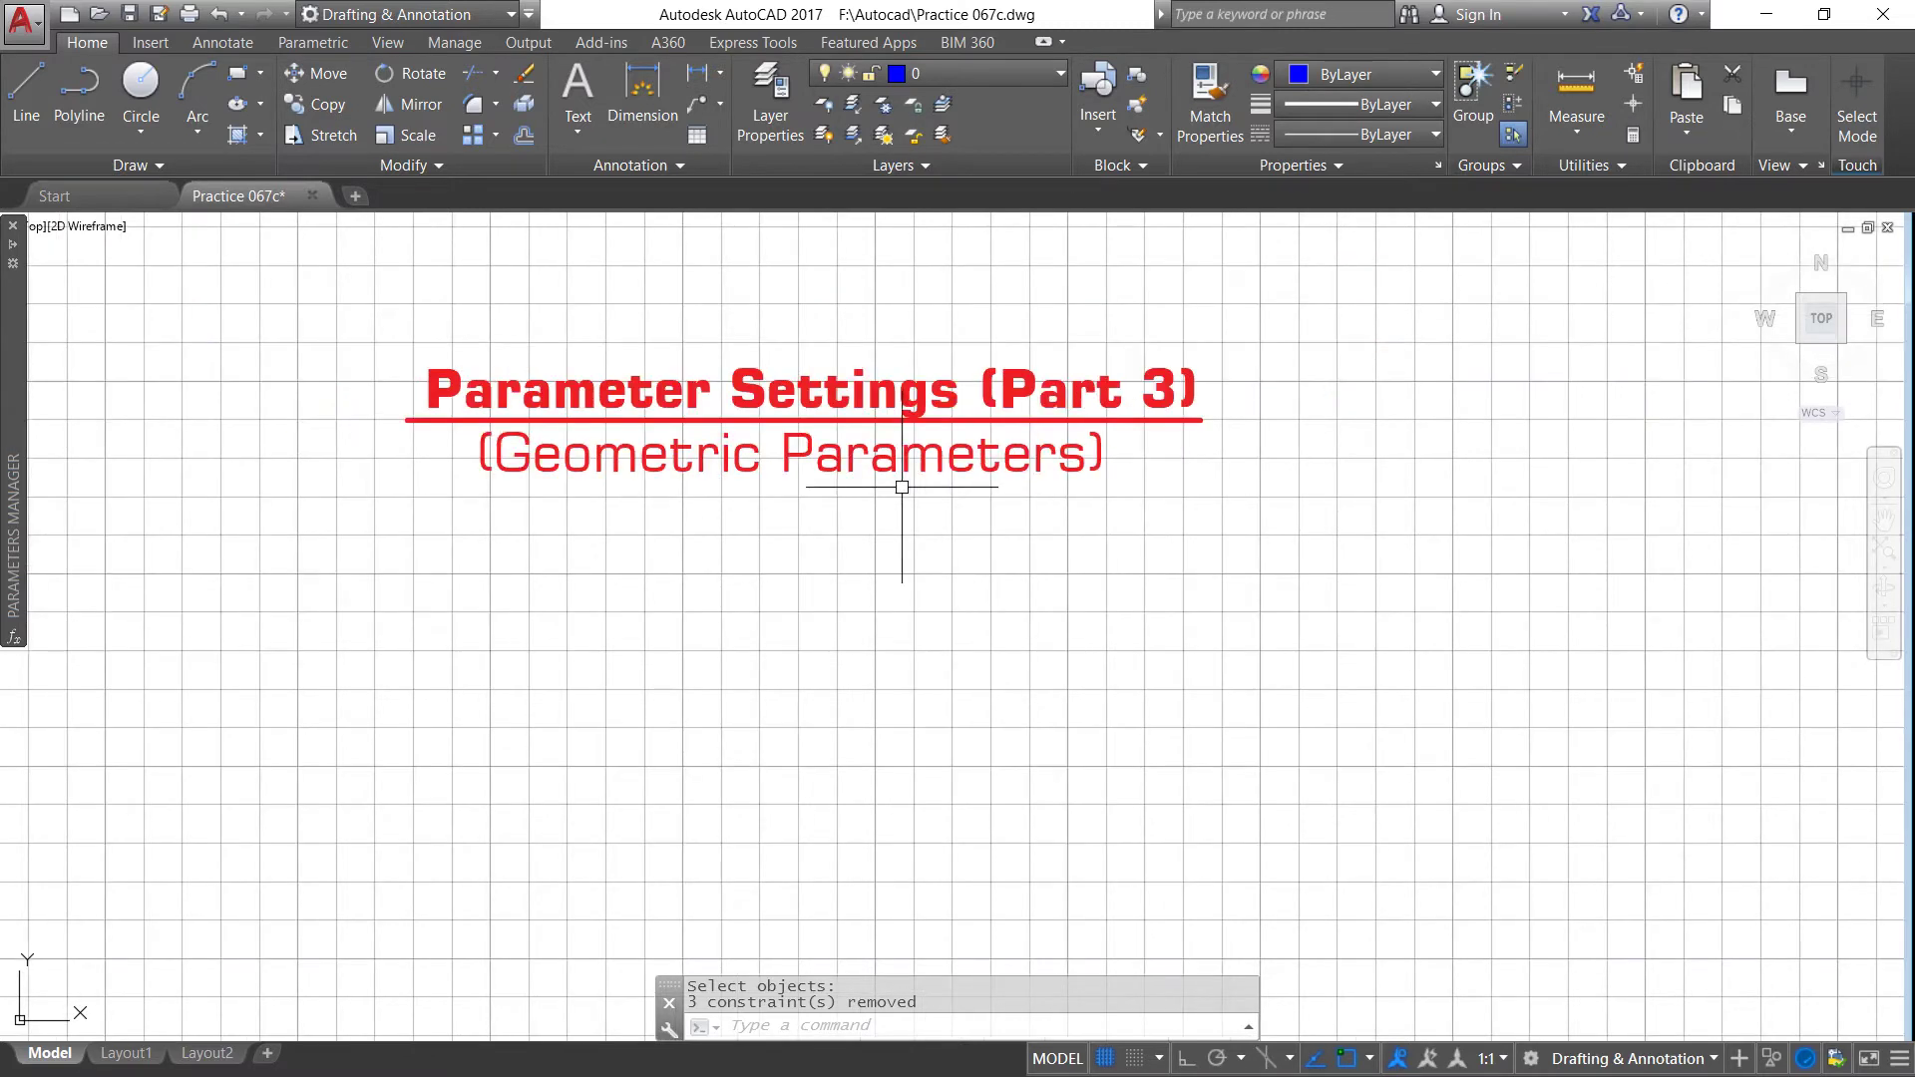
{"action": "scroll", "coordinate": [592, 474], "scroll_direction": "up", "scroll_amount": 2}
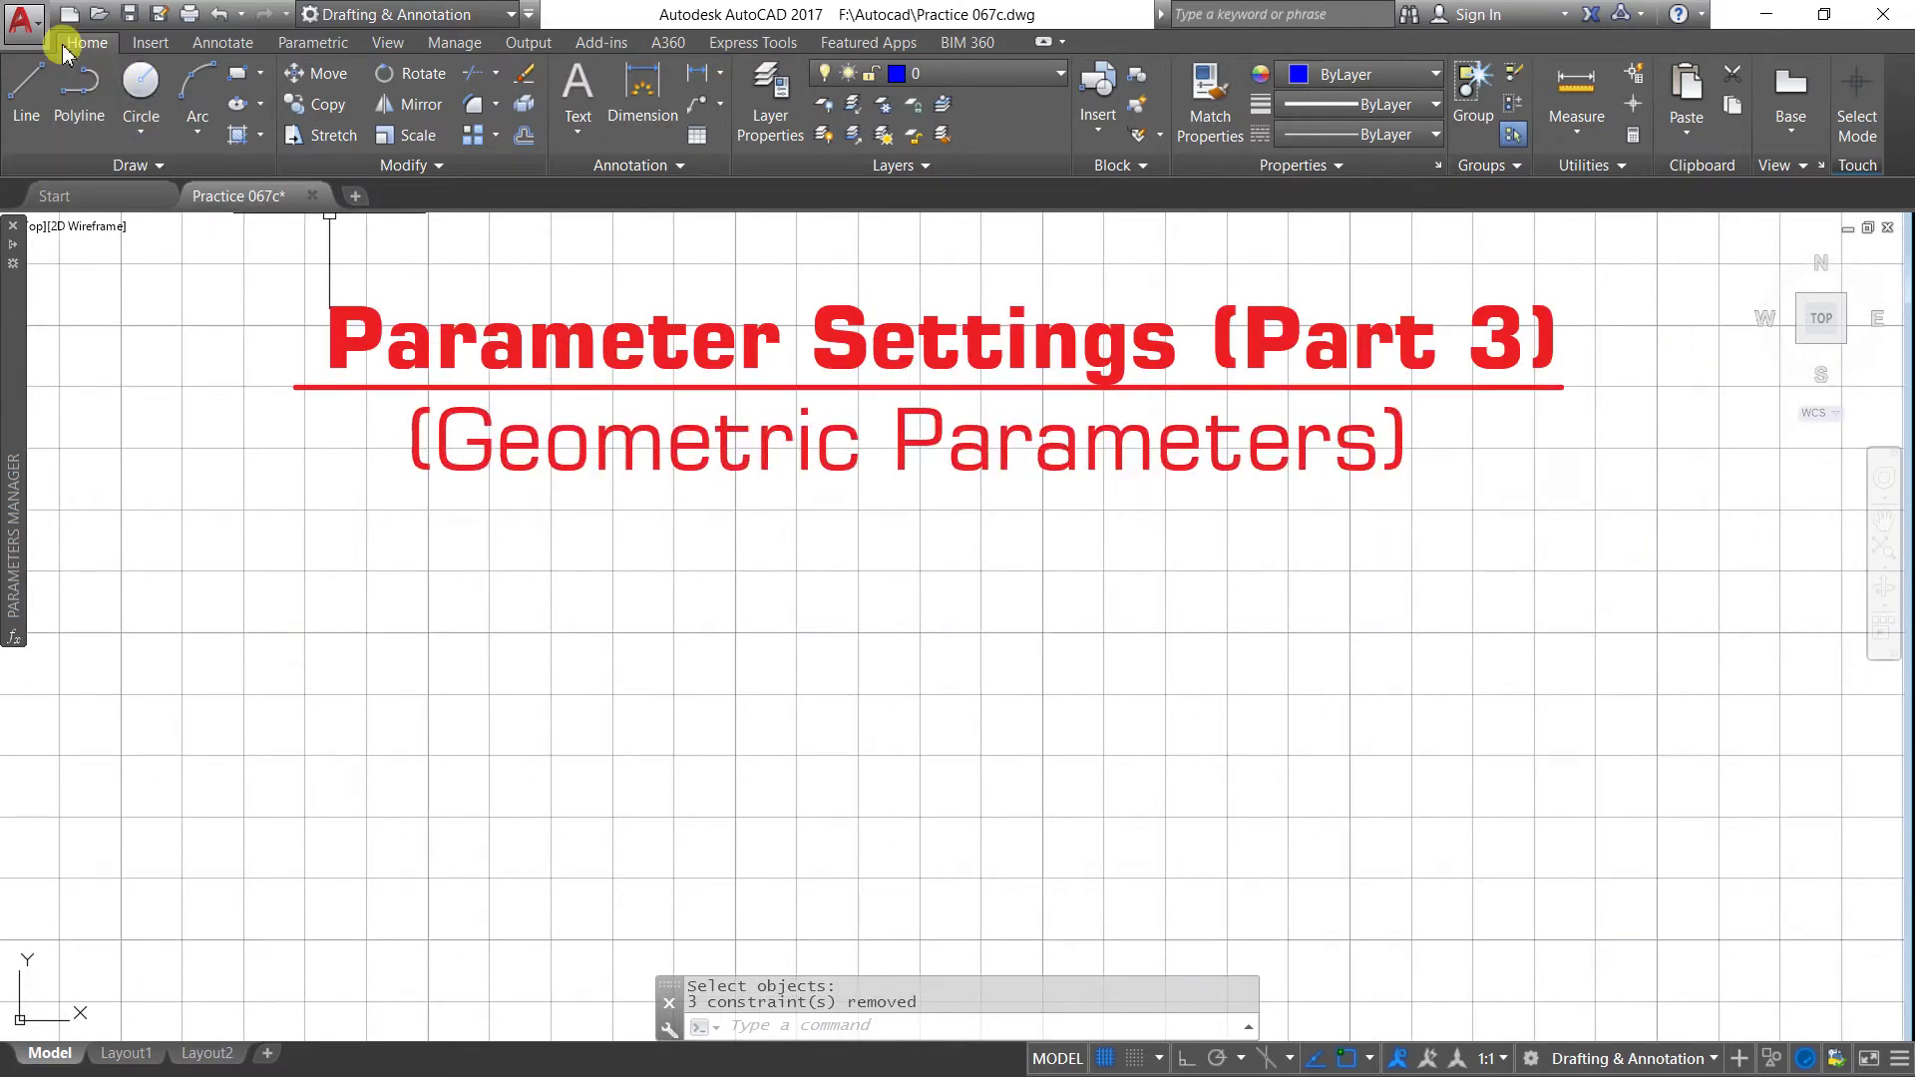
{"action": "left_click", "coordinate": [311, 43]}
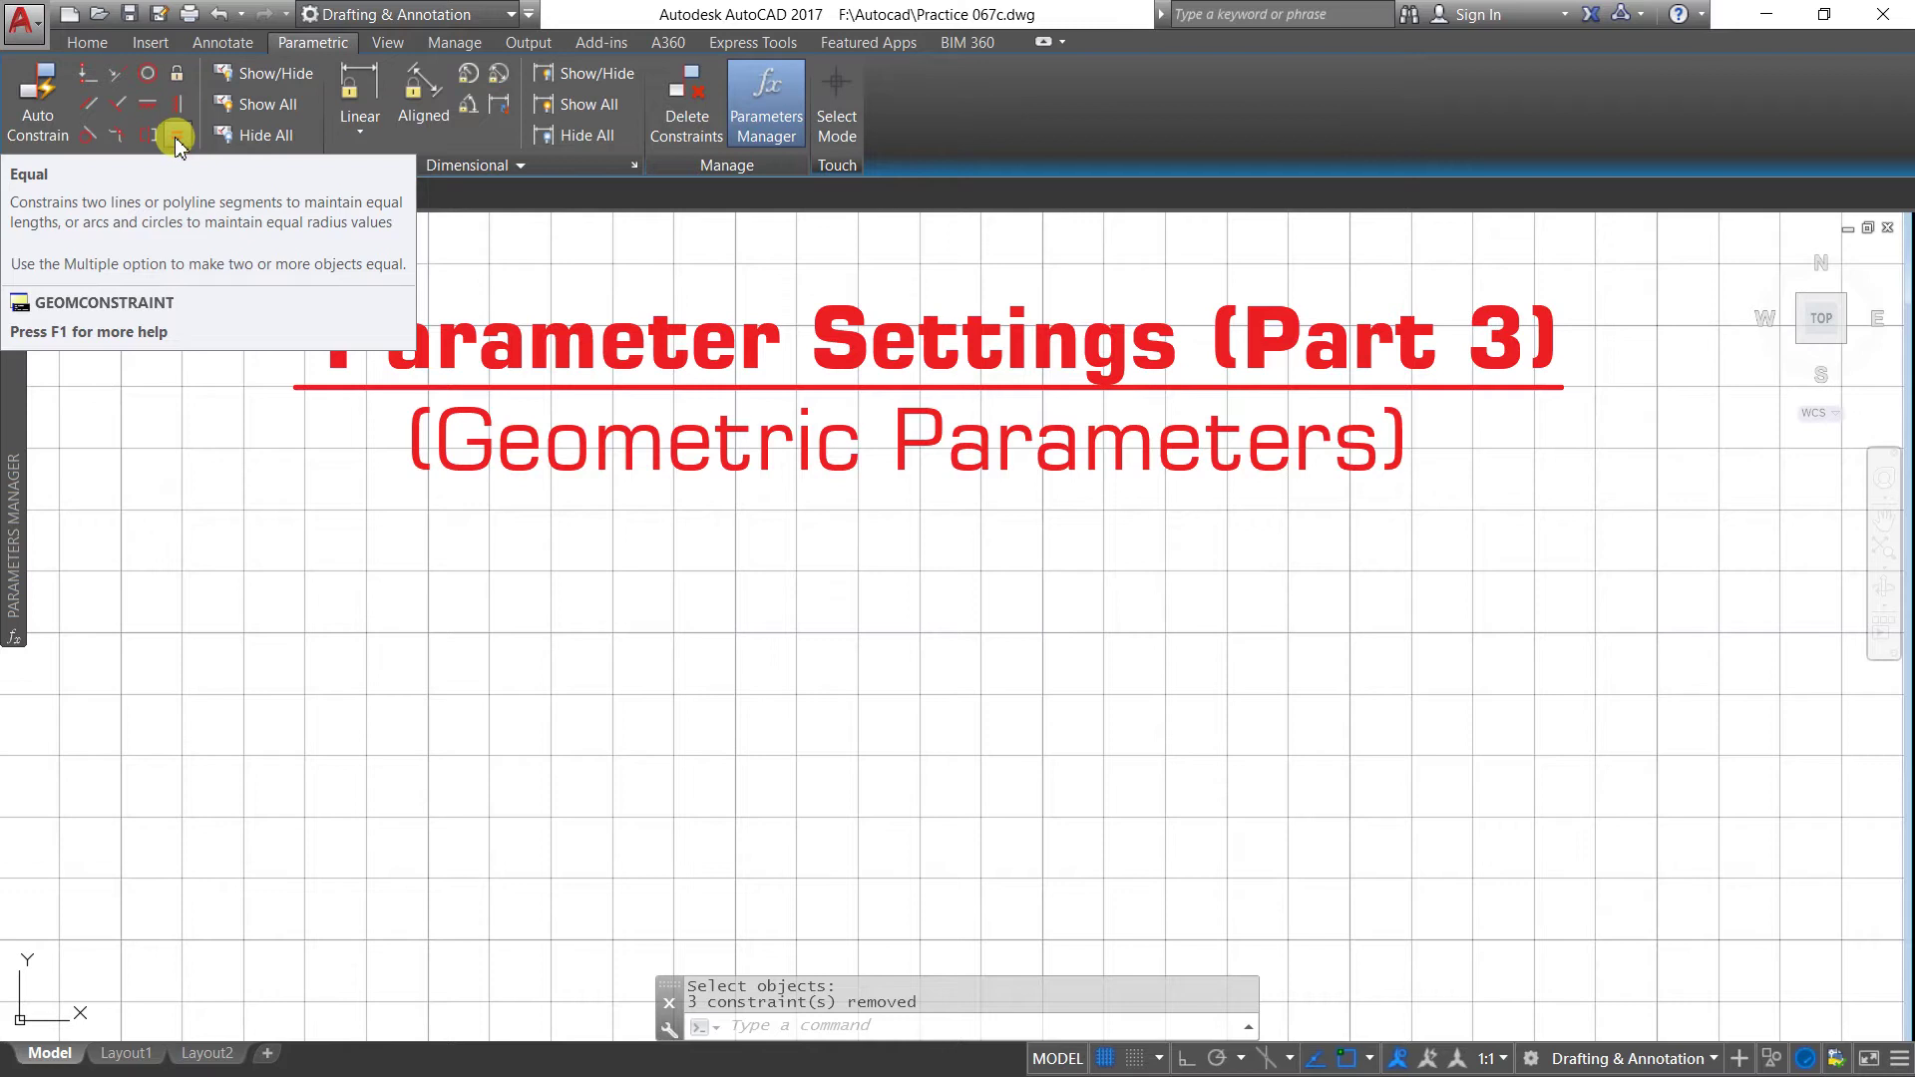
{"action": "scroll", "coordinate": [191, 262], "scroll_direction": "down", "scroll_amount": 2}
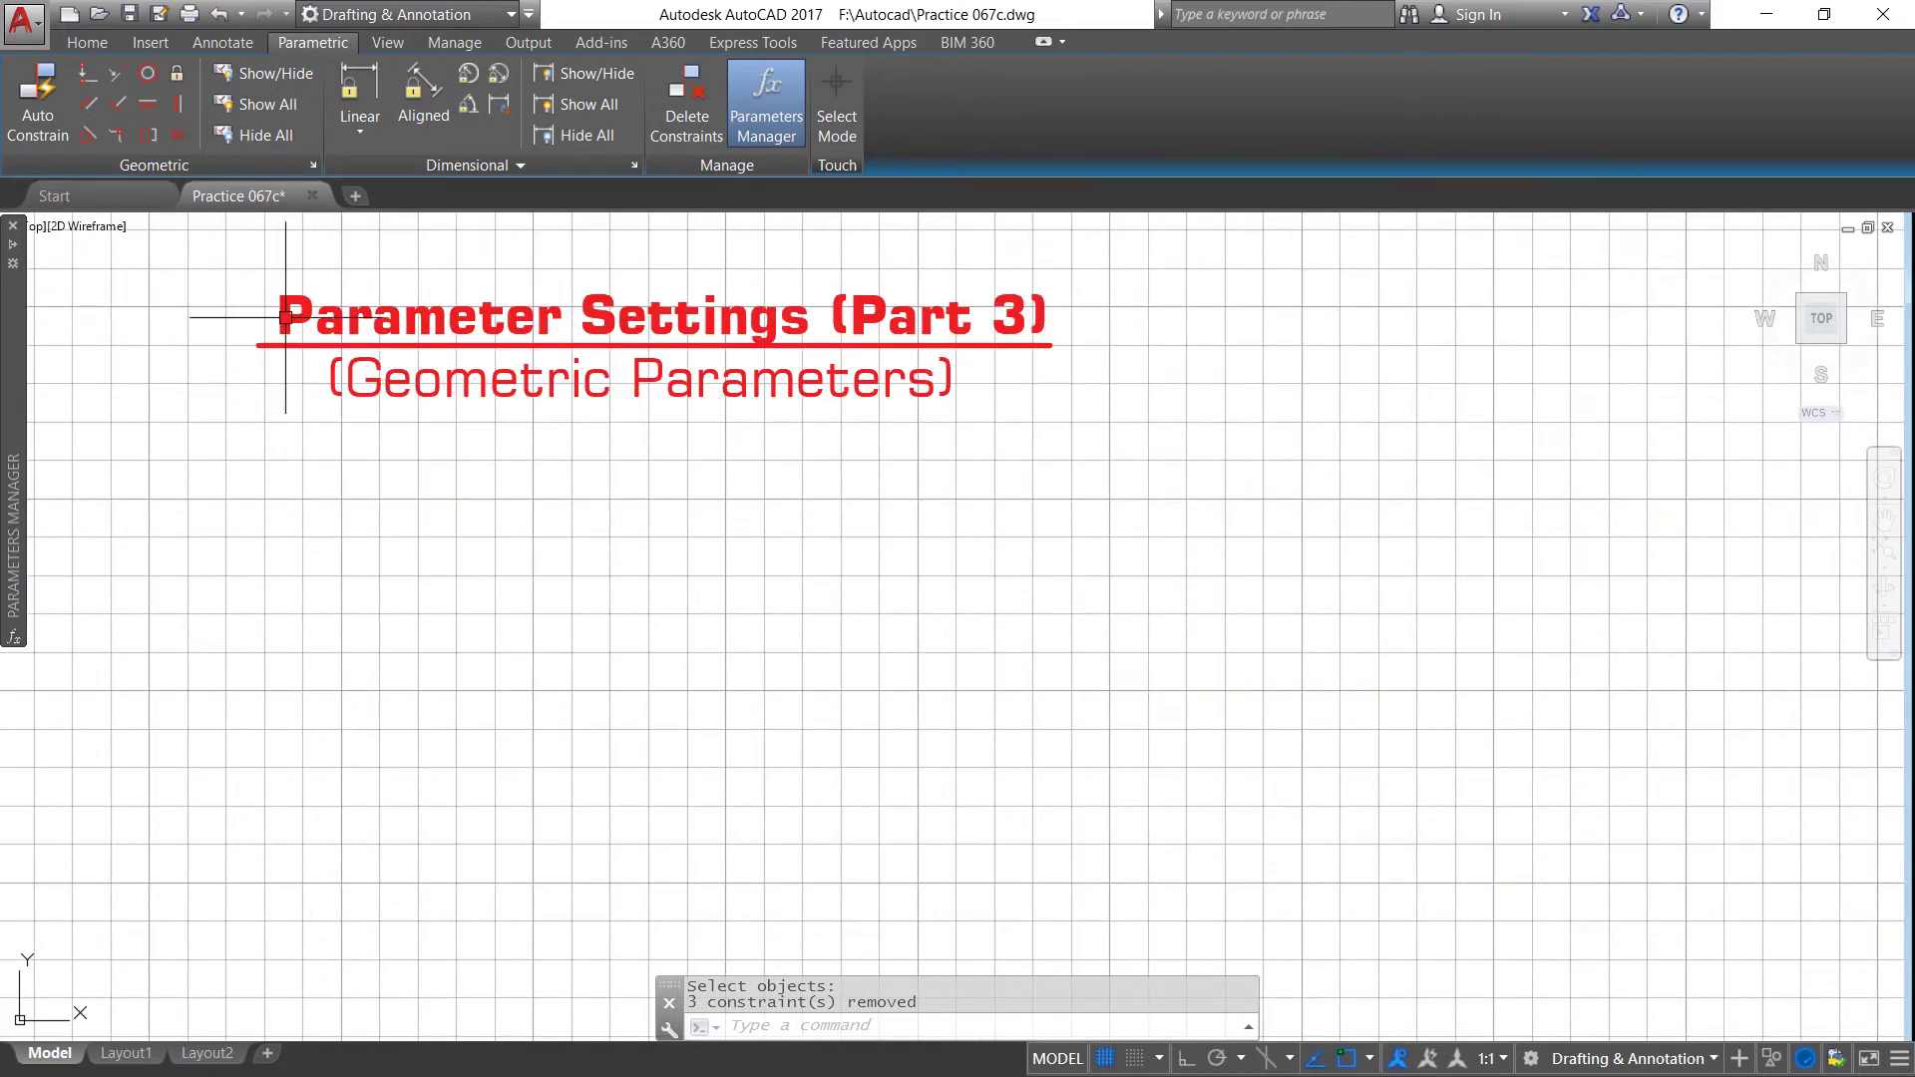
Step: Draw a horizontal line below the title text, with Ortho mode turned on
{"action": "left_click", "coordinate": [88, 44]}
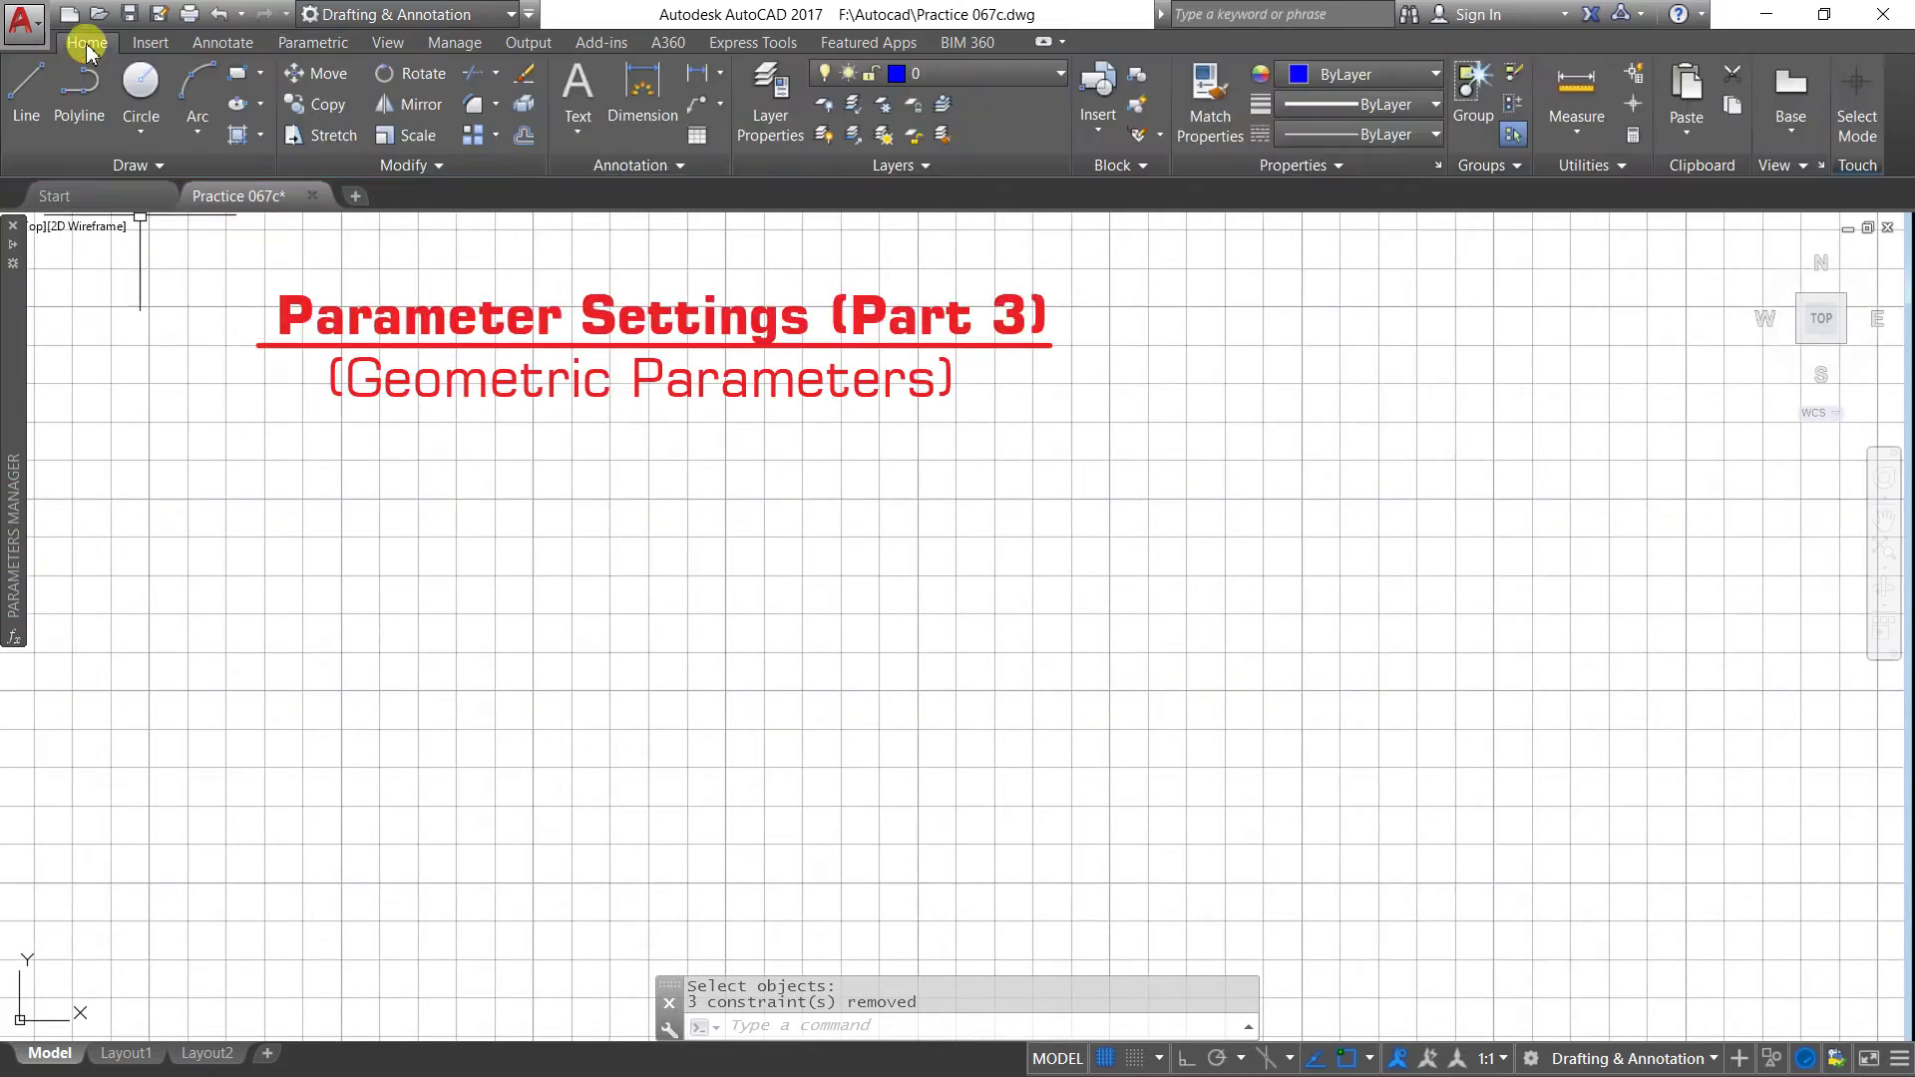
{"action": "left_click", "coordinate": [26, 94]}
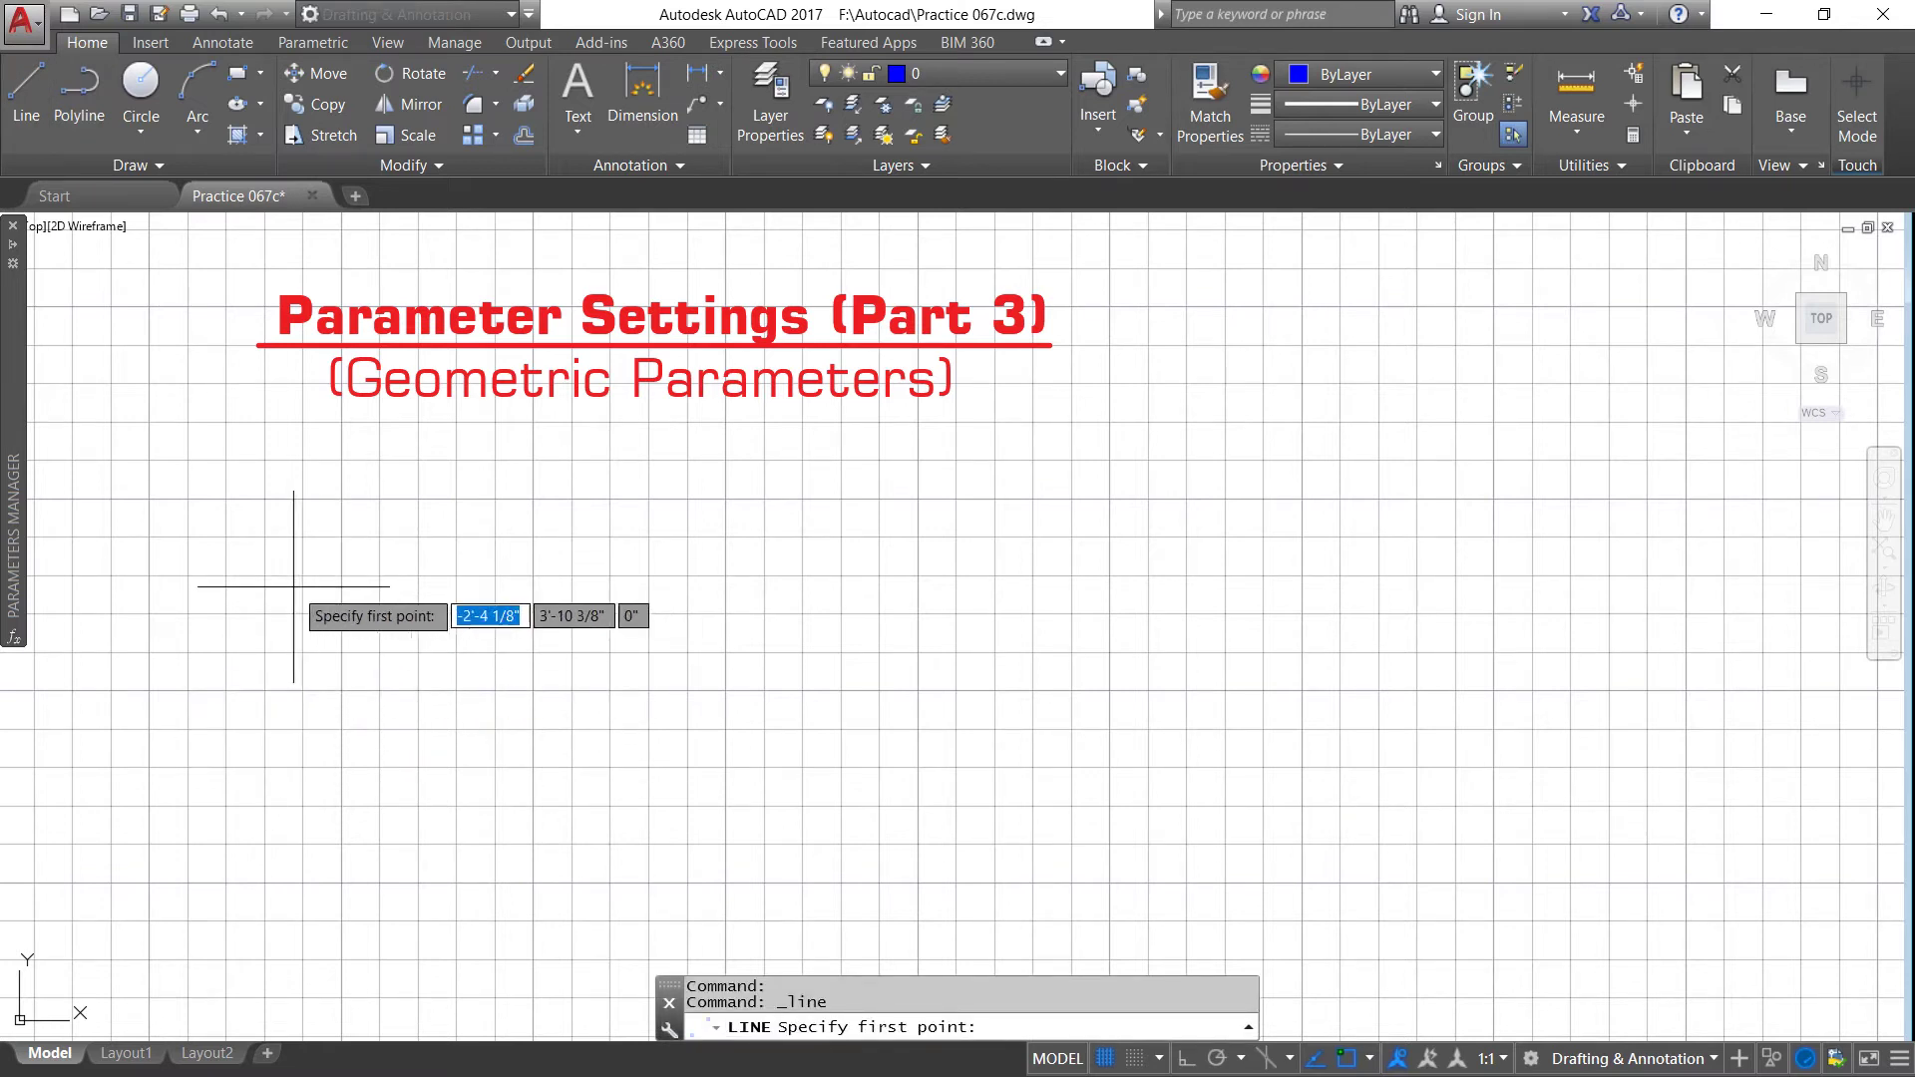
{"action": "left_click", "coordinate": [294, 587]}
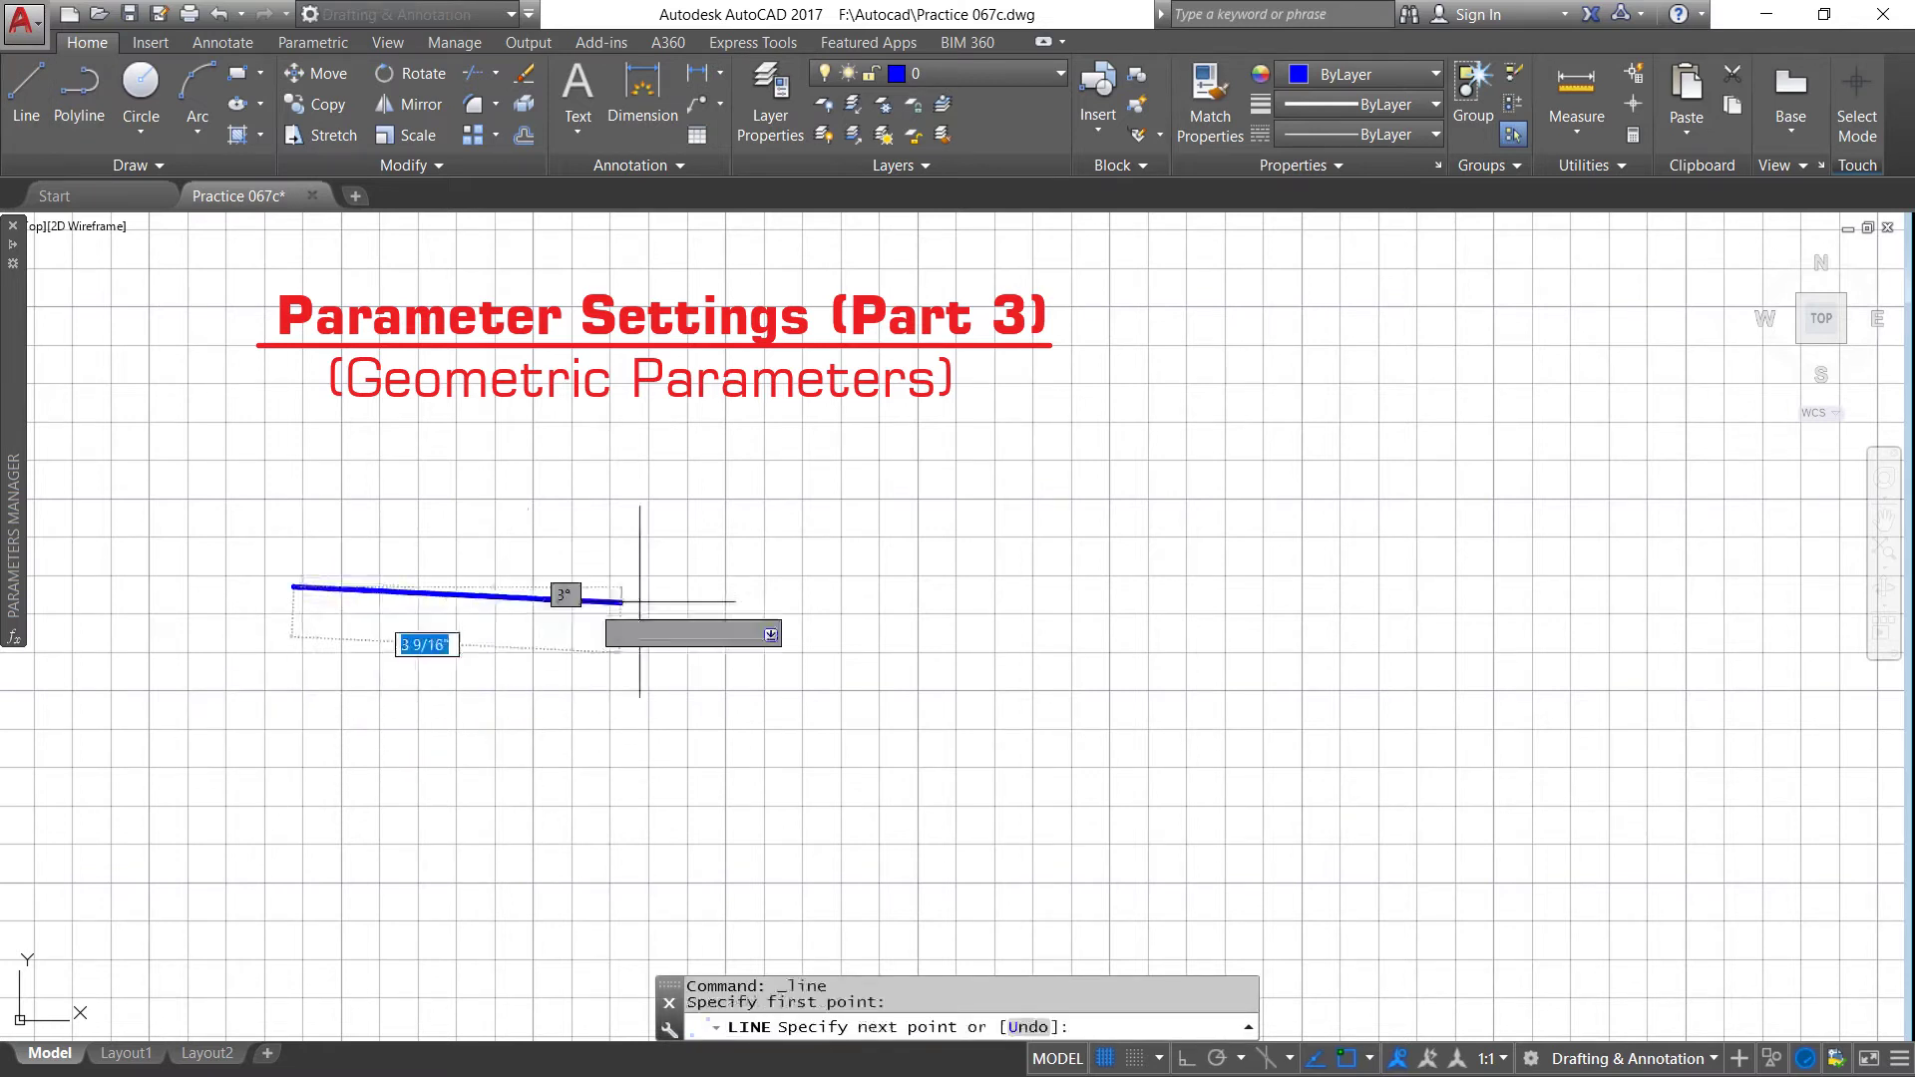
{"action": "left_click", "coordinate": [1186, 1057]}
{"action": "left_click", "coordinate": [845, 587]}
{"action": "right_click", "coordinate": [848, 583]}
{"action": "left_click", "coordinate": [897, 592]}
Step: Draw a second, slightly shorter horizontal line just below the first one
{"action": "left_click", "coordinate": [26, 90]}
{"action": "left_click", "coordinate": [254, 677]}
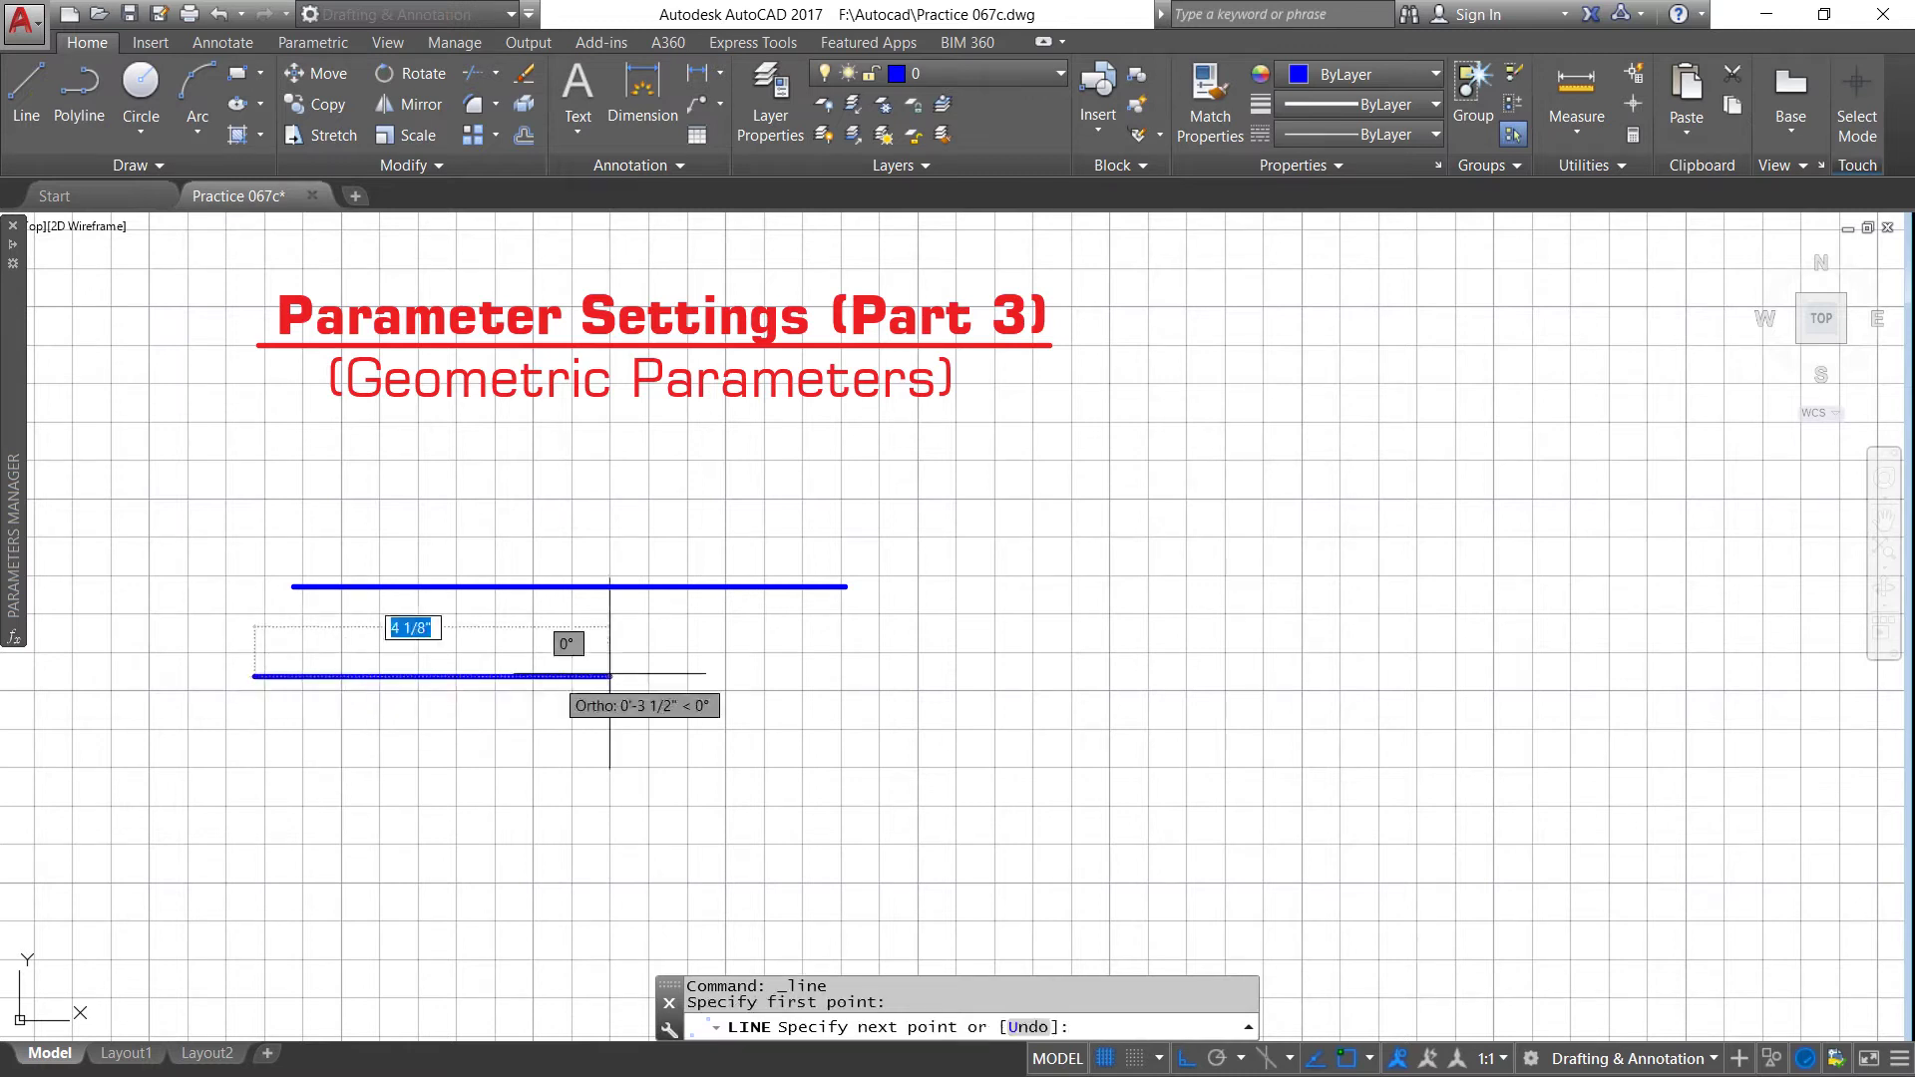
{"action": "left_click", "coordinate": [735, 677]}
{"action": "right_click", "coordinate": [738, 674]}
{"action": "left_click", "coordinate": [783, 686]}
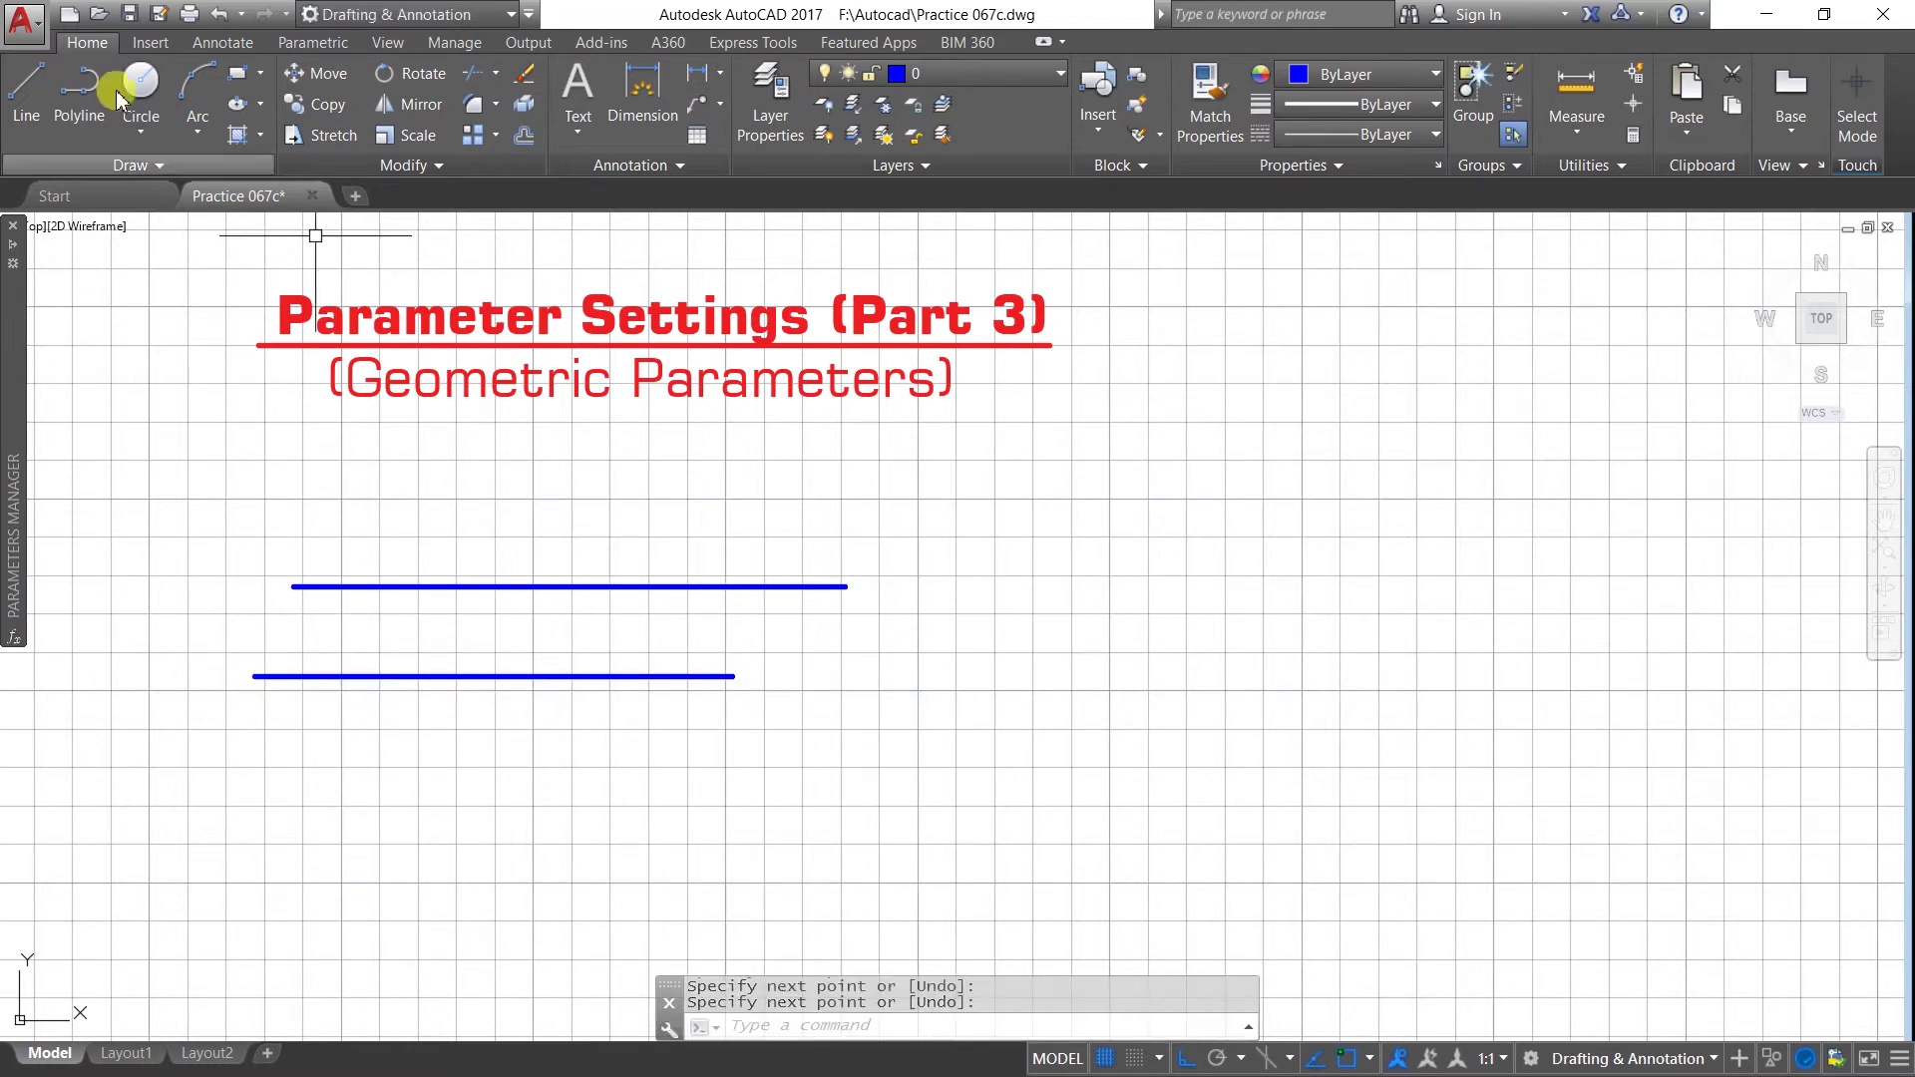
Step: Draw a diagonal line to the right of the horizontal lines, sloping down to the left, with Ortho mode turned off
{"action": "left_click", "coordinate": [26, 90]}
{"action": "left_click", "coordinate": [1129, 533]}
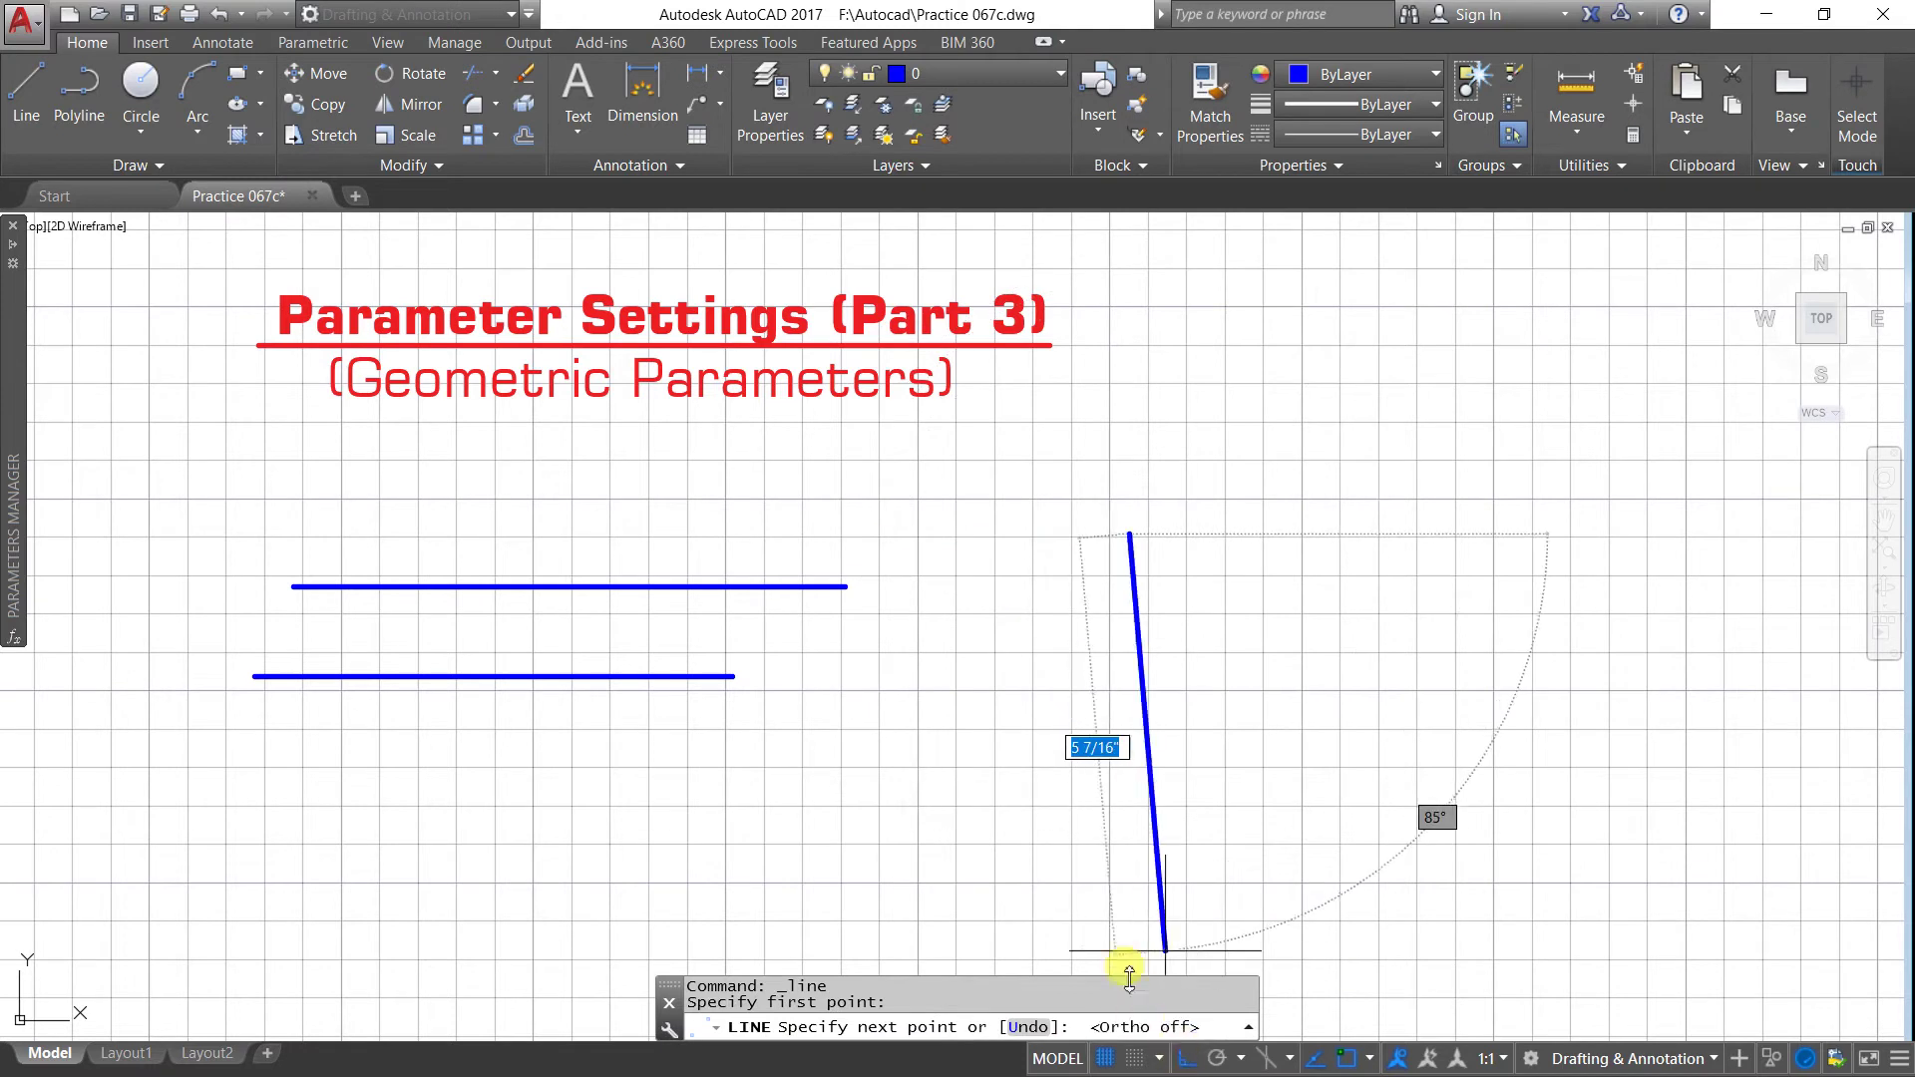
{"action": "left_click", "coordinate": [819, 864]}
{"action": "right_click", "coordinate": [819, 864]}
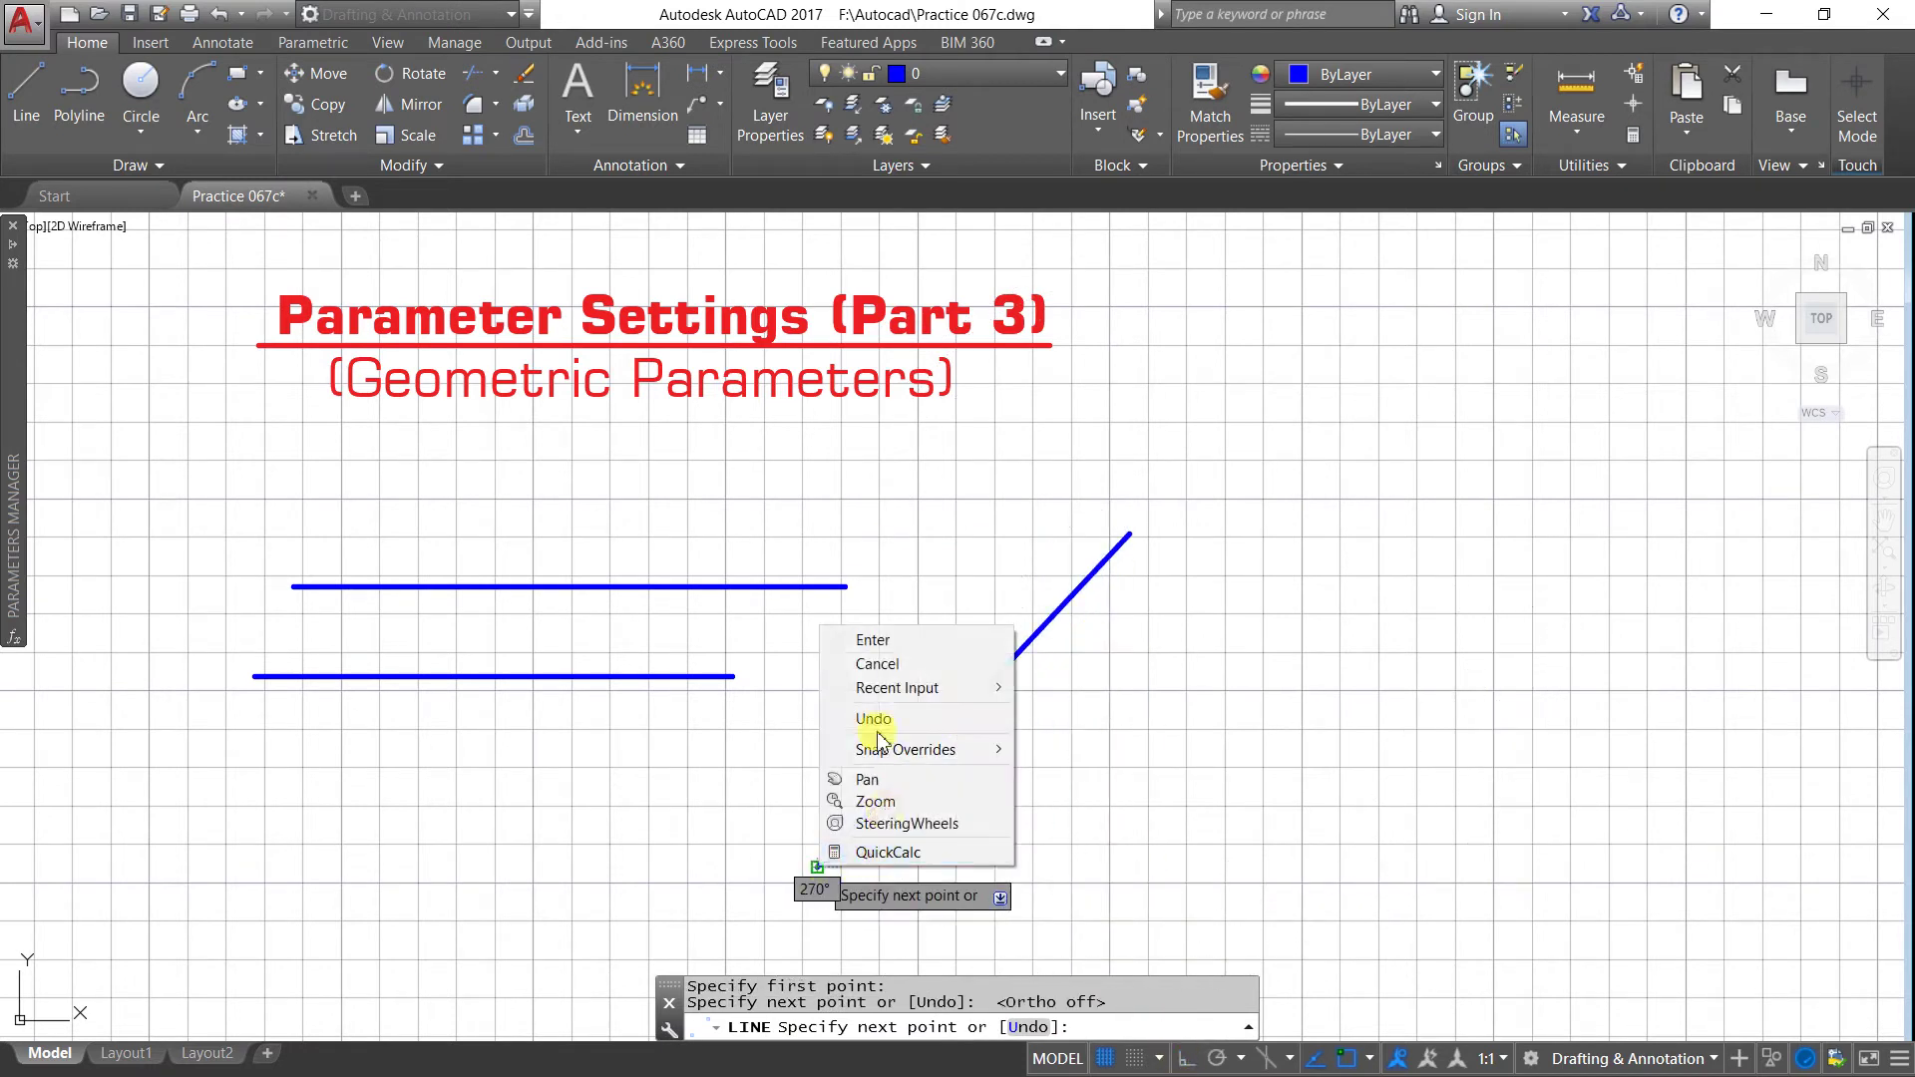
{"action": "left_click", "coordinate": [866, 640]}
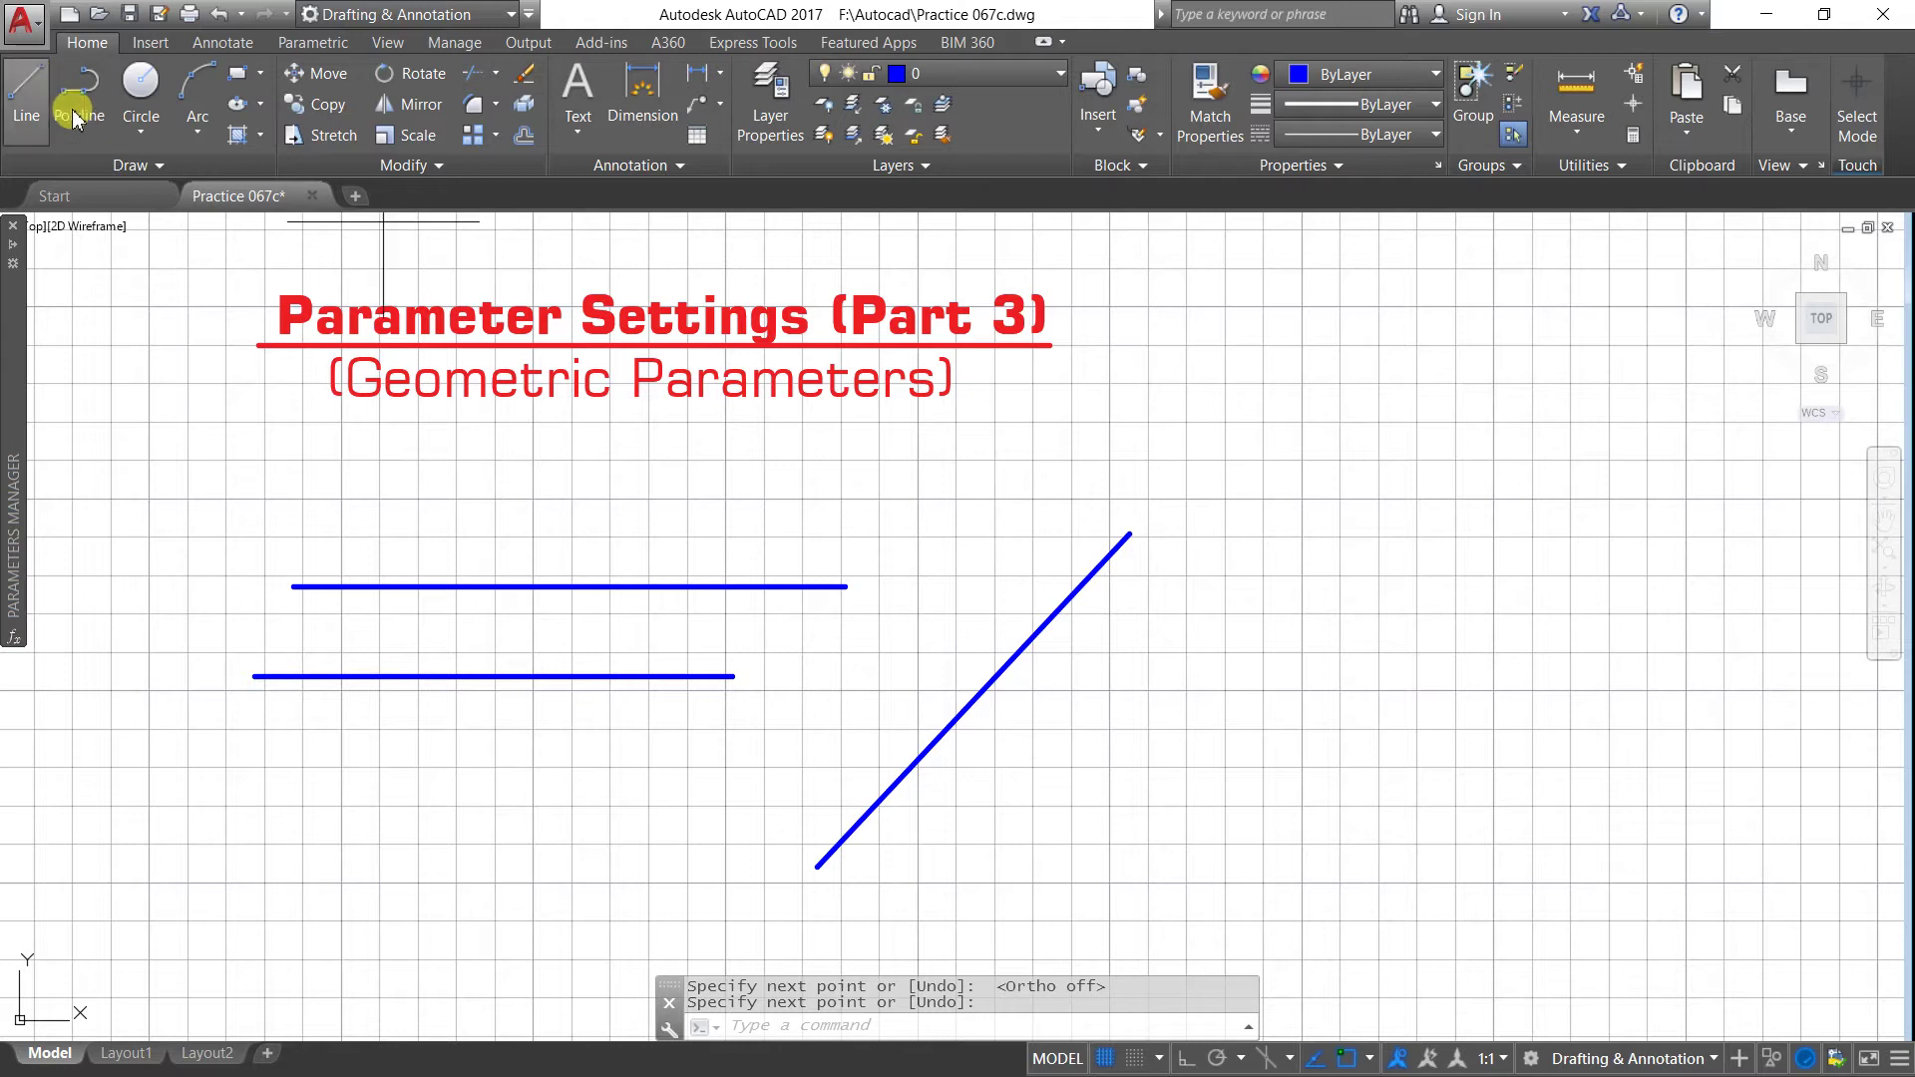
Step: Draw a second, roughly parallel diagonal line to the right of the first diagonal
{"action": "left_click", "coordinate": [28, 87]}
{"action": "left_click", "coordinate": [991, 836]}
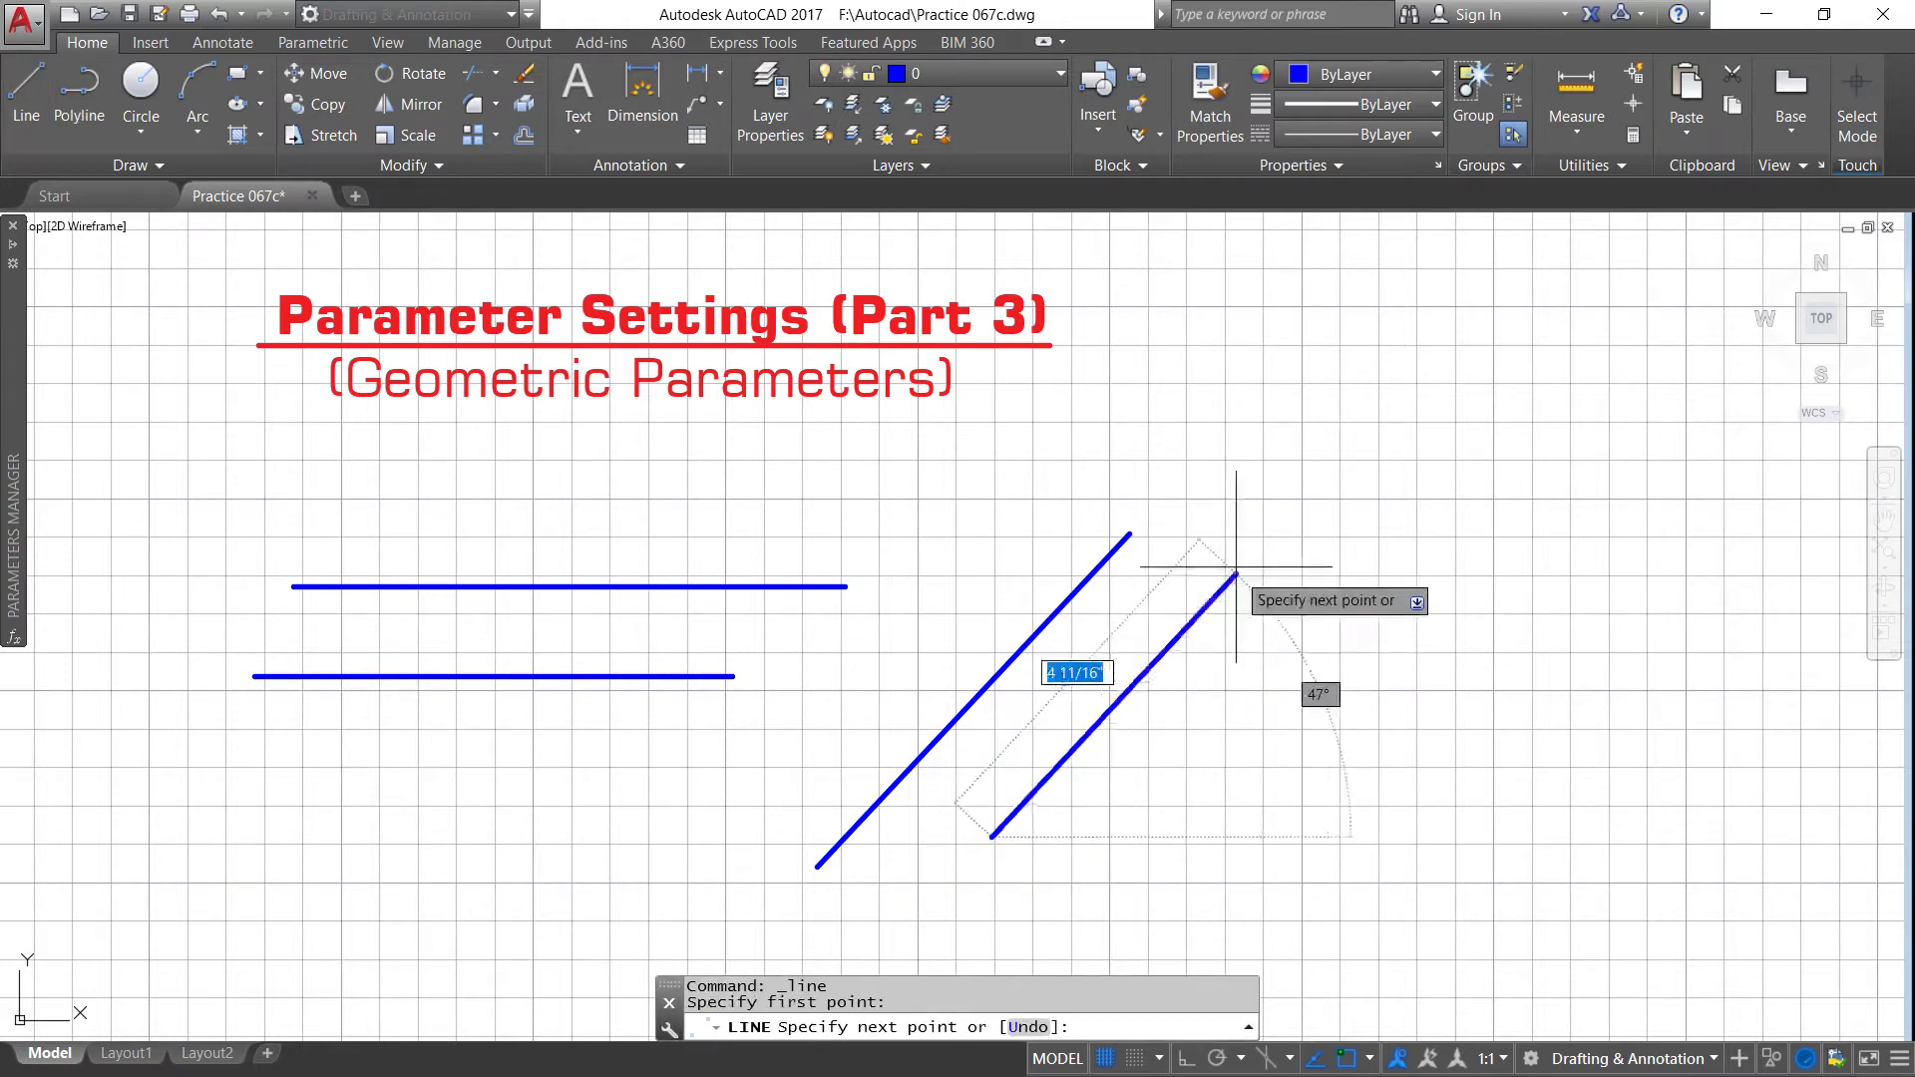
{"action": "left_click", "coordinate": [1260, 516]}
{"action": "right_click", "coordinate": [1260, 516]}
{"action": "left_click", "coordinate": [1312, 554]}
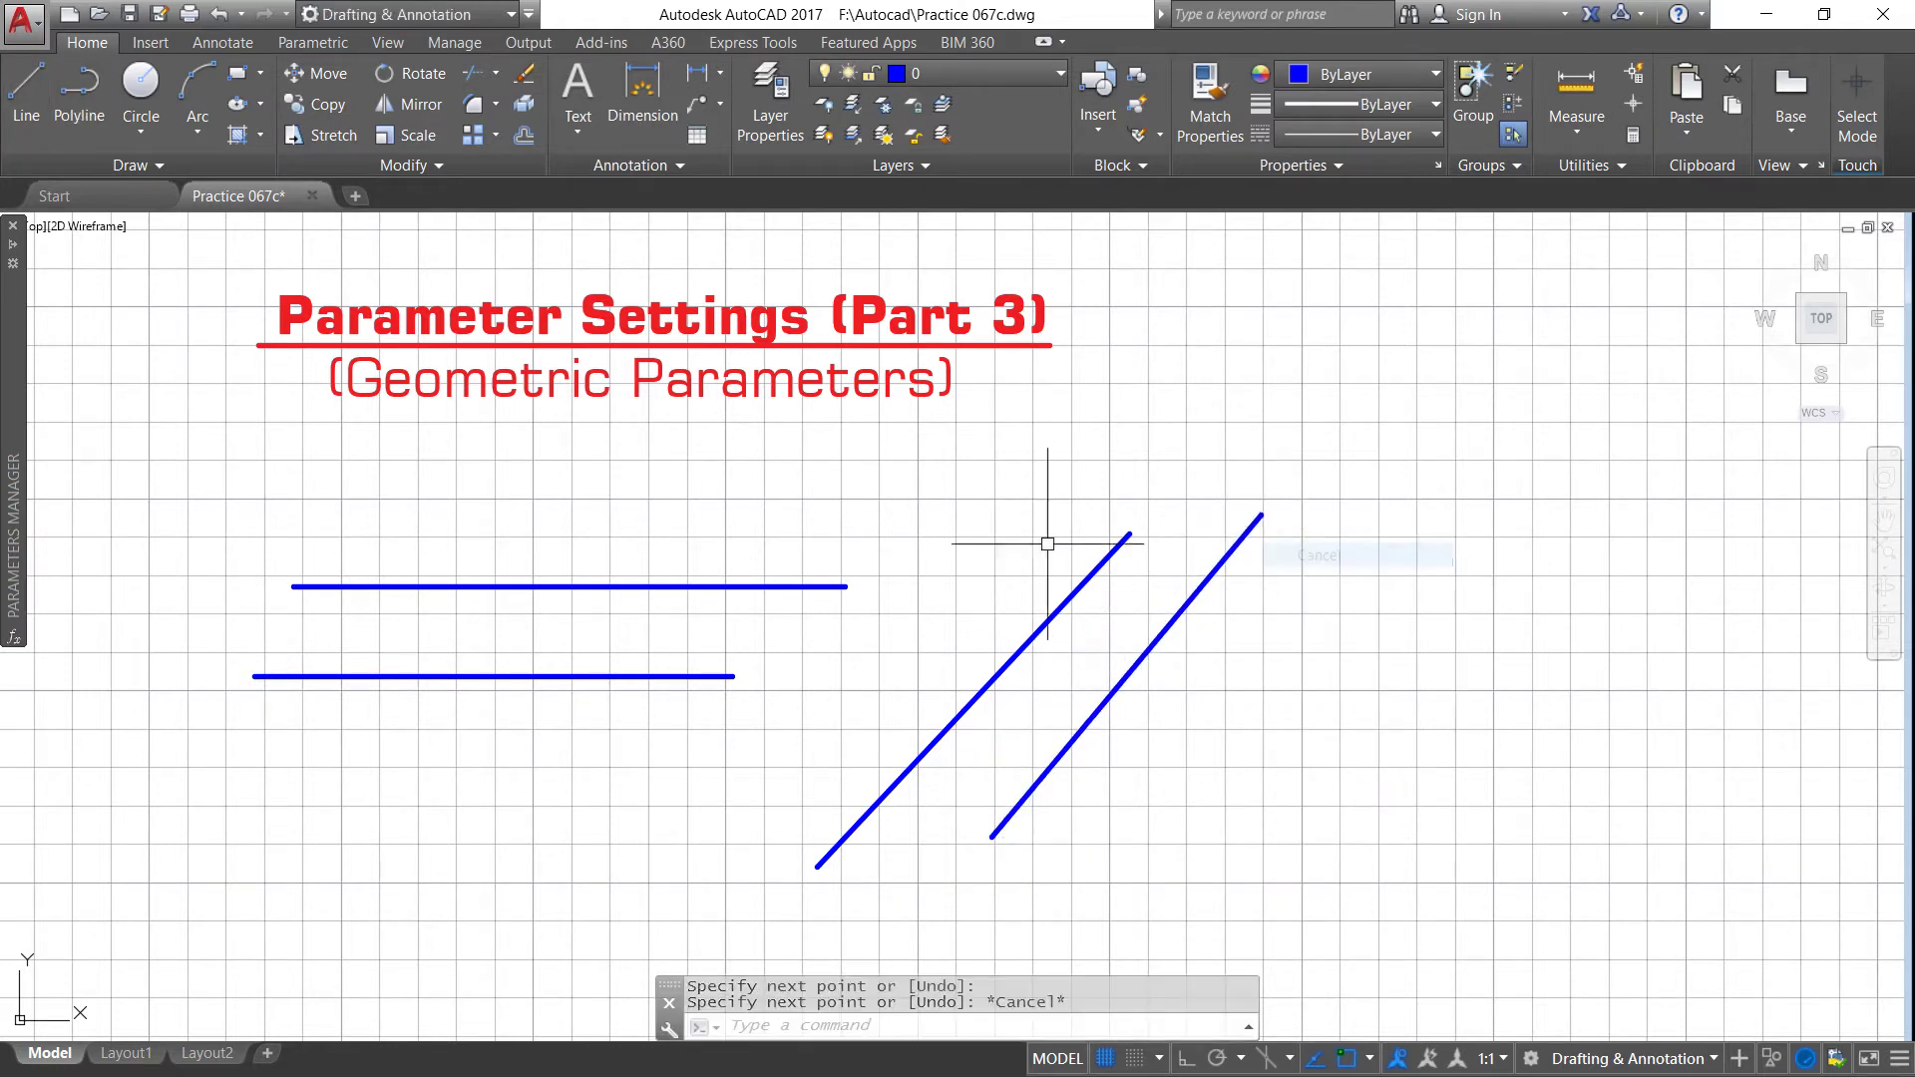
Step: Draw a wide three-point arc bulging upward in the empty area right of the diagonal lines
{"action": "scroll", "coordinate": [1026, 598], "scroll_direction": "down", "scroll_amount": 3}
{"action": "scroll", "coordinate": [1132, 586], "scroll_direction": "up", "scroll_amount": 5}
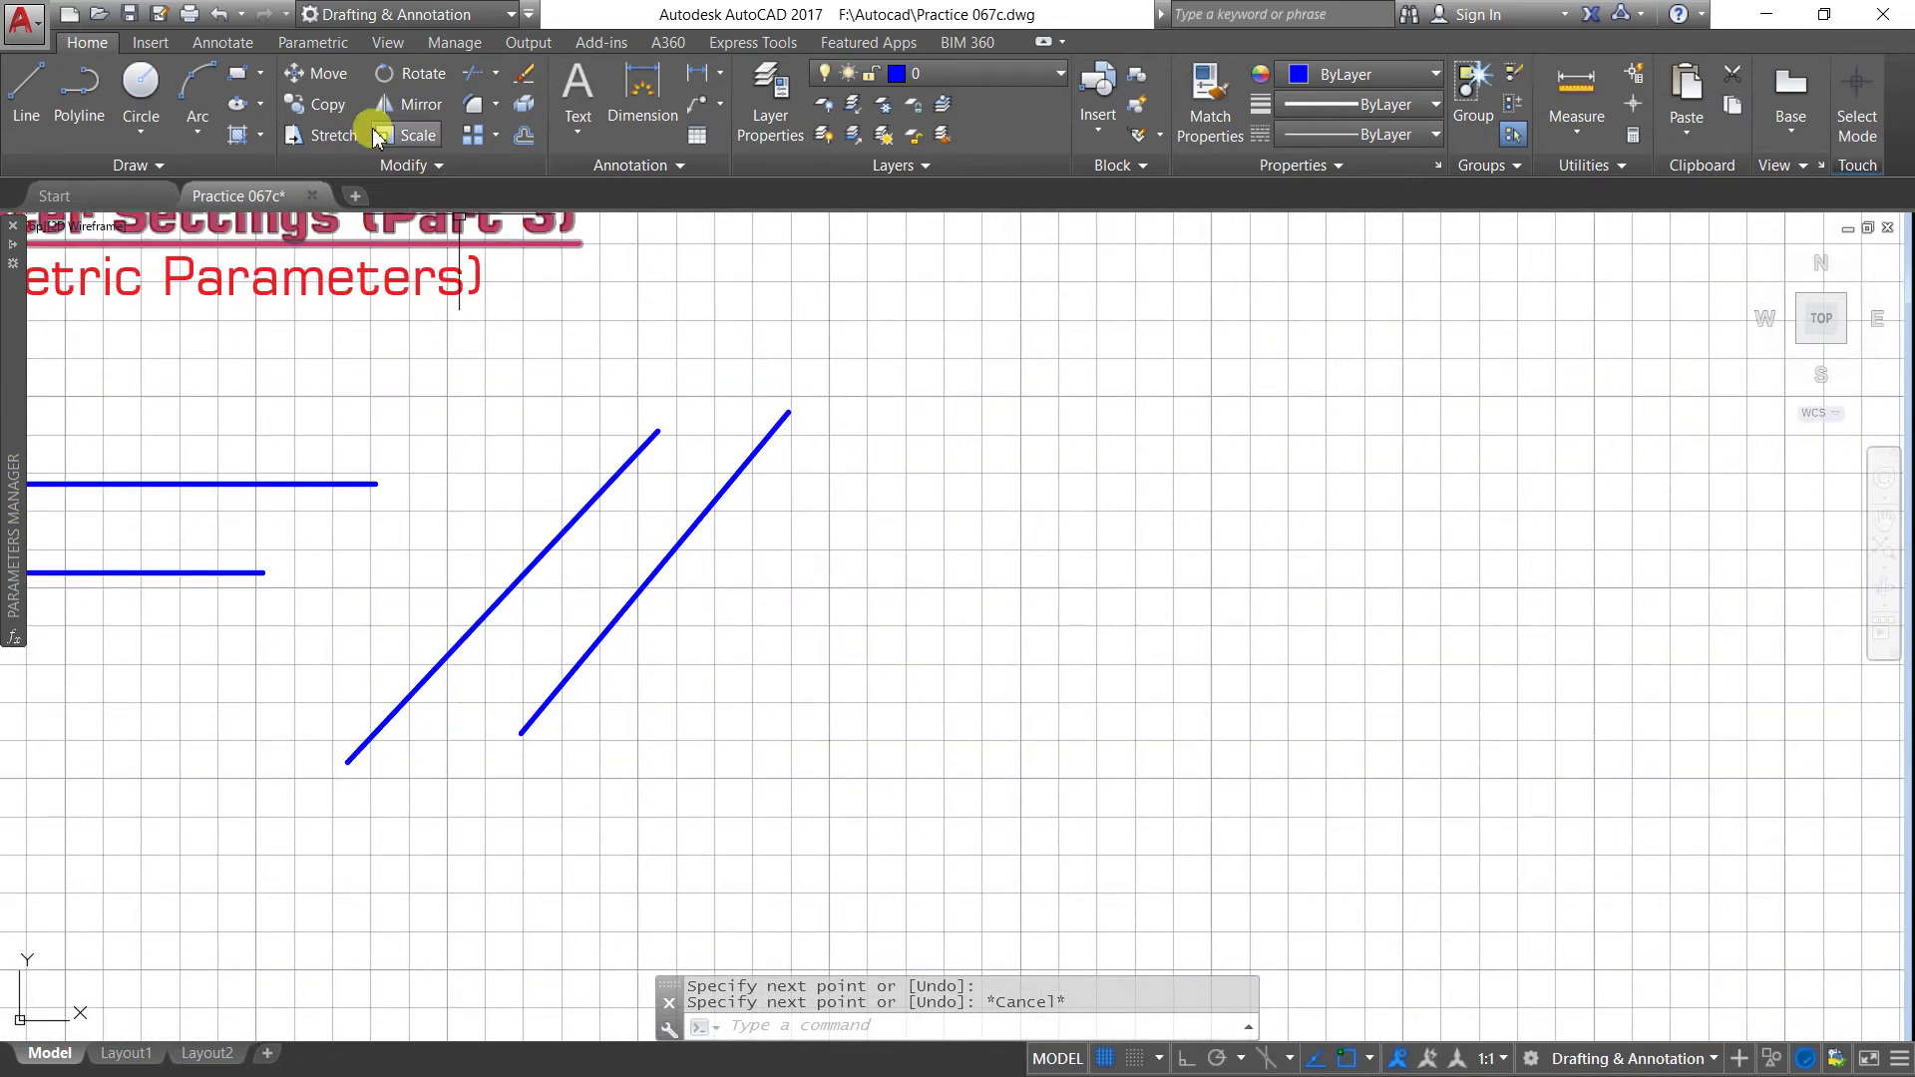
{"action": "left_click", "coordinate": [197, 100]}
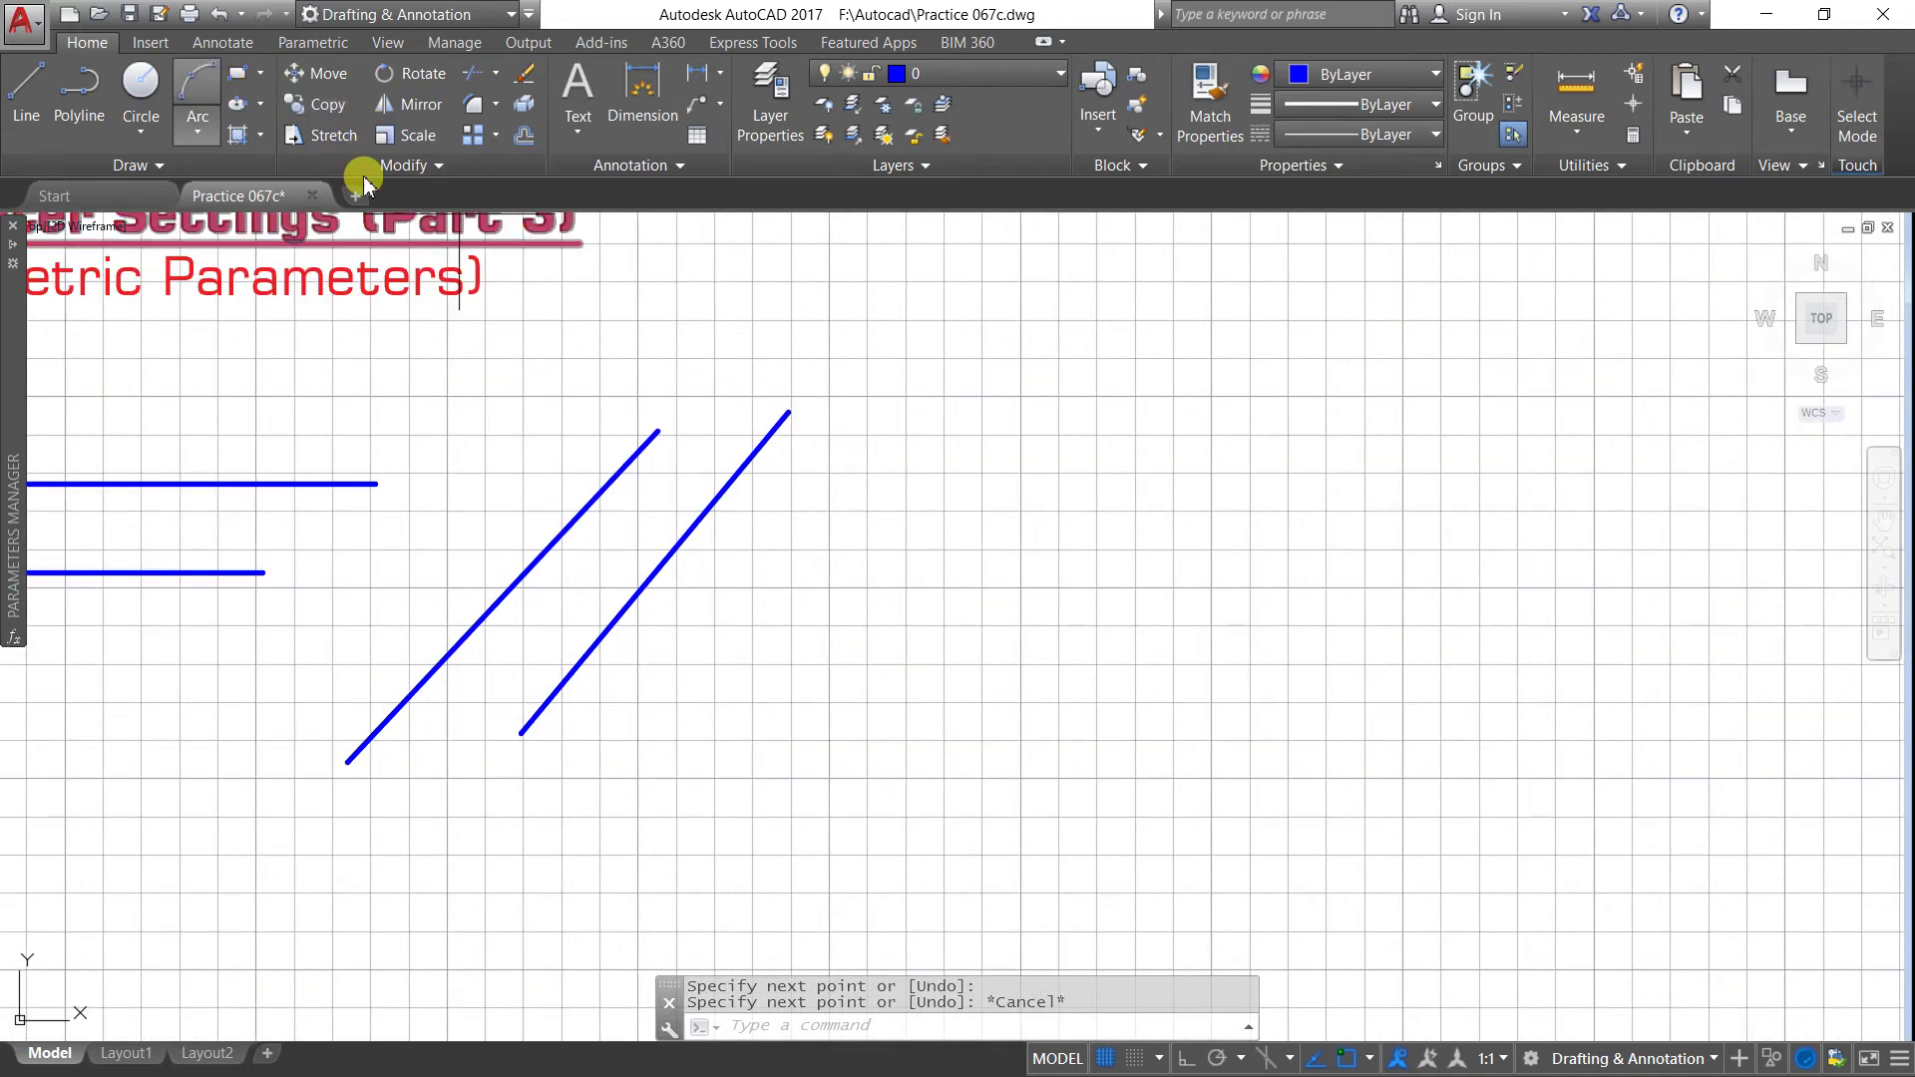
{"action": "left_click", "coordinate": [913, 661]}
{"action": "left_click", "coordinate": [1196, 444]}
{"action": "left_click", "coordinate": [1609, 551]}
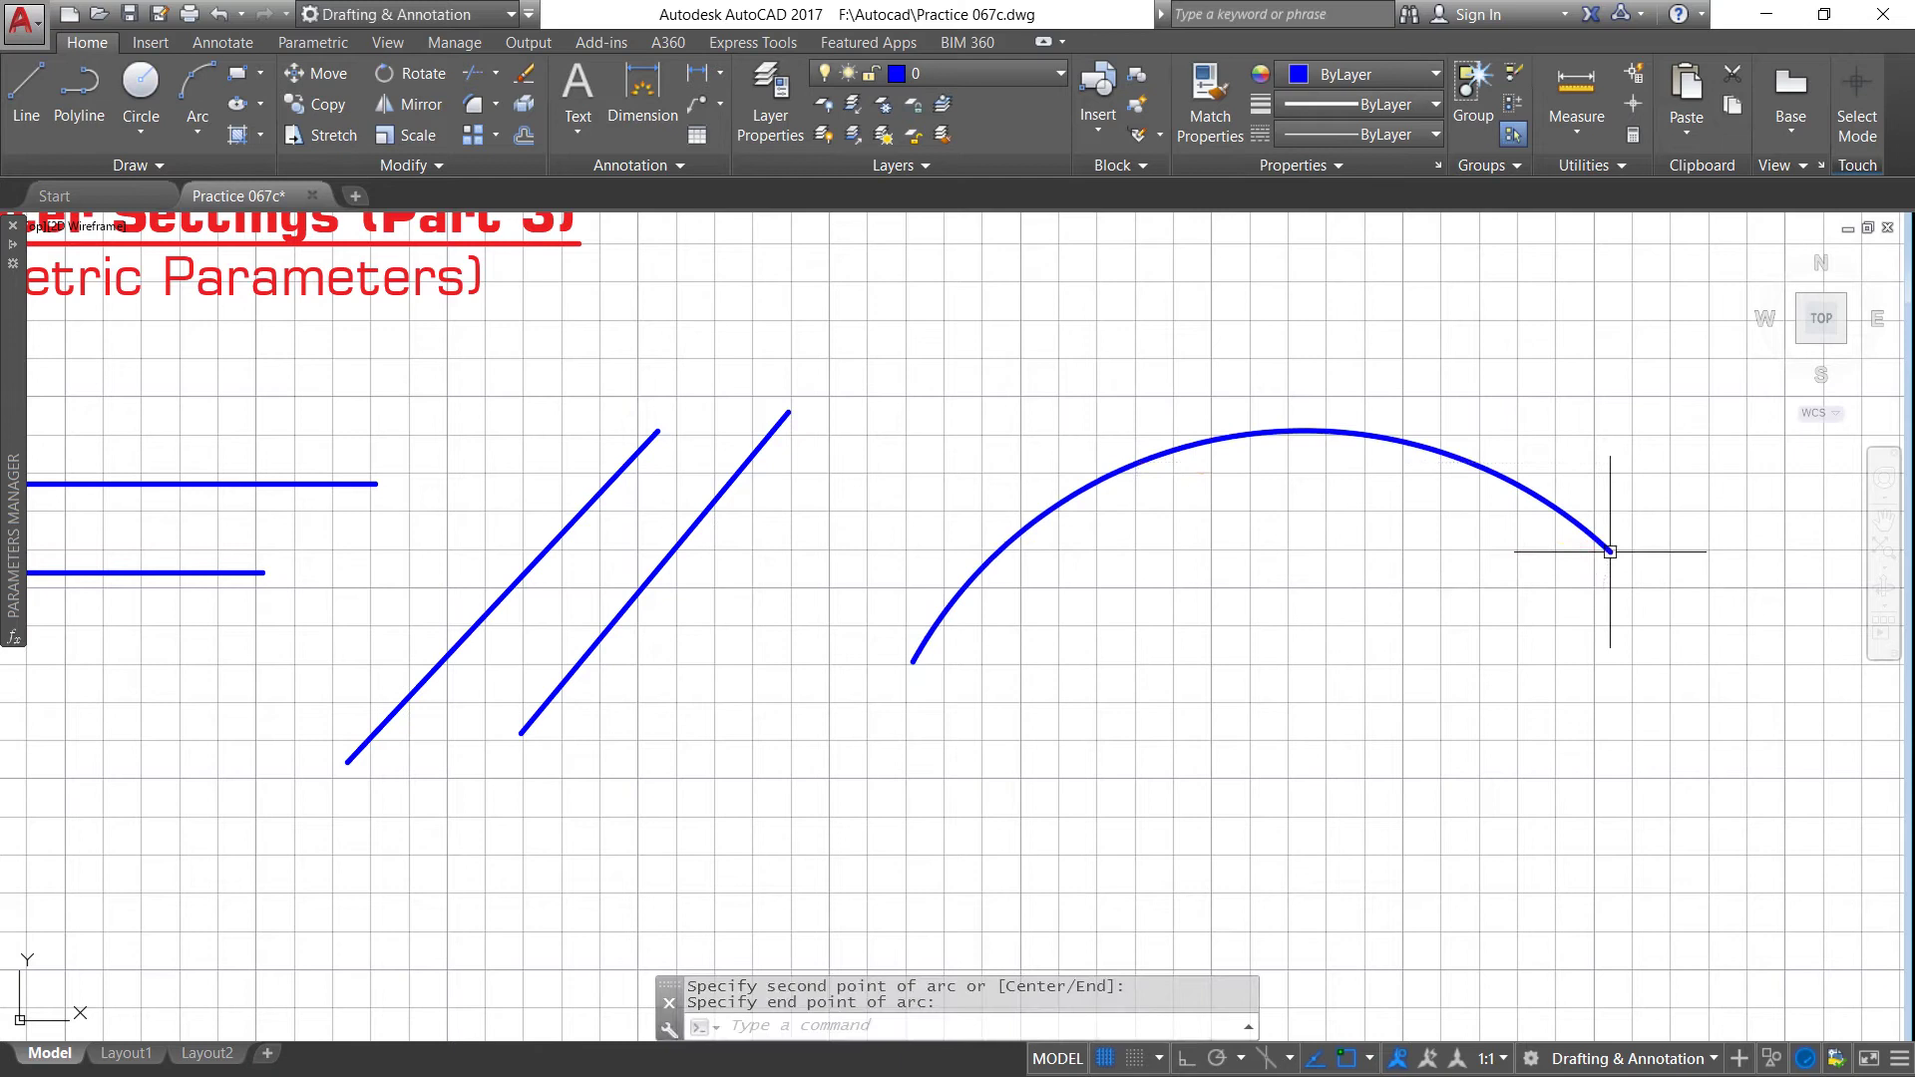
Step: Draw a smaller three-point arc bulging upward beneath the first arc
{"action": "left_click", "coordinate": [185, 86]}
{"action": "left_click", "coordinate": [975, 848]}
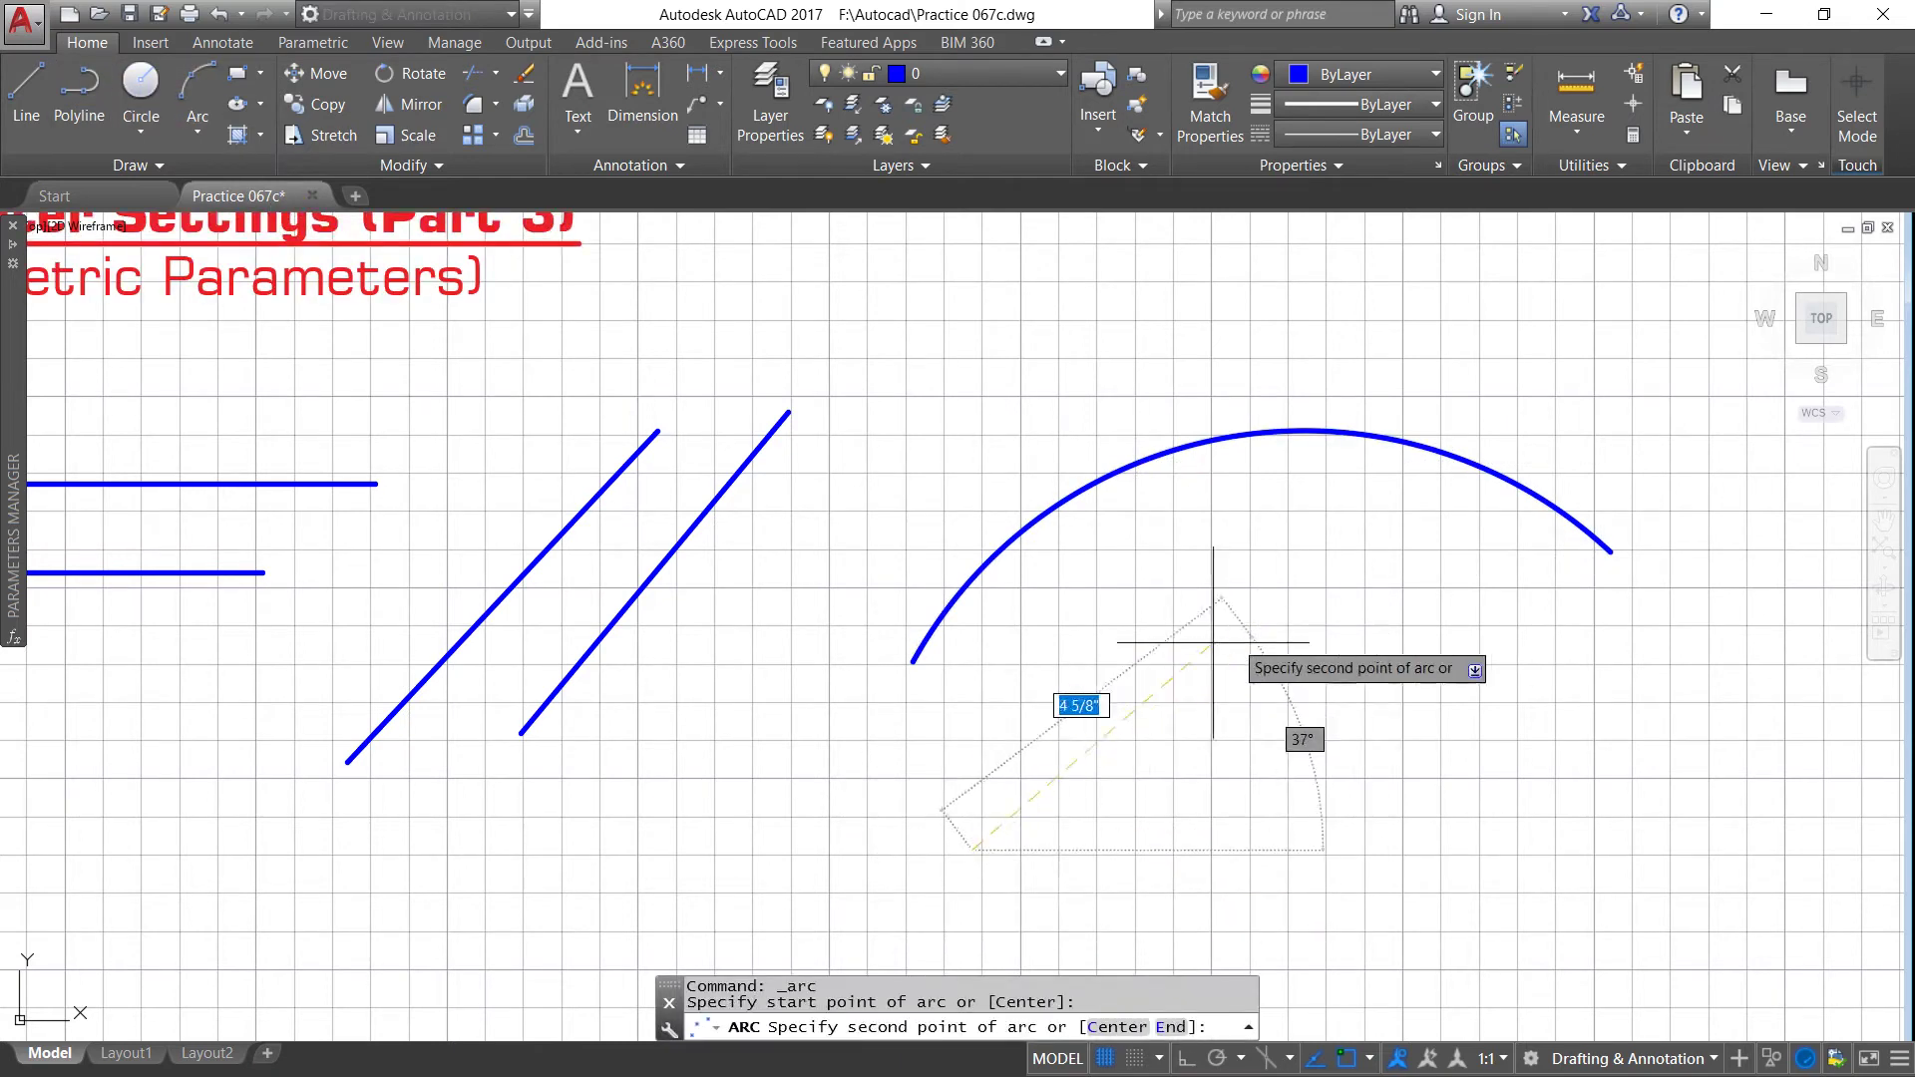
{"action": "left_click", "coordinate": [1184, 676]}
{"action": "left_click", "coordinate": [1430, 826]}
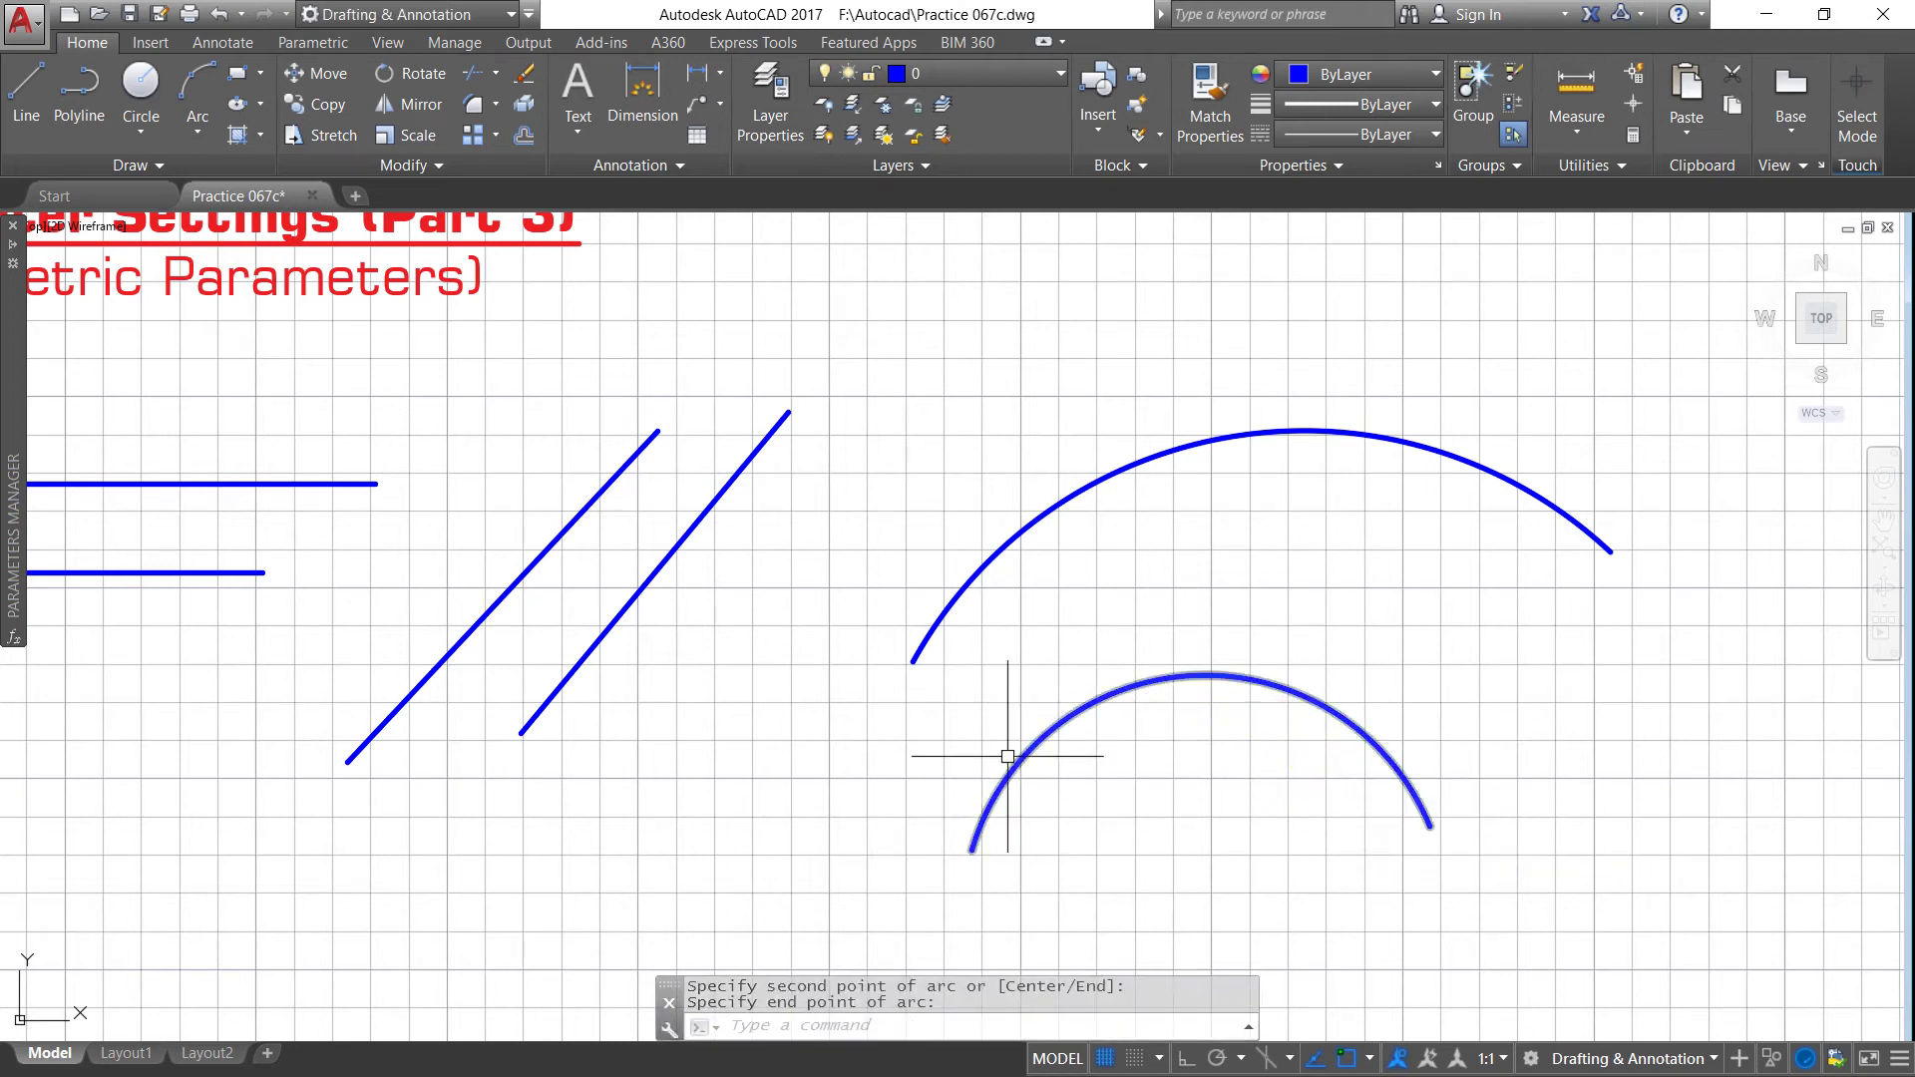
Step: Apply an Equal constraint to the two horizontal lines, with the upper line as the reference for the lower one
{"action": "scroll", "coordinate": [927, 678], "scroll_direction": "down", "scroll_amount": 4}
{"action": "scroll", "coordinate": [675, 678], "scroll_direction": "up", "scroll_amount": 2}
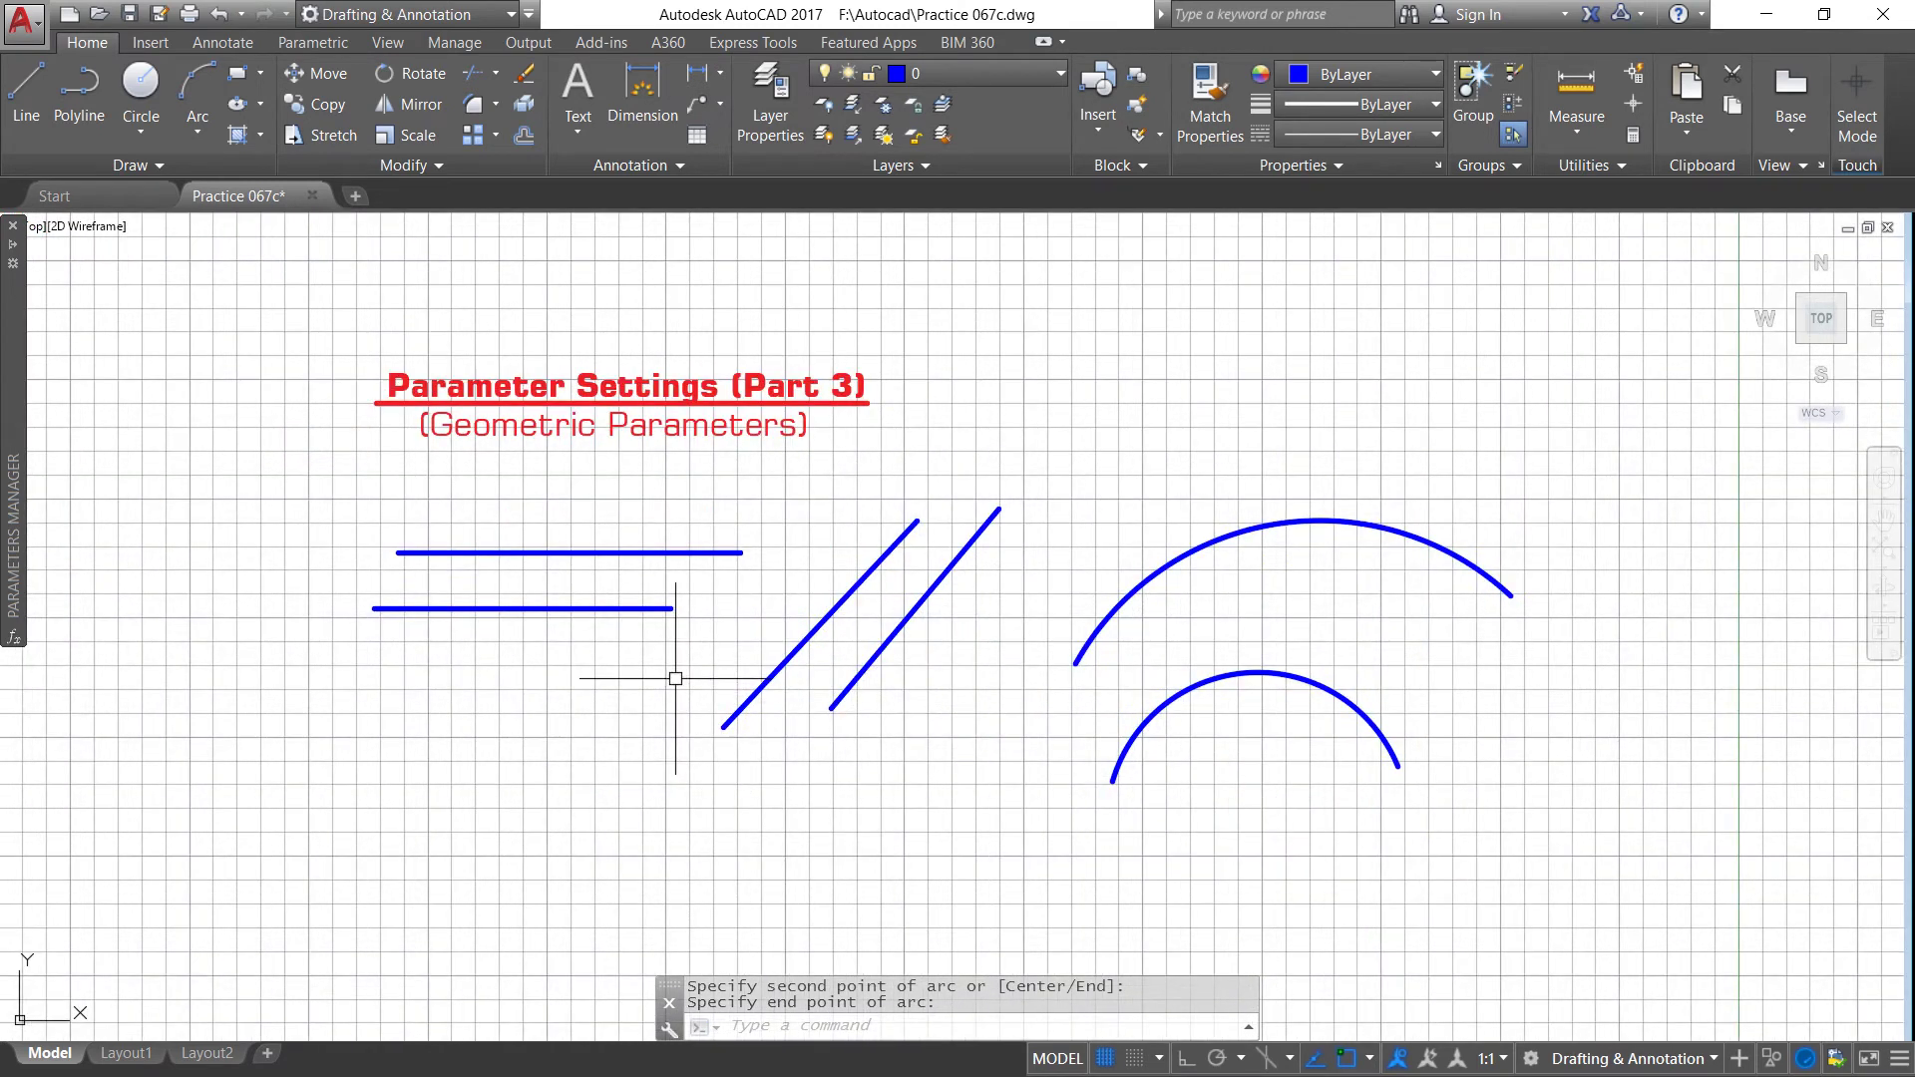
{"action": "scroll", "coordinate": [507, 616], "scroll_direction": "up", "scroll_amount": 2}
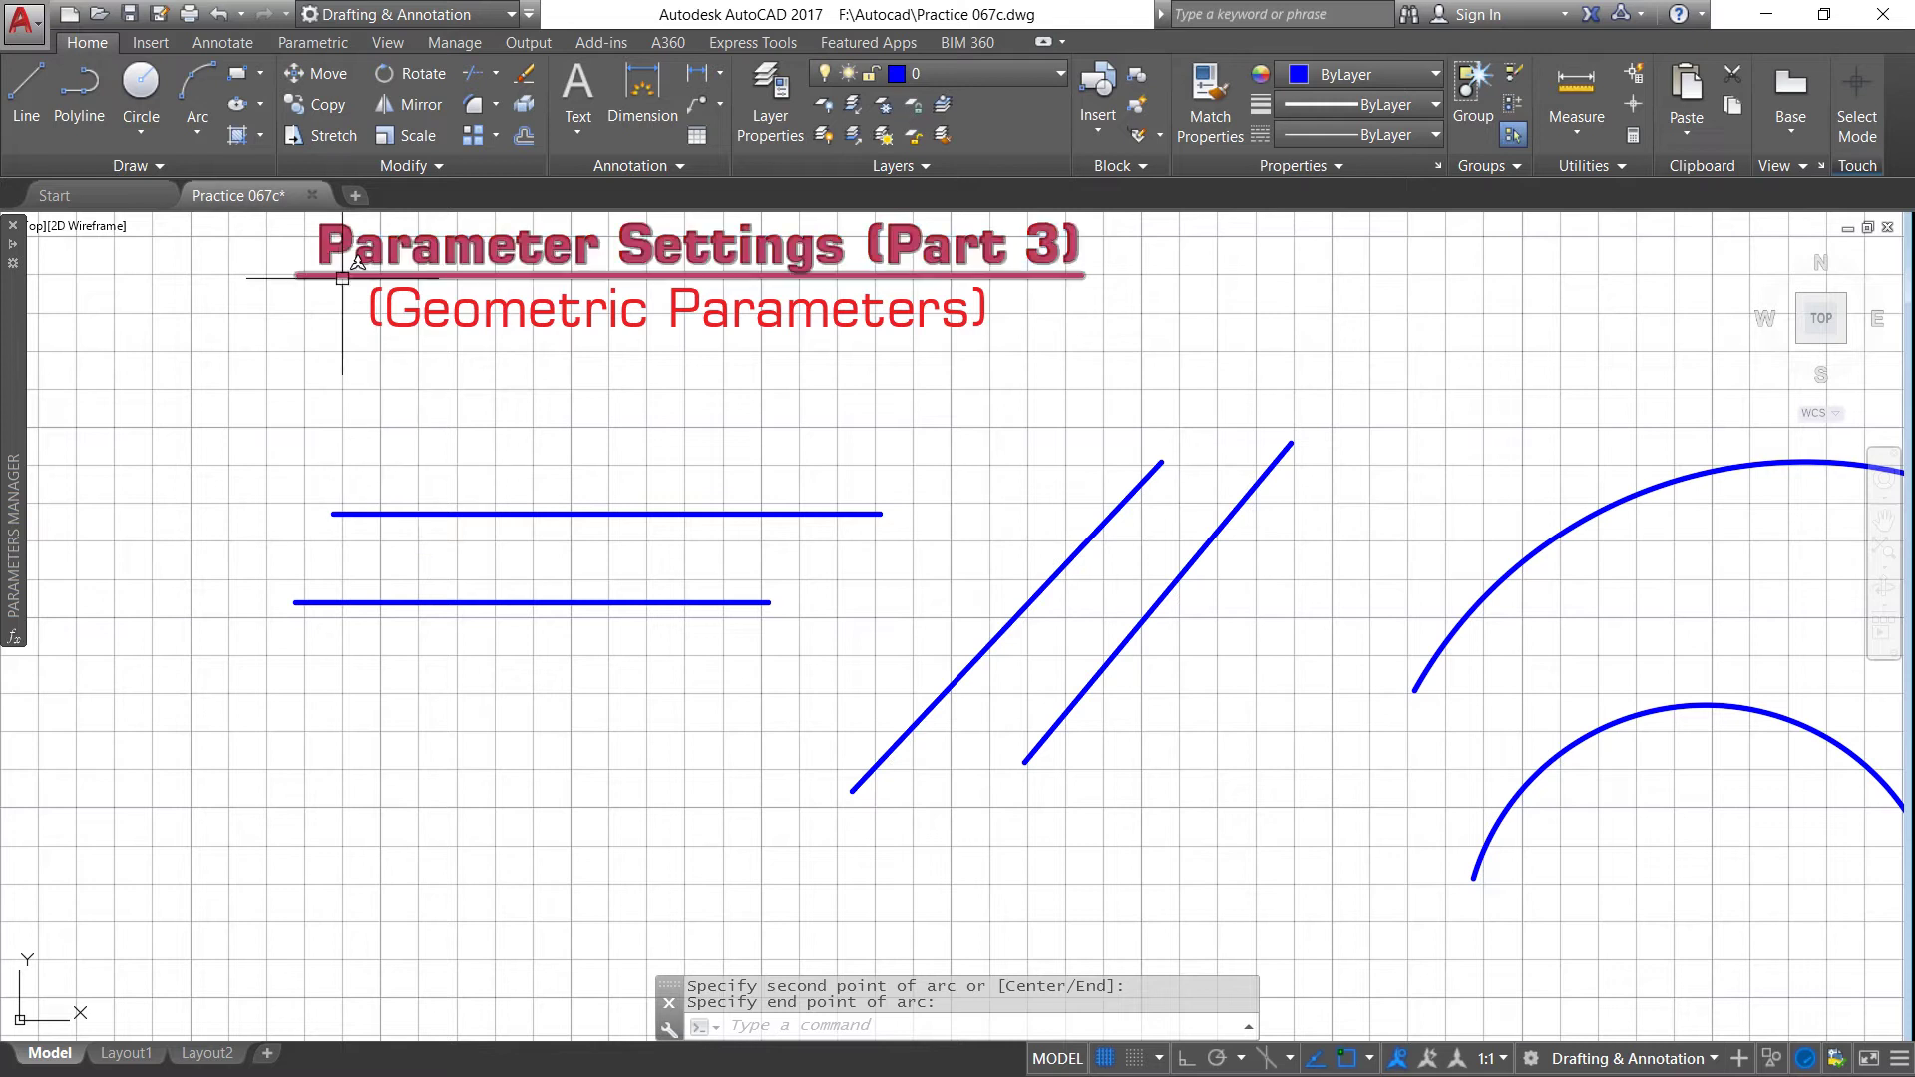
{"action": "left_click", "coordinate": [309, 43]}
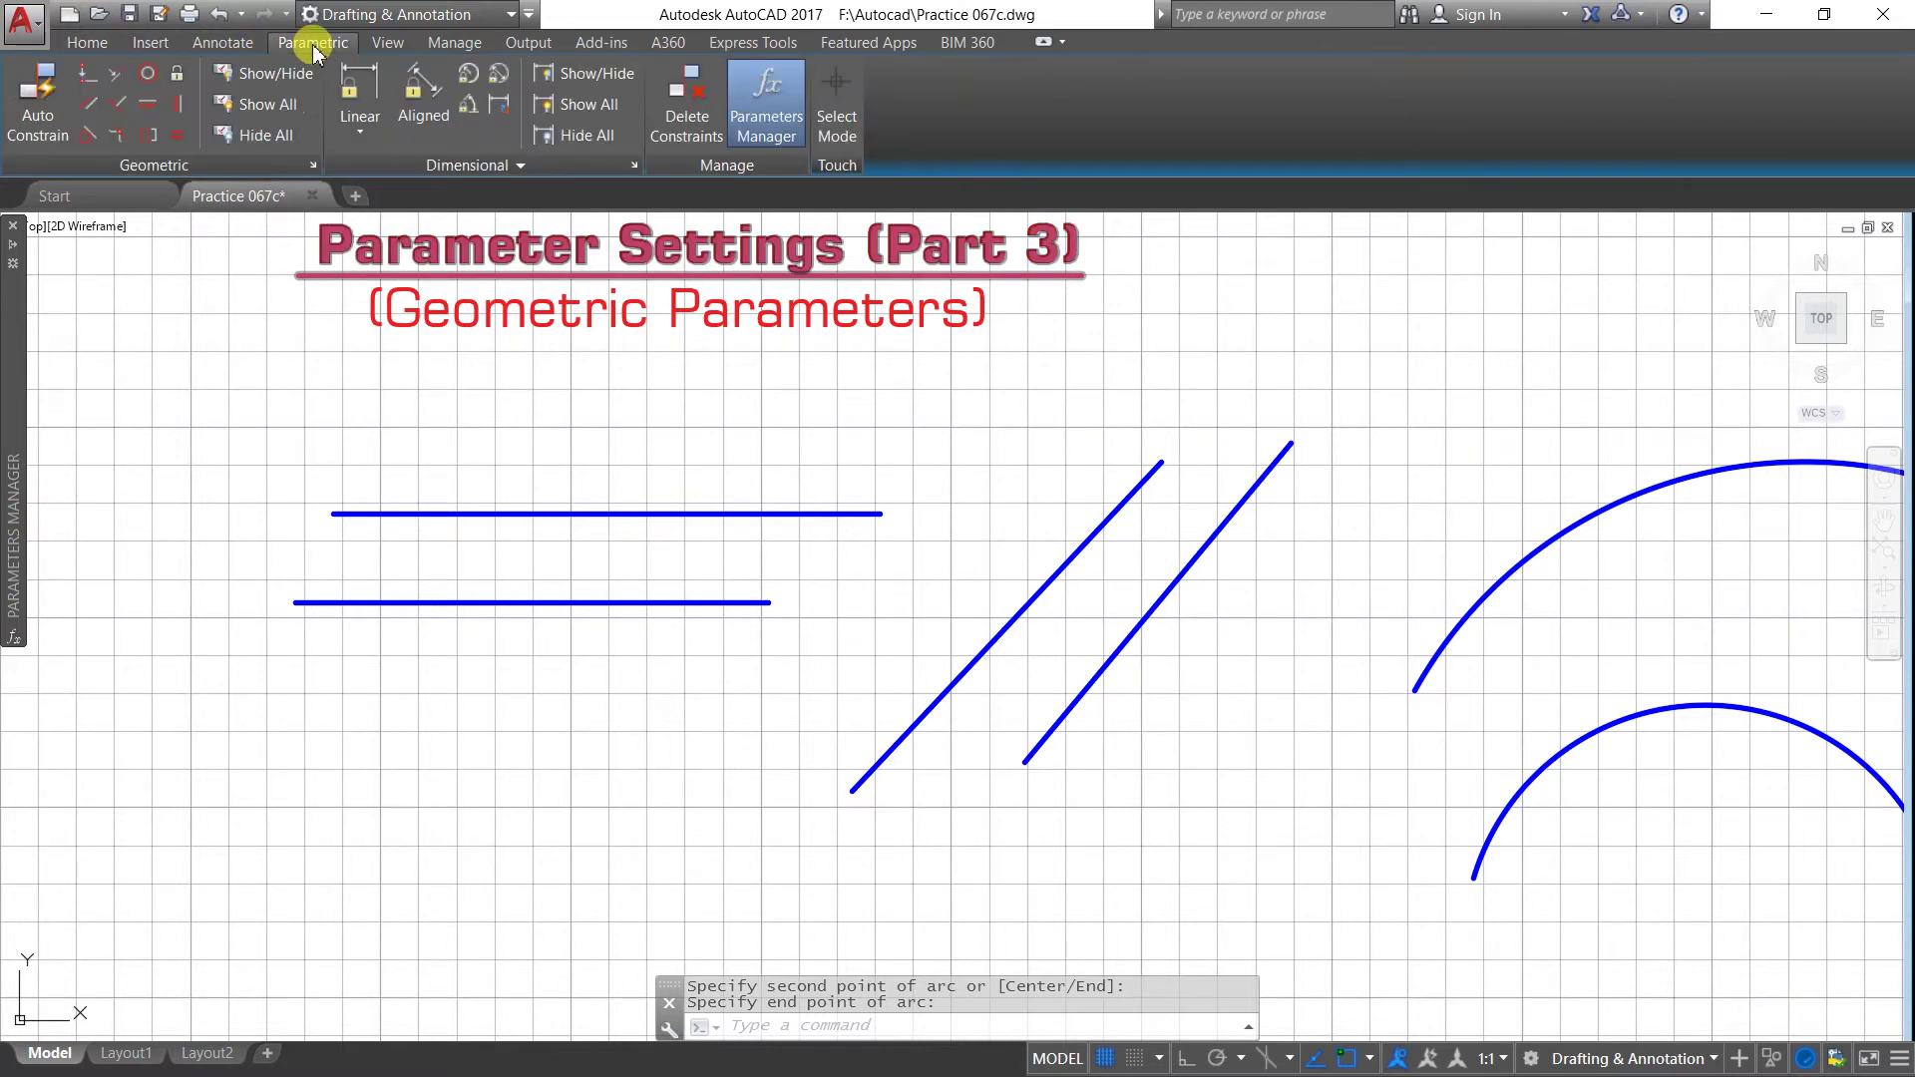
{"action": "left_click", "coordinate": [177, 135]}
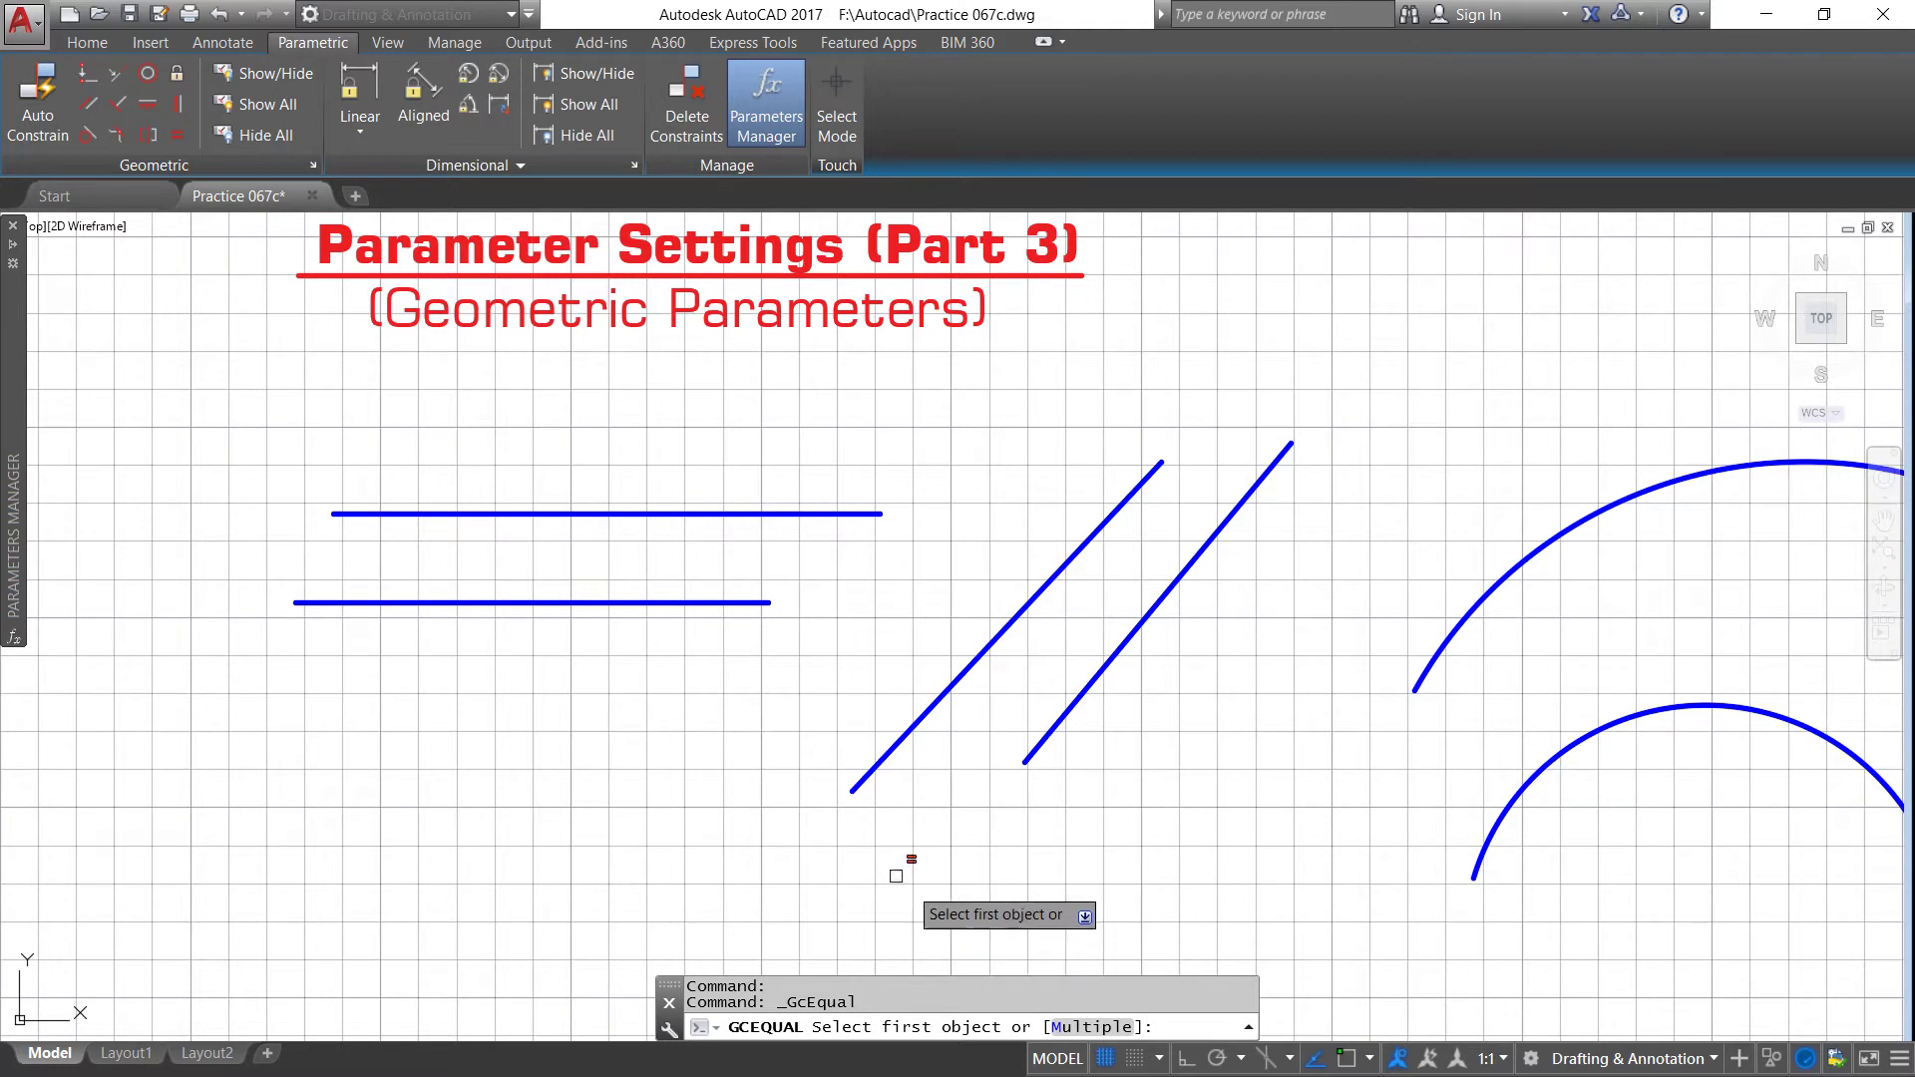
{"action": "left_click", "coordinate": [605, 515]}
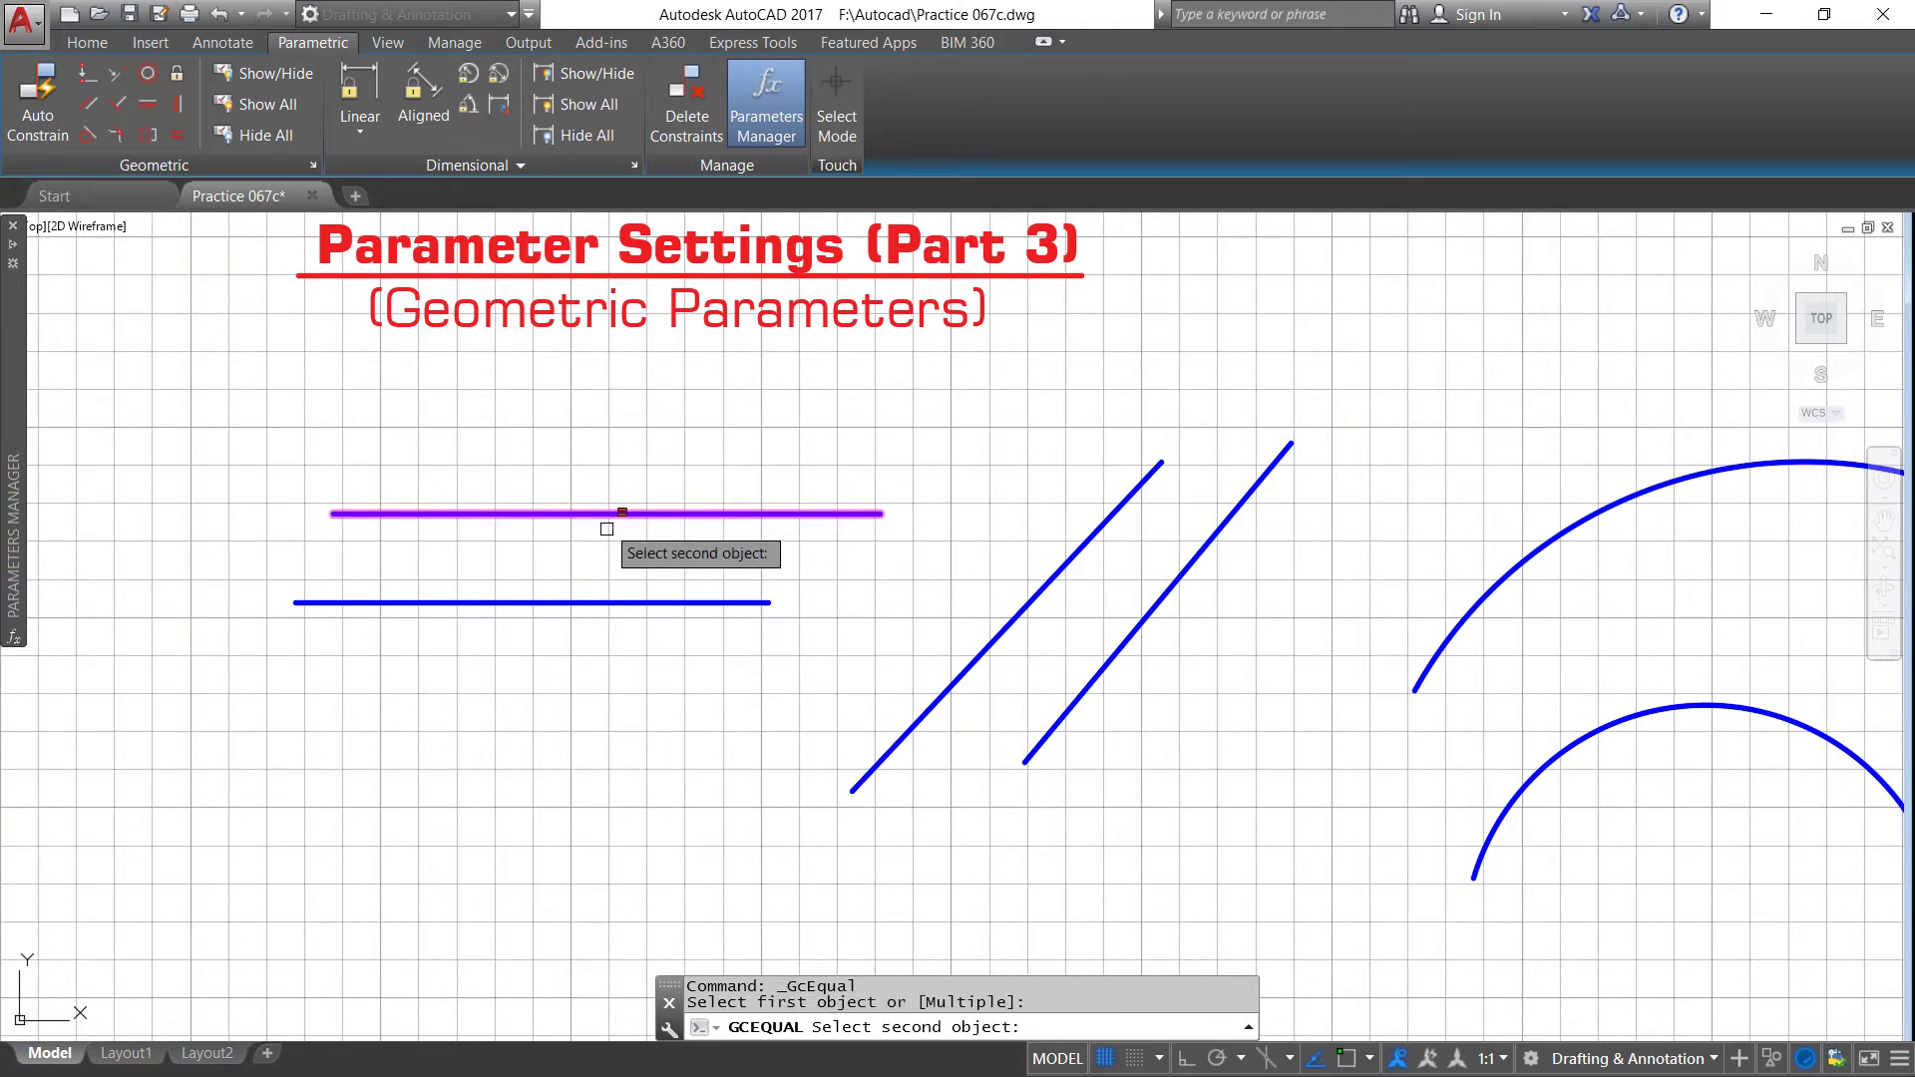
{"action": "left_click", "coordinate": [595, 602]}
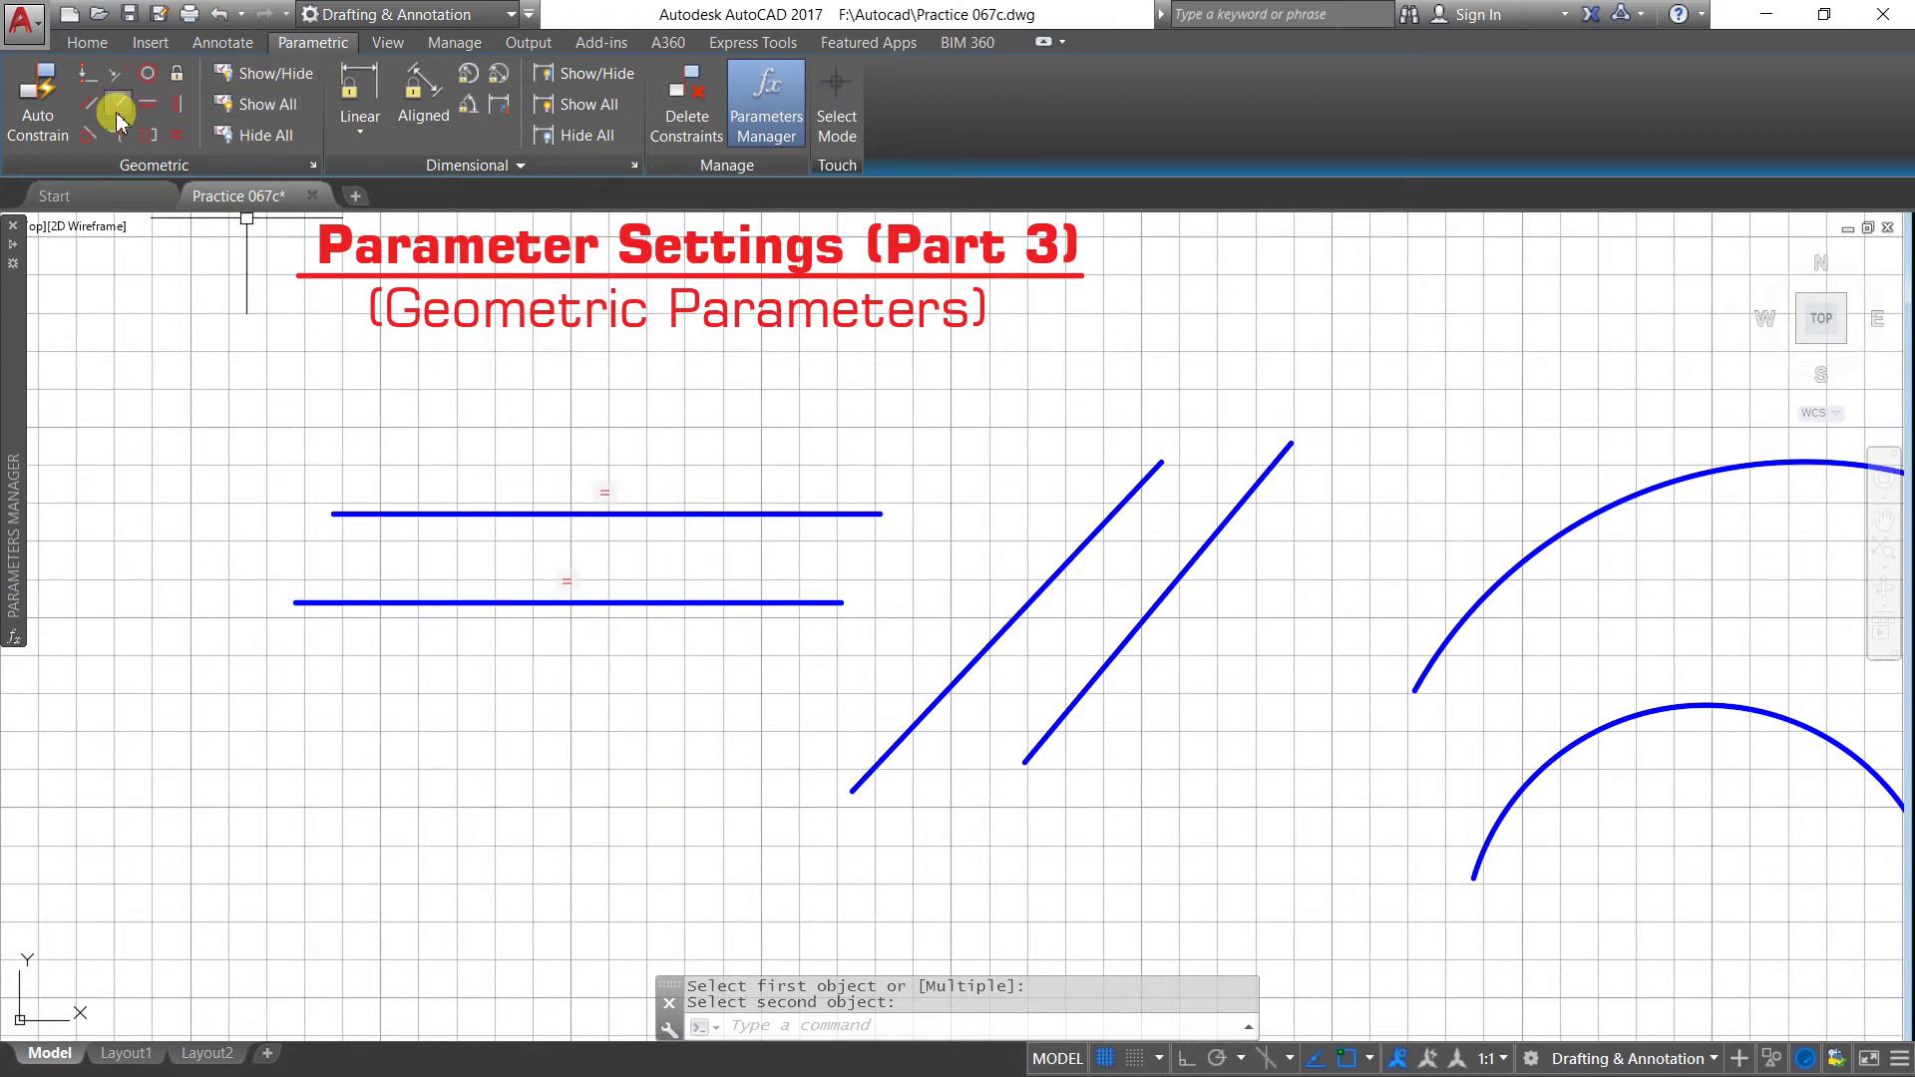
Step: Apply an Equal constraint to the two diagonal lines, with the right line as the reference for the left one
{"action": "scroll", "coordinate": [1119, 628], "scroll_direction": "up", "scroll_amount": 2}
{"action": "scroll", "coordinate": [1029, 601], "scroll_direction": "down", "scroll_amount": 2}
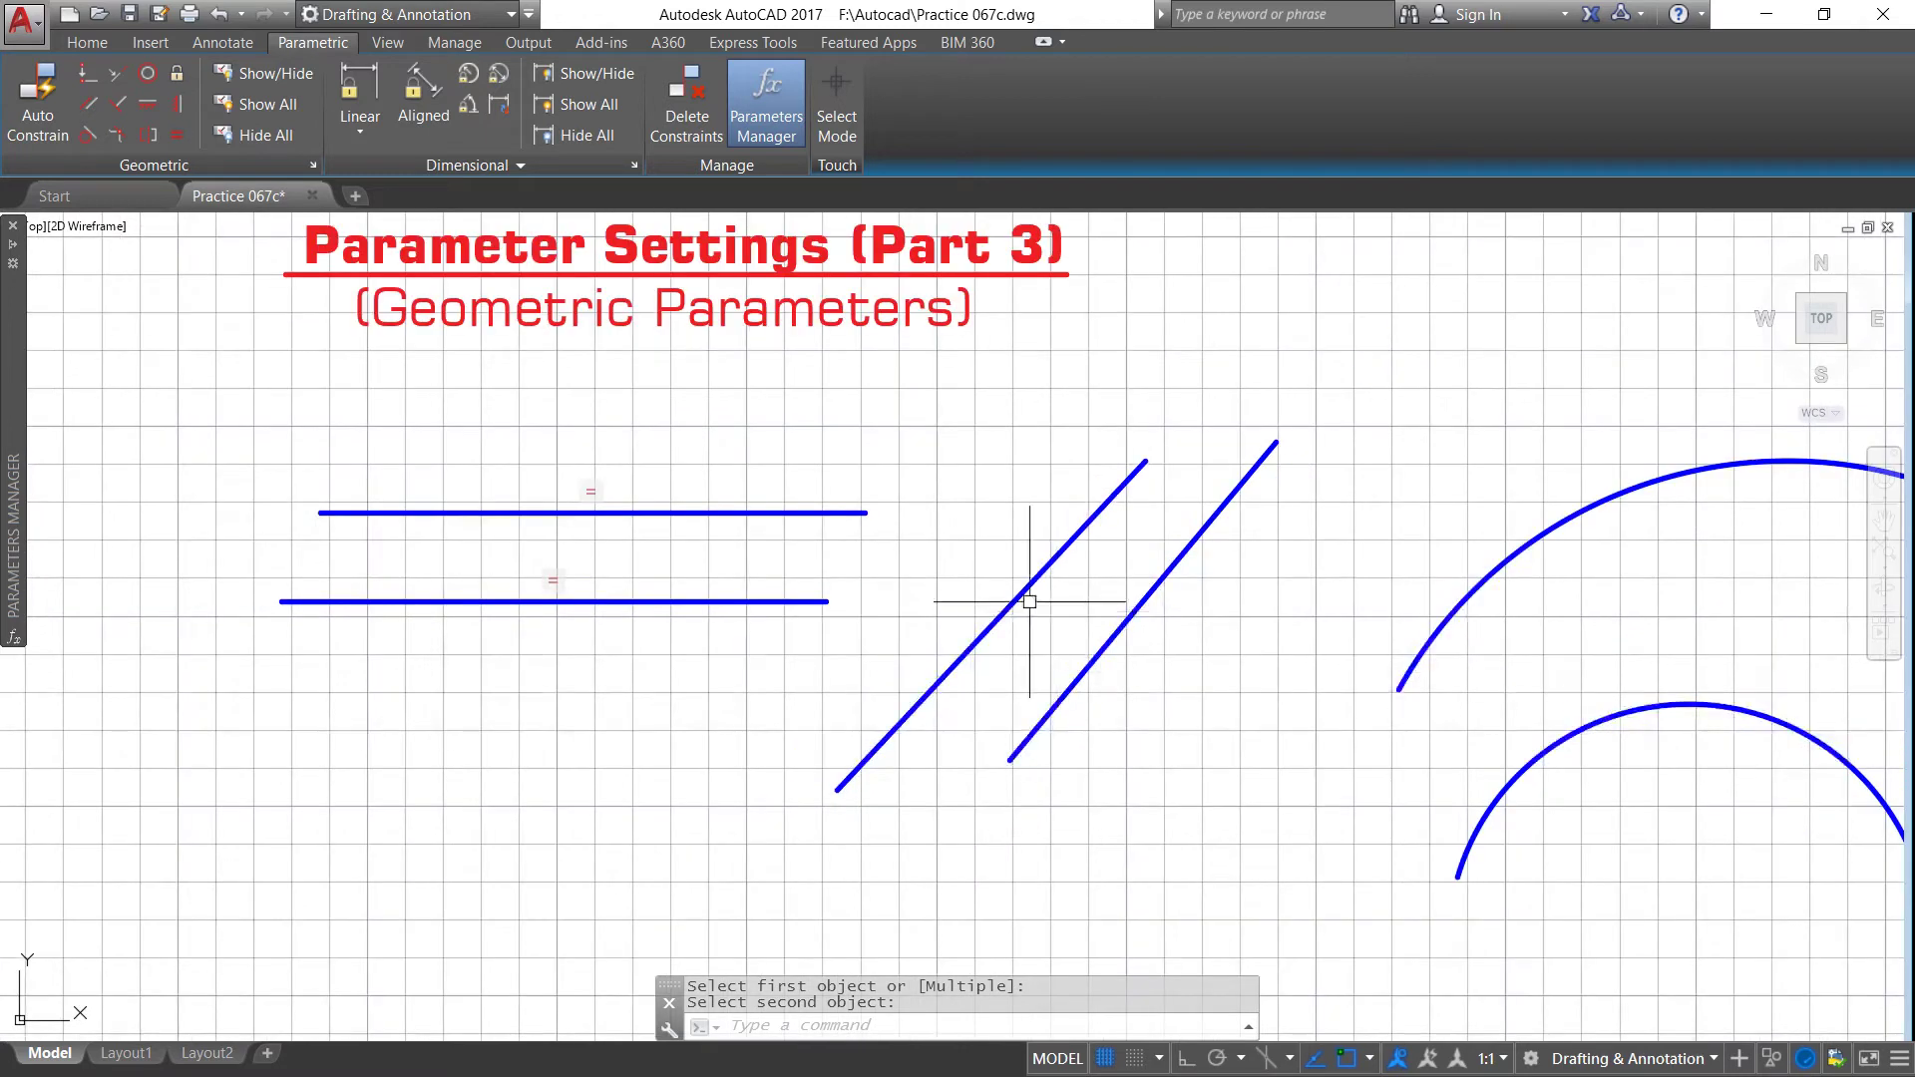
{"action": "left_click", "coordinate": [180, 140]}
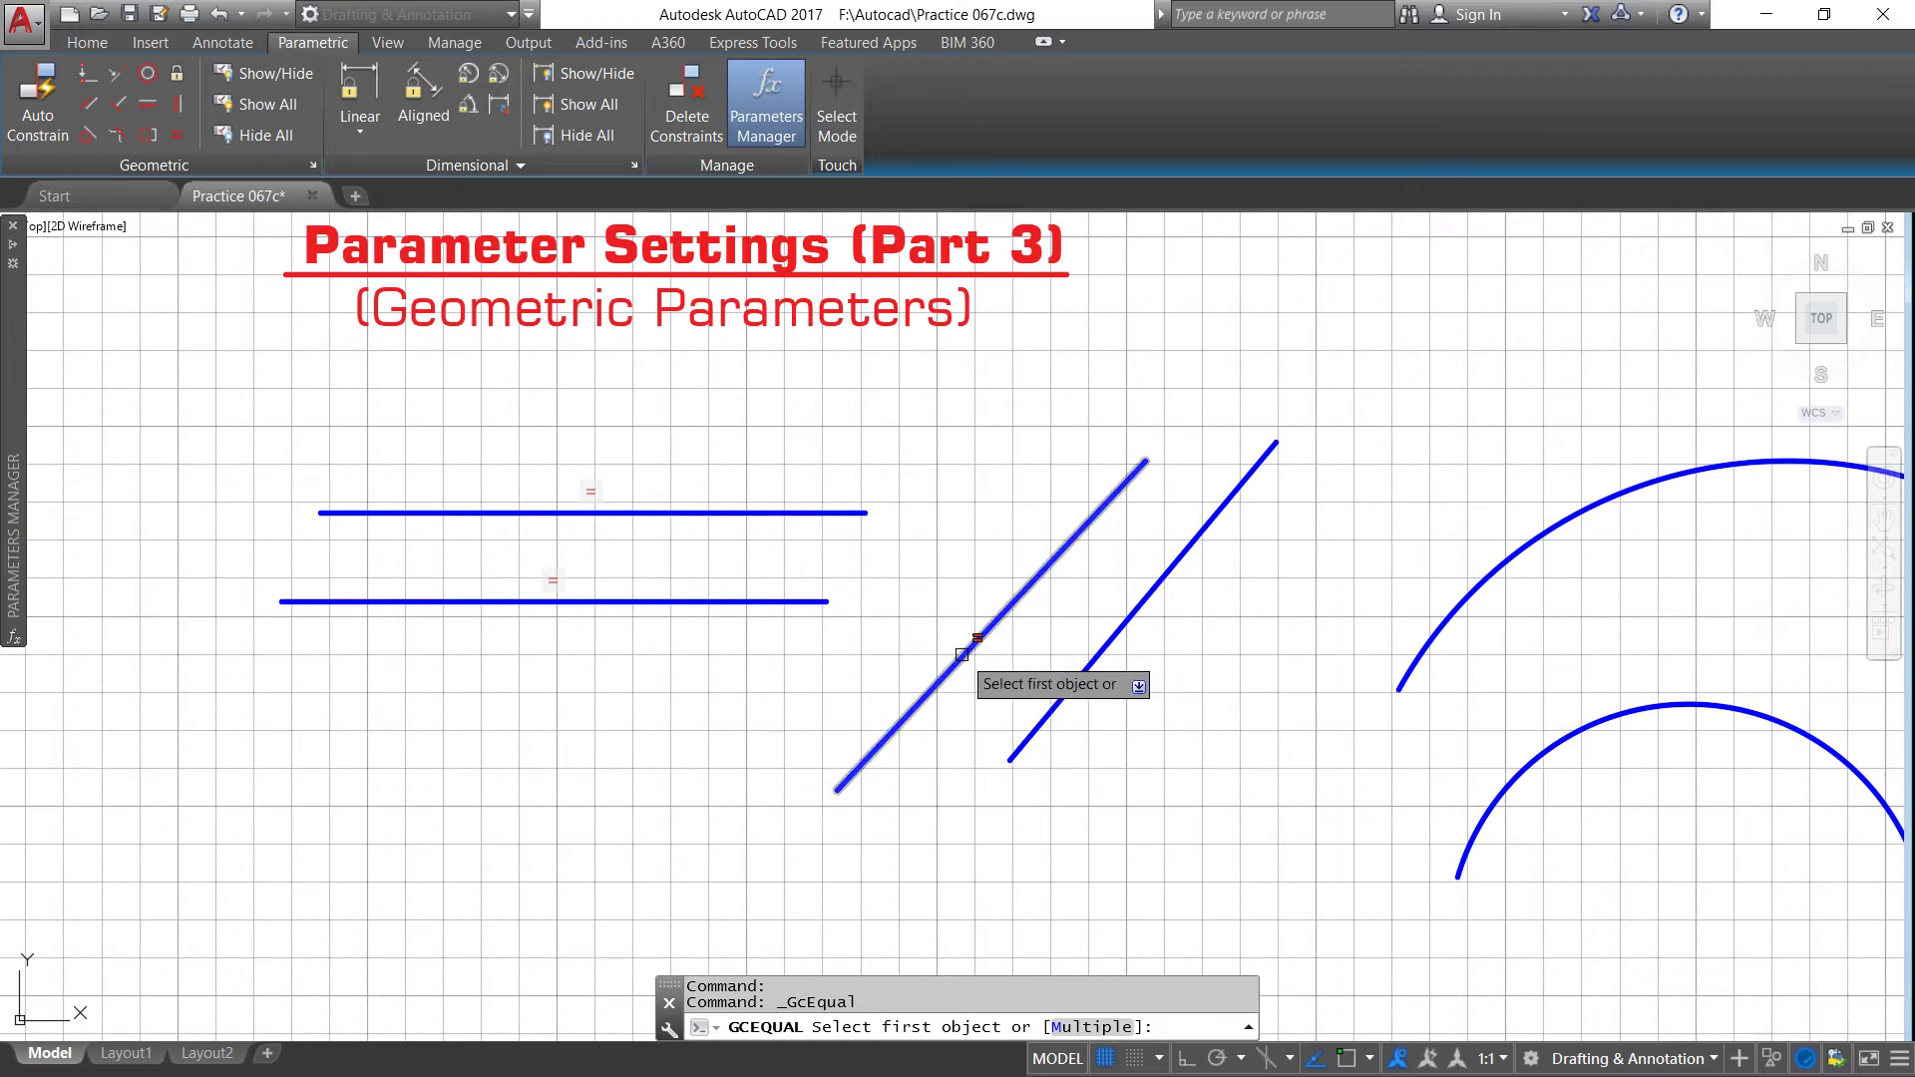
{"action": "left_click", "coordinate": [1100, 649]}
{"action": "left_click", "coordinate": [997, 620]}
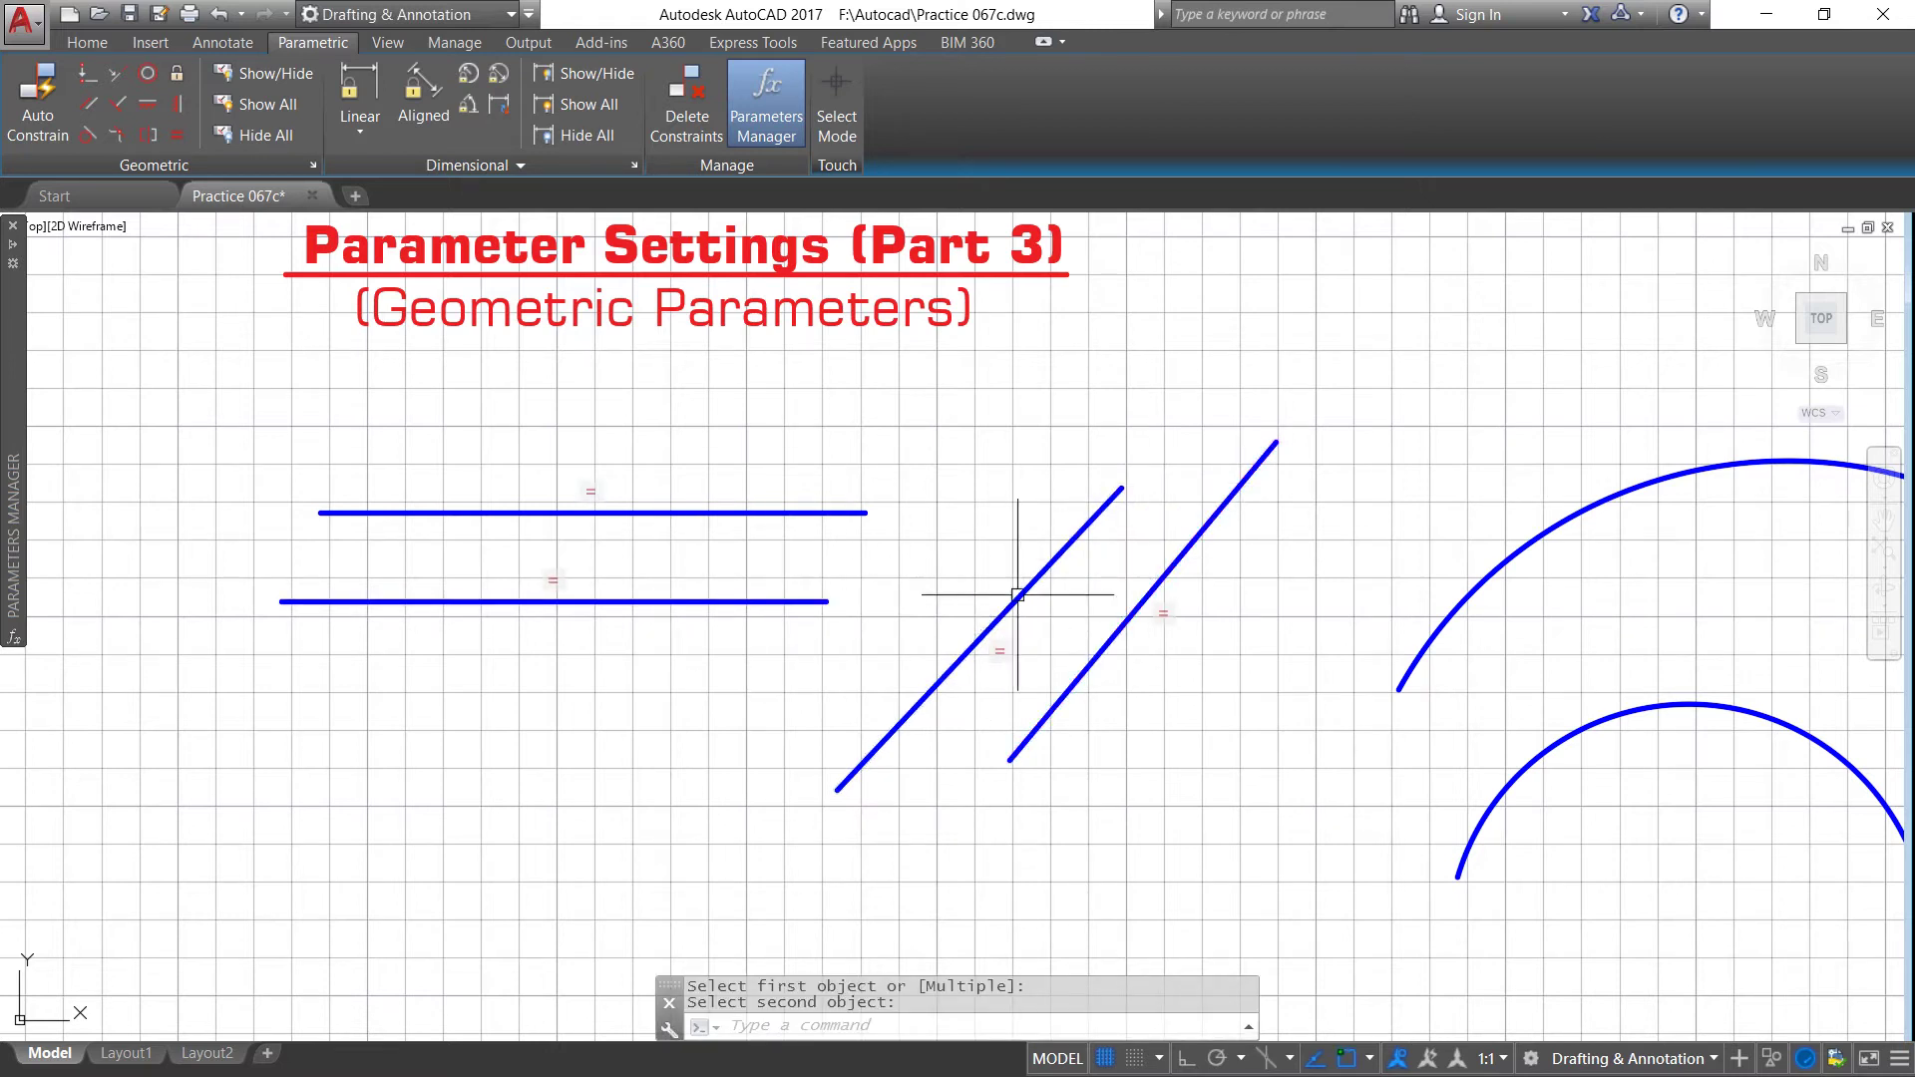
Step: Apply an Equal constraint to the two arcs, with the larger upper arc as the reference for the smaller one
{"action": "scroll", "coordinate": [928, 610], "scroll_direction": "down", "scroll_amount": 2}
{"action": "scroll", "coordinate": [1097, 607], "scroll_direction": "up", "scroll_amount": 2}
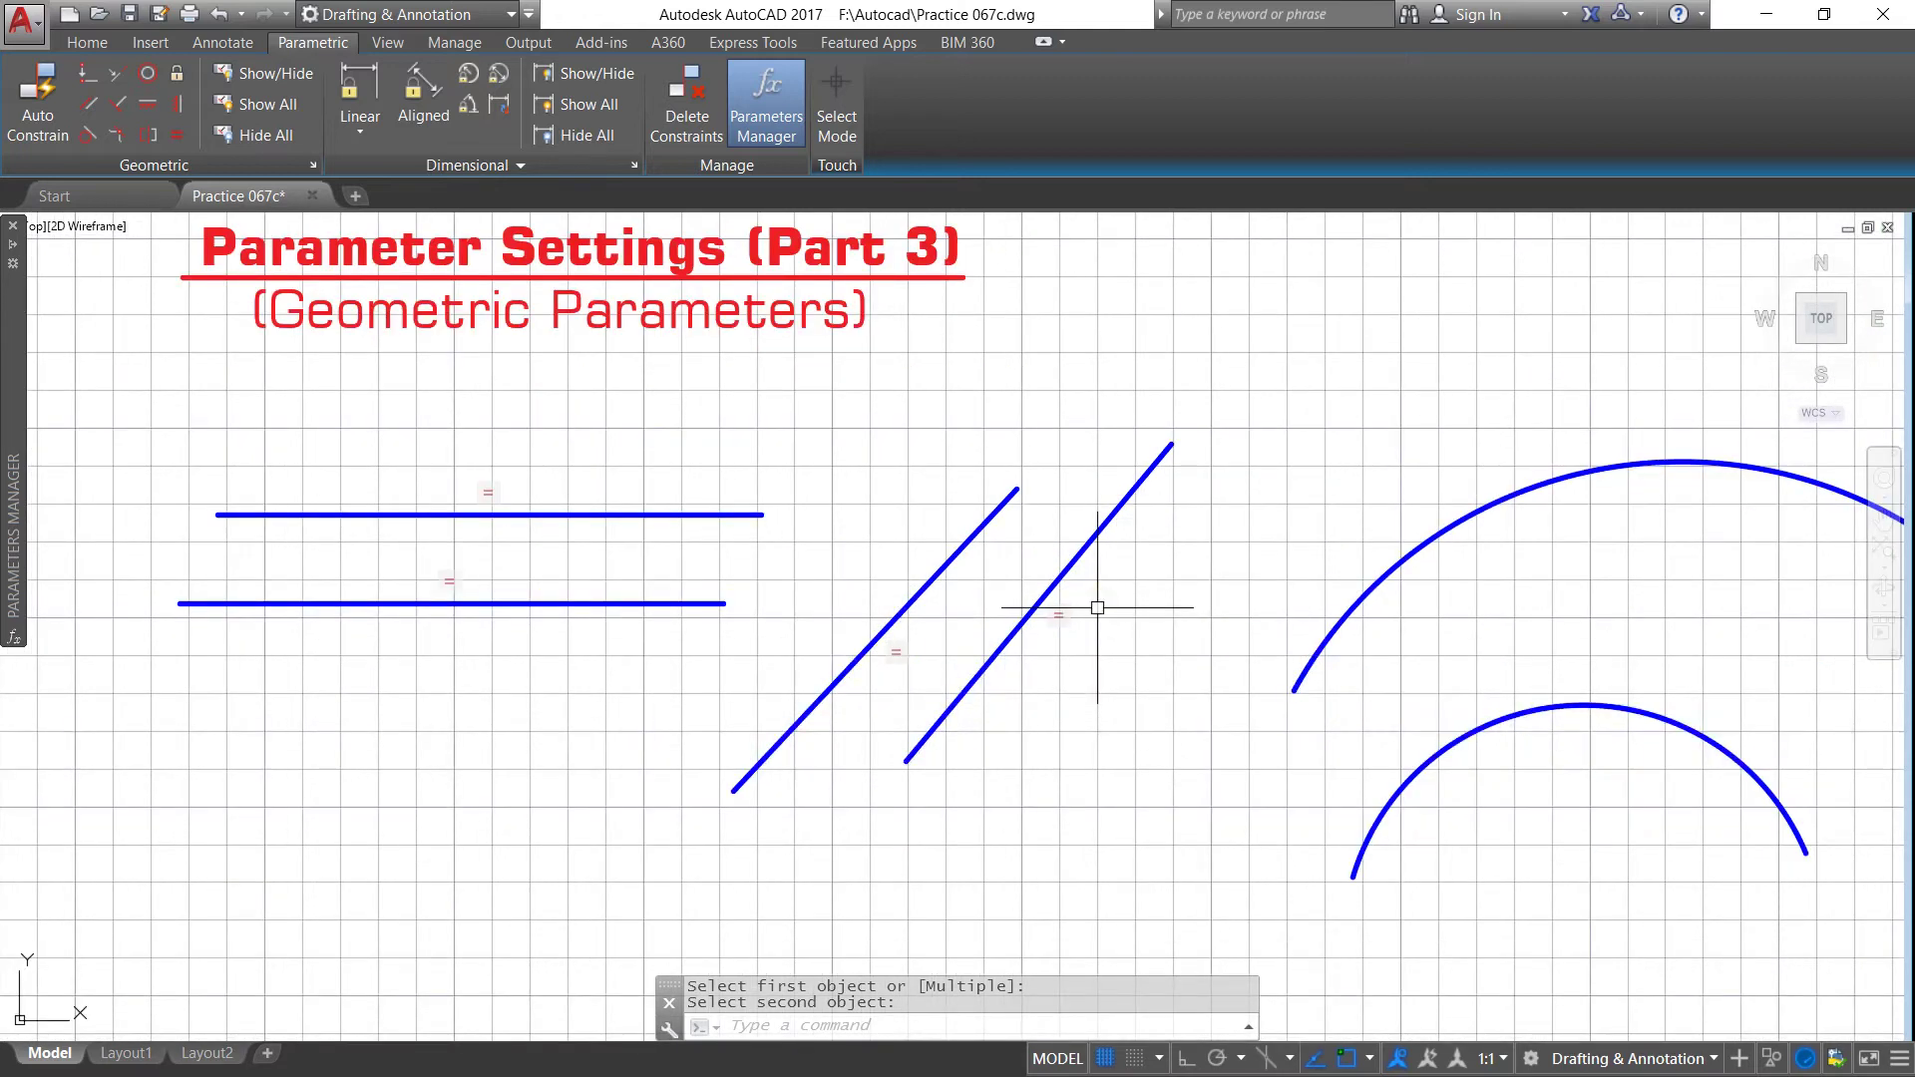
{"action": "scroll", "coordinate": [782, 551], "scroll_direction": "down", "scroll_amount": 2}
{"action": "scroll", "coordinate": [1184, 675], "scroll_direction": "up", "scroll_amount": 3}
{"action": "scroll", "coordinate": [1059, 687], "scroll_direction": "down", "scroll_amount": 2}
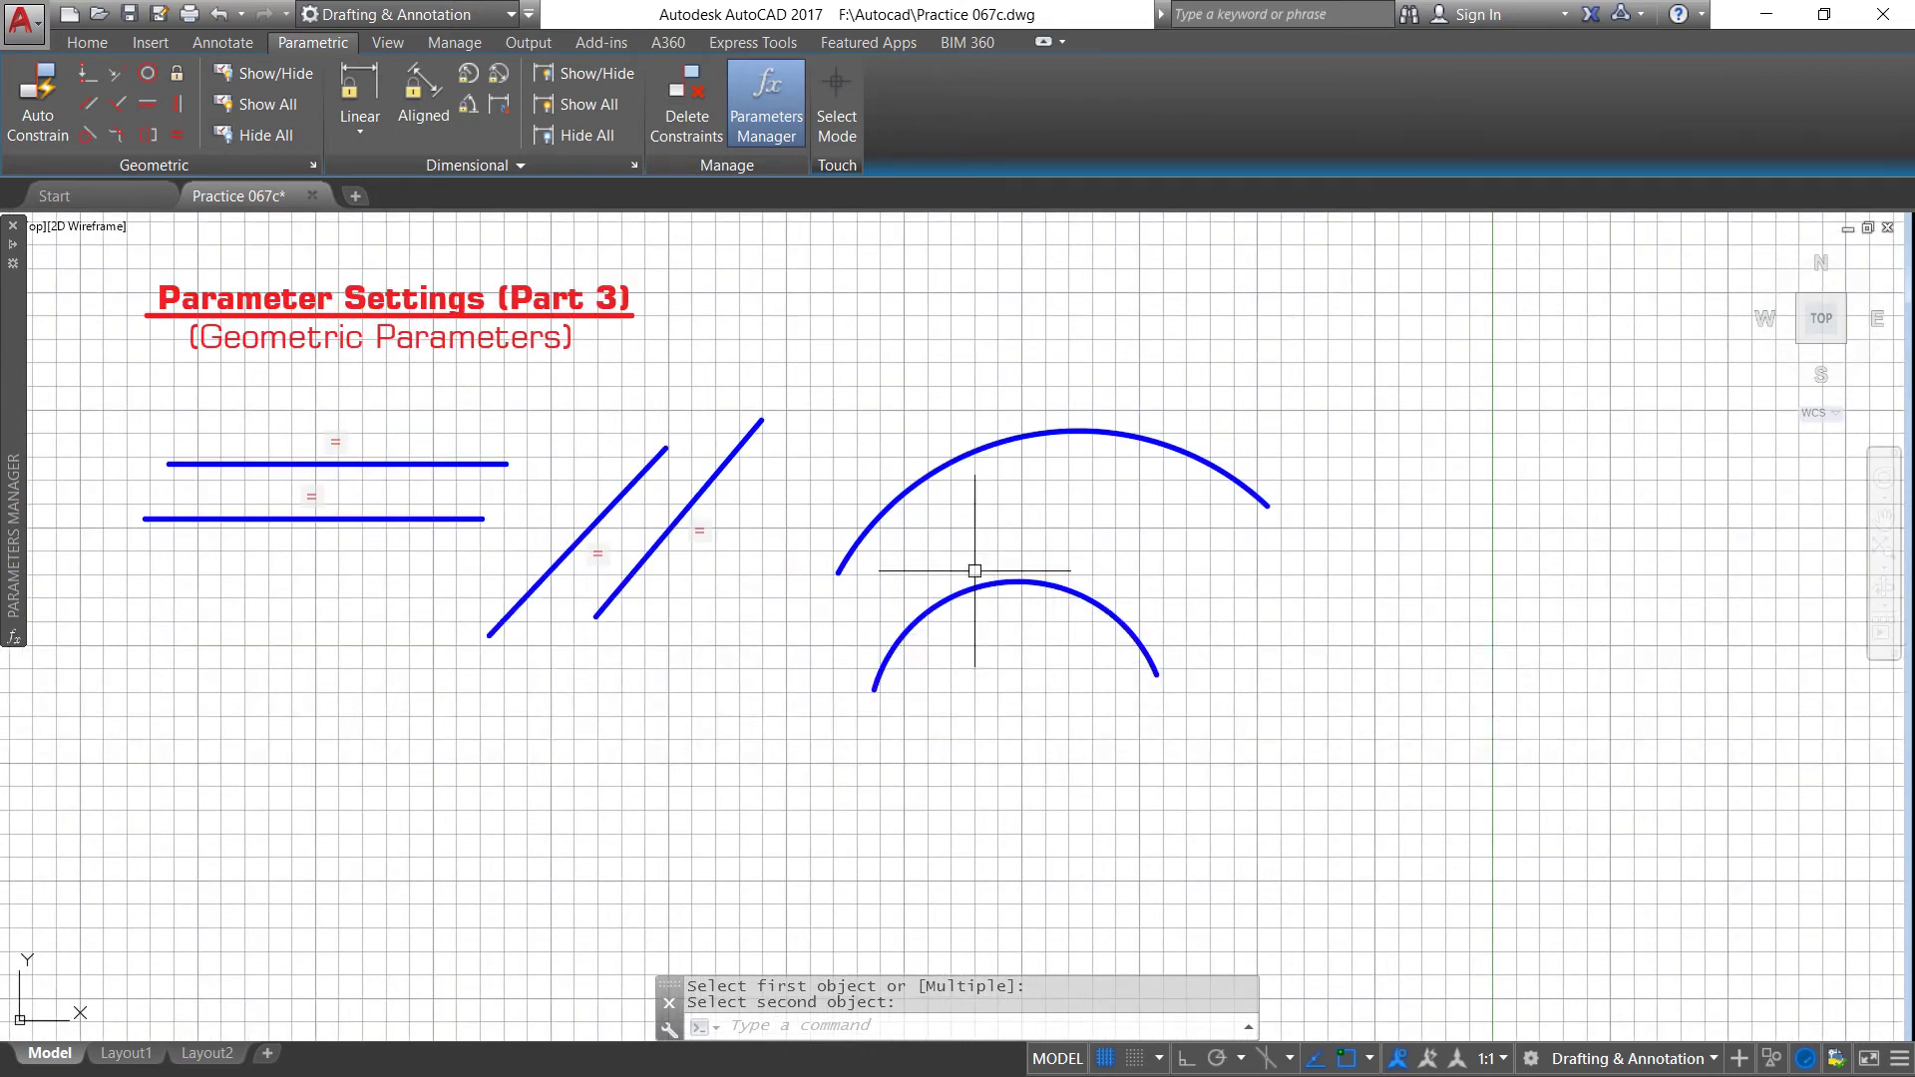
{"action": "left_click", "coordinate": [177, 140]}
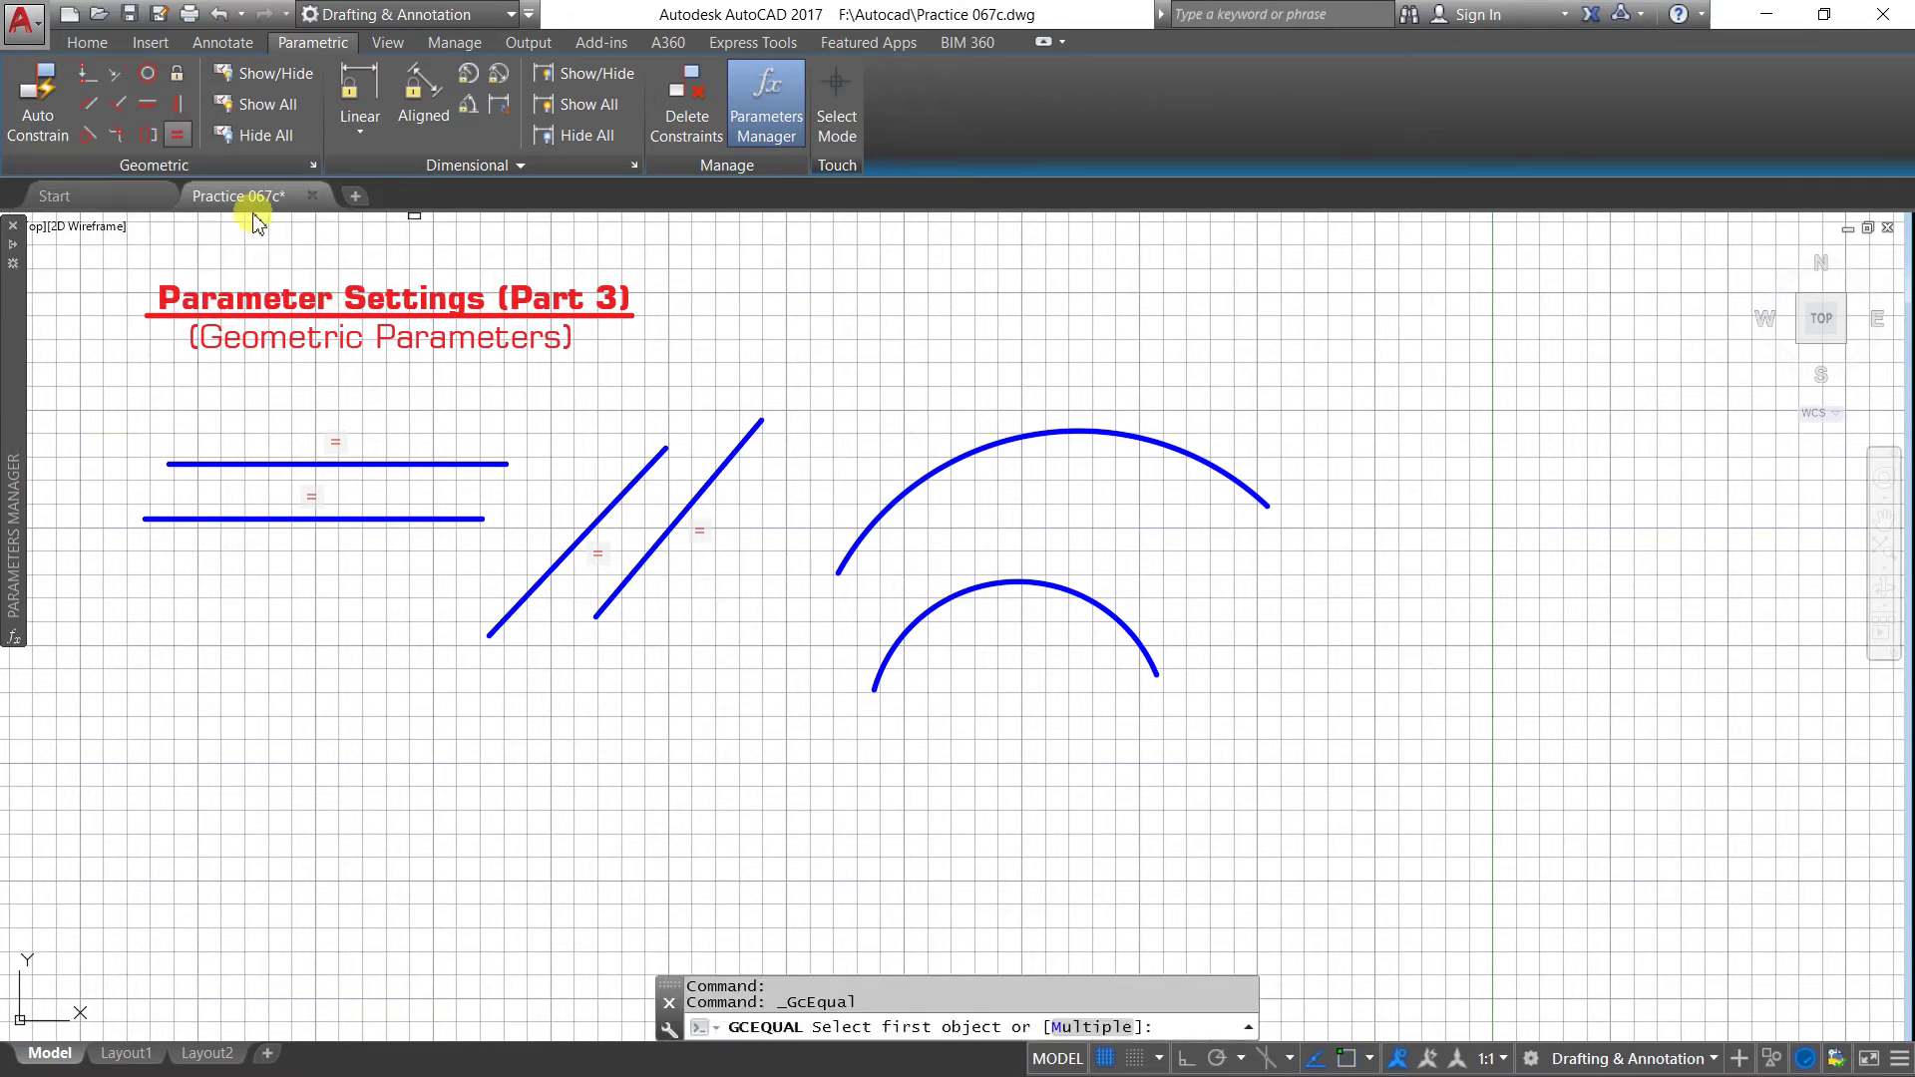
{"action": "left_click", "coordinate": [935, 474]}
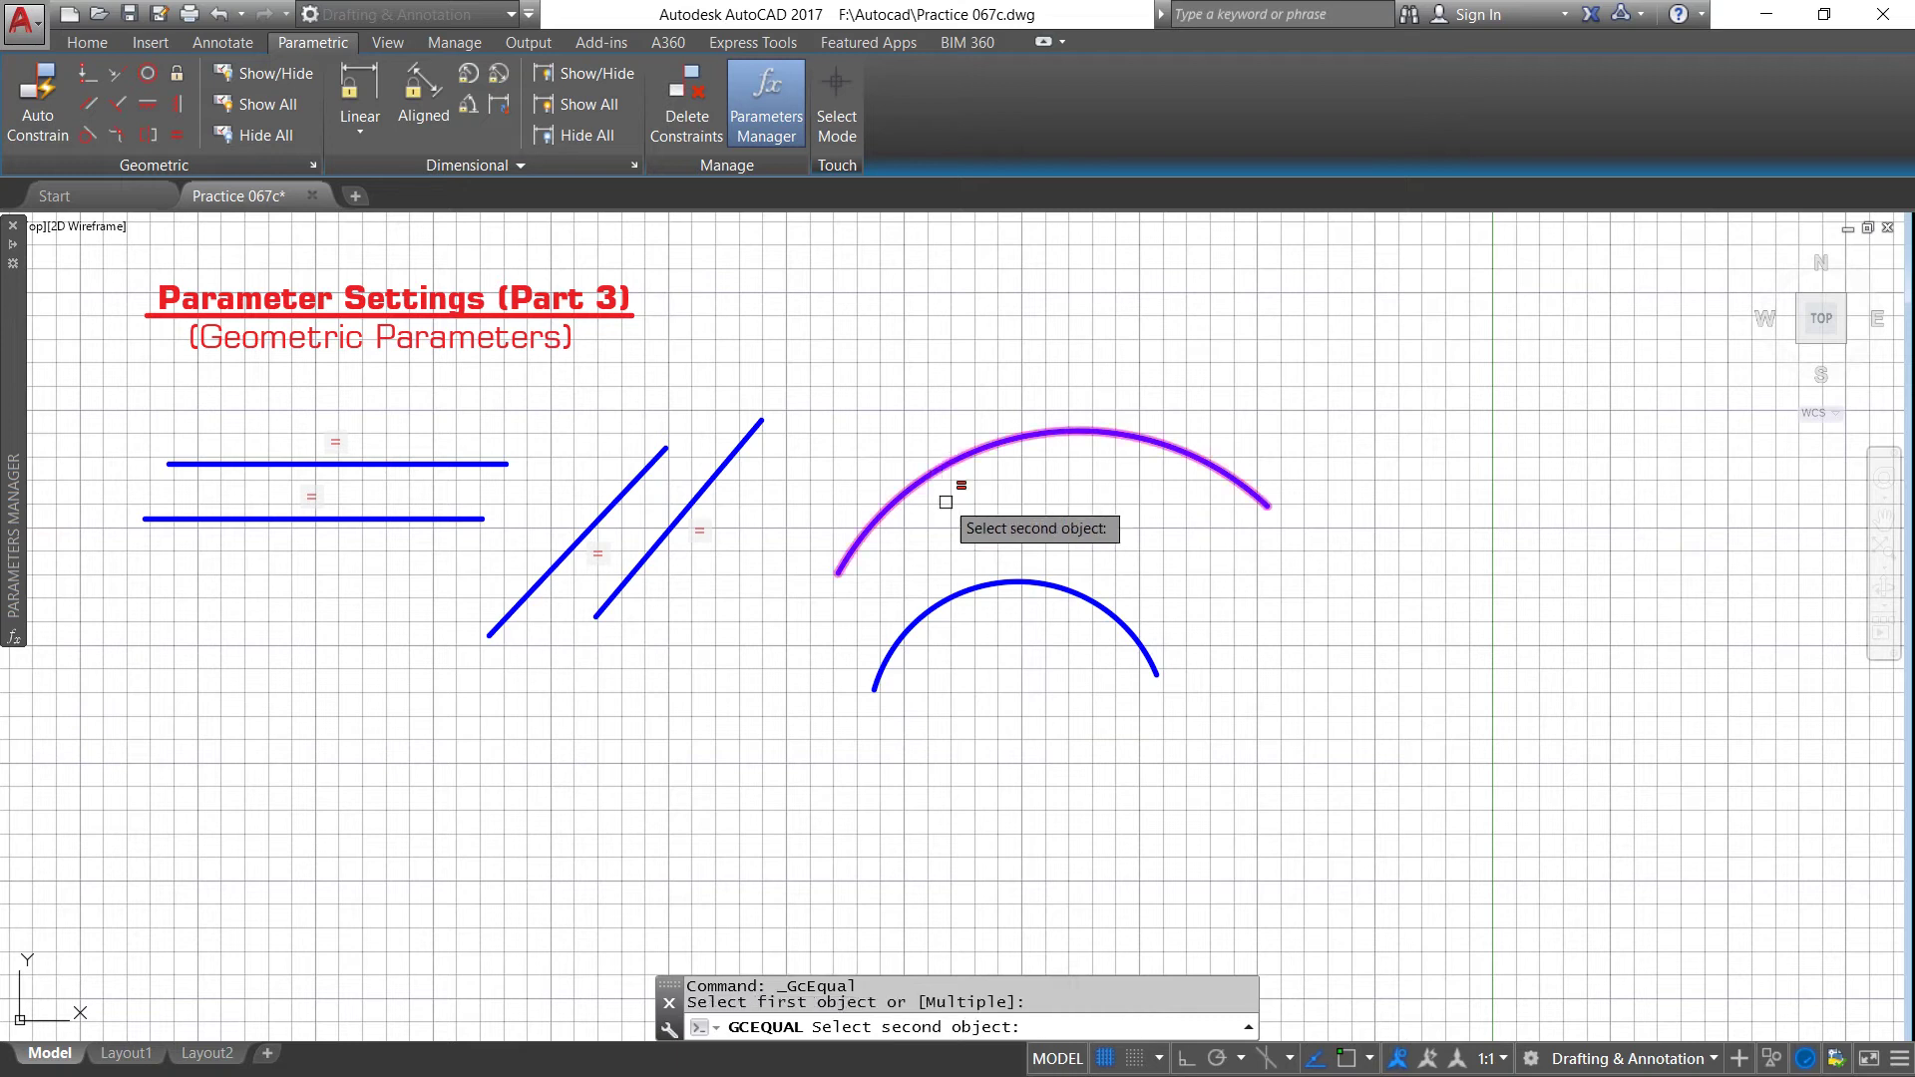
{"action": "left_click", "coordinate": [967, 590]}
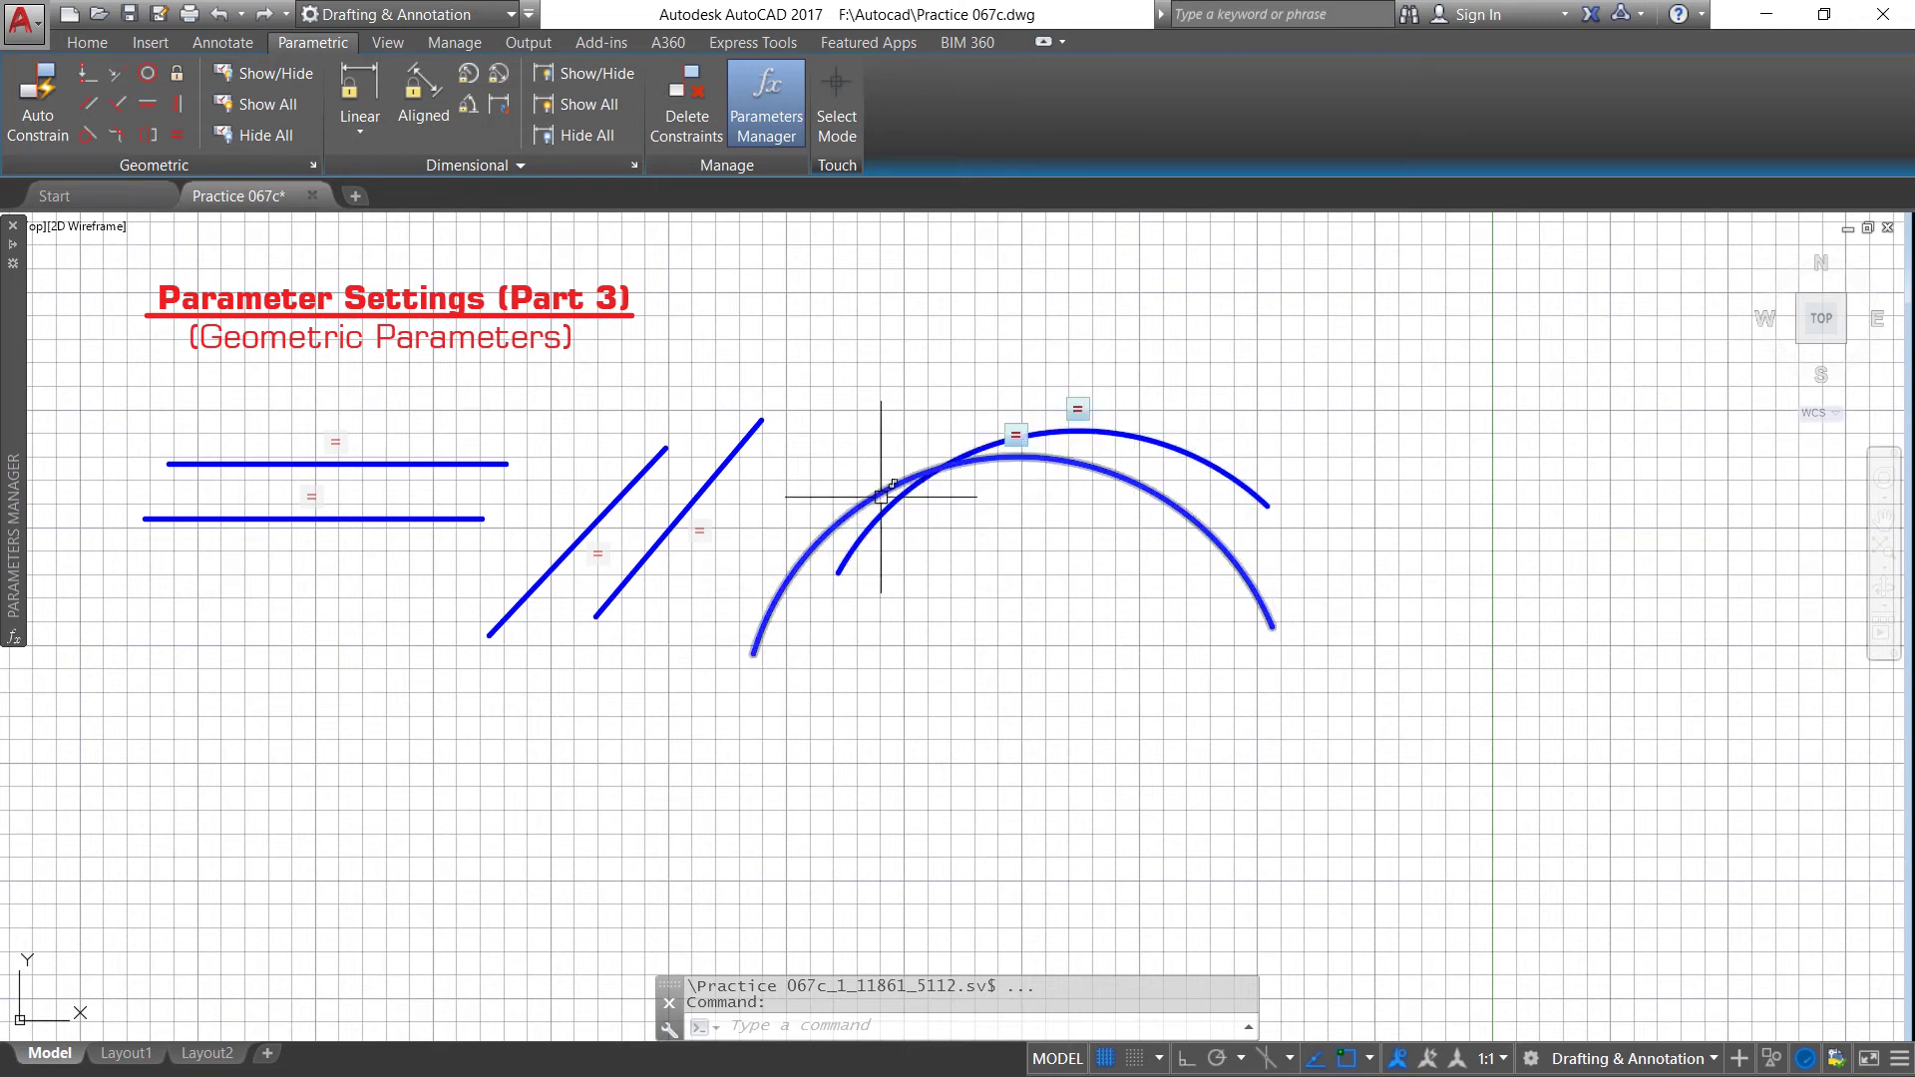
Step: Draw a three-point arc bulging upward in the empty area below the two horizontal lines
{"action": "scroll", "coordinate": [876, 469], "scroll_direction": "down", "scroll_amount": 2}
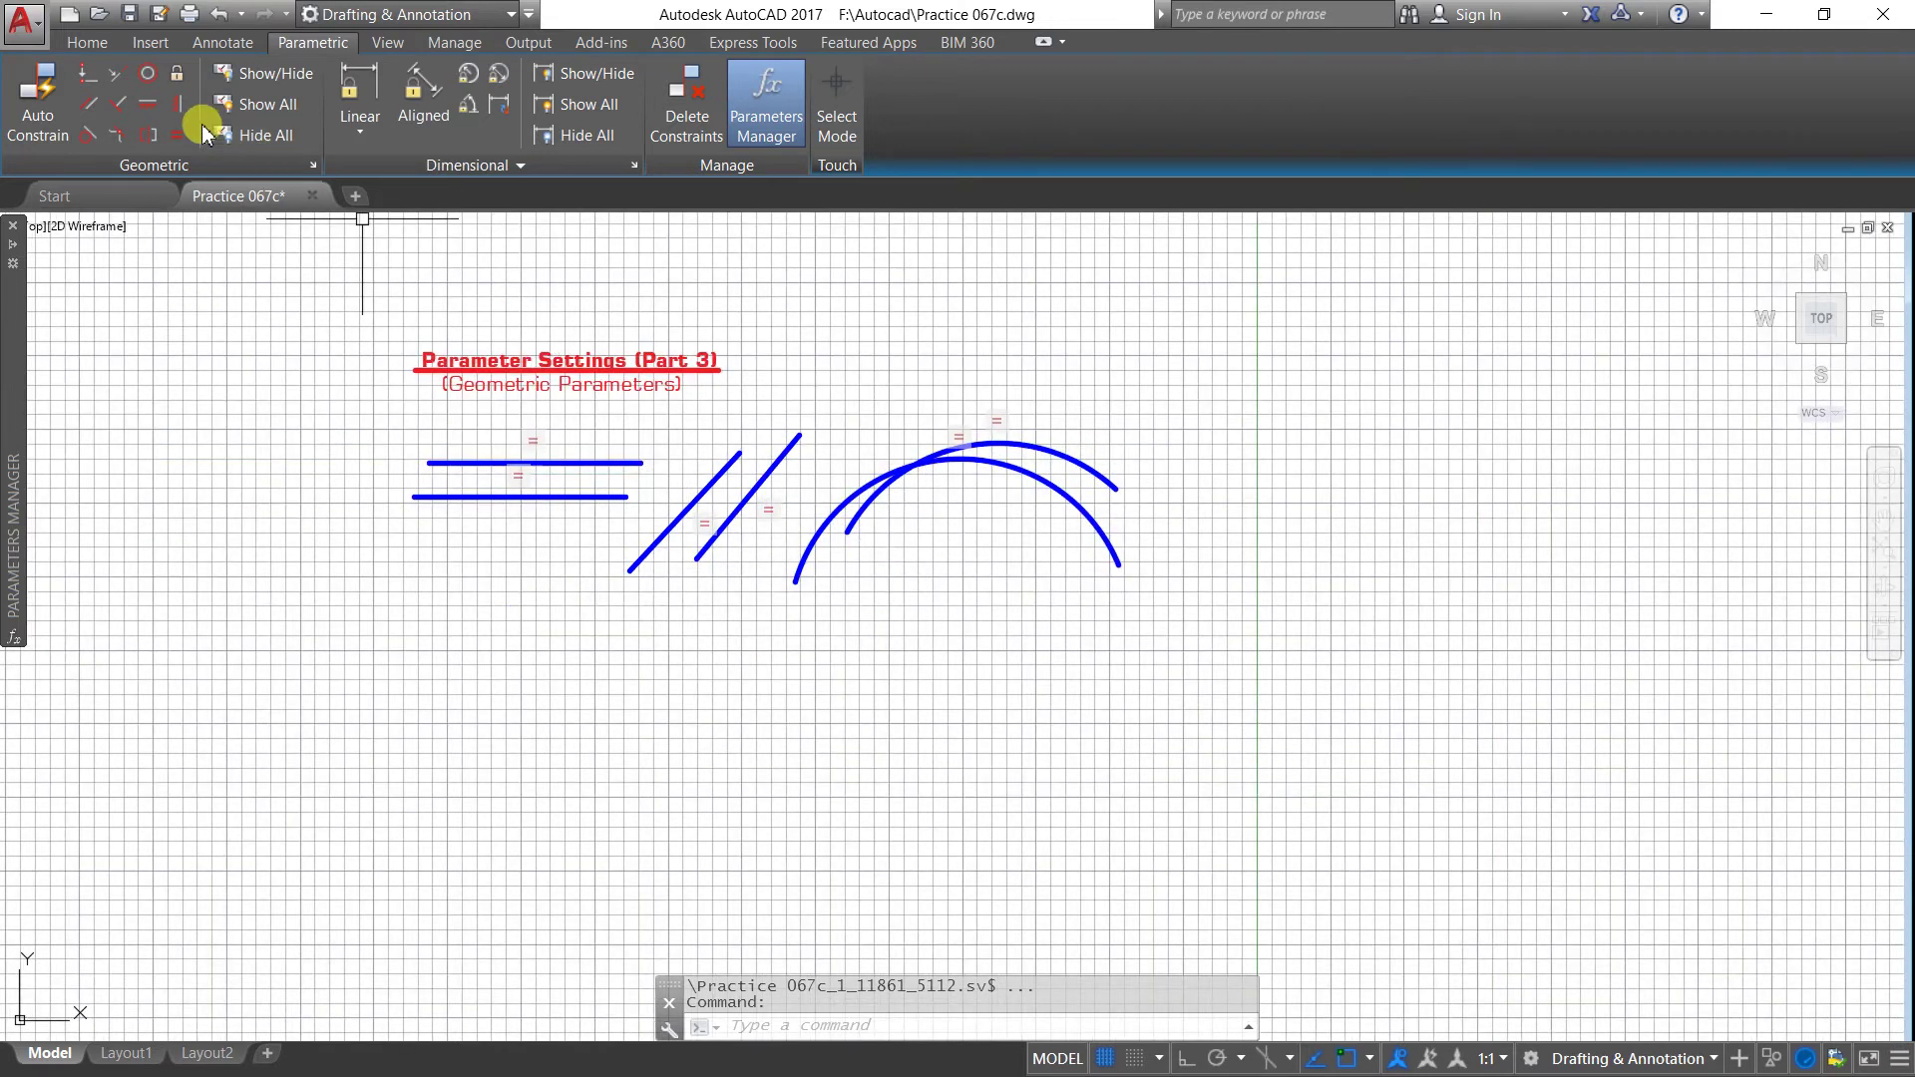
{"action": "left_click", "coordinate": [85, 41]}
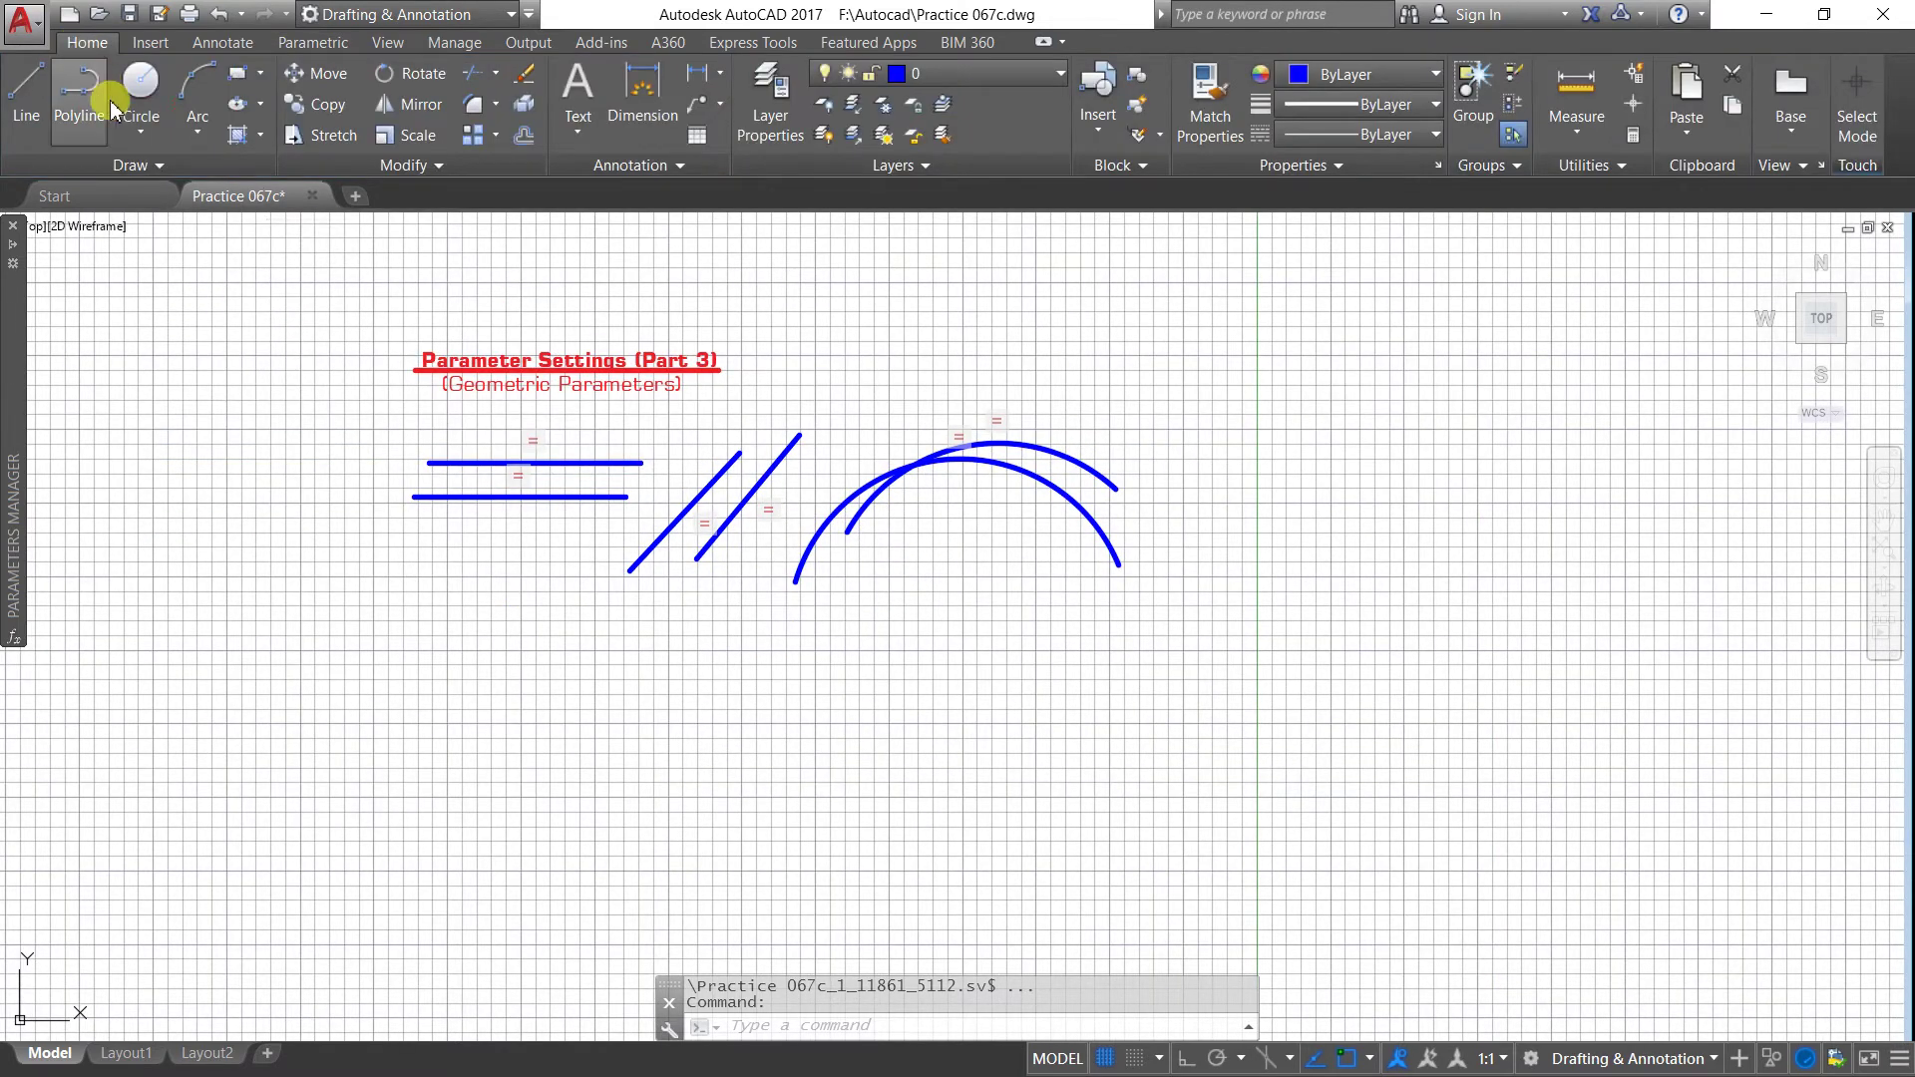
{"action": "left_click", "coordinate": [188, 88]}
{"action": "left_click", "coordinate": [517, 805]}
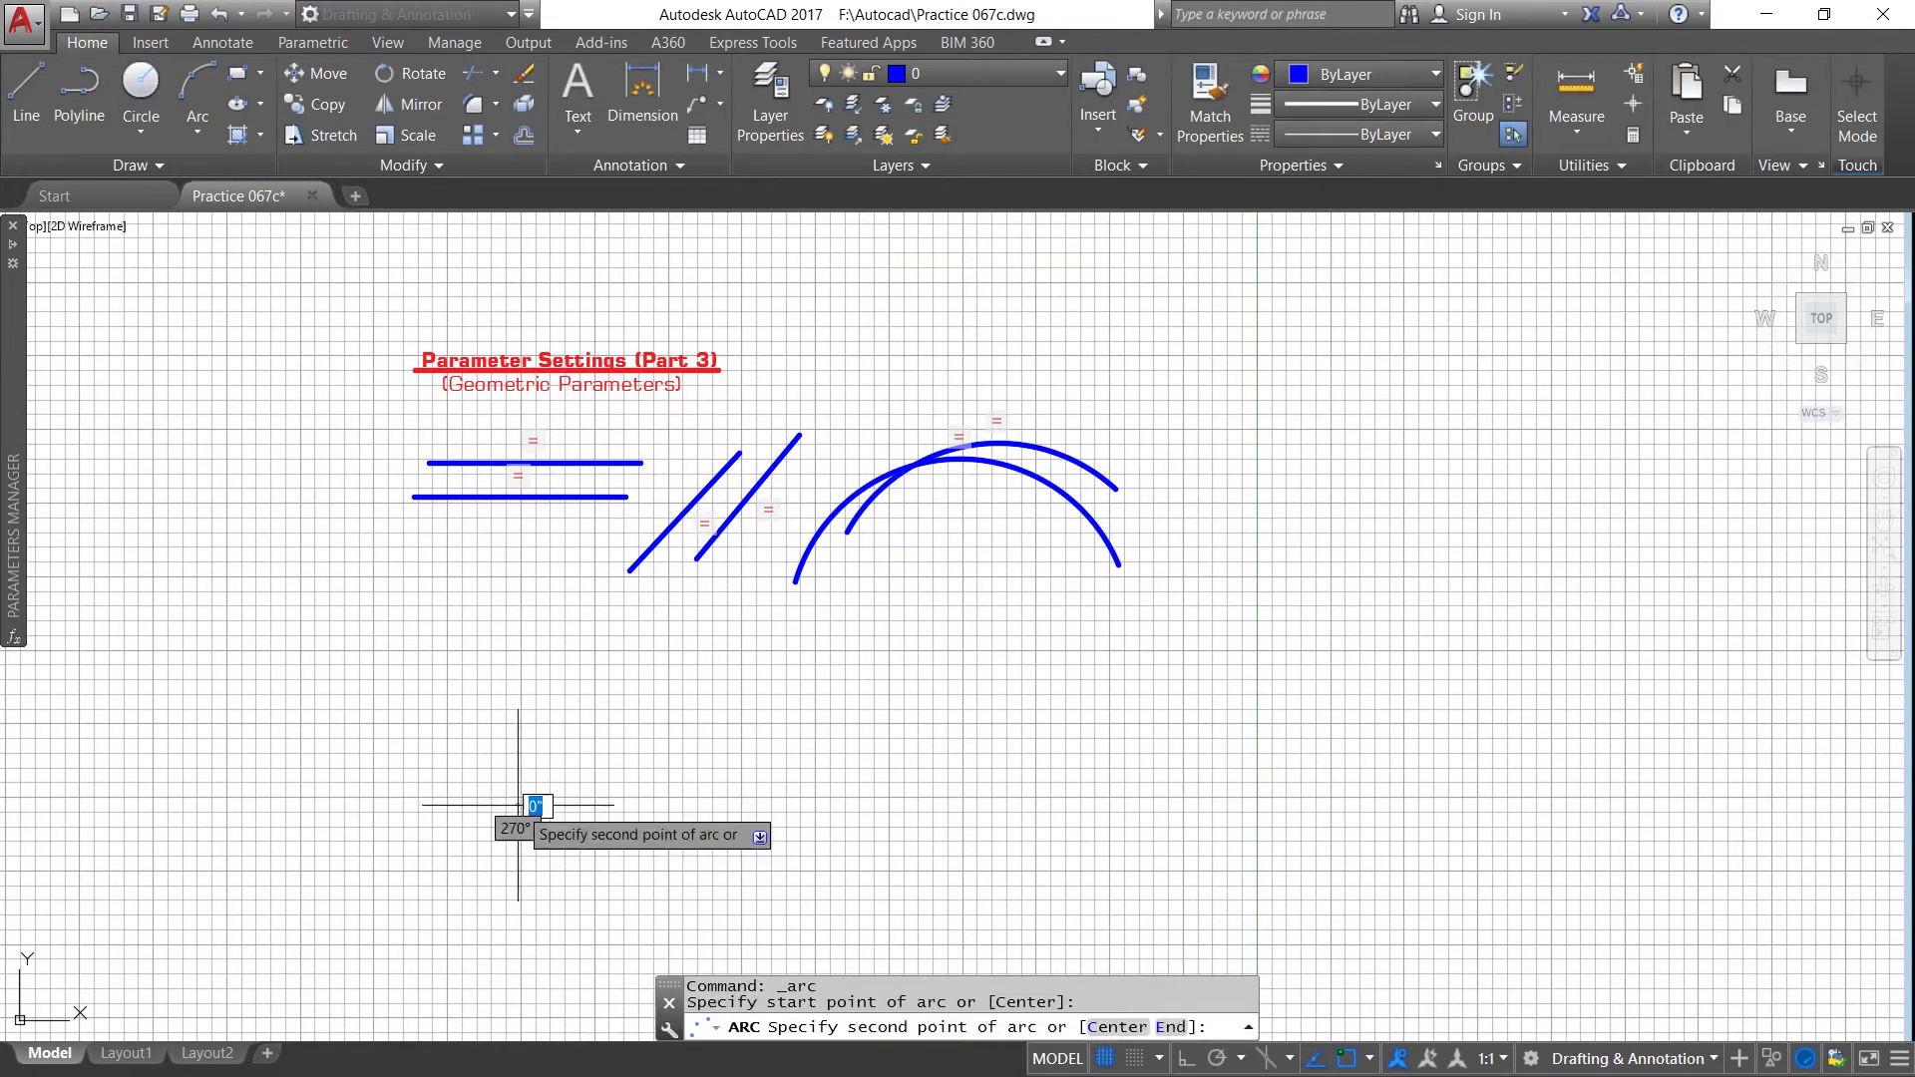
{"action": "left_click", "coordinate": [562, 745]}
{"action": "left_click", "coordinate": [688, 776]}
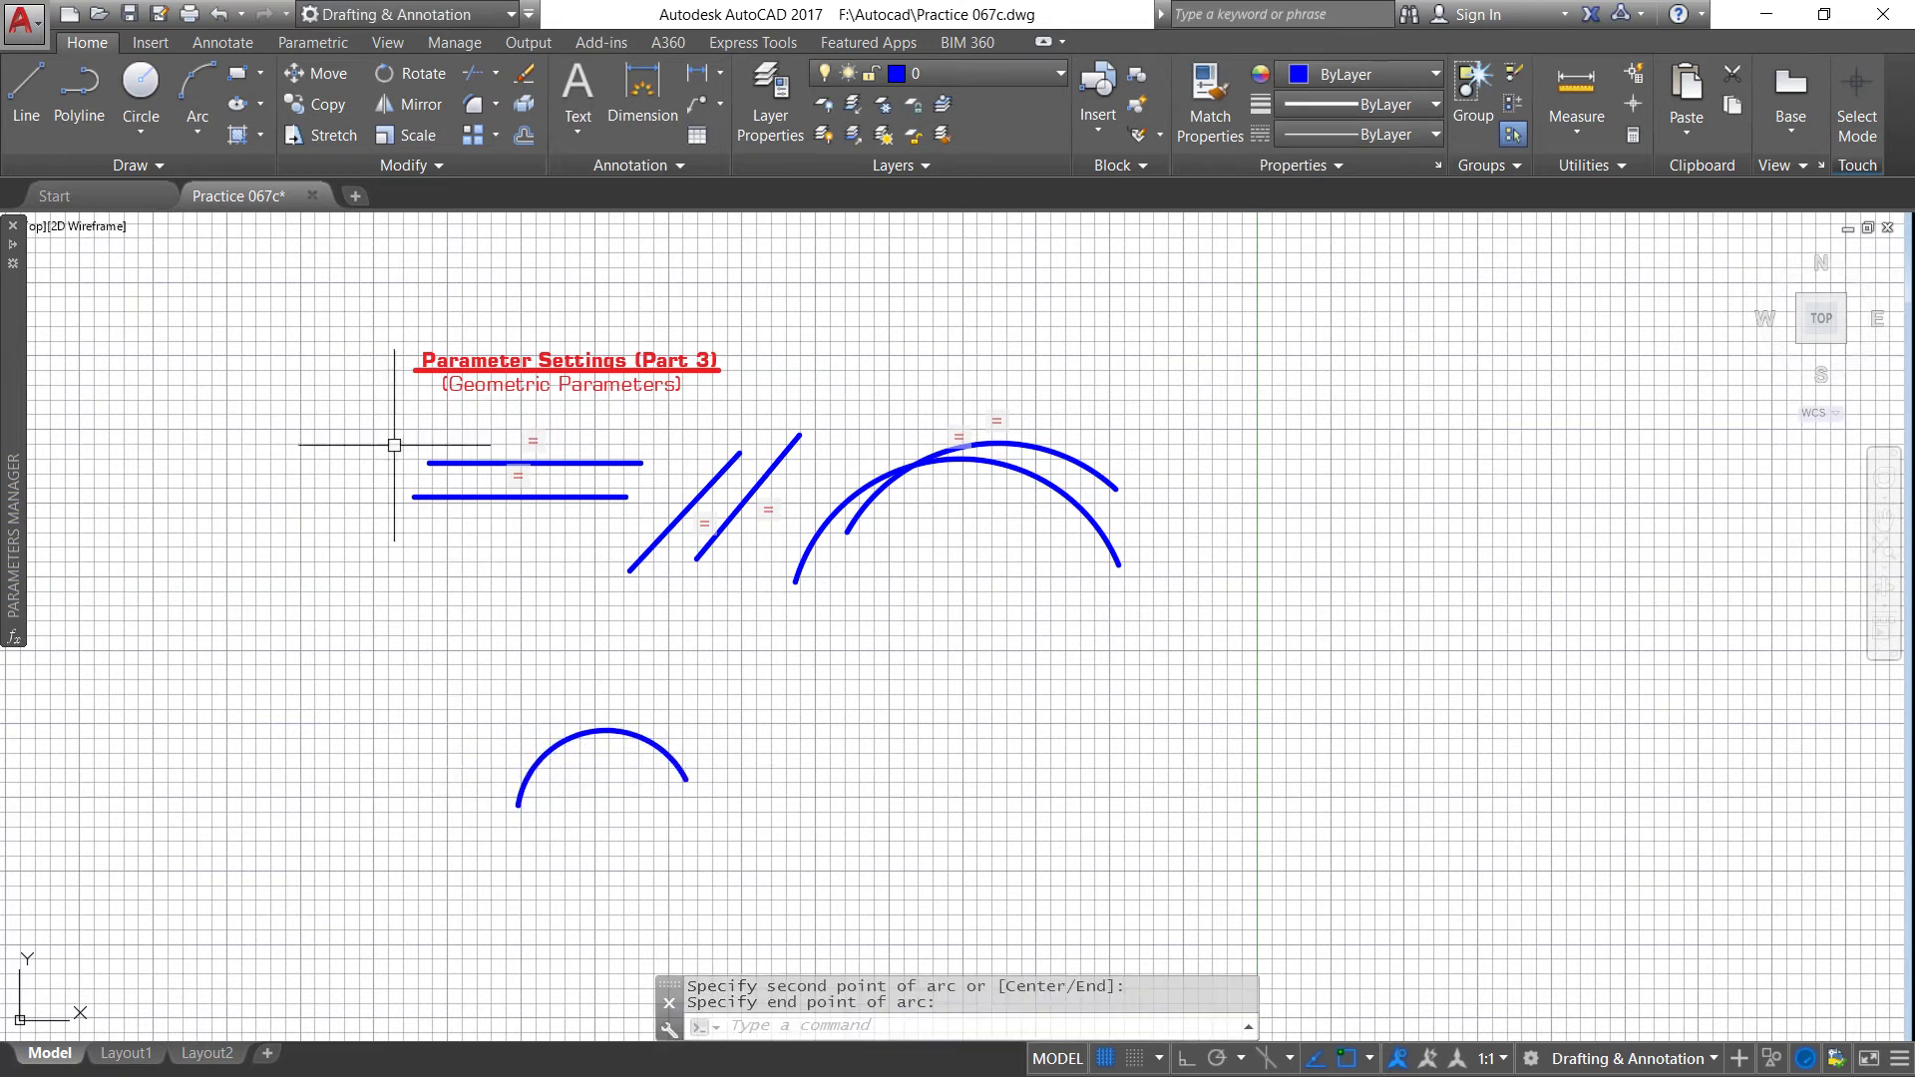
Step: Draw a circle directly below the pair of equal arcs, larger than the new arc beside it
{"action": "left_click", "coordinate": [143, 82]}
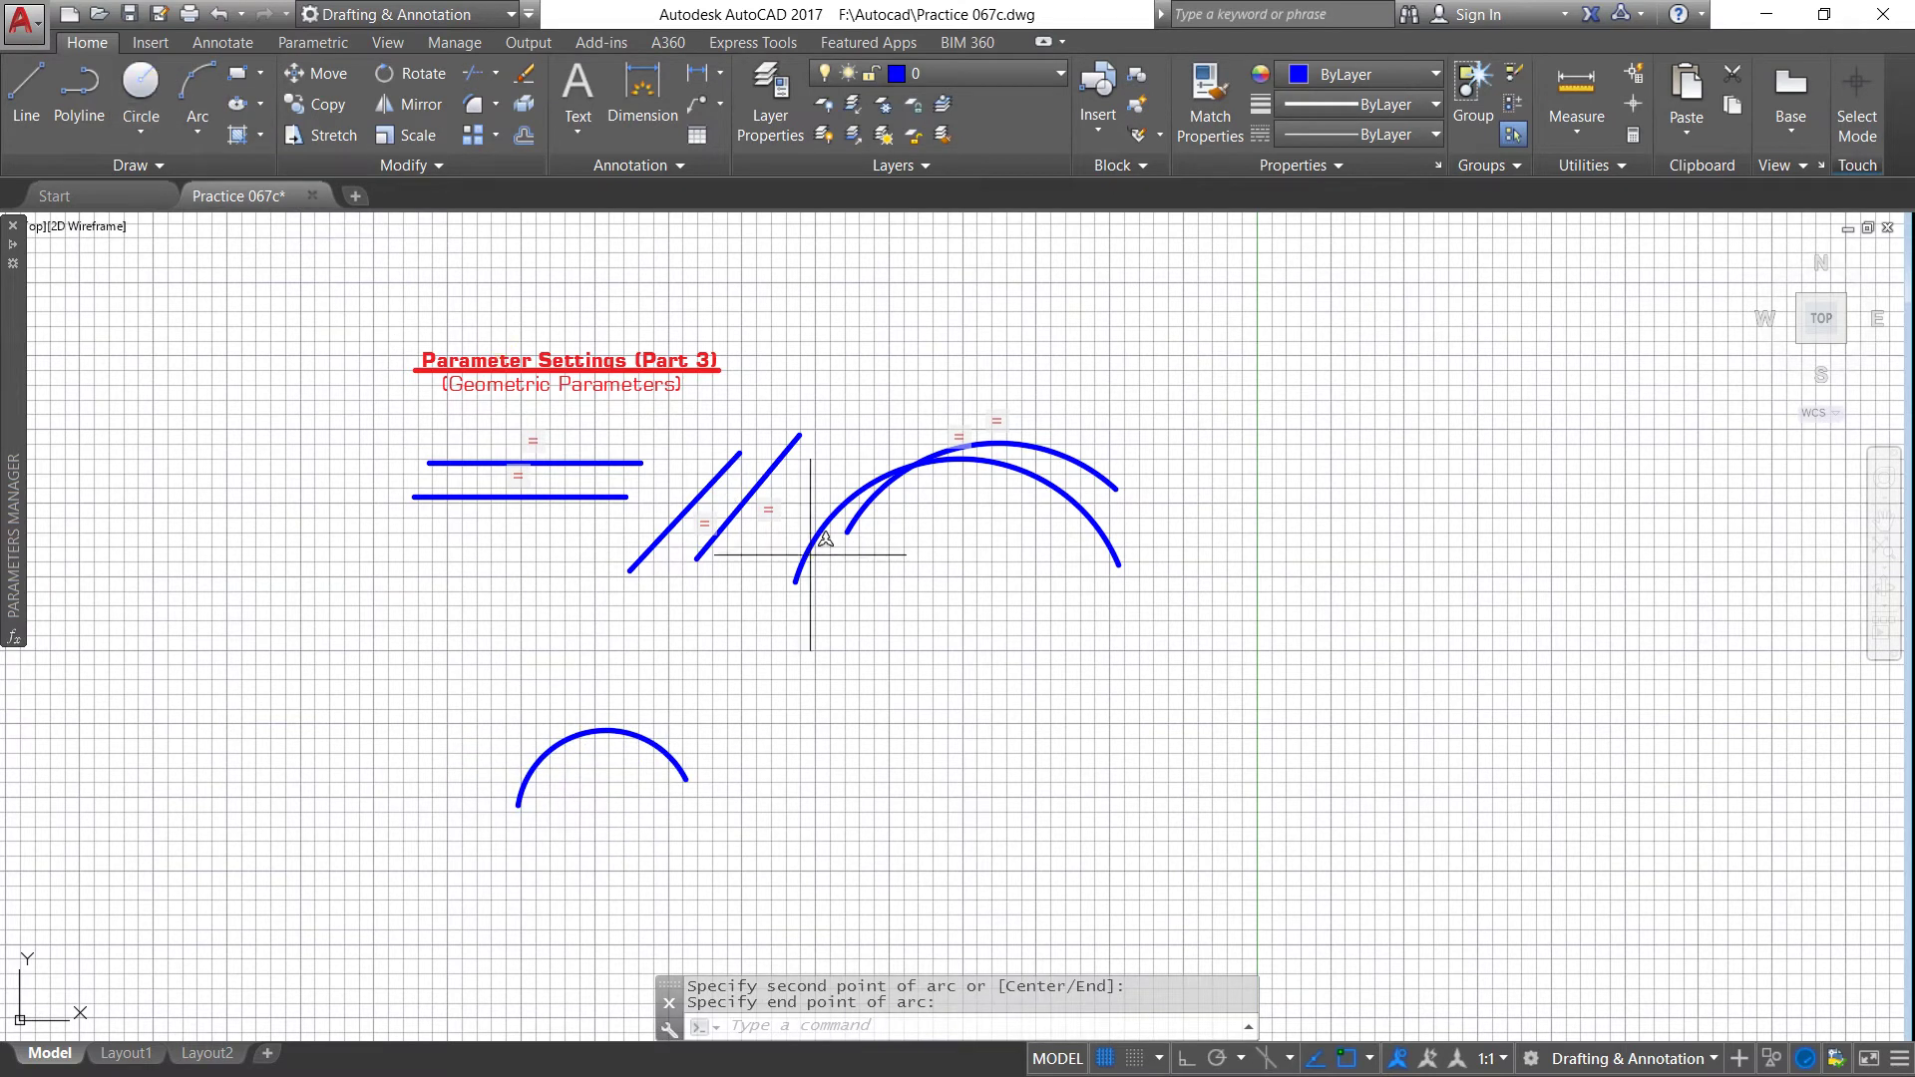
{"action": "left_click", "coordinate": [955, 743]}
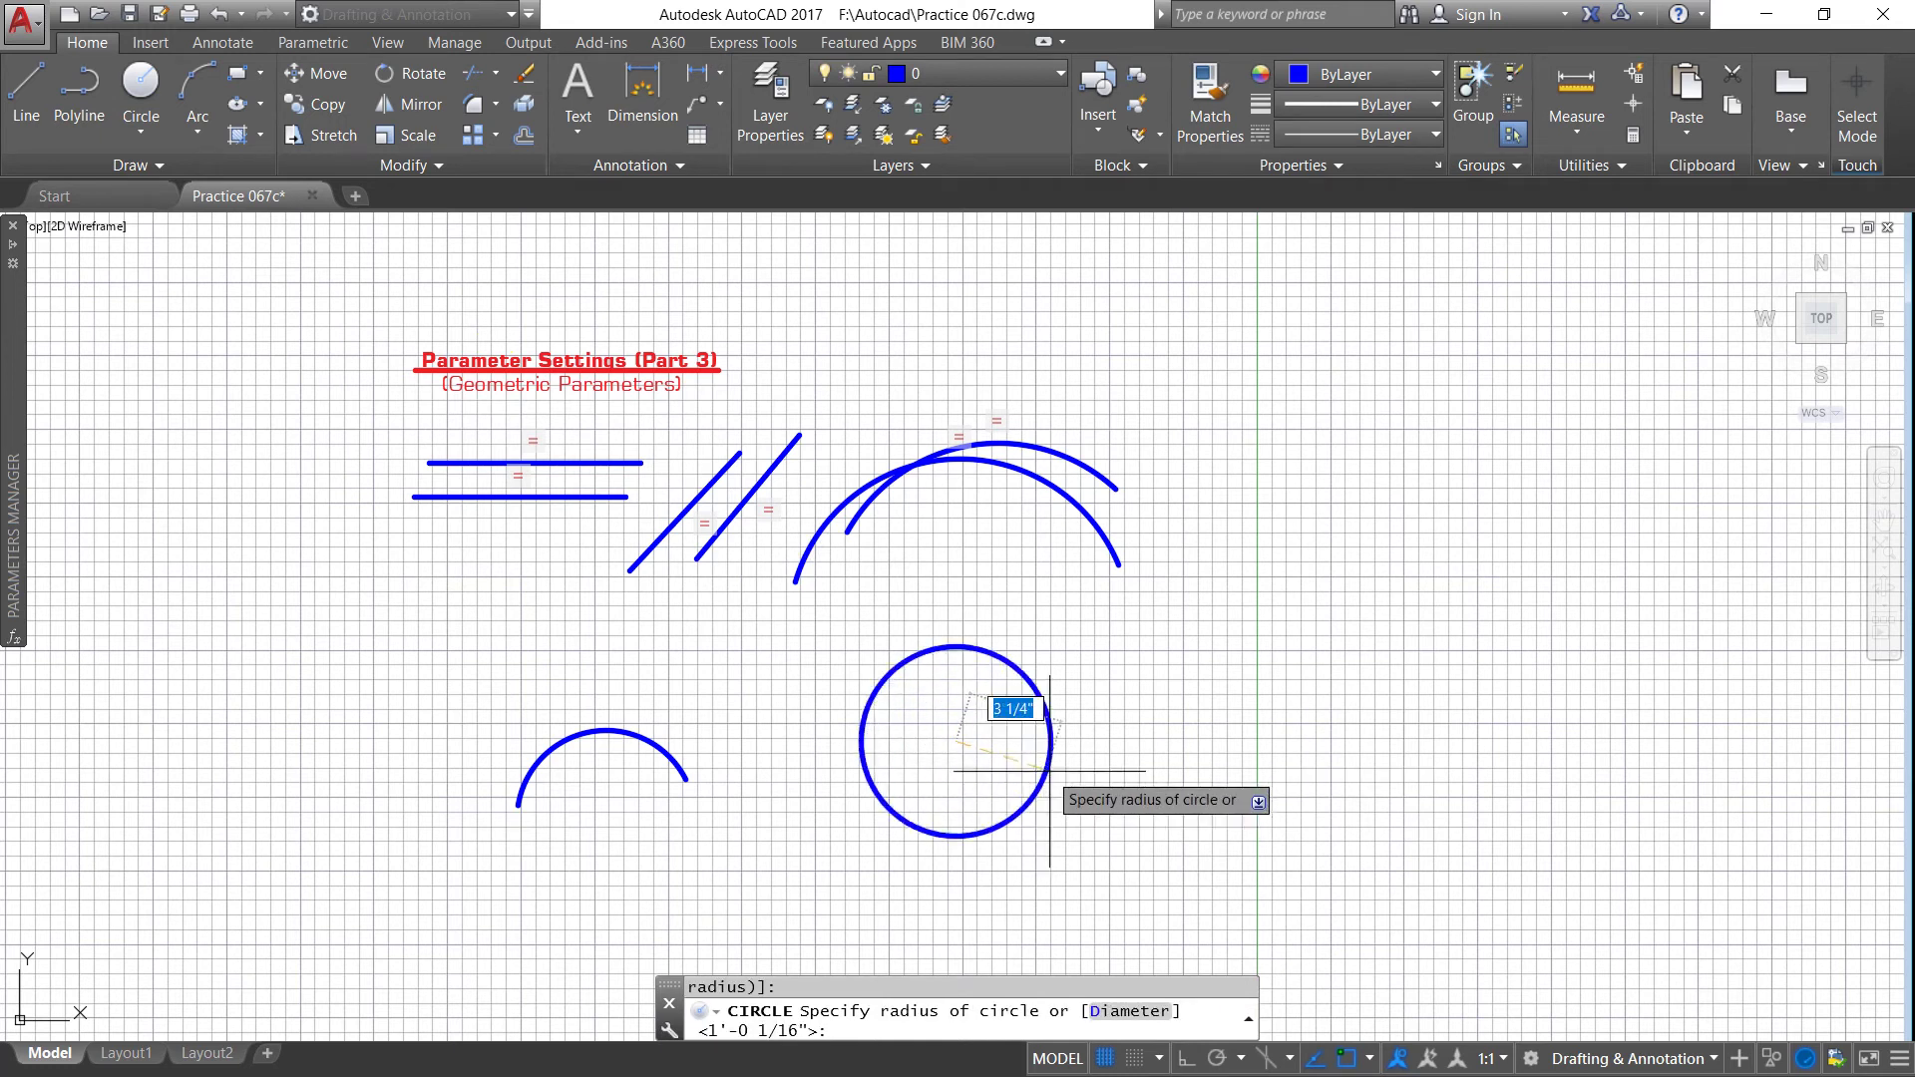
{"action": "left_click", "coordinate": [1068, 820]}
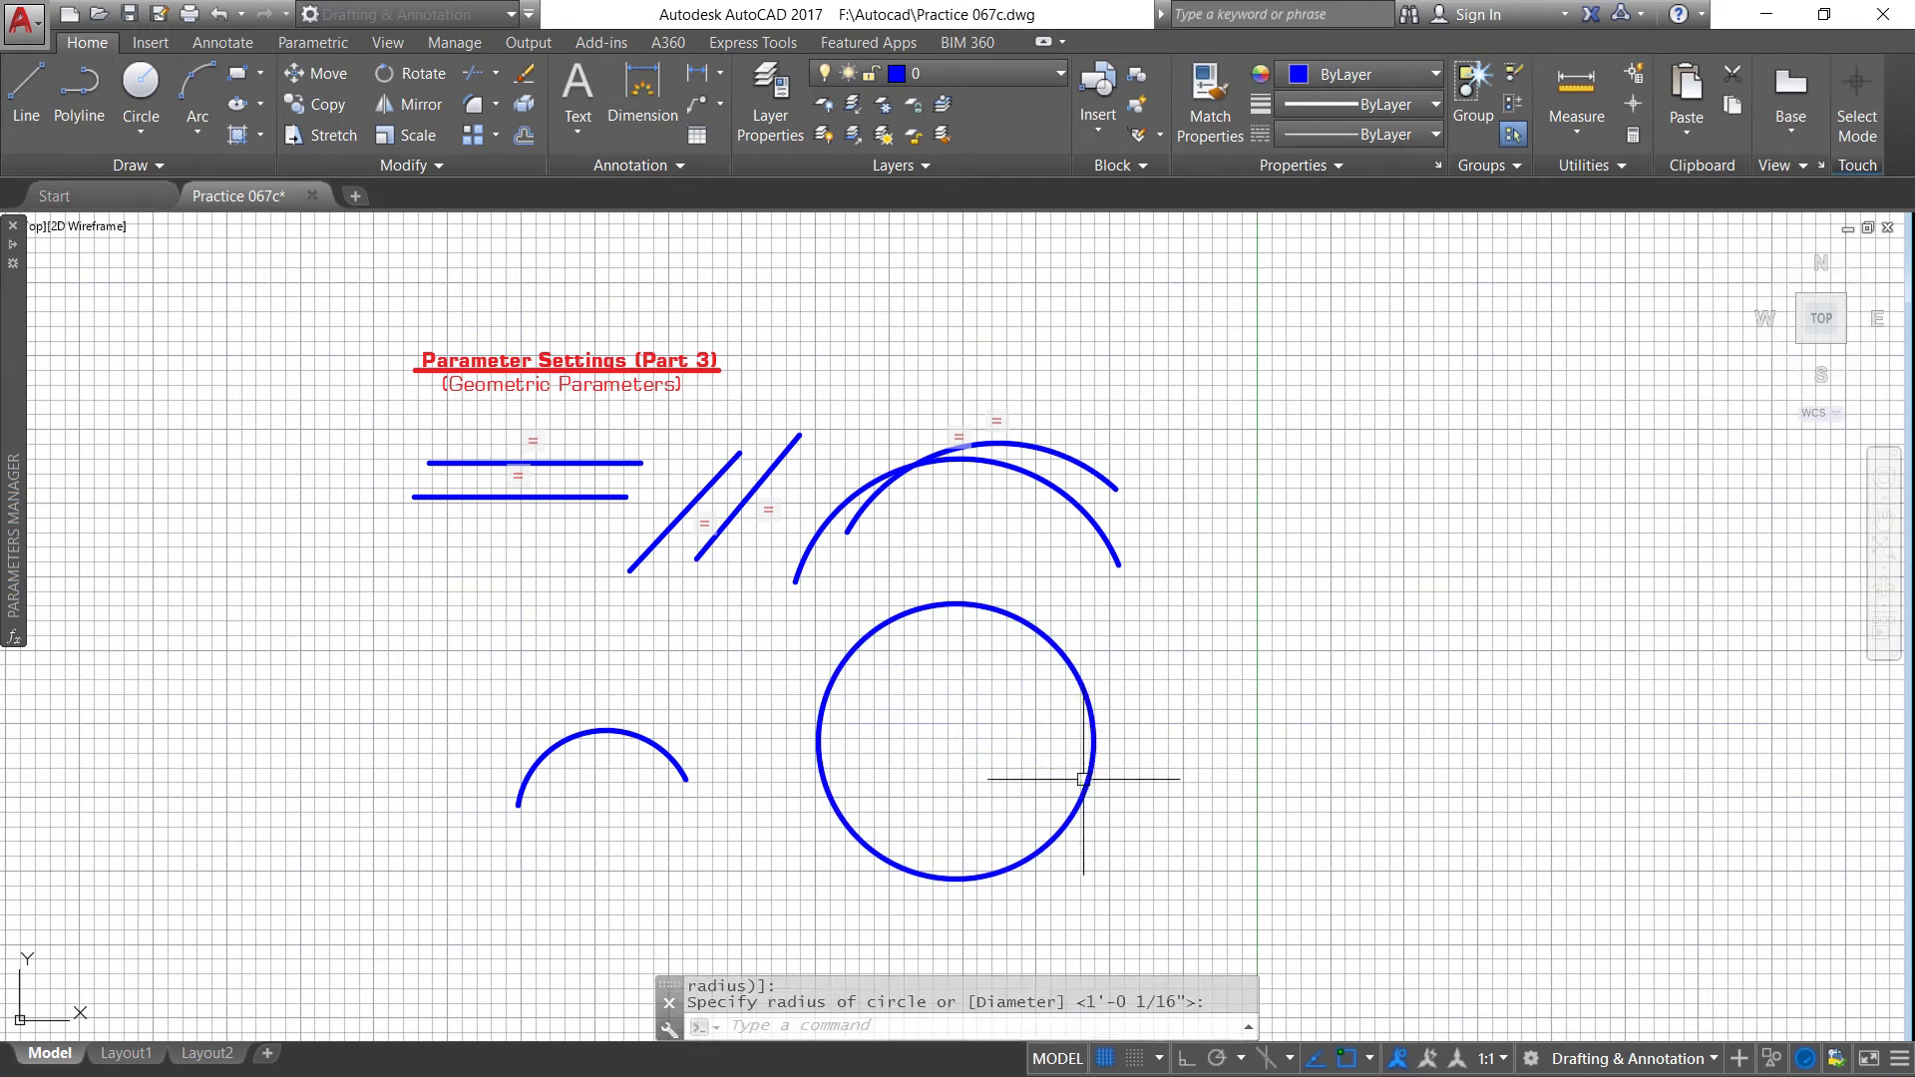
Step: Apply an Equal constraint to the circle and the lower arc, with the circle as the reference
{"action": "left_click", "coordinate": [312, 45]}
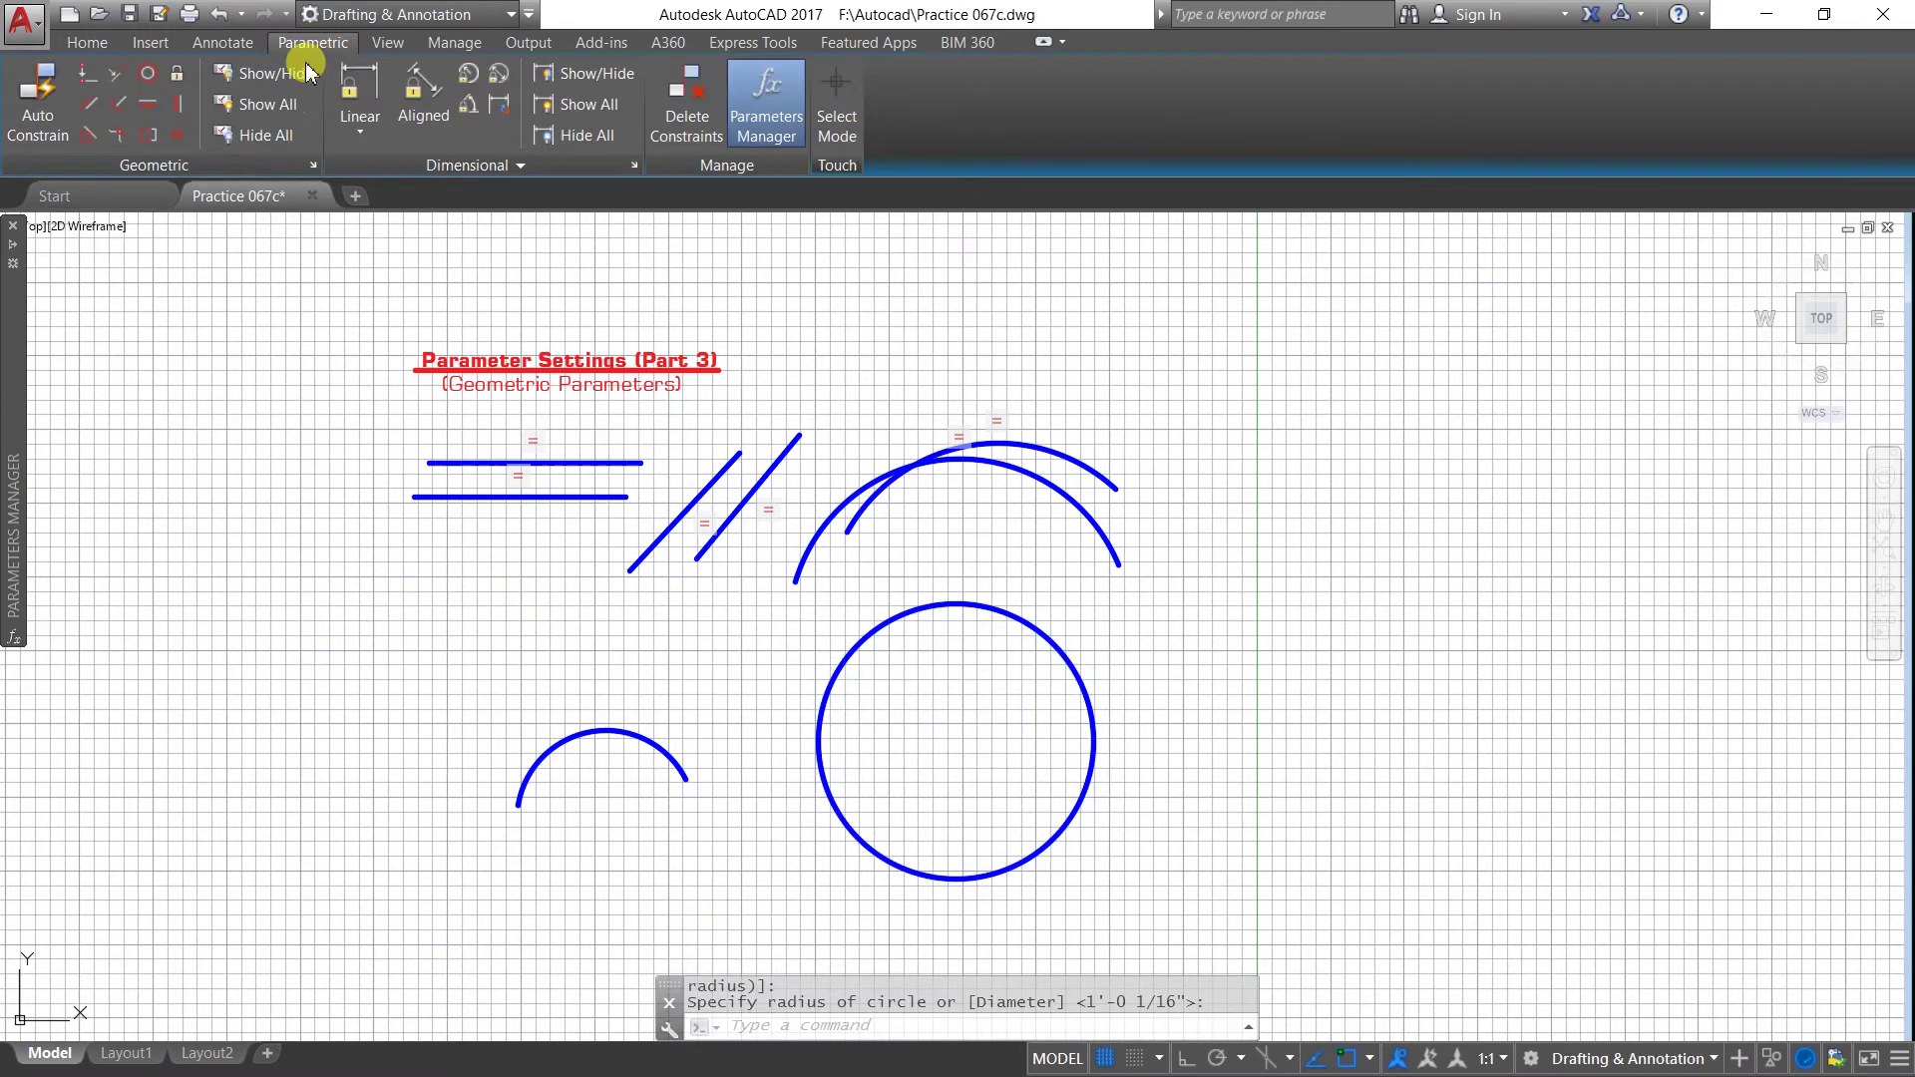
{"action": "left_click", "coordinate": [179, 138]}
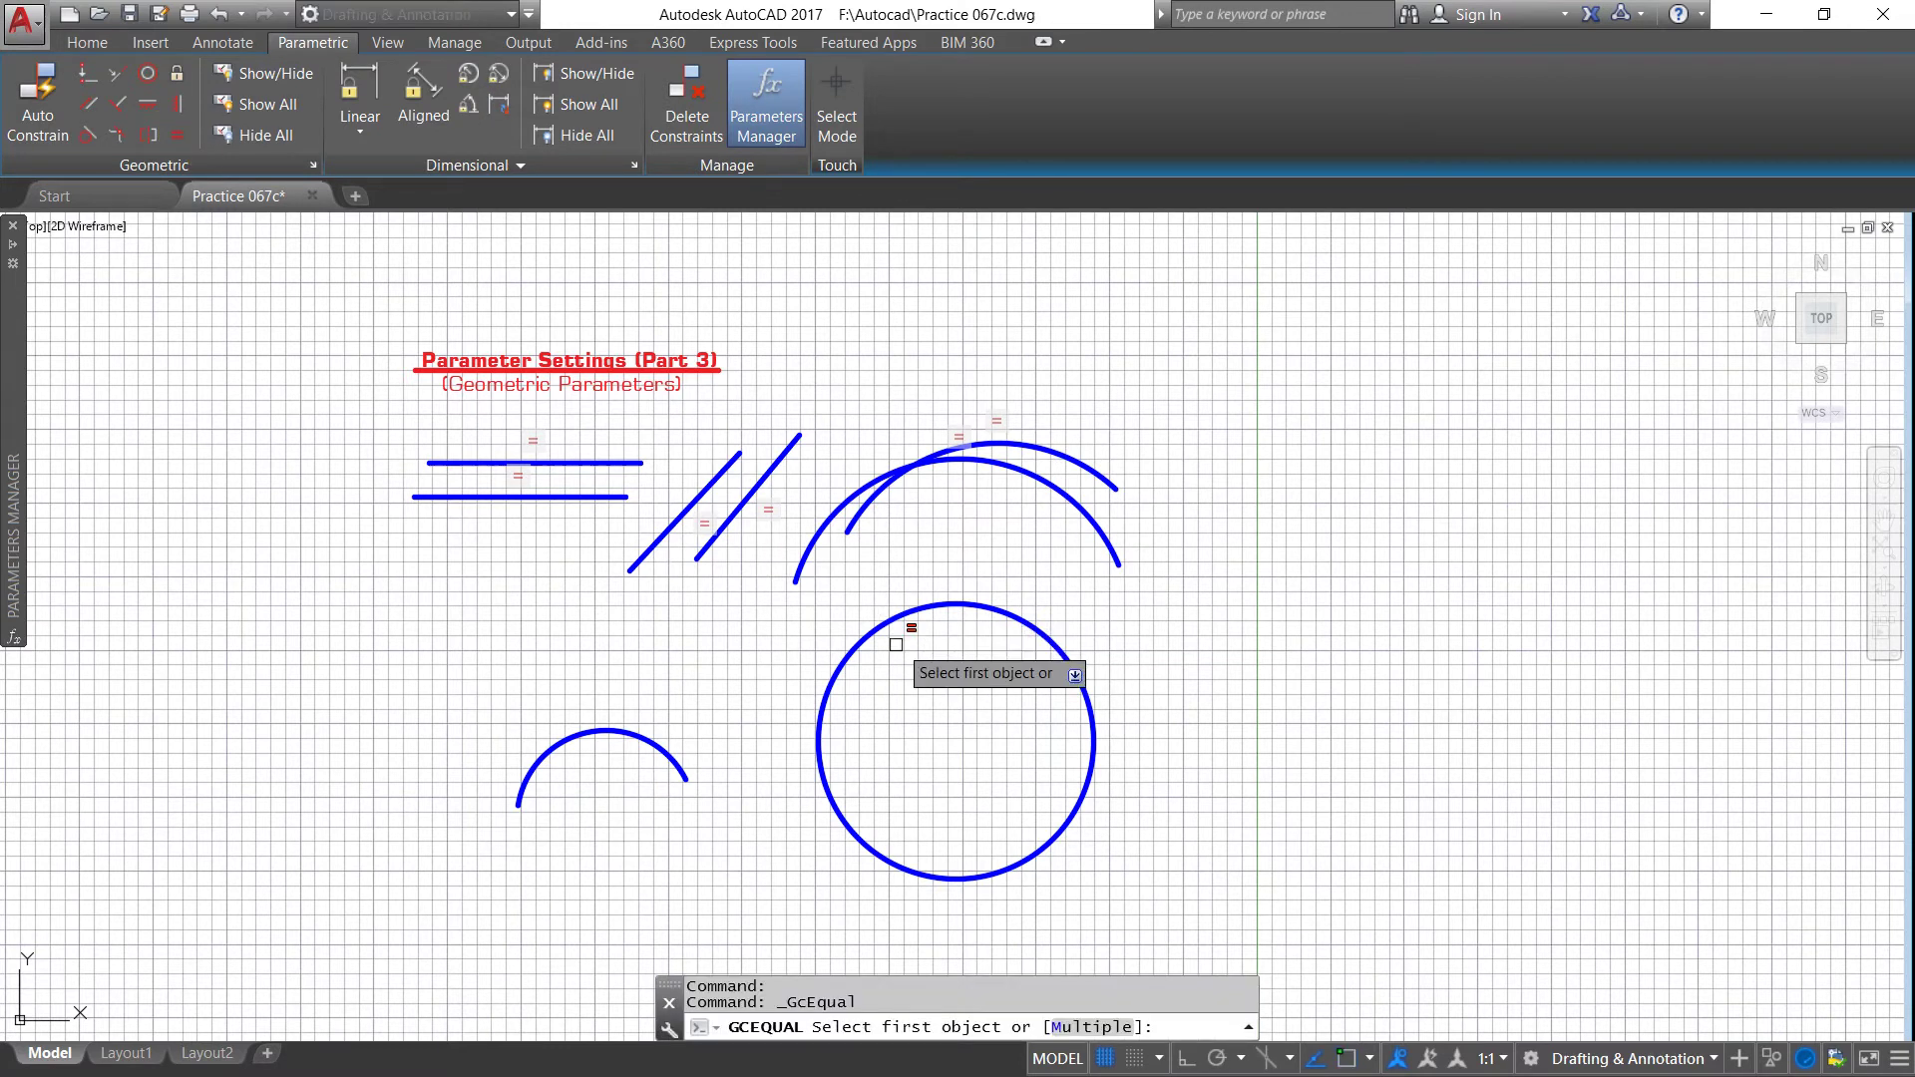
{"action": "left_click", "coordinate": [860, 643]}
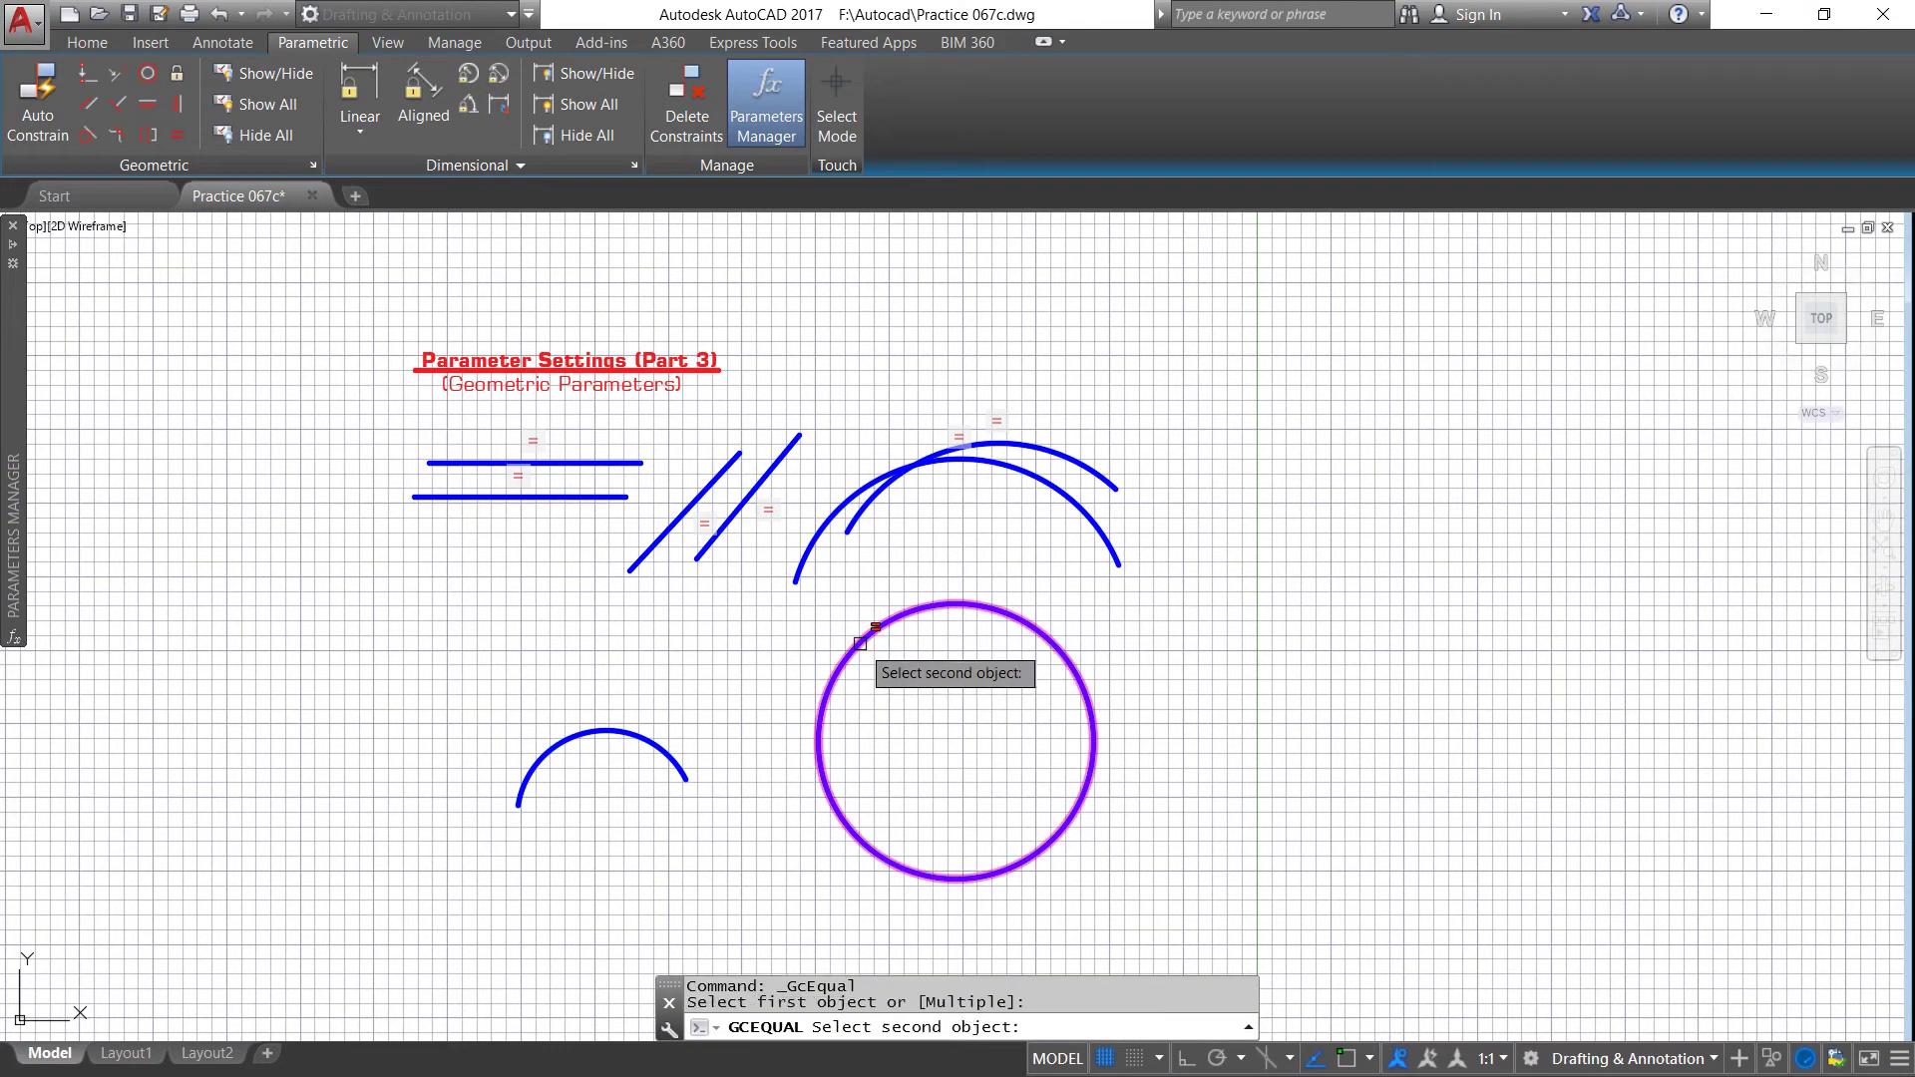
{"action": "left_click", "coordinate": [650, 746]}
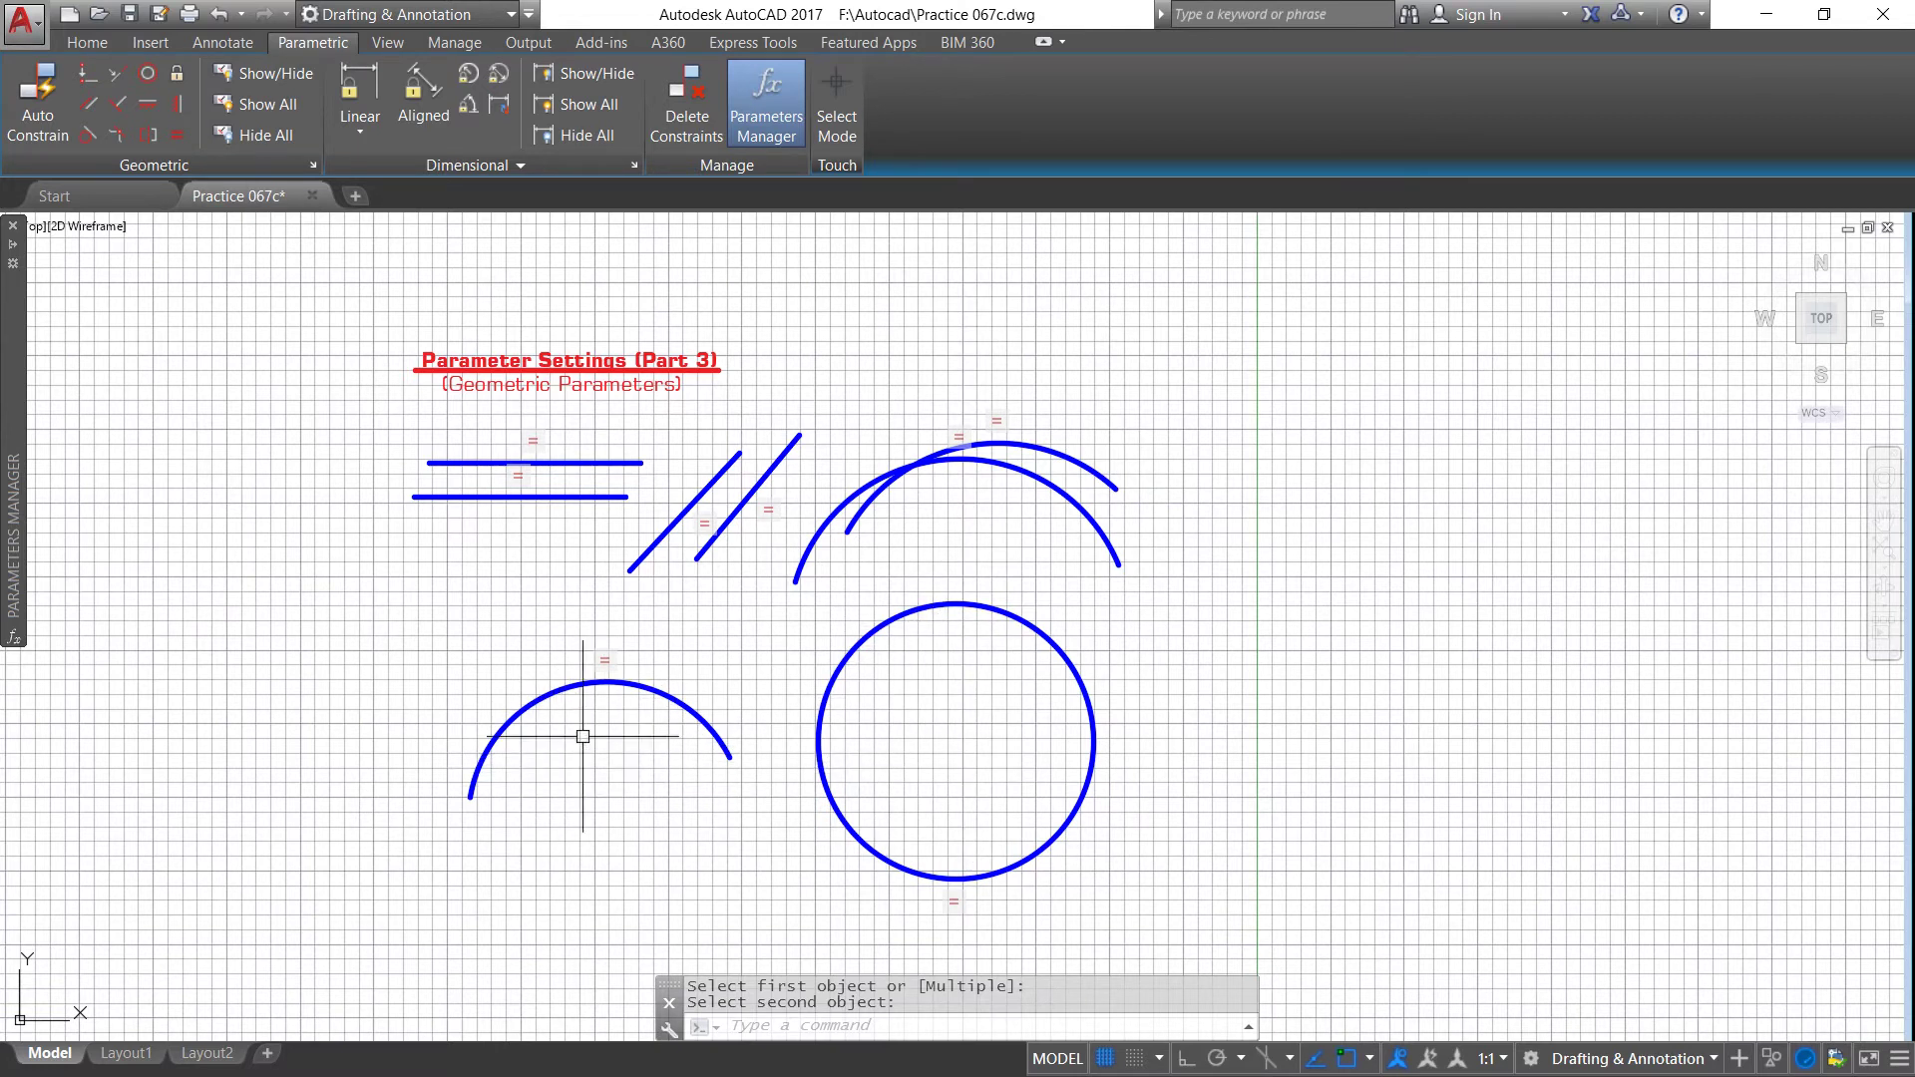
Step: Stretch the upper horizontal line's left endpoint outward so the line is about 11 3/4" long
{"action": "scroll", "coordinate": [598, 465], "scroll_direction": "up", "scroll_amount": 2}
{"action": "middle_click_drag", "start_coordinate": [596, 474], "coordinate": [724, 469]}
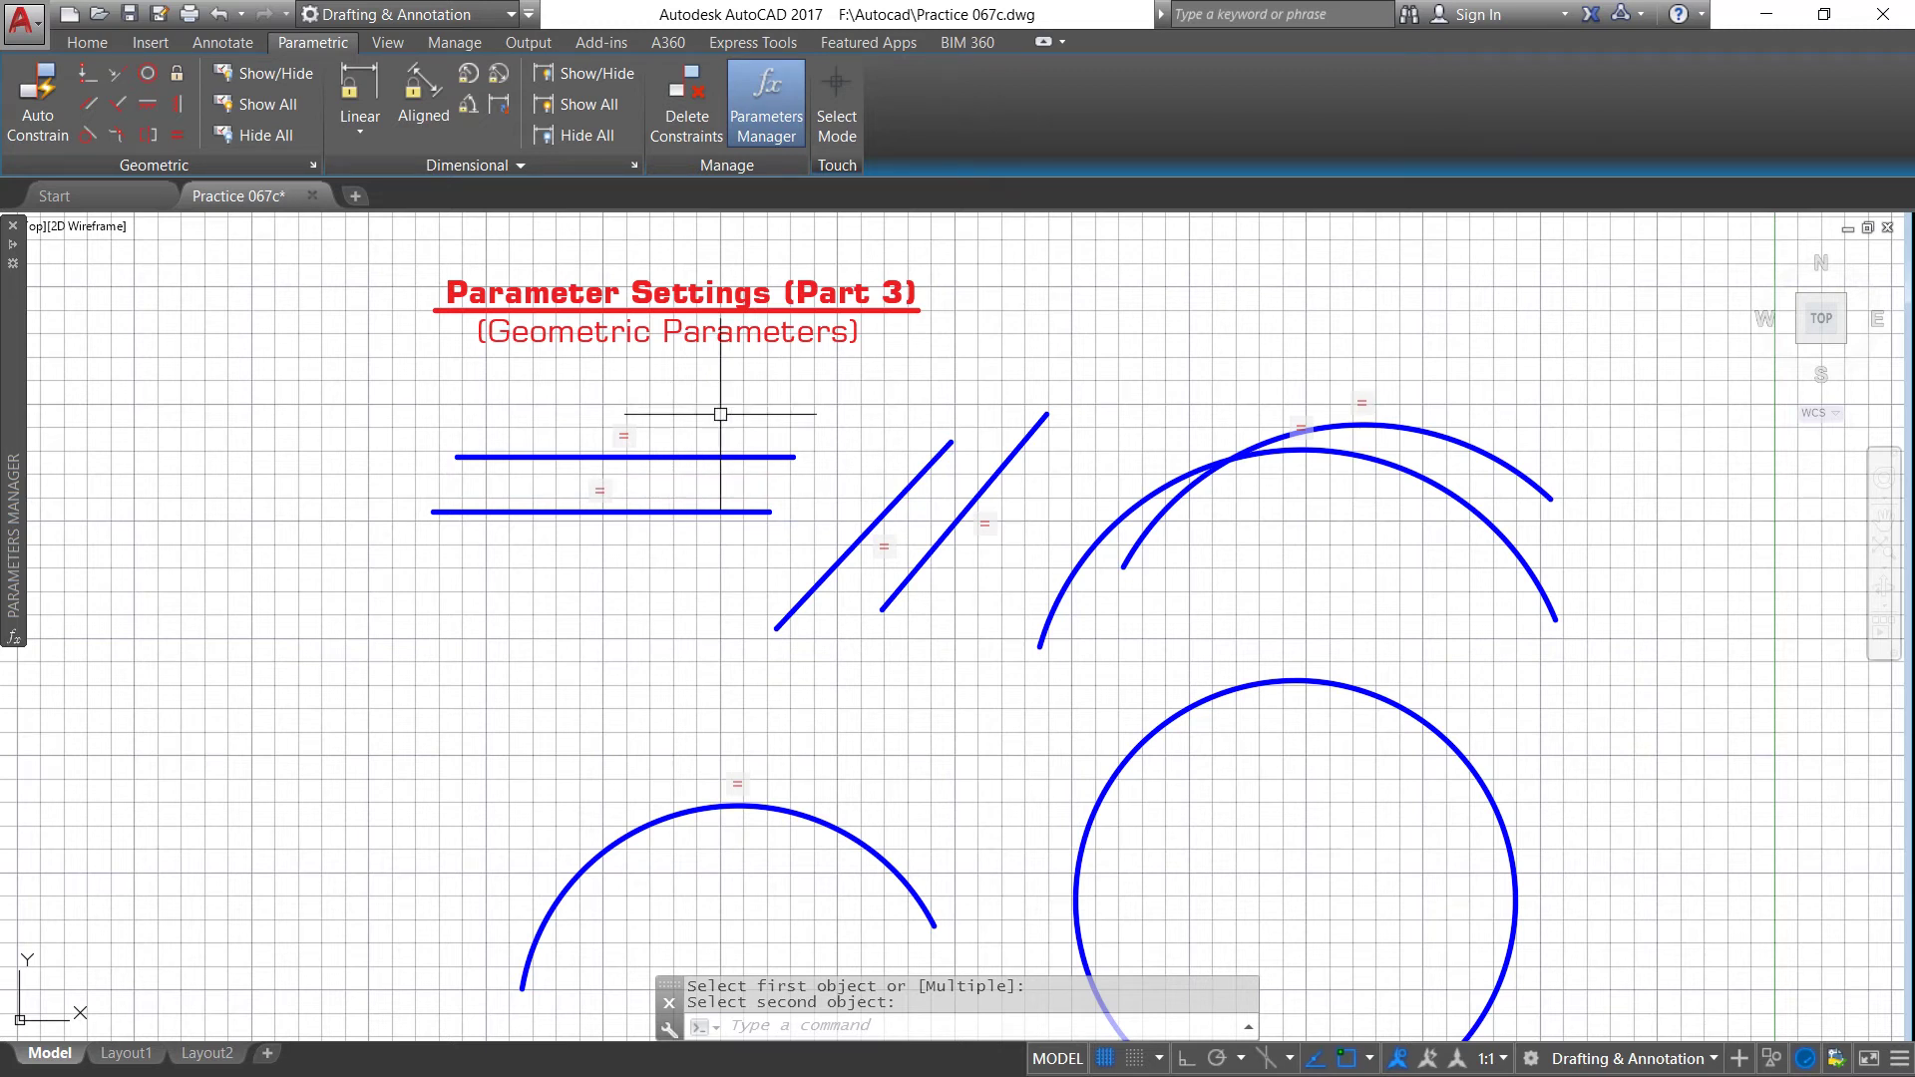
{"action": "scroll", "coordinate": [733, 458], "scroll_direction": "down", "scroll_amount": 2}
{"action": "scroll", "coordinate": [683, 557], "scroll_direction": "up", "scroll_amount": 2}
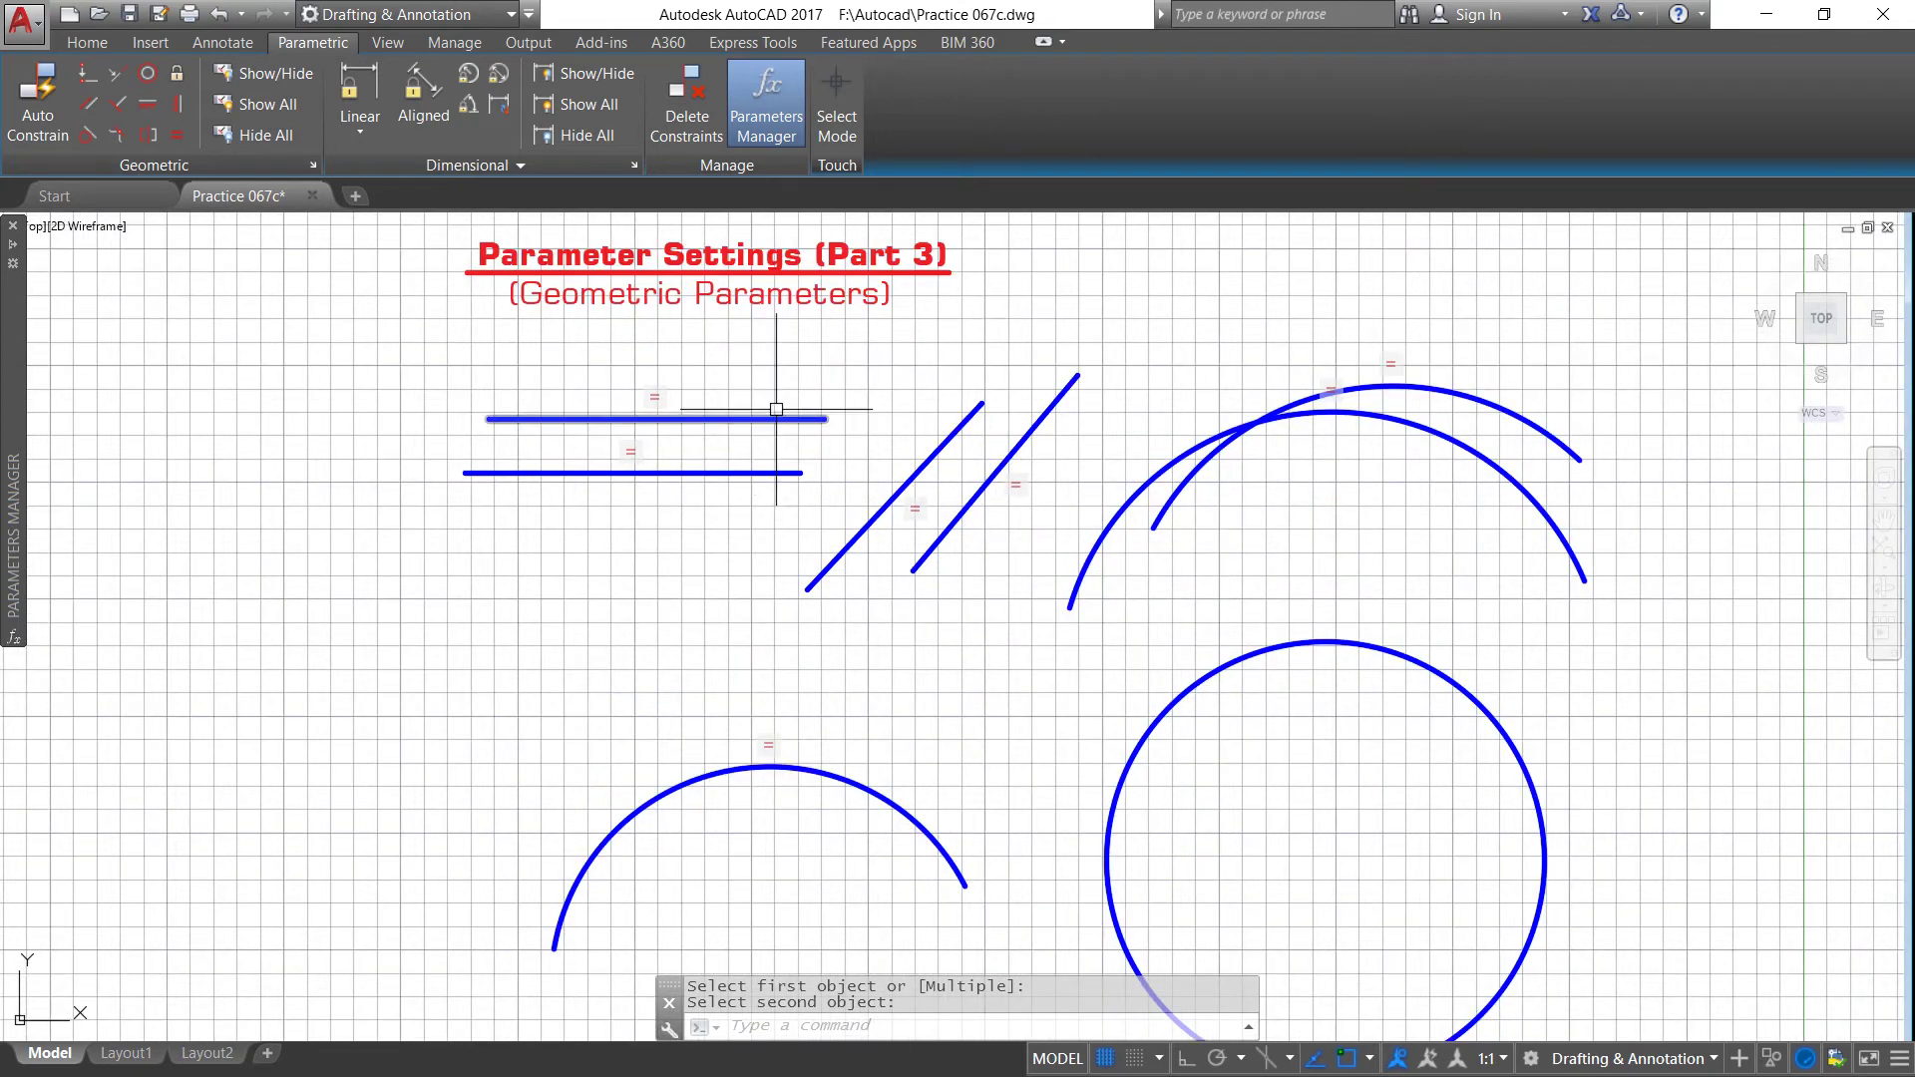
{"action": "left_click", "coordinate": [570, 422]}
{"action": "left_click", "coordinate": [479, 421]}
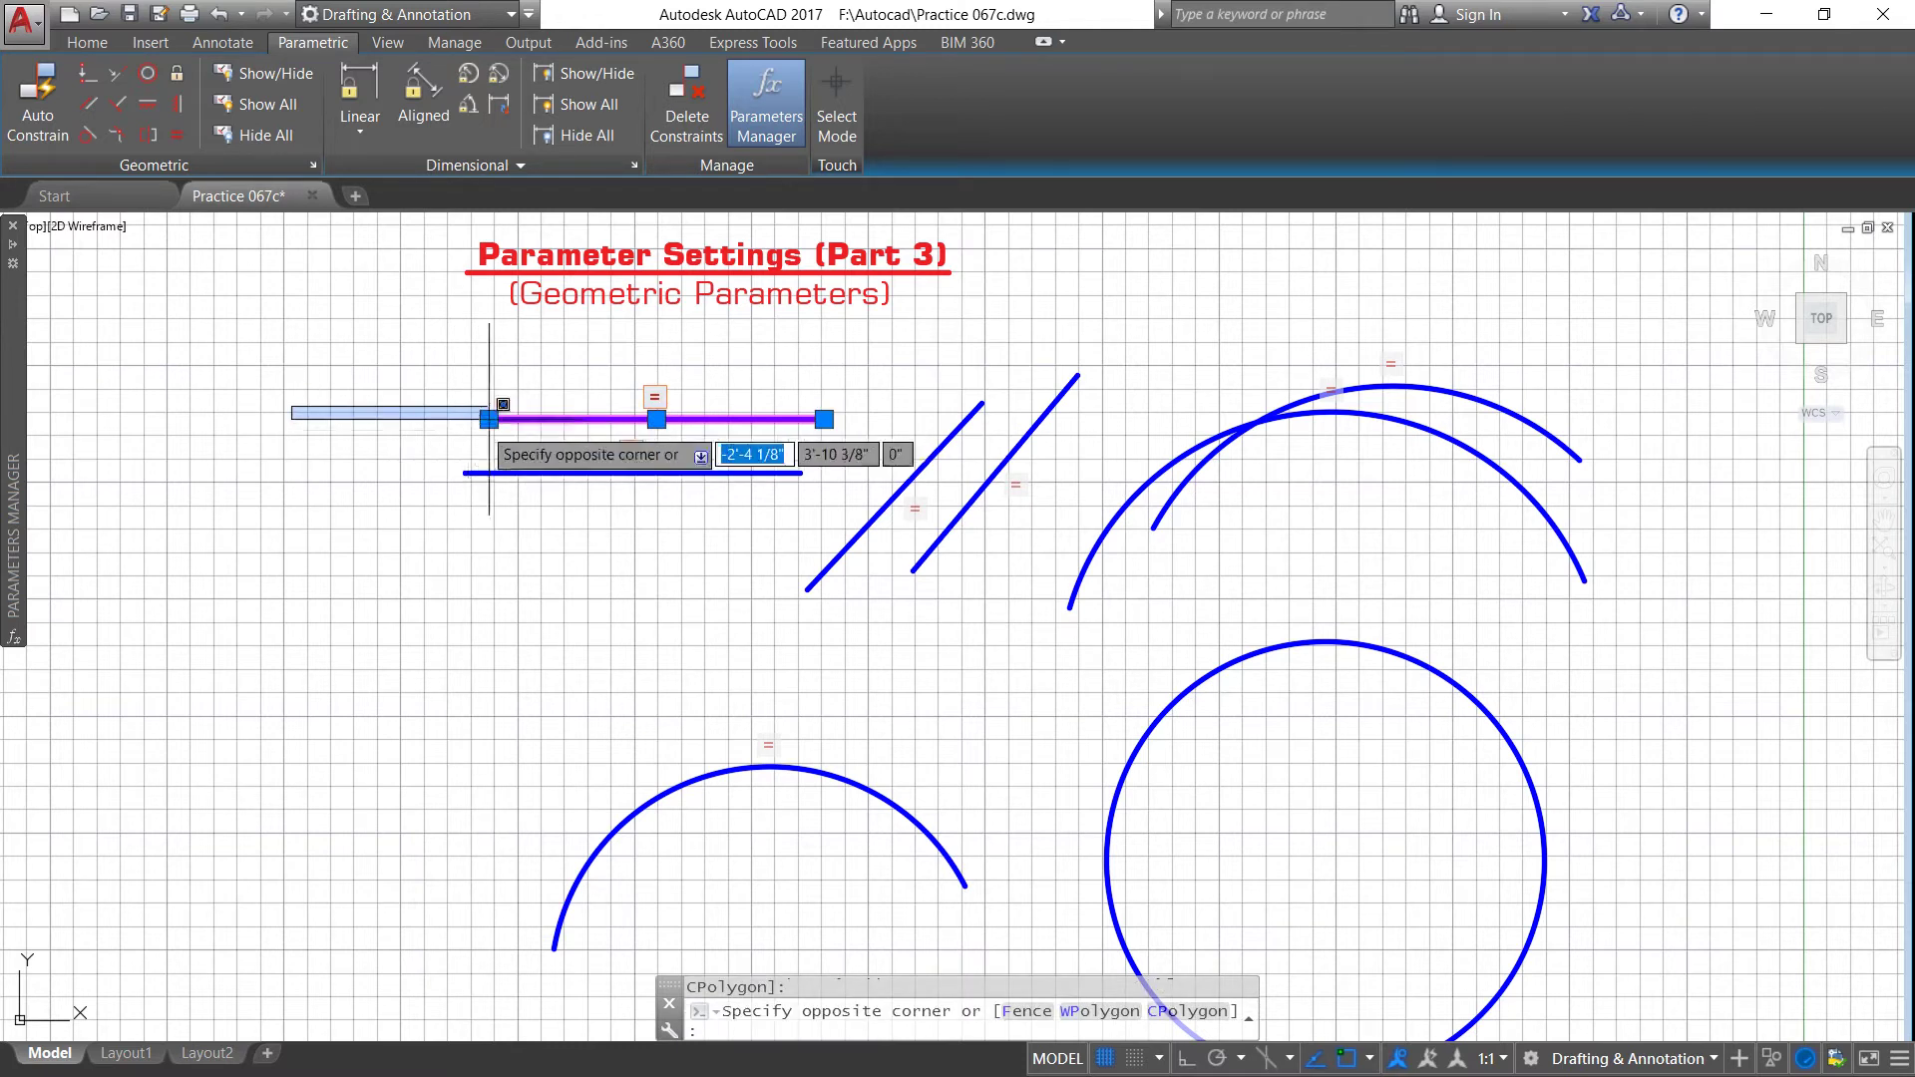
{"action": "left_click", "coordinate": [467, 428]}
{"action": "left_click", "coordinate": [489, 419]}
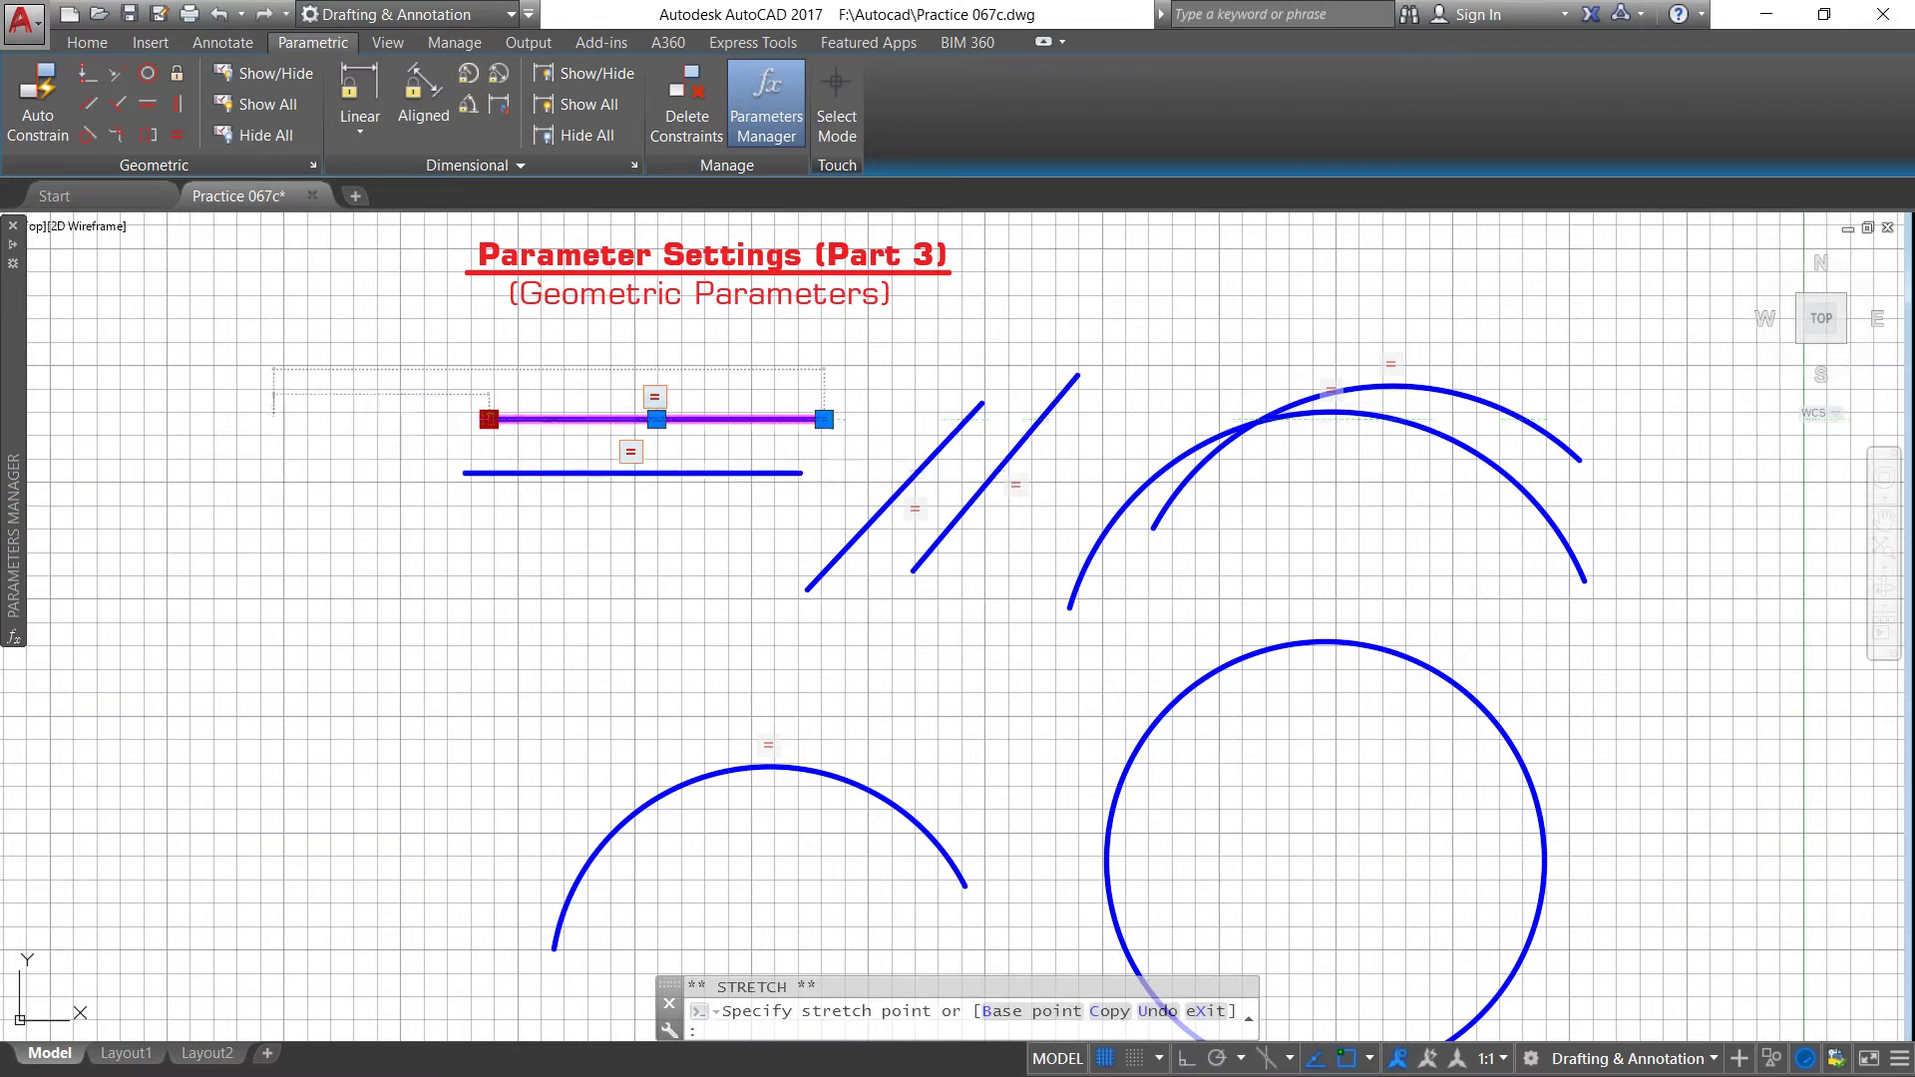
{"action": "left_click", "coordinate": [273, 419]}
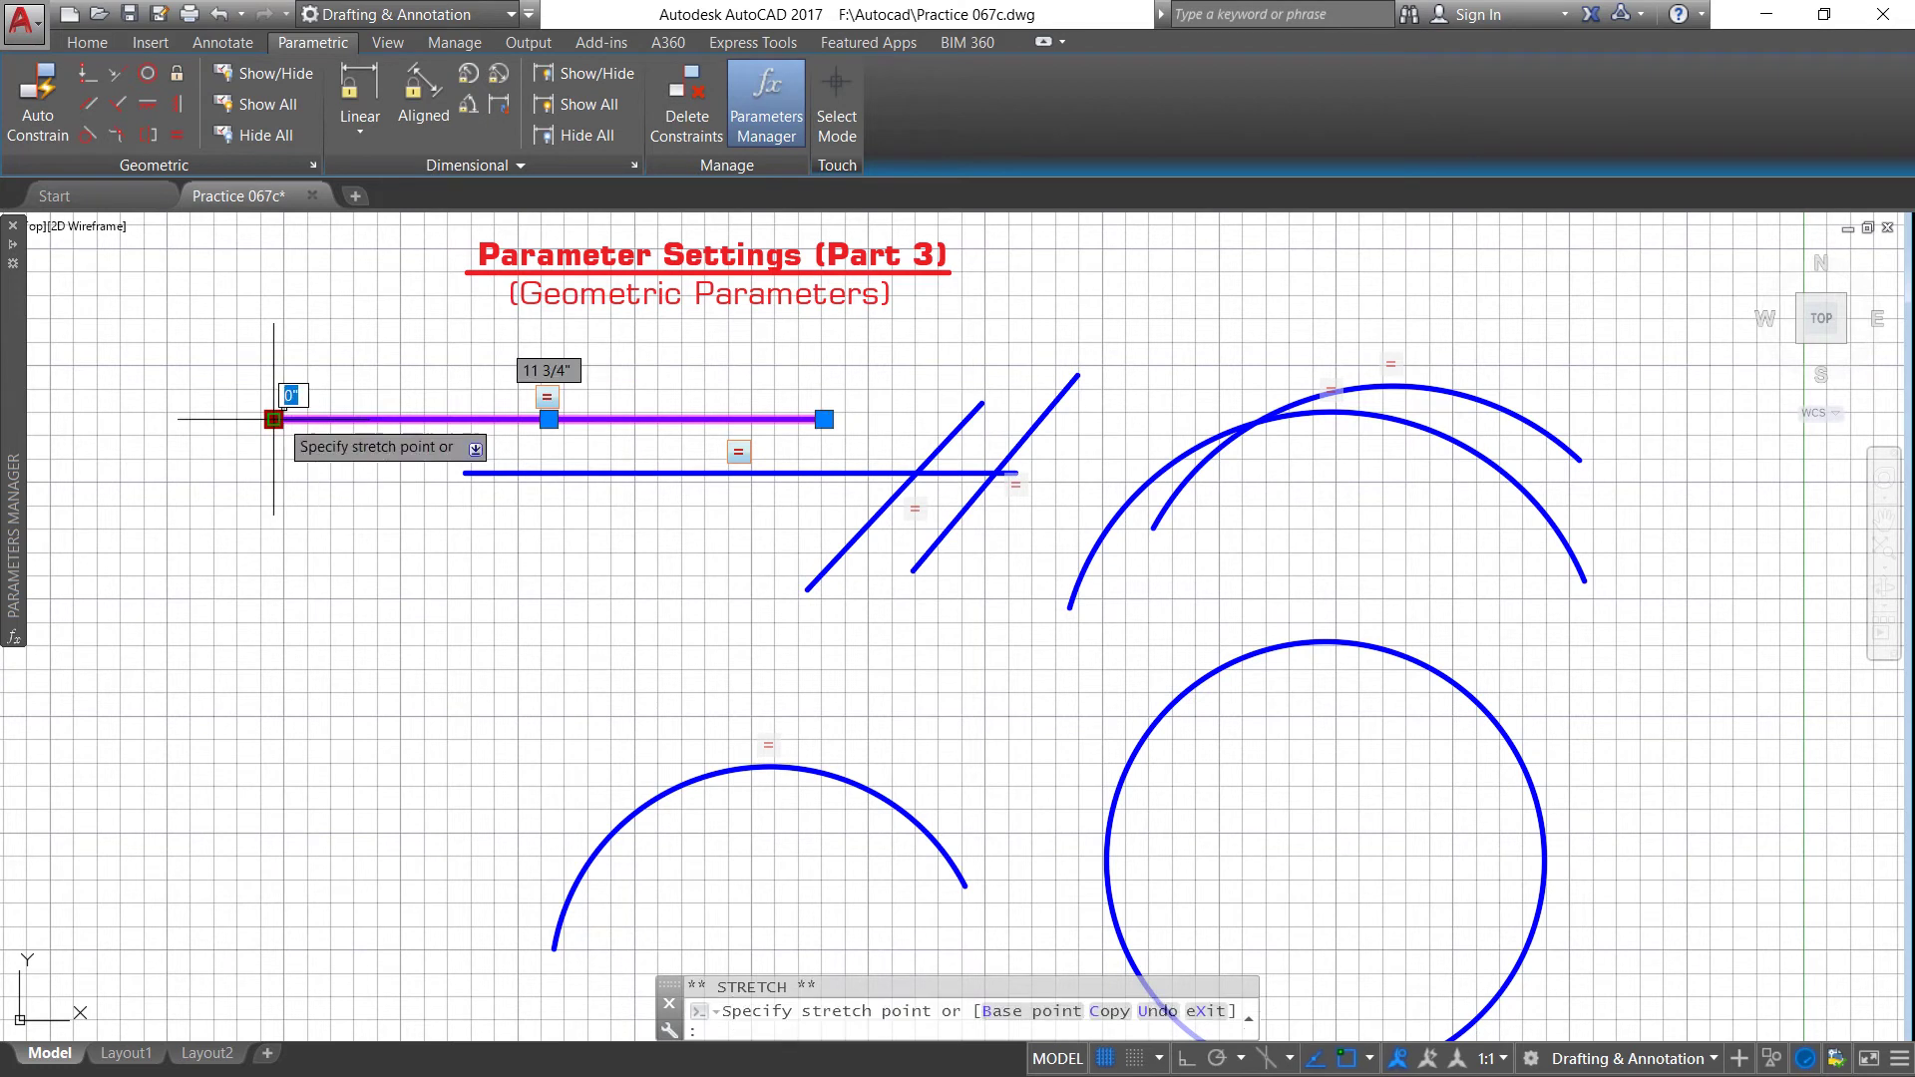
Step: Pull the upper line's left endpoint back in and slightly up, and stretch it far outward again
{"action": "left_click", "coordinate": [485, 398]}
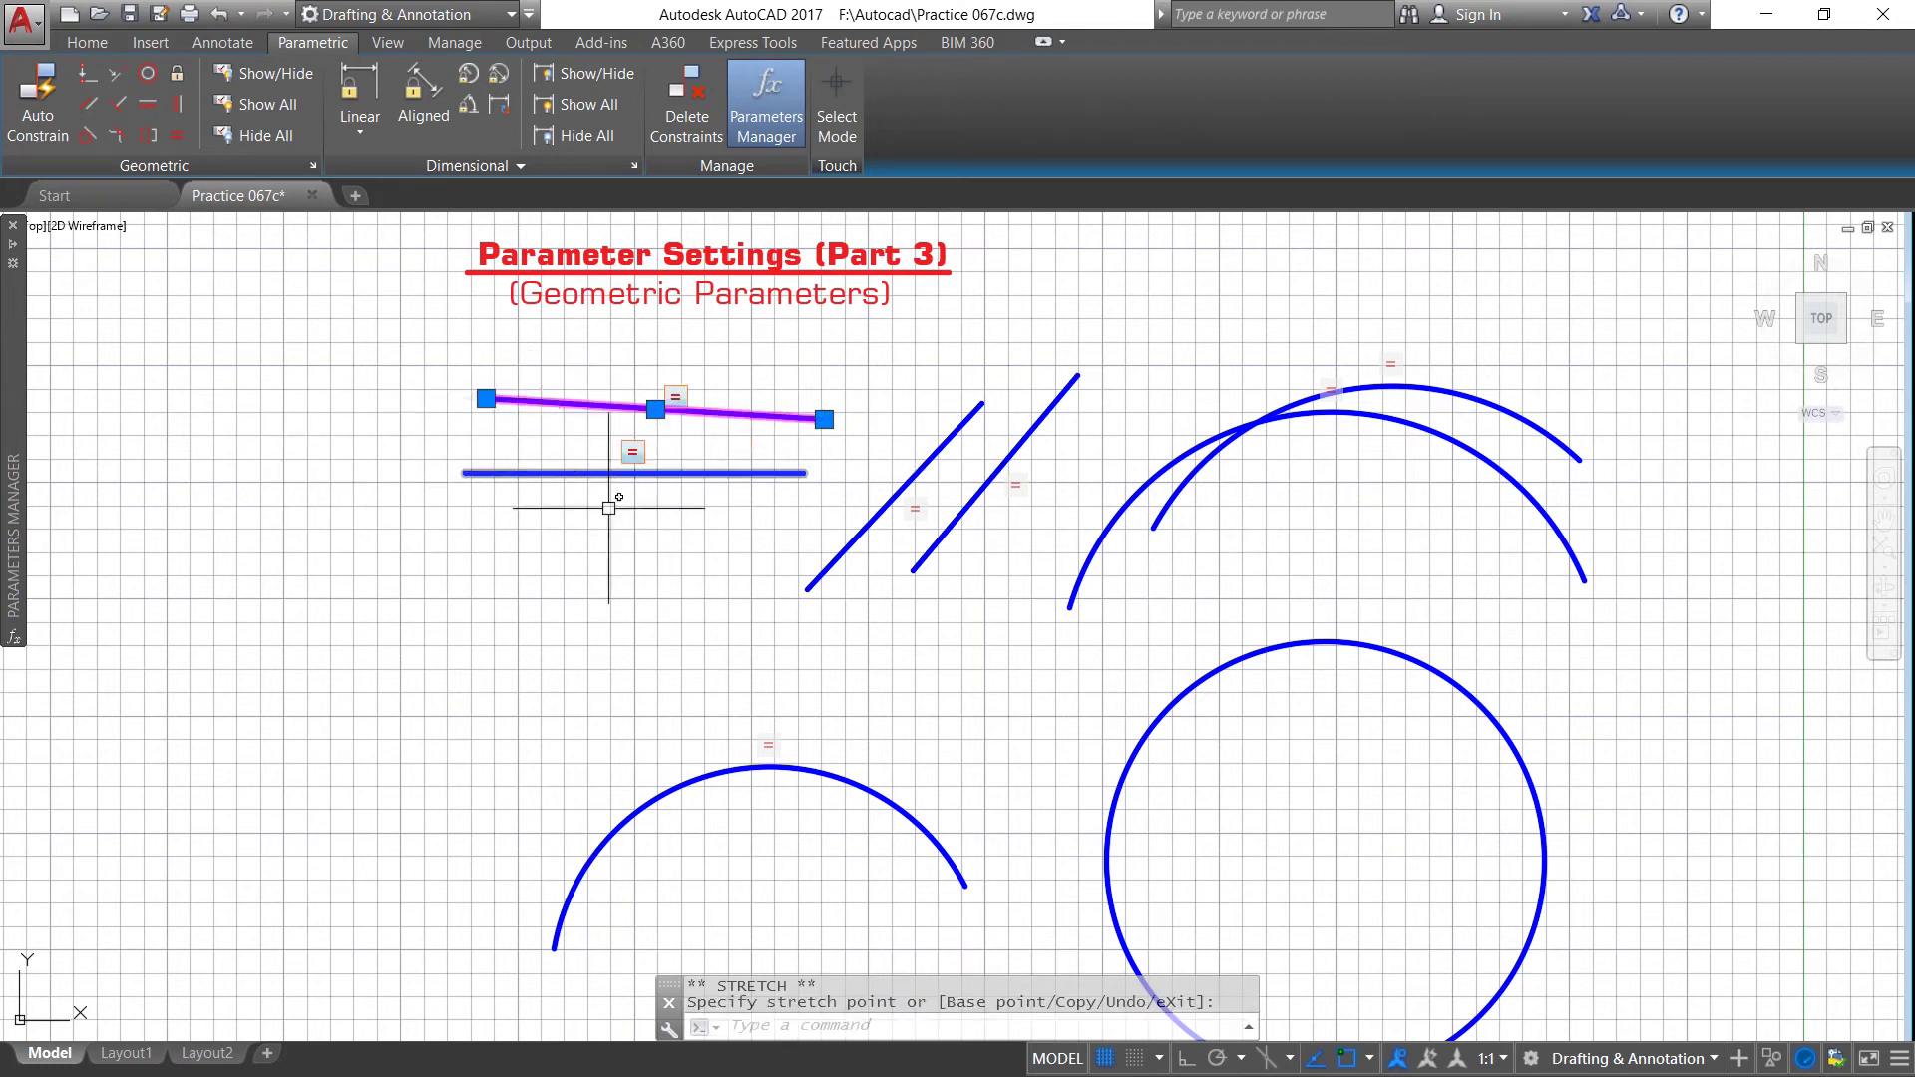
{"action": "left_click", "coordinate": [485, 398]}
{"action": "left_click", "coordinate": [217, 398]}
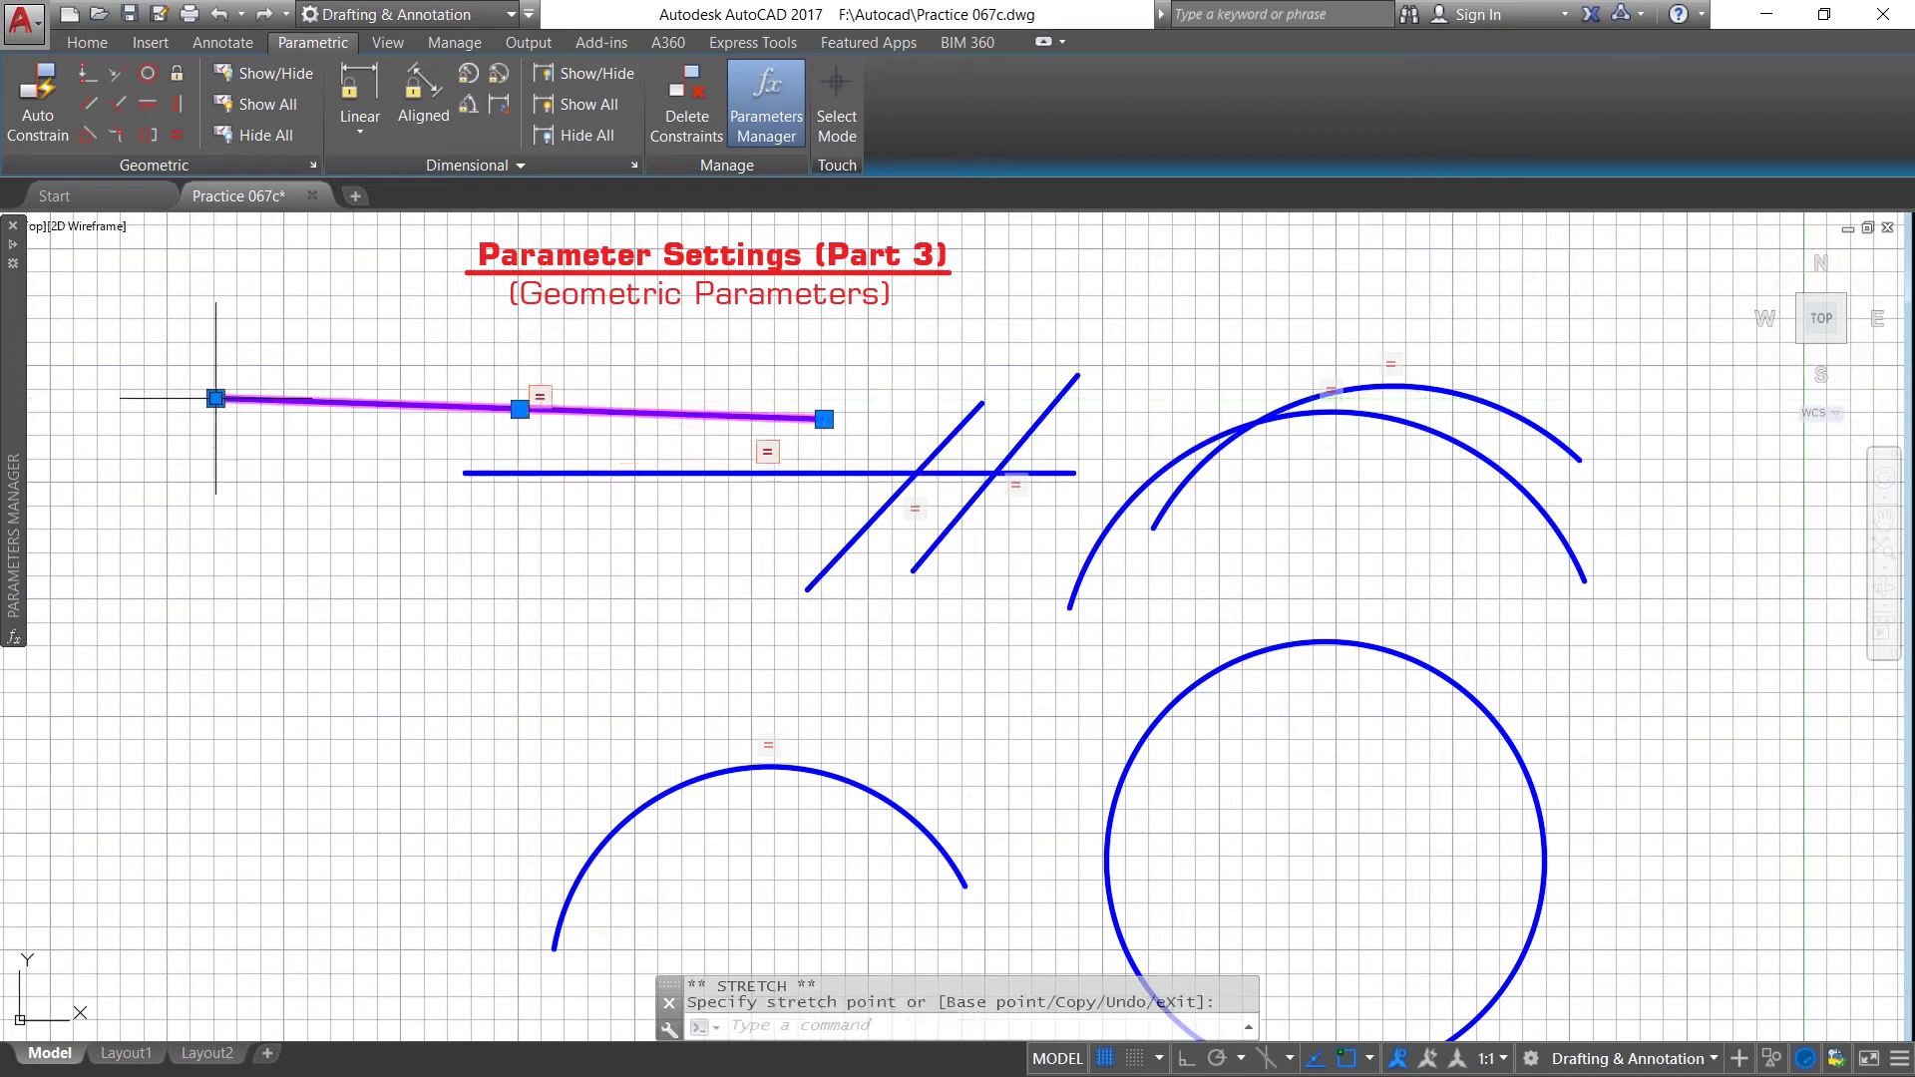
Step: Shrink the circle by moving its right quadrant grip inward toward the center
{"action": "scroll", "coordinate": [589, 461], "scroll_direction": "down", "scroll_amount": 2}
{"action": "scroll", "coordinate": [615, 717], "scroll_direction": "up", "scroll_amount": 2}
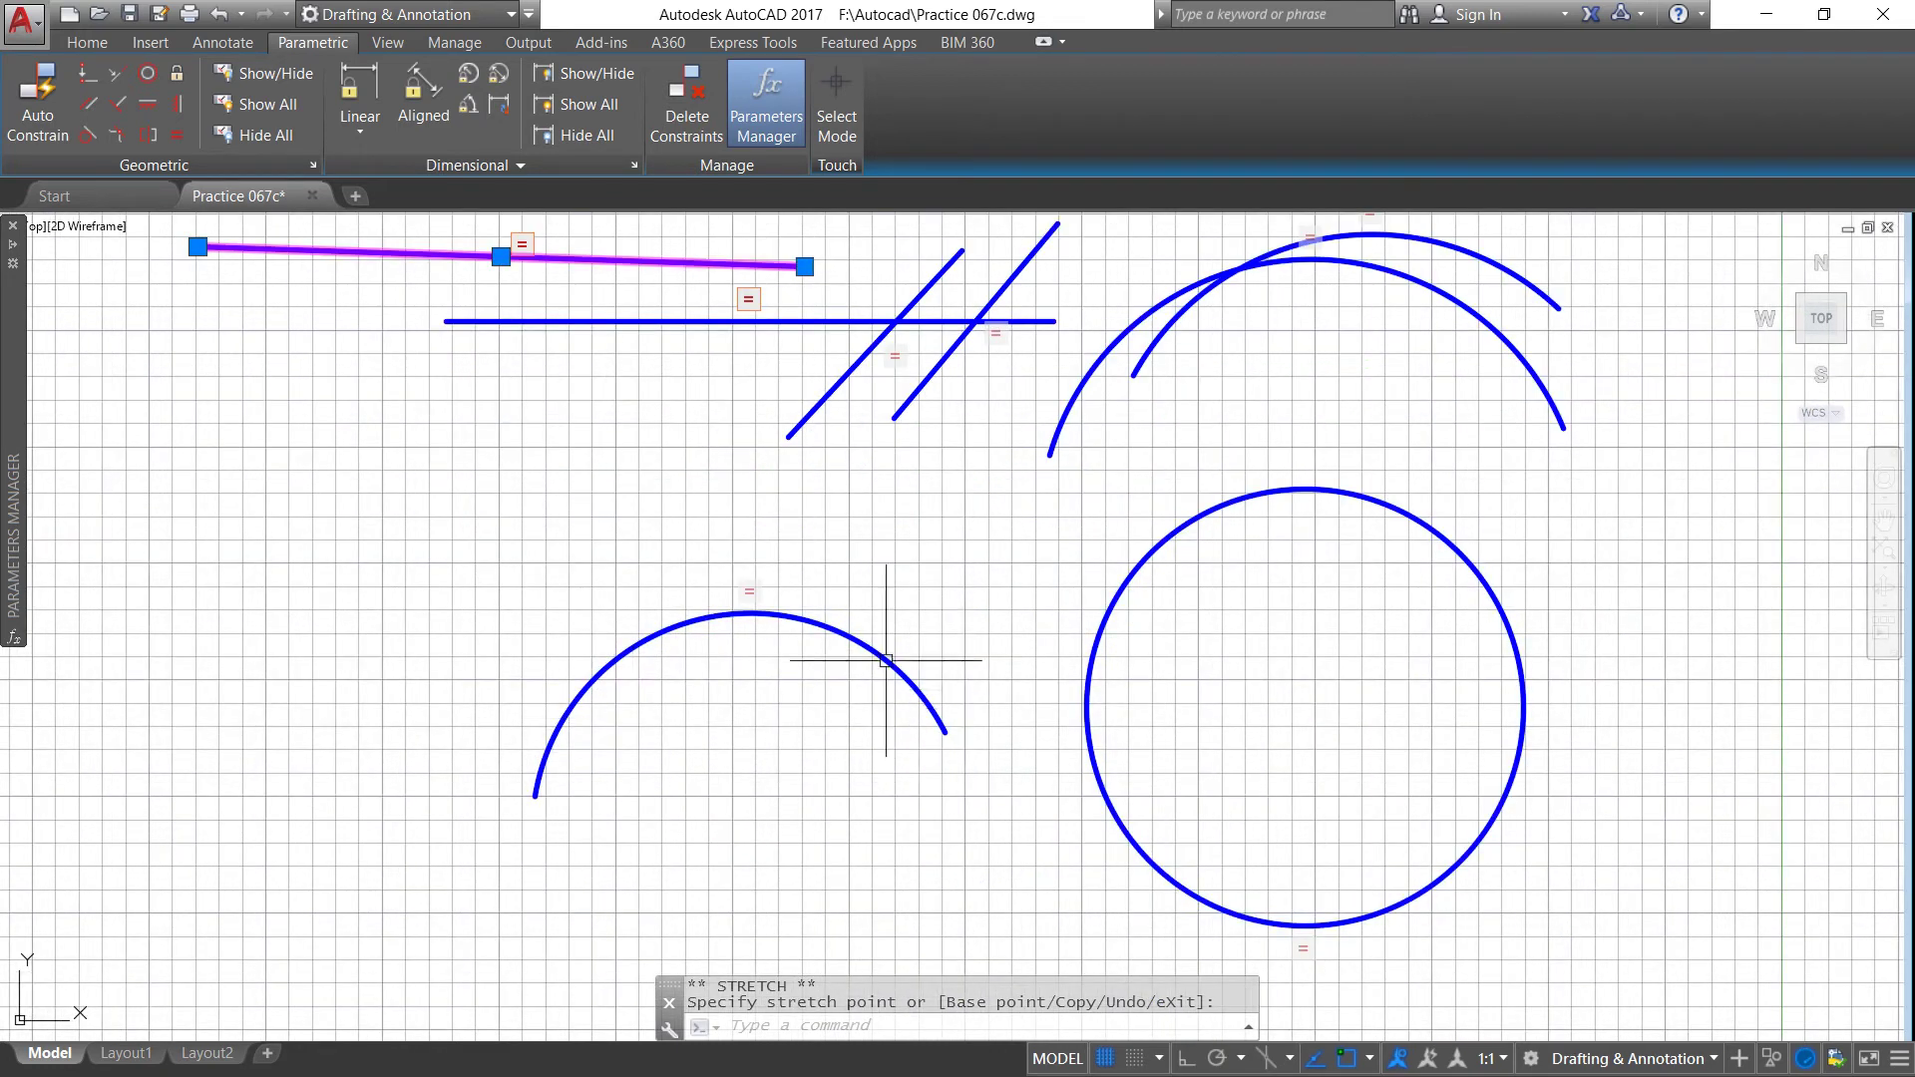
{"action": "scroll", "coordinate": [726, 553], "scroll_direction": "down", "scroll_amount": 2}
{"action": "left_click", "coordinate": [1086, 788]}
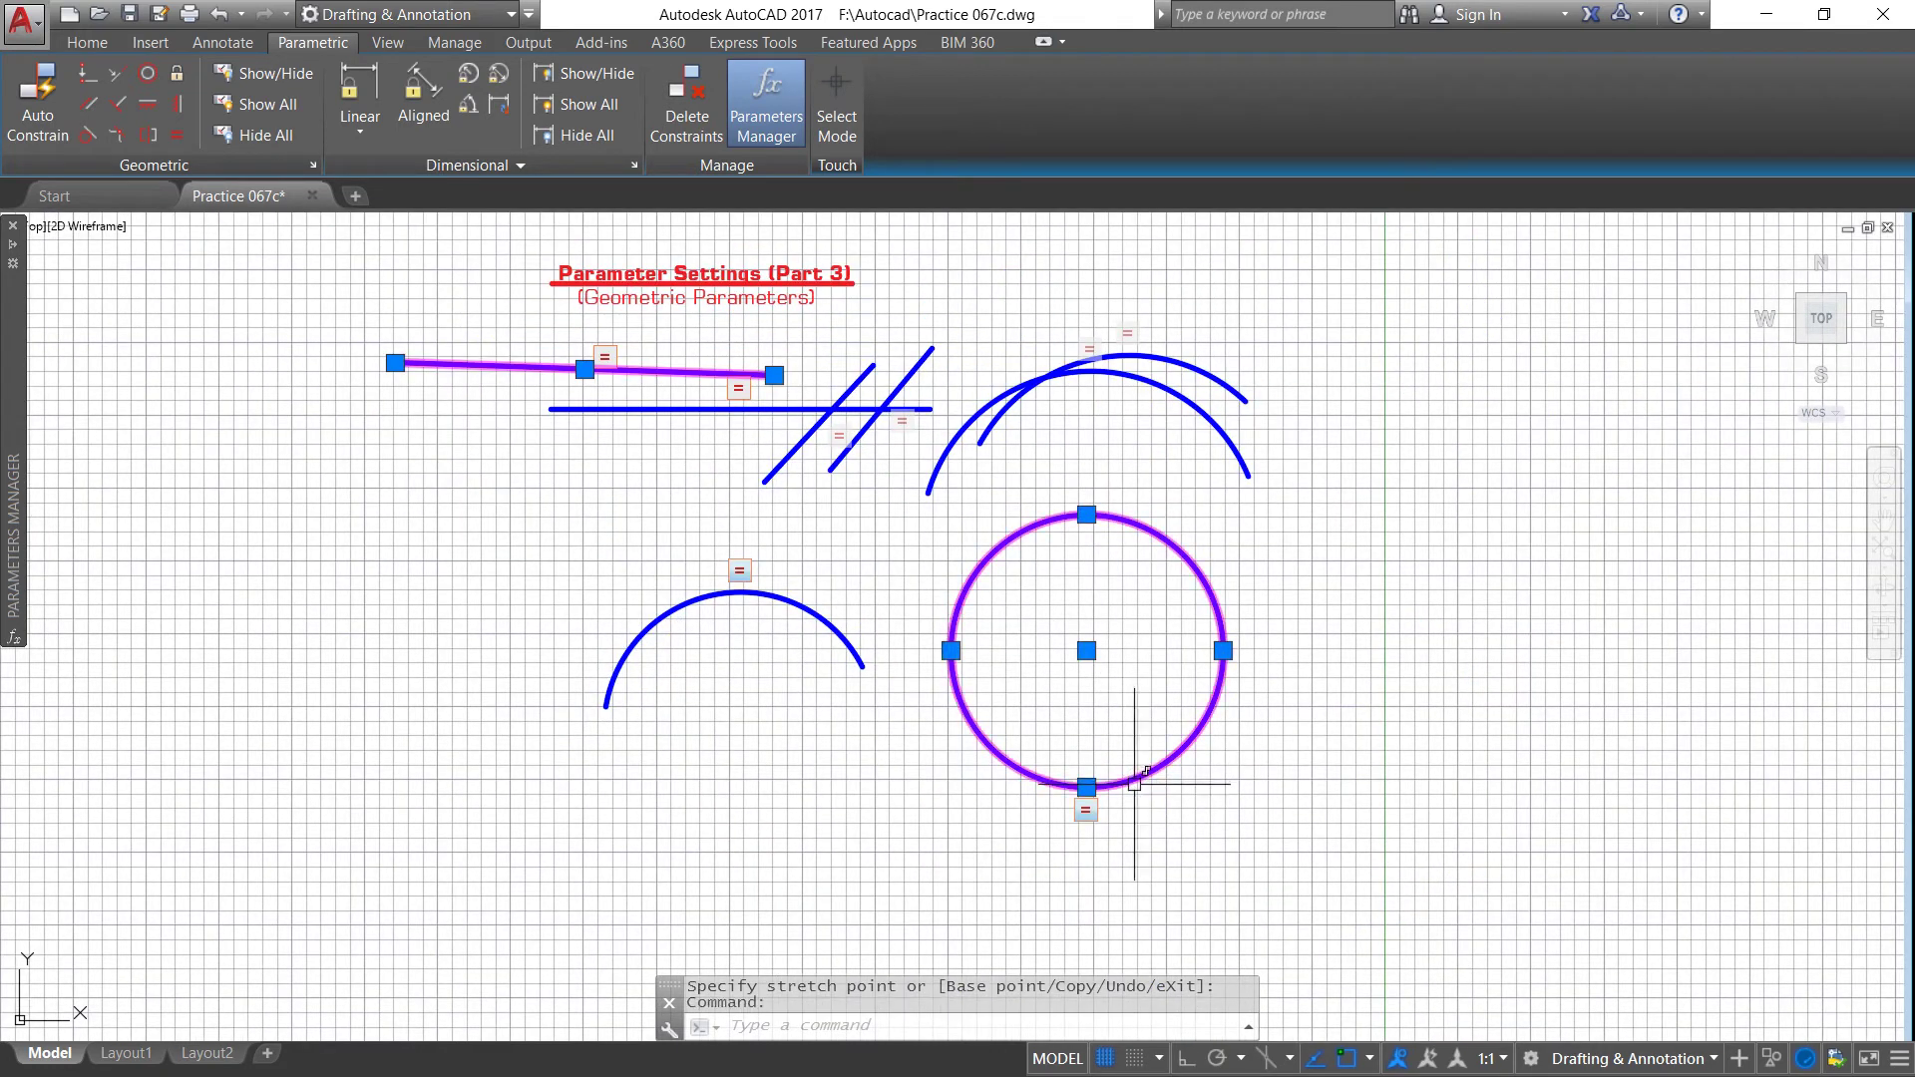
{"action": "left_click", "coordinate": [1222, 650]}
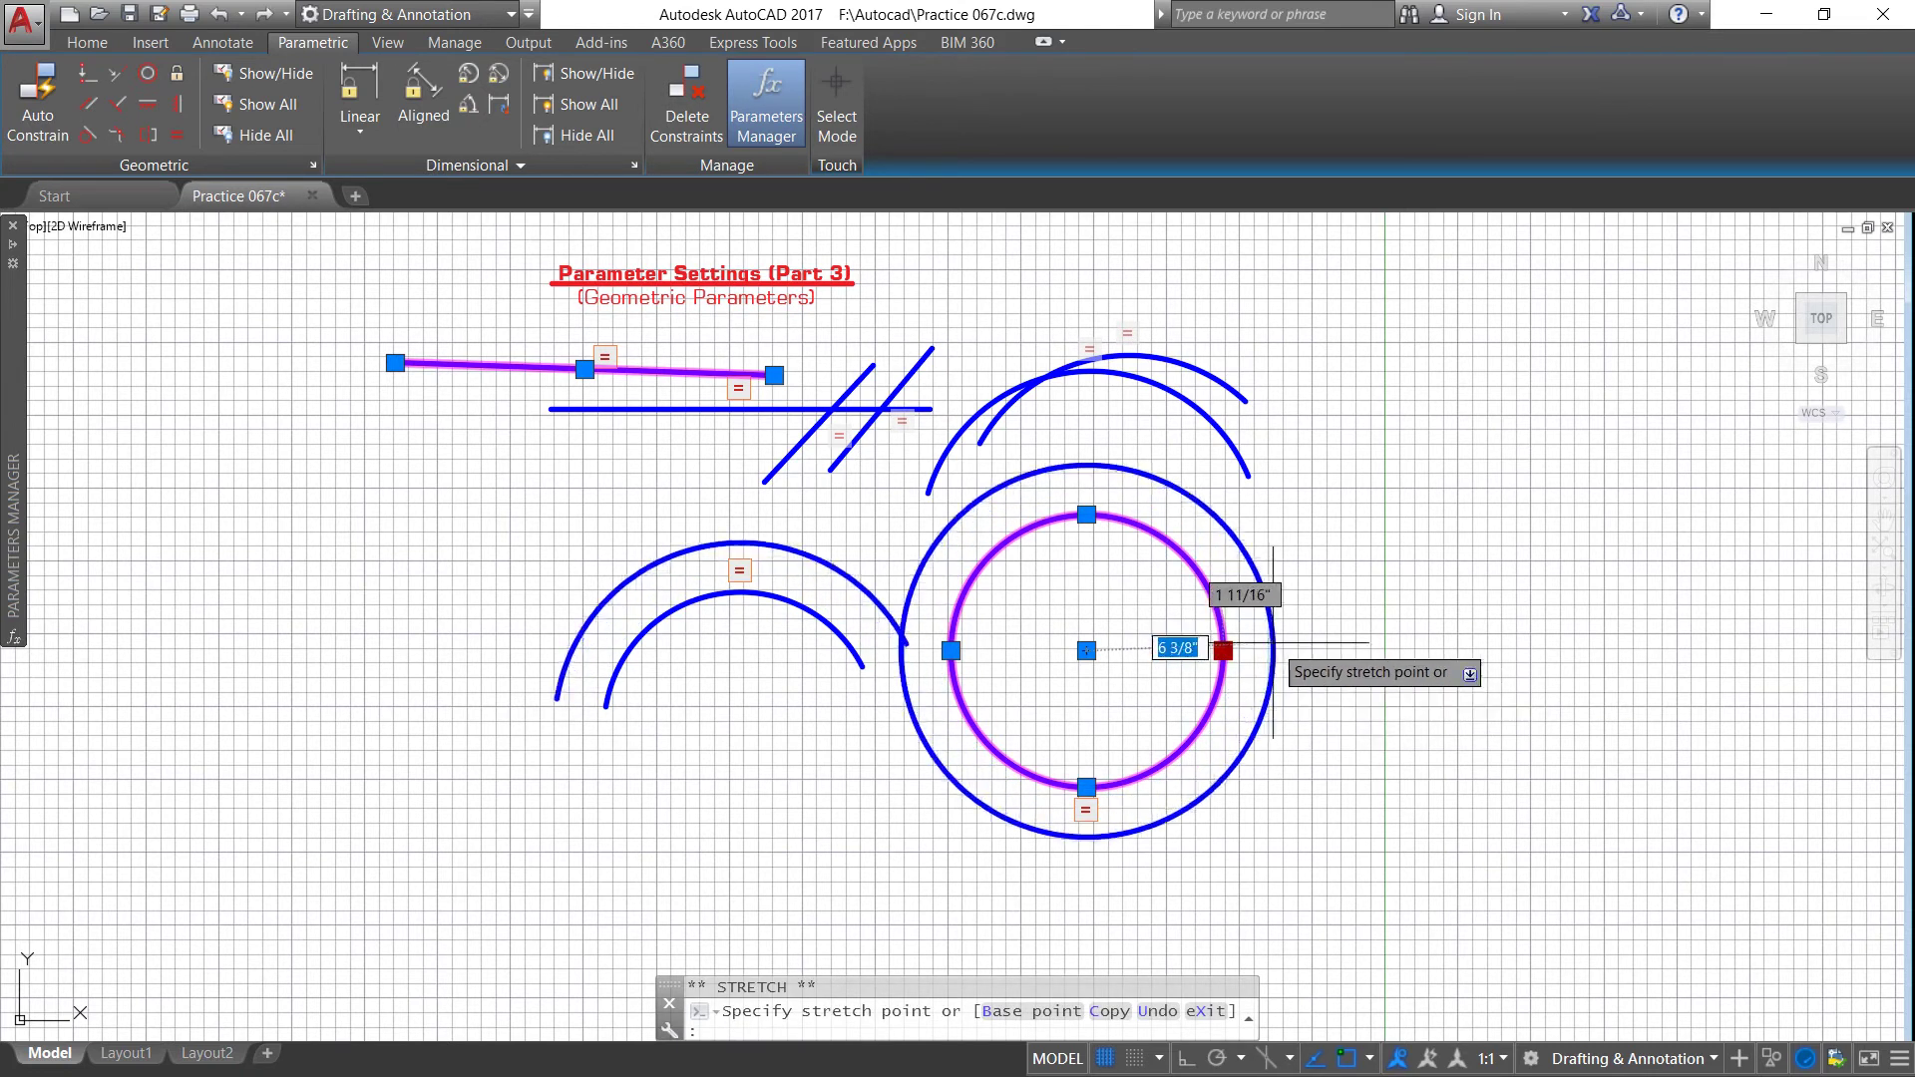
{"action": "left_click", "coordinate": [1191, 650]}
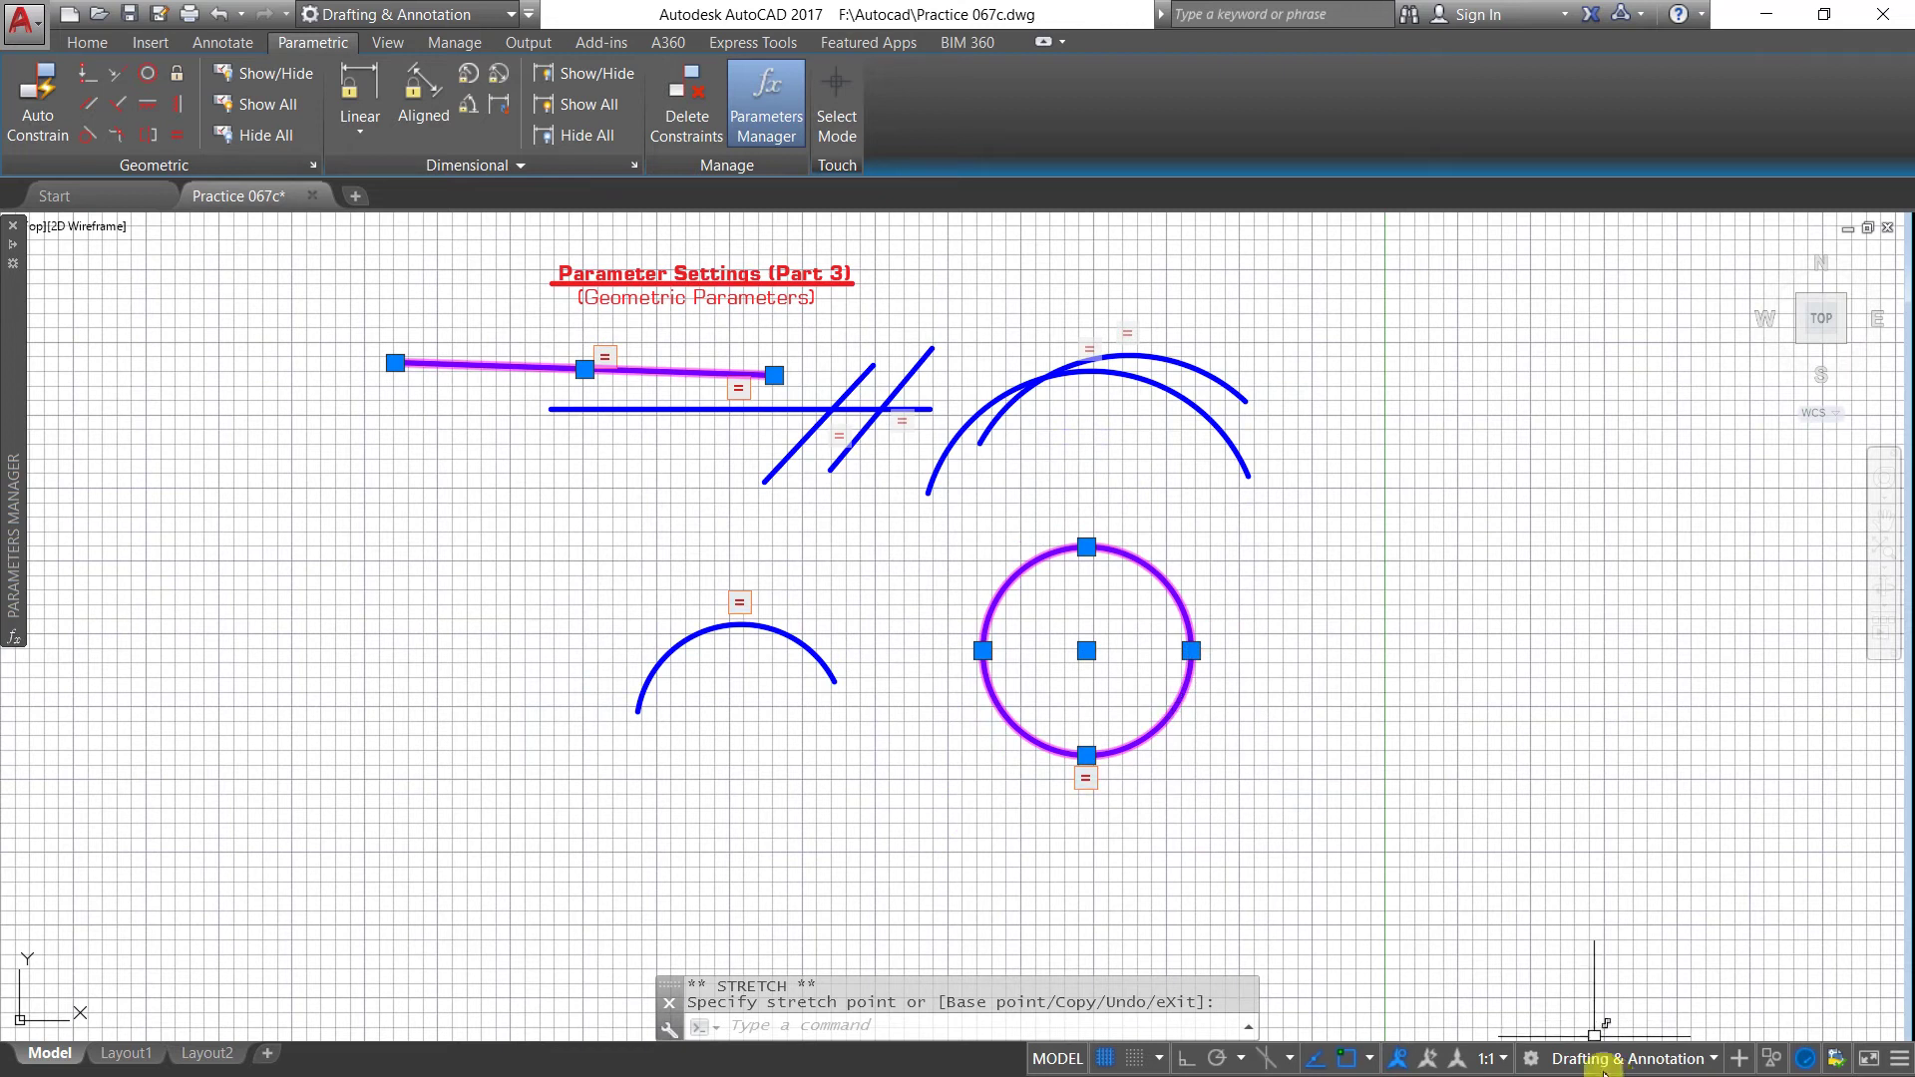
Step: Flatten the lower arc of the upper pair by its midpoint grip and shorten it by moving its left endpoint inward
{"action": "scroll", "coordinate": [1095, 366], "scroll_direction": "up", "scroll_amount": 2}
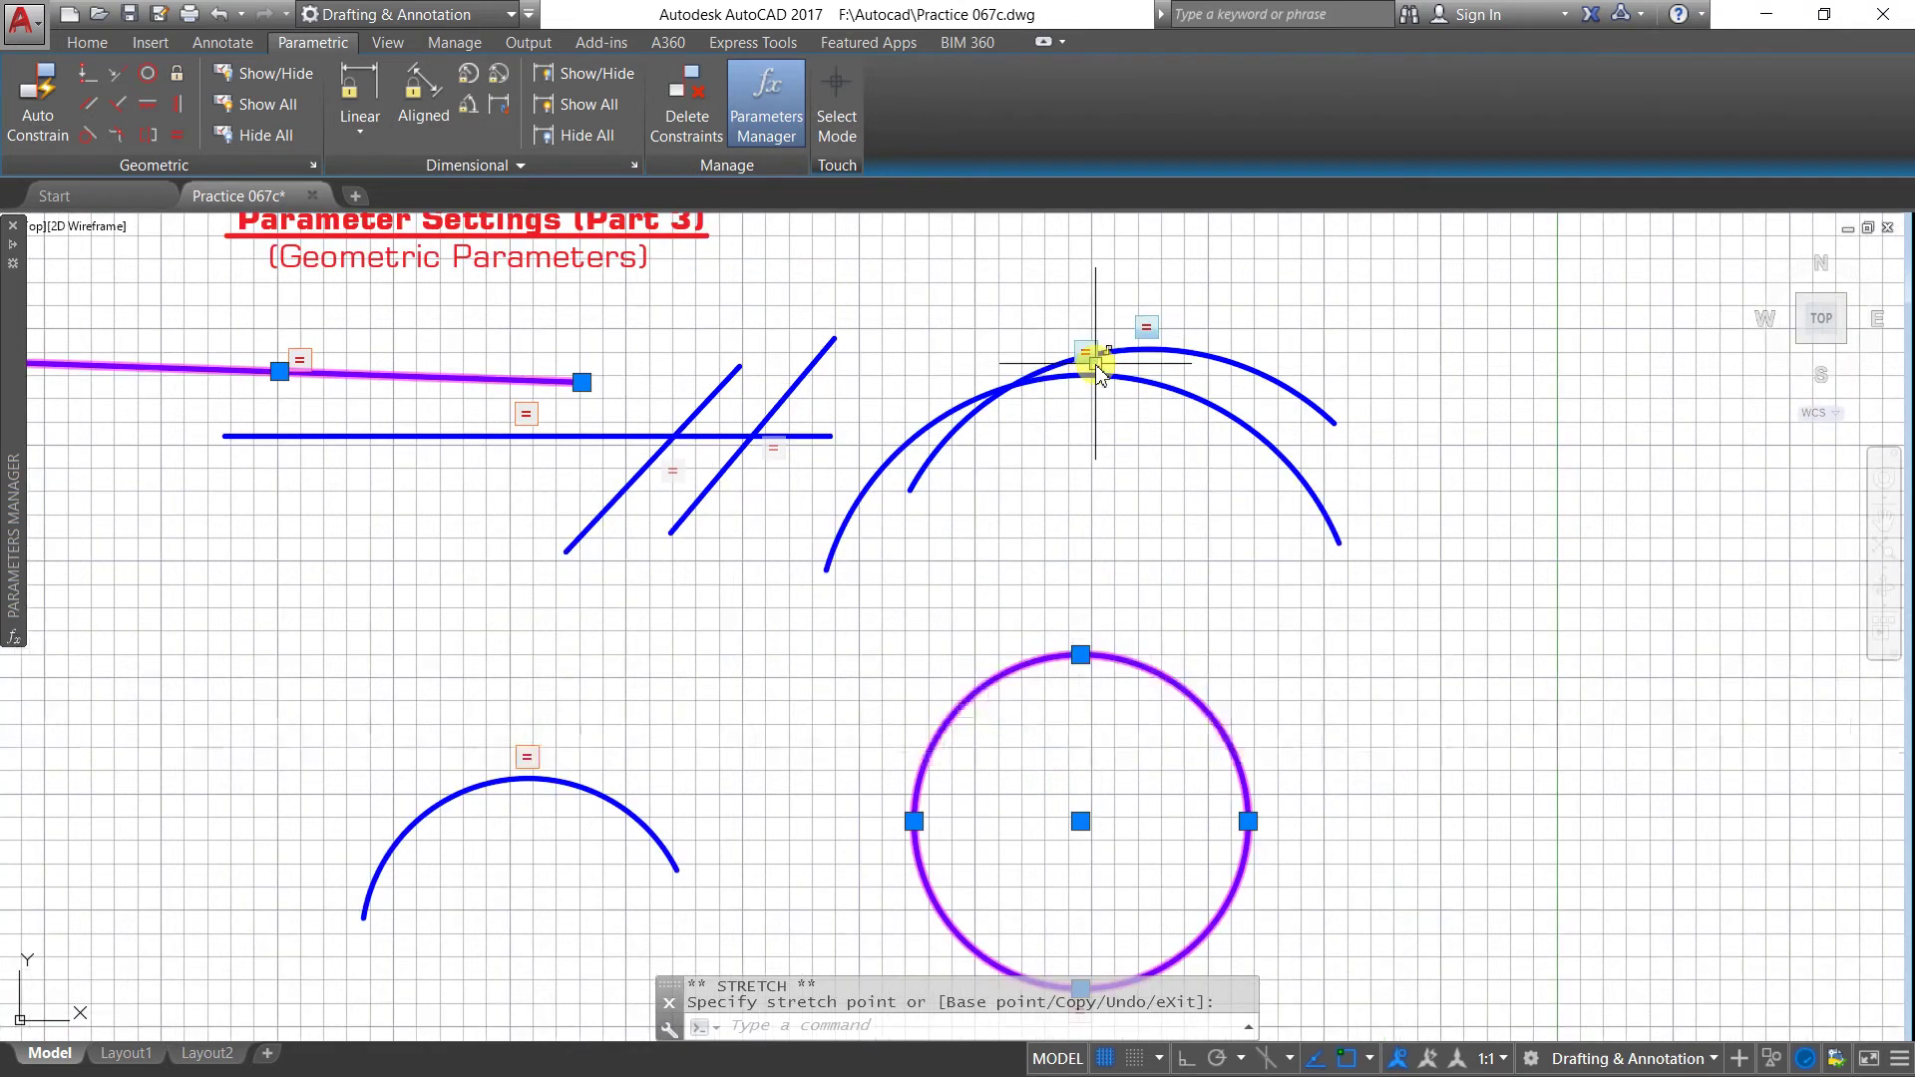
{"action": "left_click", "coordinate": [1106, 375]}
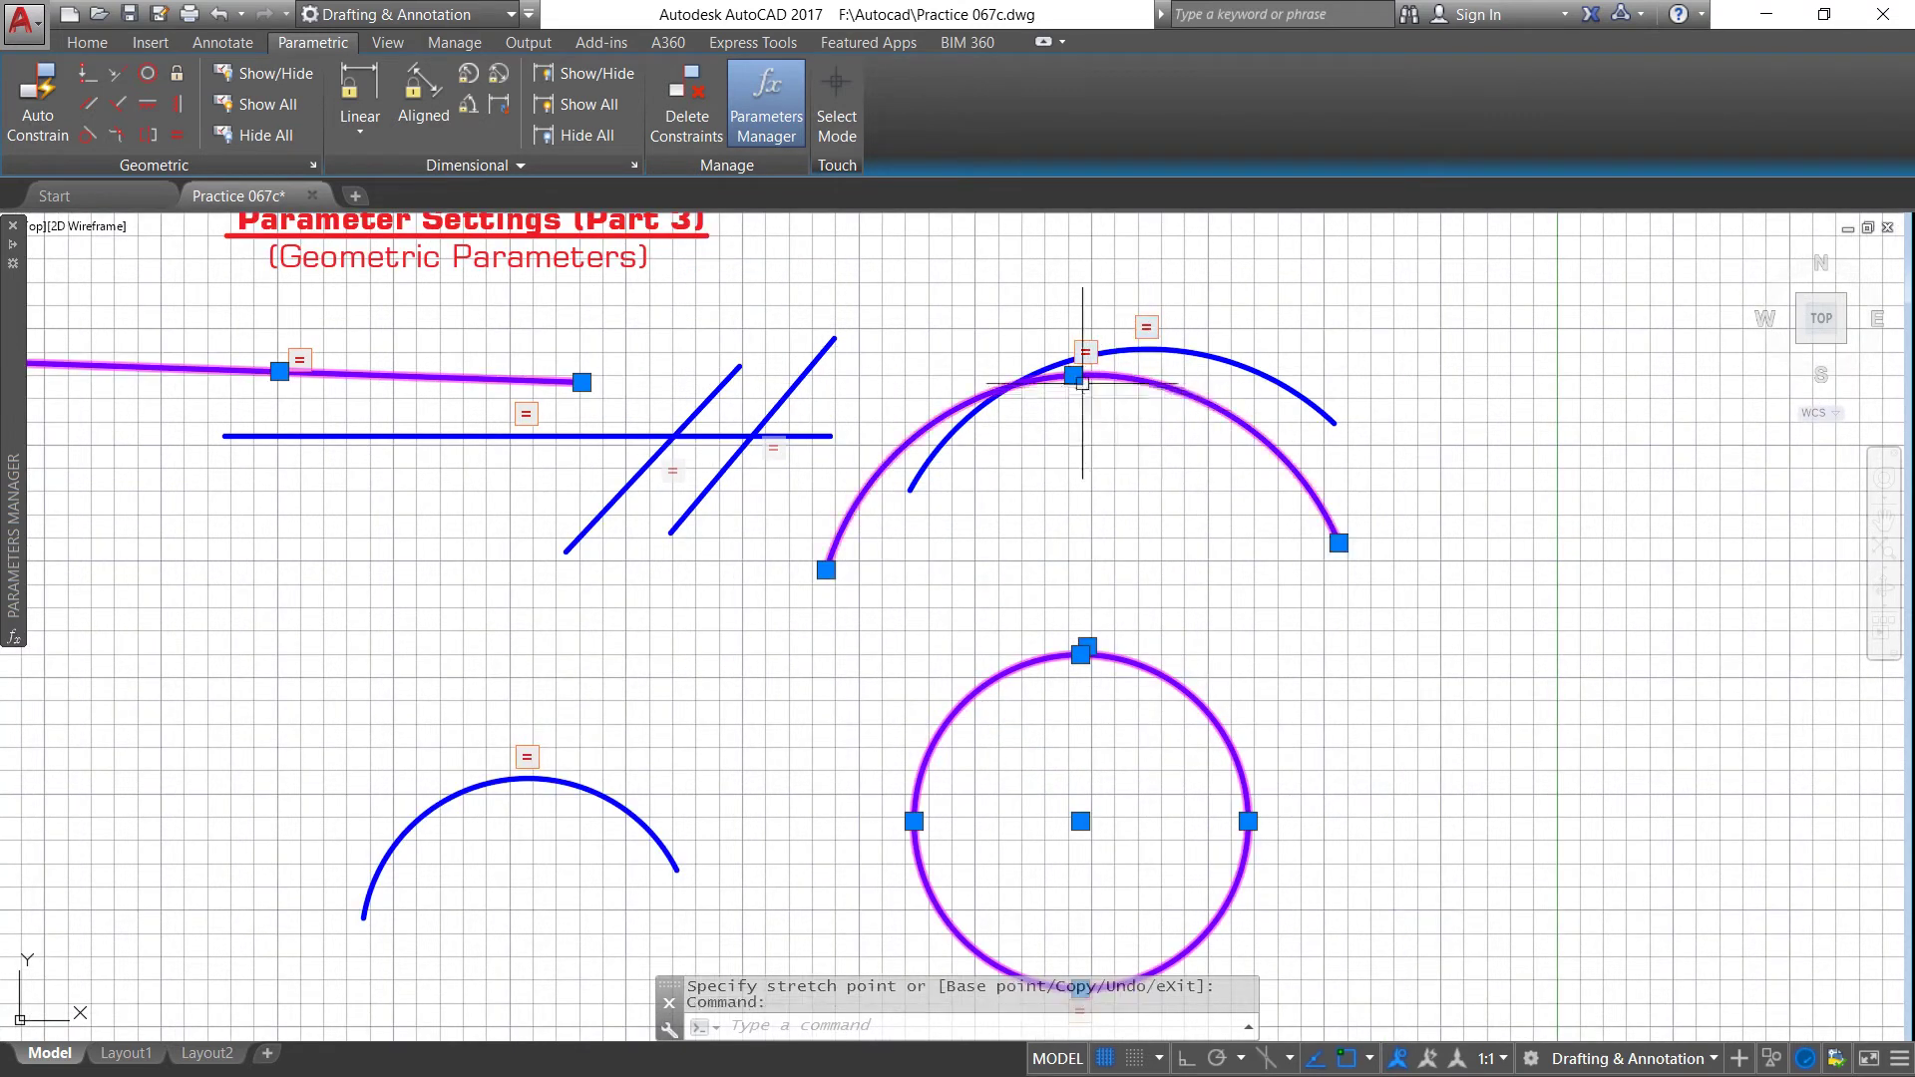
{"action": "left_click", "coordinate": [1073, 375]}
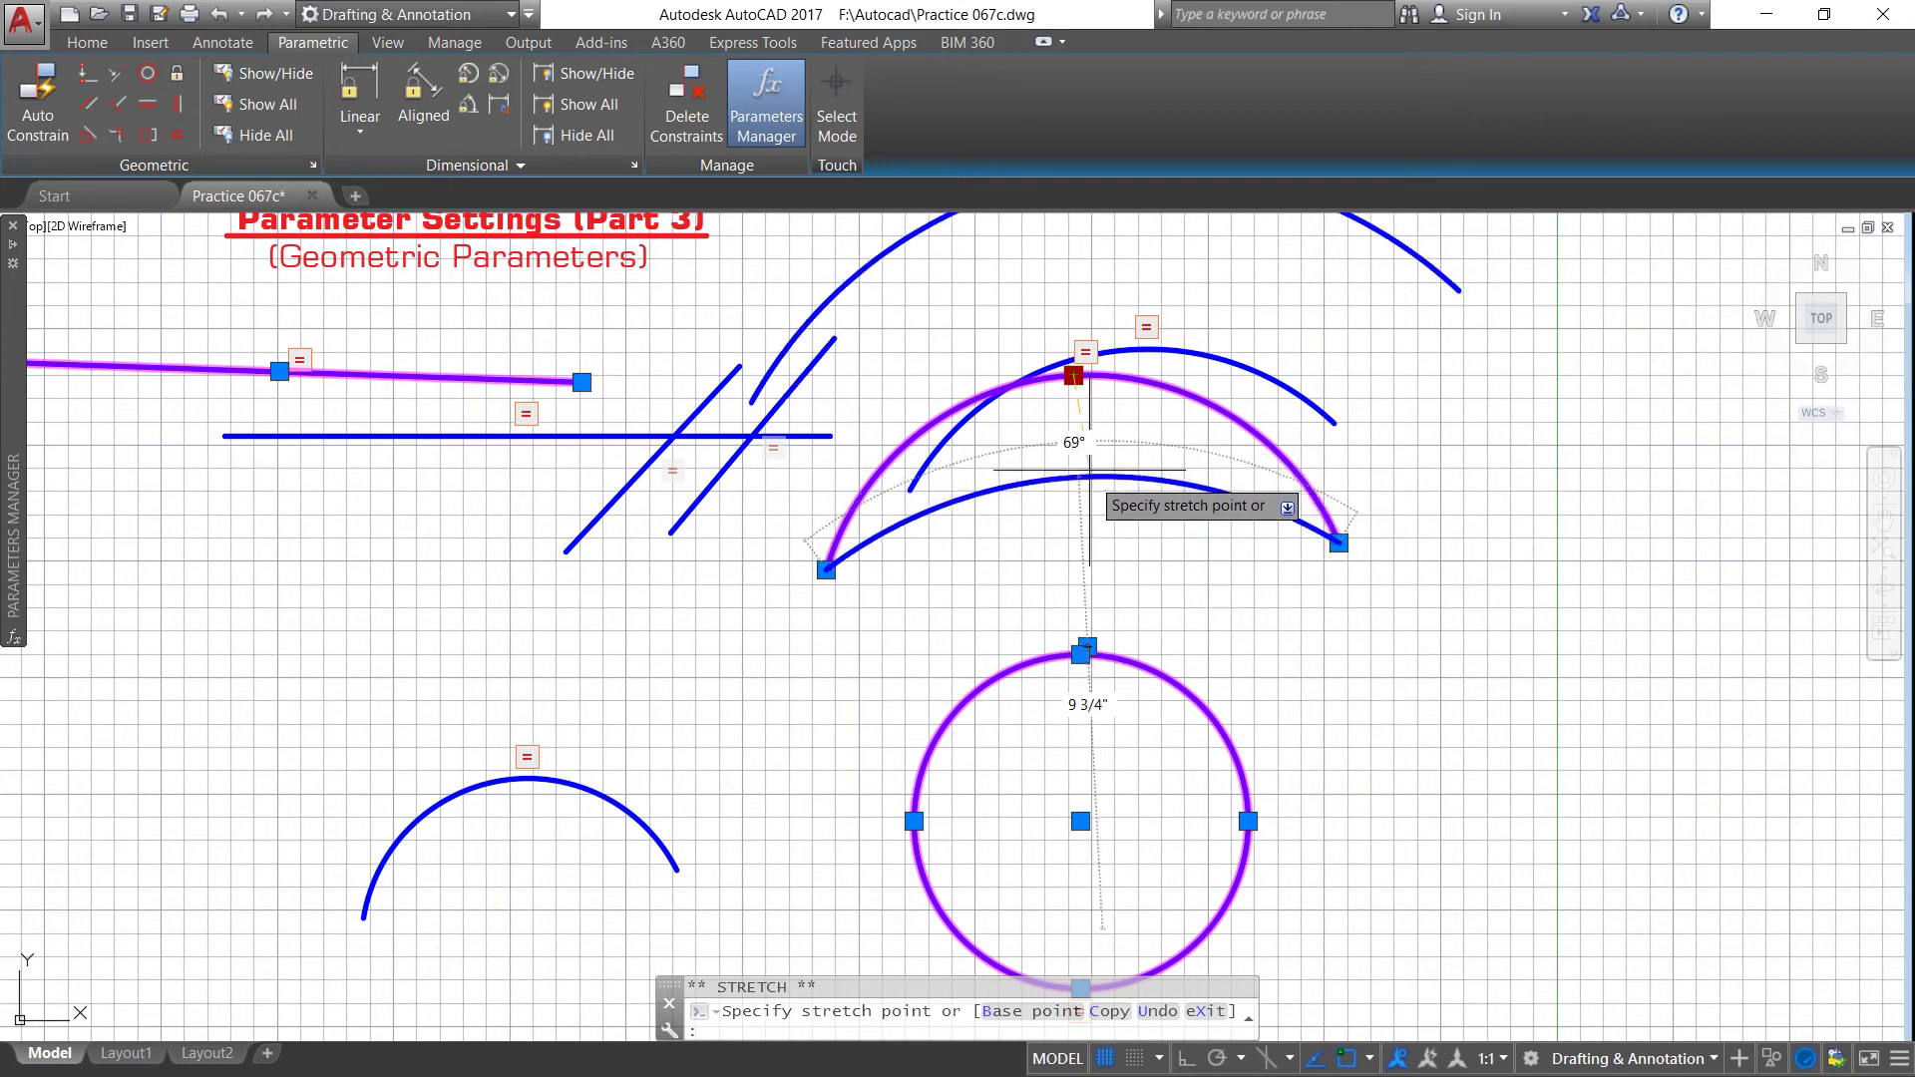
{"action": "left_click", "coordinate": [1087, 470]}
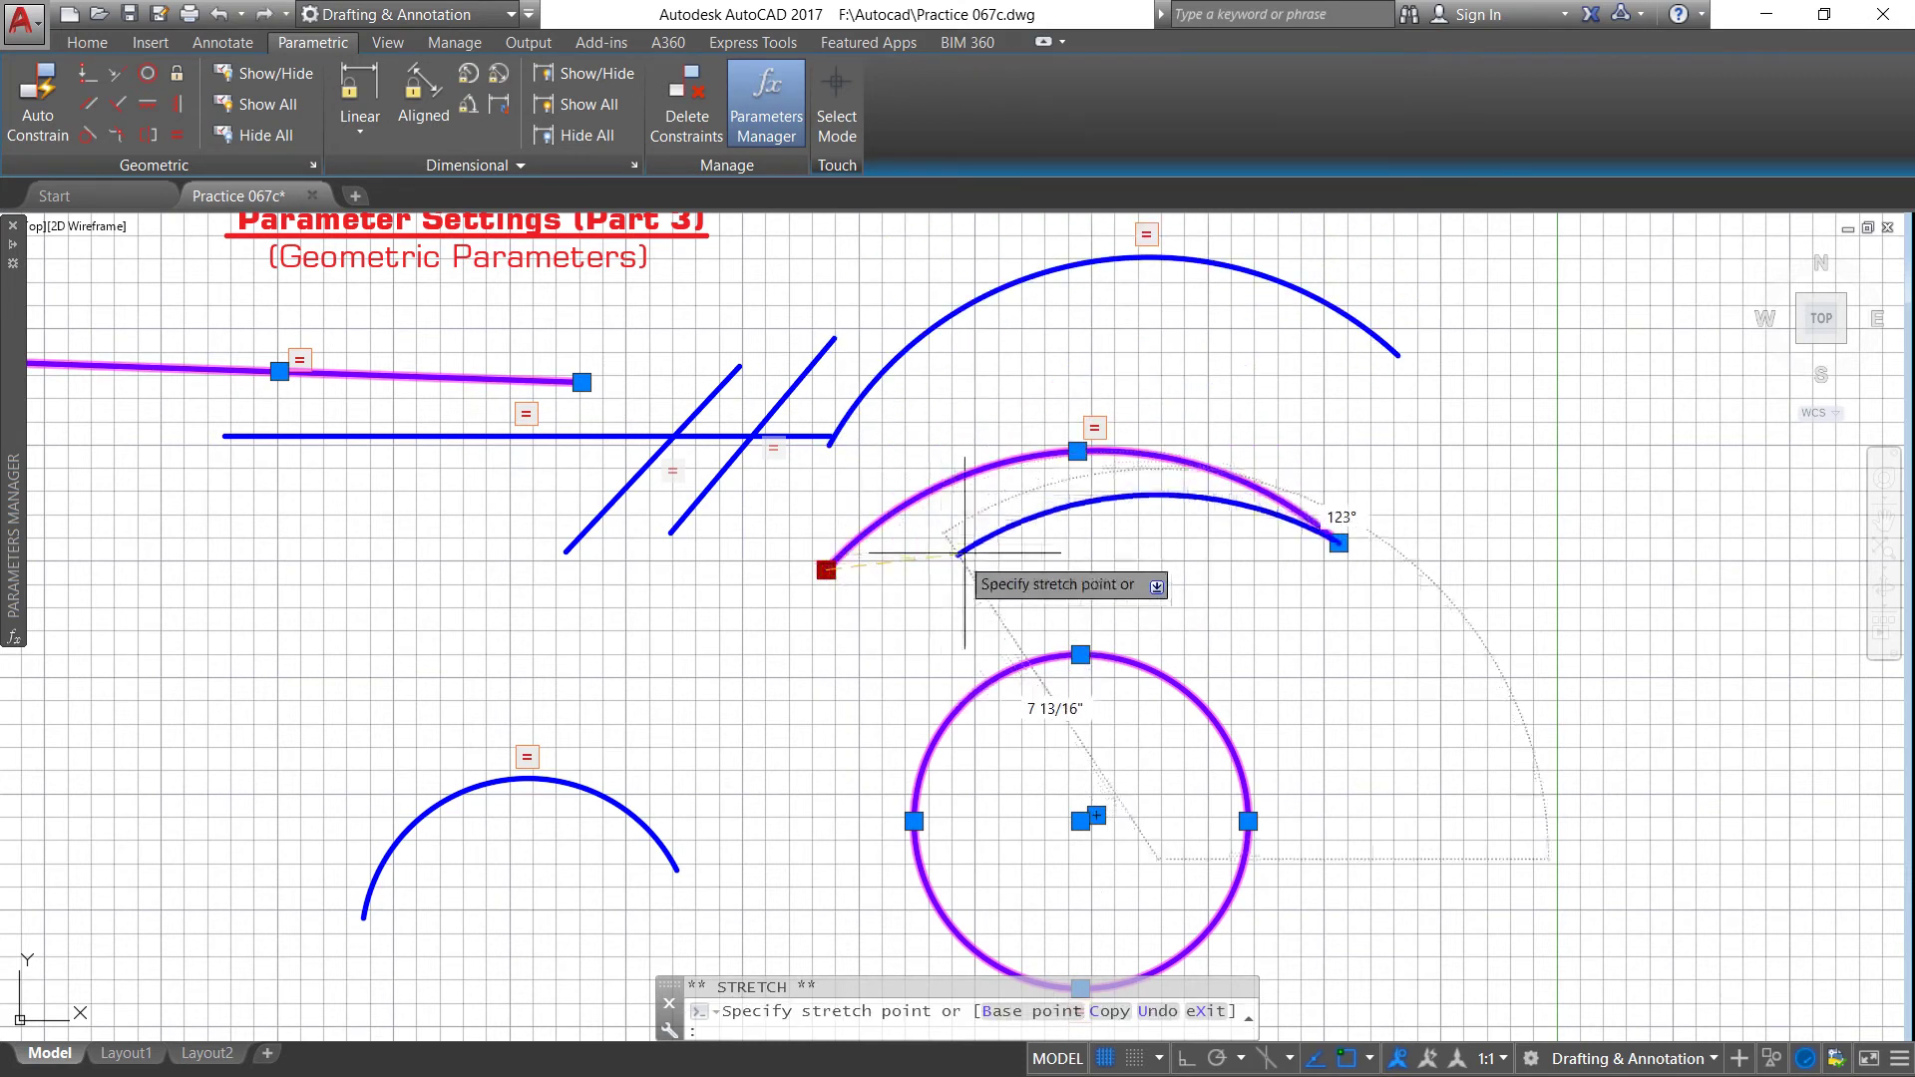
{"action": "left_click", "coordinate": [1011, 541]}
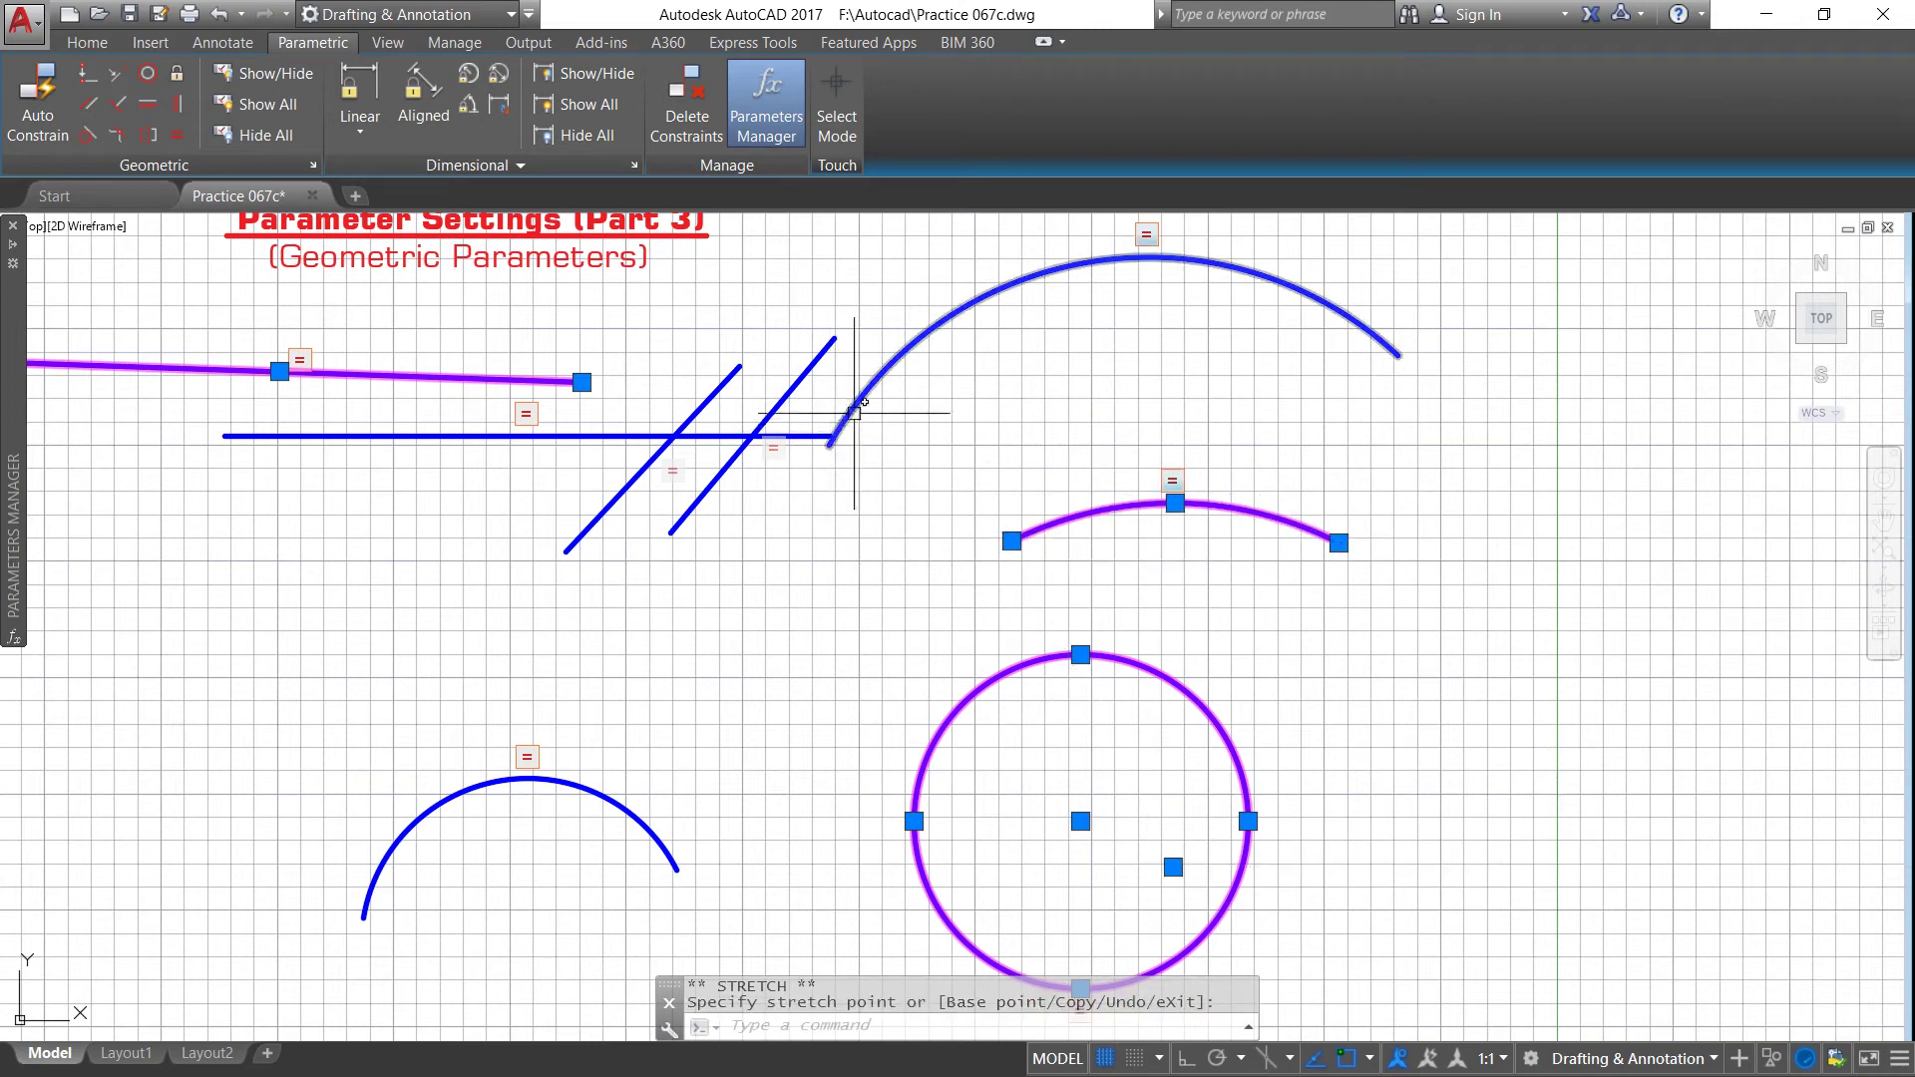
Step: Shorten the uppermost arc by moving its left endpoint inward, above the left end of the lower arc
{"action": "left_click", "coordinate": [932, 344]}
{"action": "left_click", "coordinate": [829, 444]}
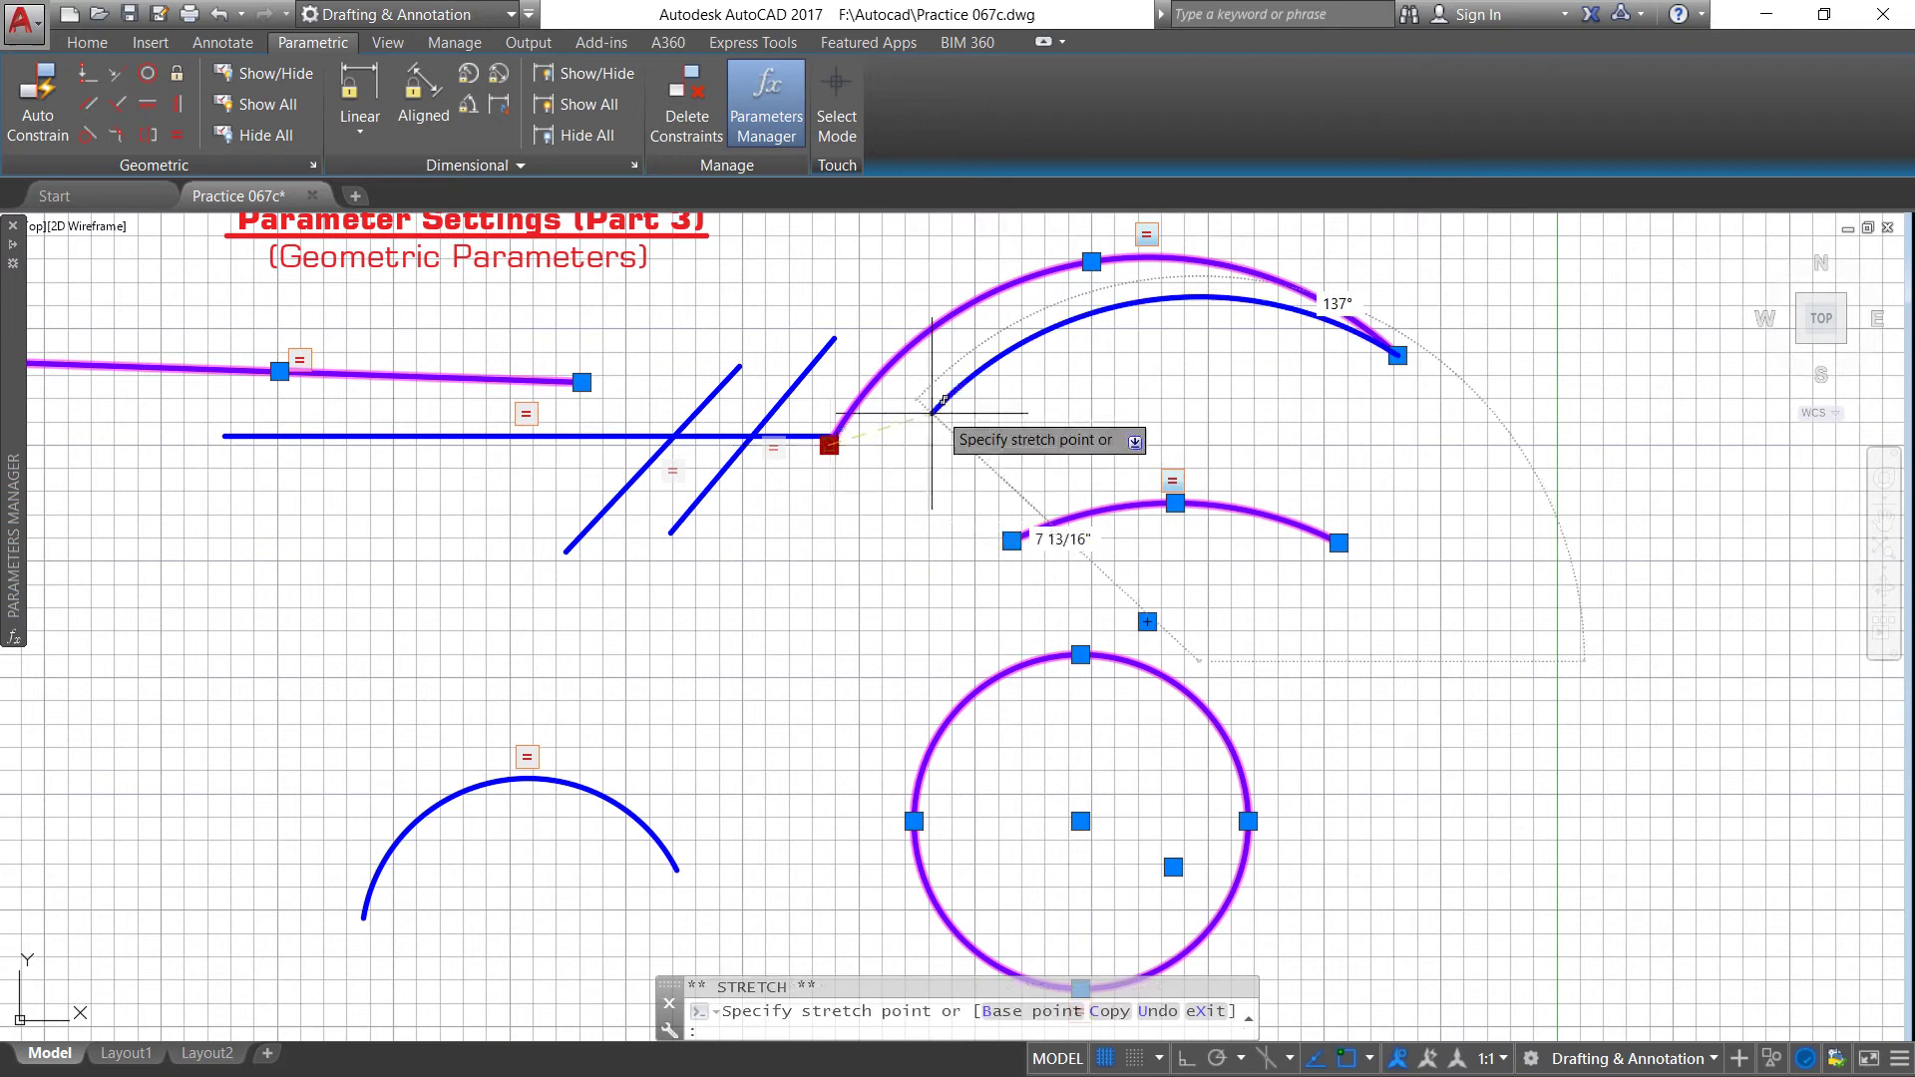
{"action": "left_click", "coordinate": [1007, 381]}
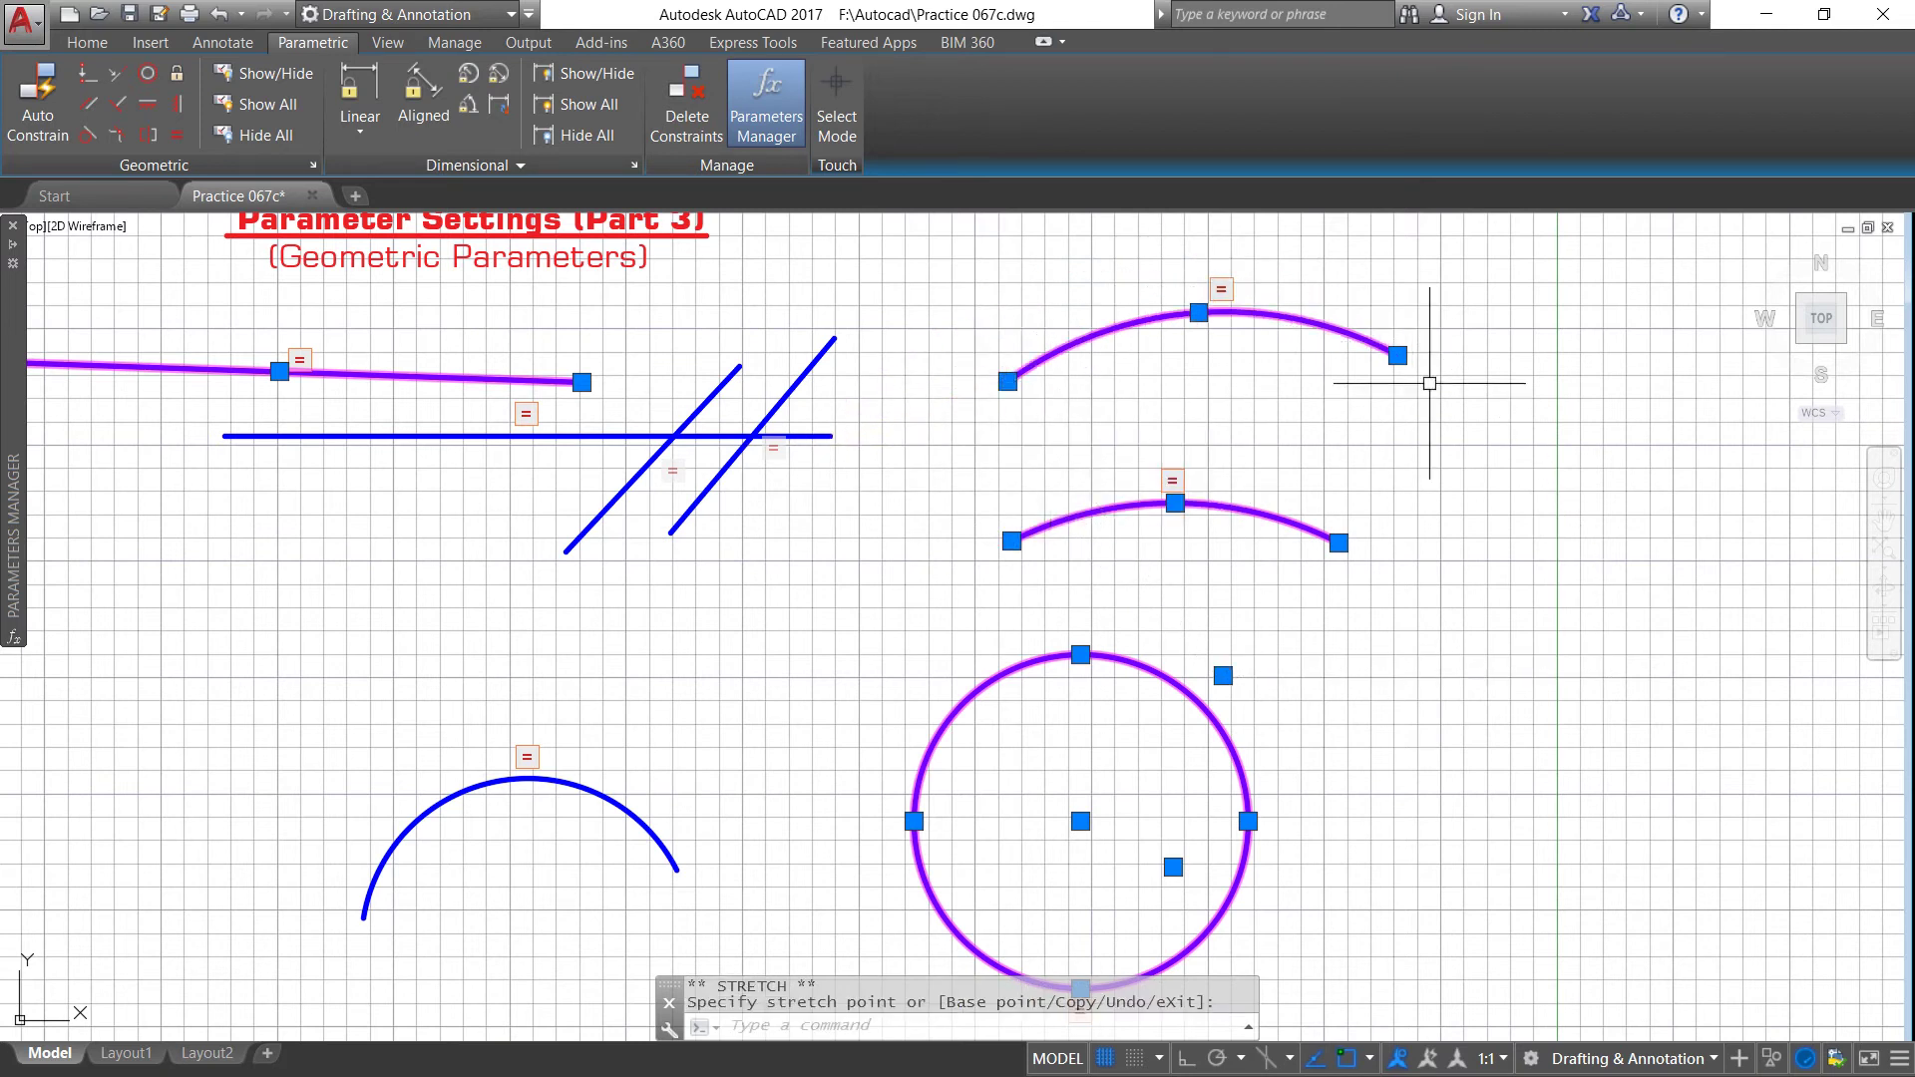
Step: Lengthen the left diagonal line by stretching its lower endpoint down and to the left, beyond the single arc
{"action": "scroll", "coordinate": [1037, 394], "scroll_direction": "down", "scroll_amount": 2}
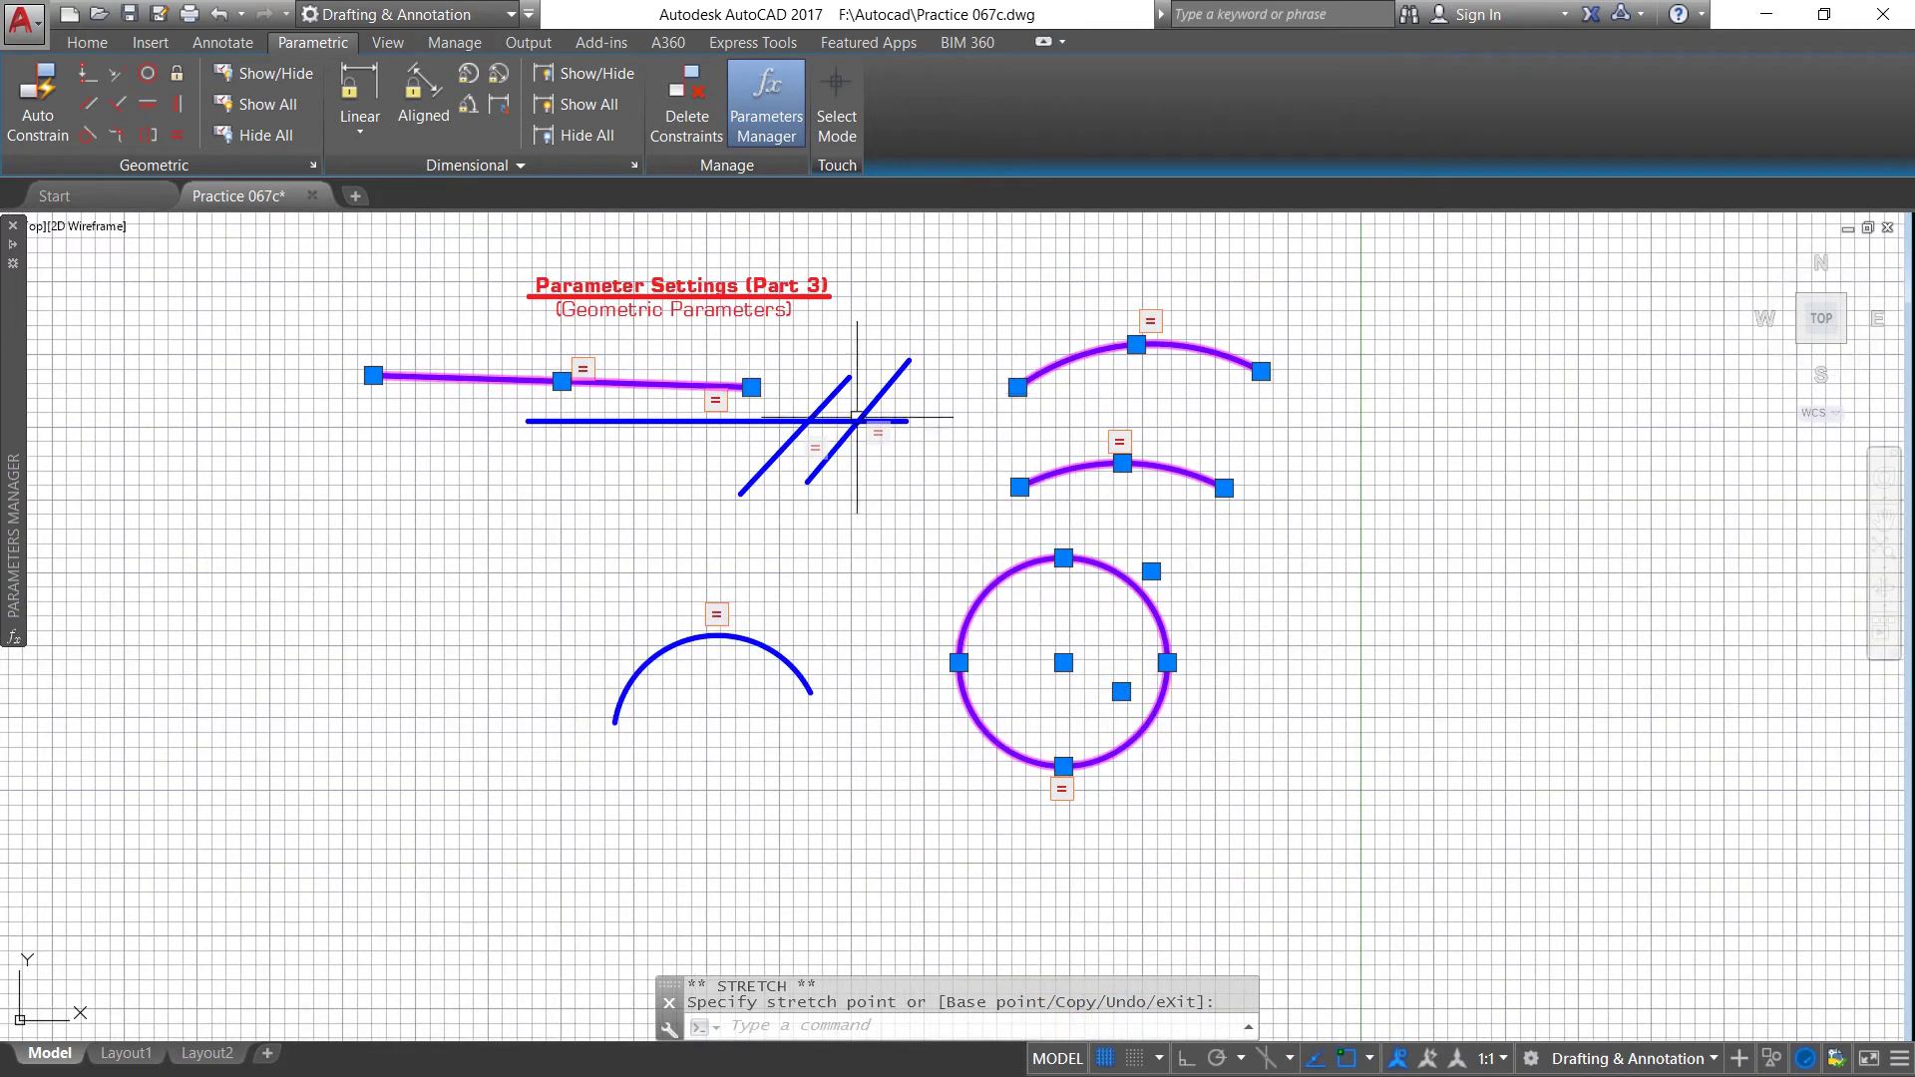
{"action": "left_click", "coordinate": [740, 494]}
{"action": "left_click", "coordinate": [740, 494]}
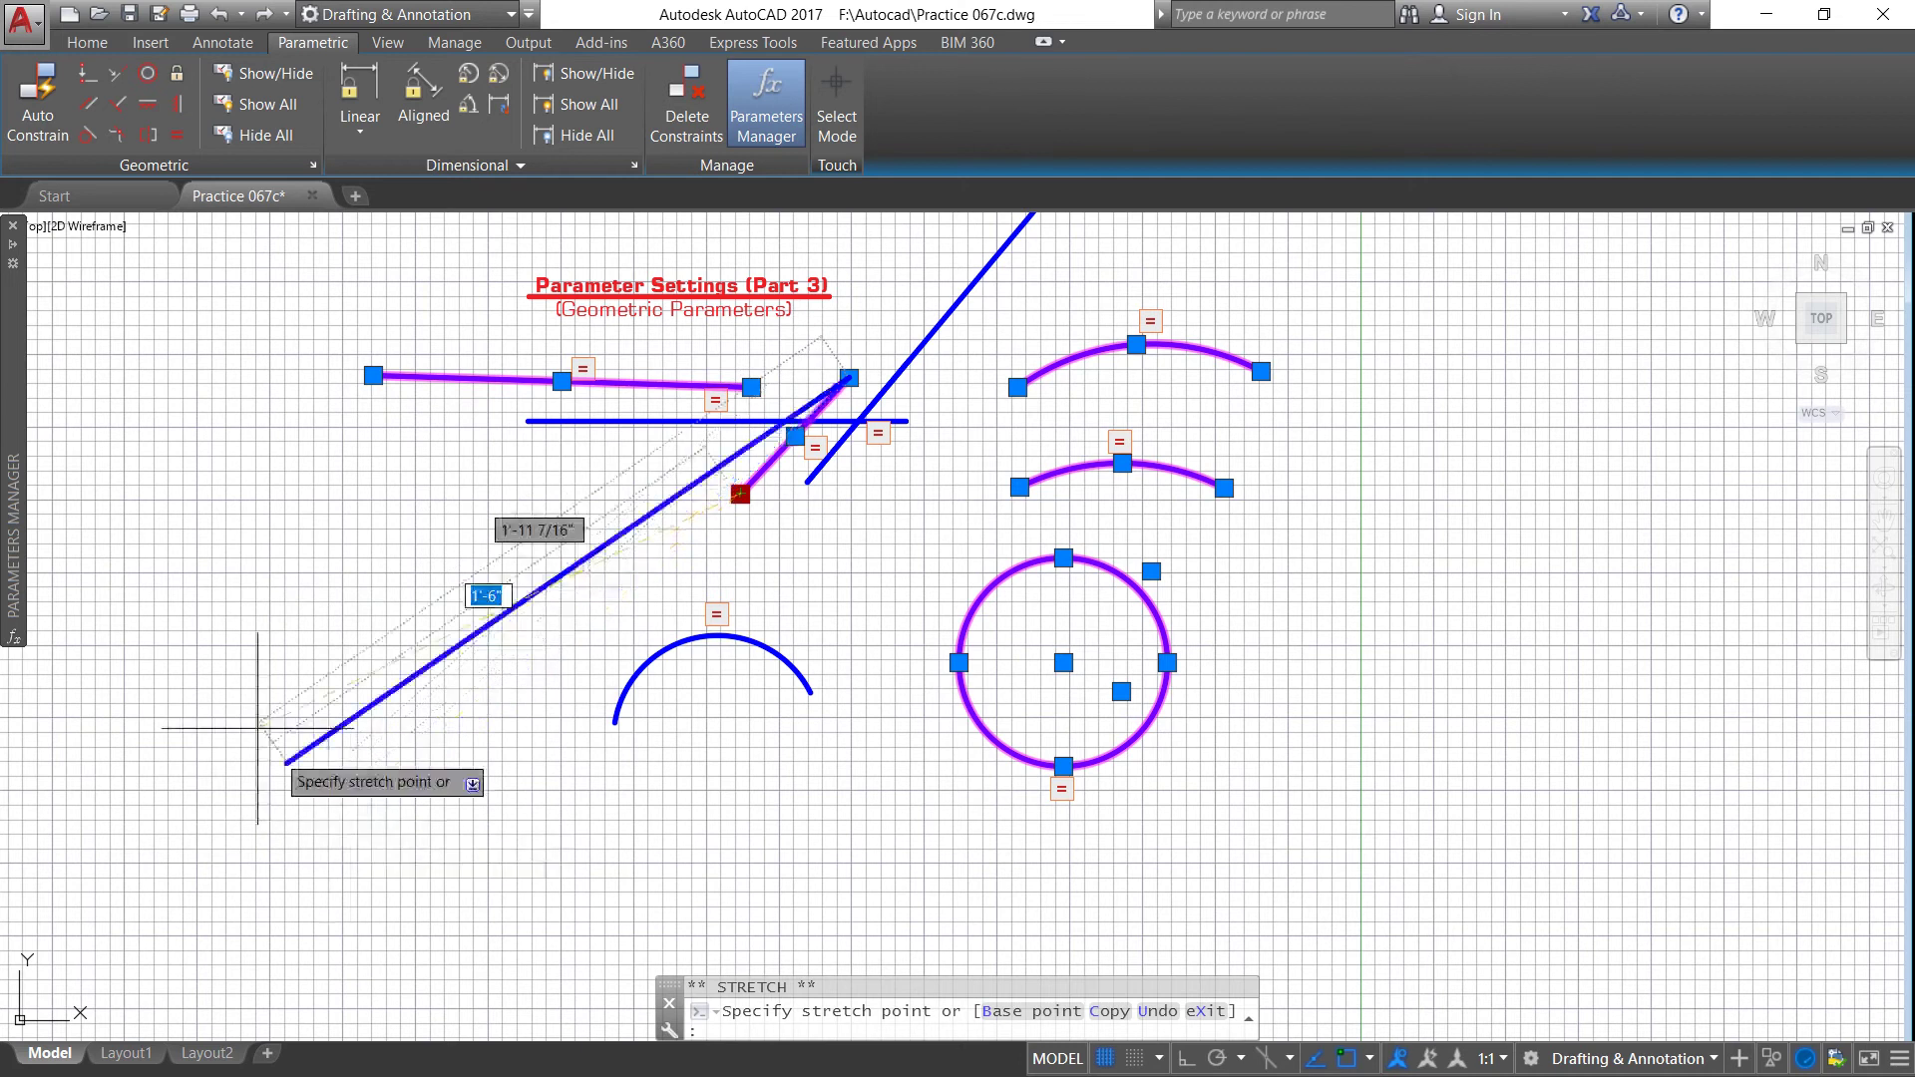
{"action": "left_click", "coordinate": [428, 675]}
{"action": "scroll", "coordinate": [783, 468], "scroll_direction": "down", "scroll_amount": 4}
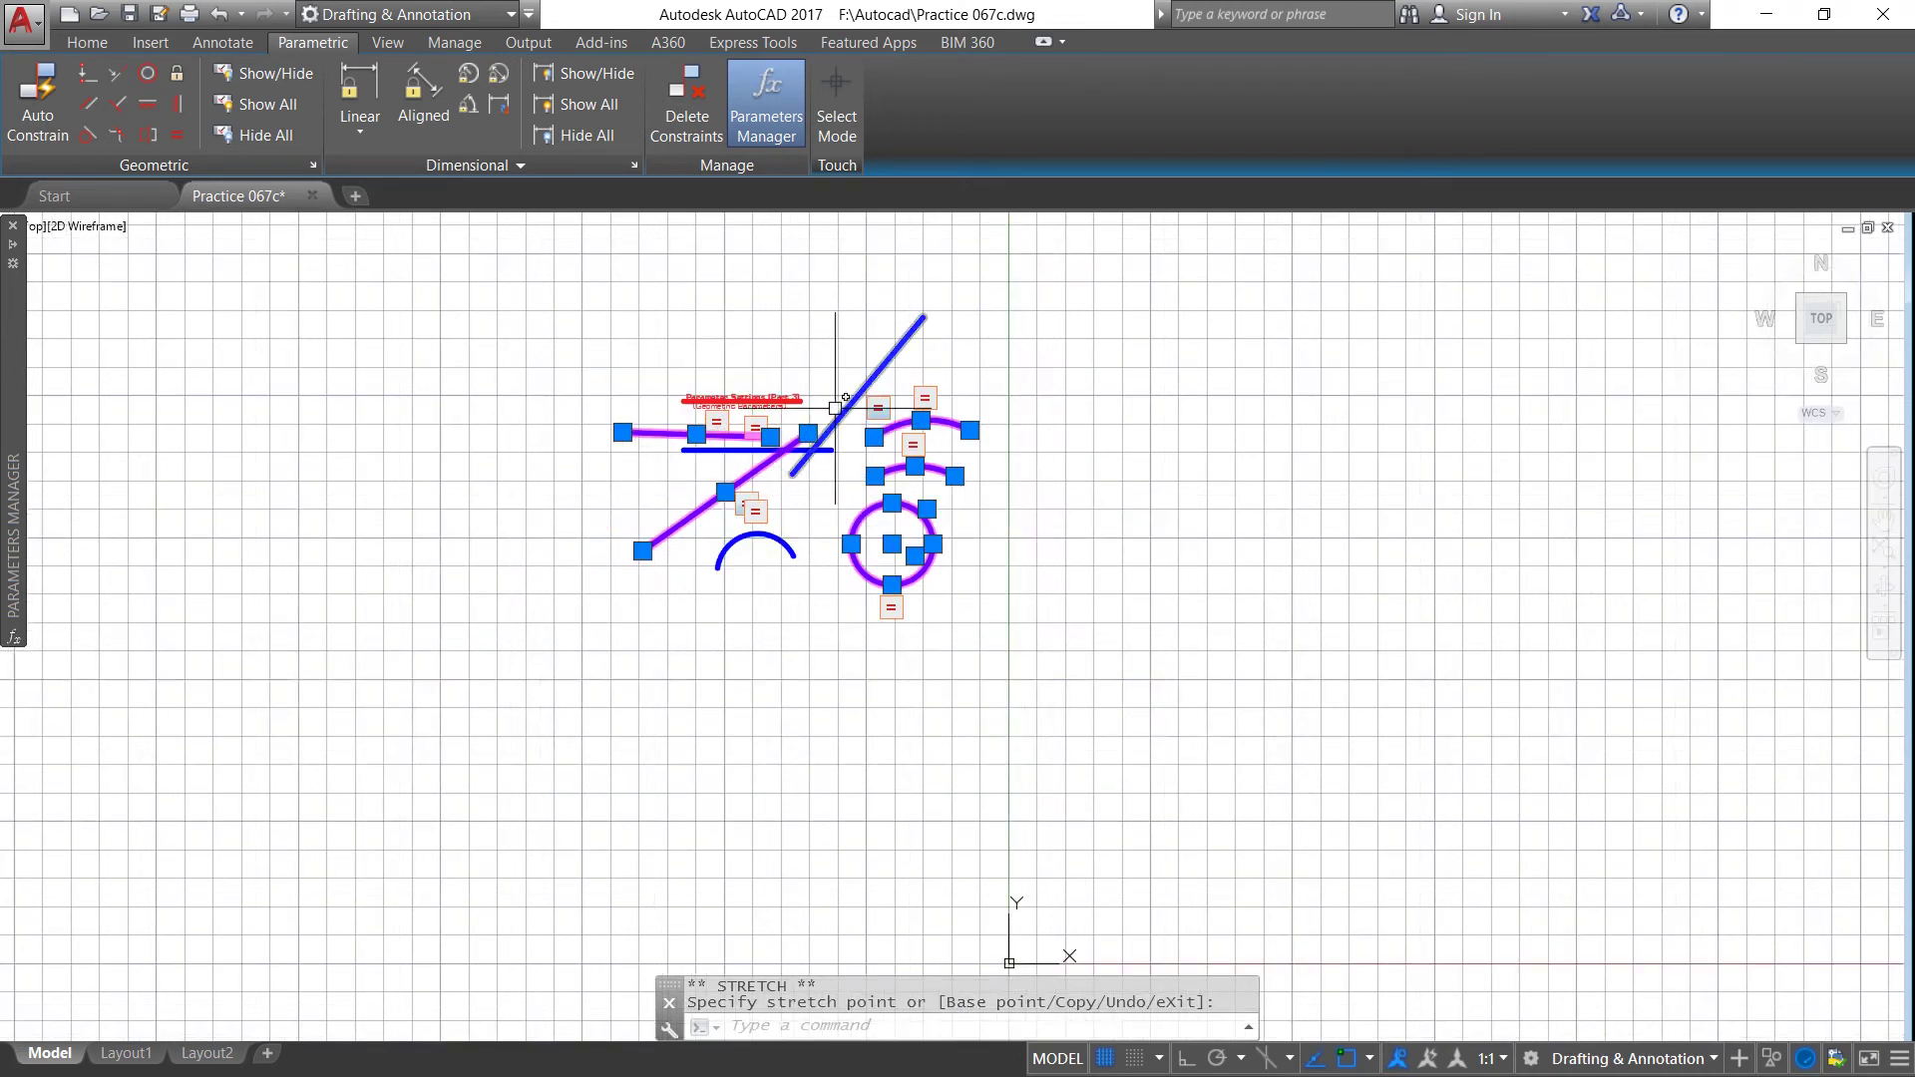
{"action": "scroll", "coordinate": [835, 408], "scroll_direction": "up", "scroll_amount": 4}
{"action": "scroll", "coordinate": [965, 339], "scroll_direction": "down", "scroll_amount": 2}
{"action": "scroll", "coordinate": [648, 429], "scroll_direction": "up", "scroll_amount": 4}
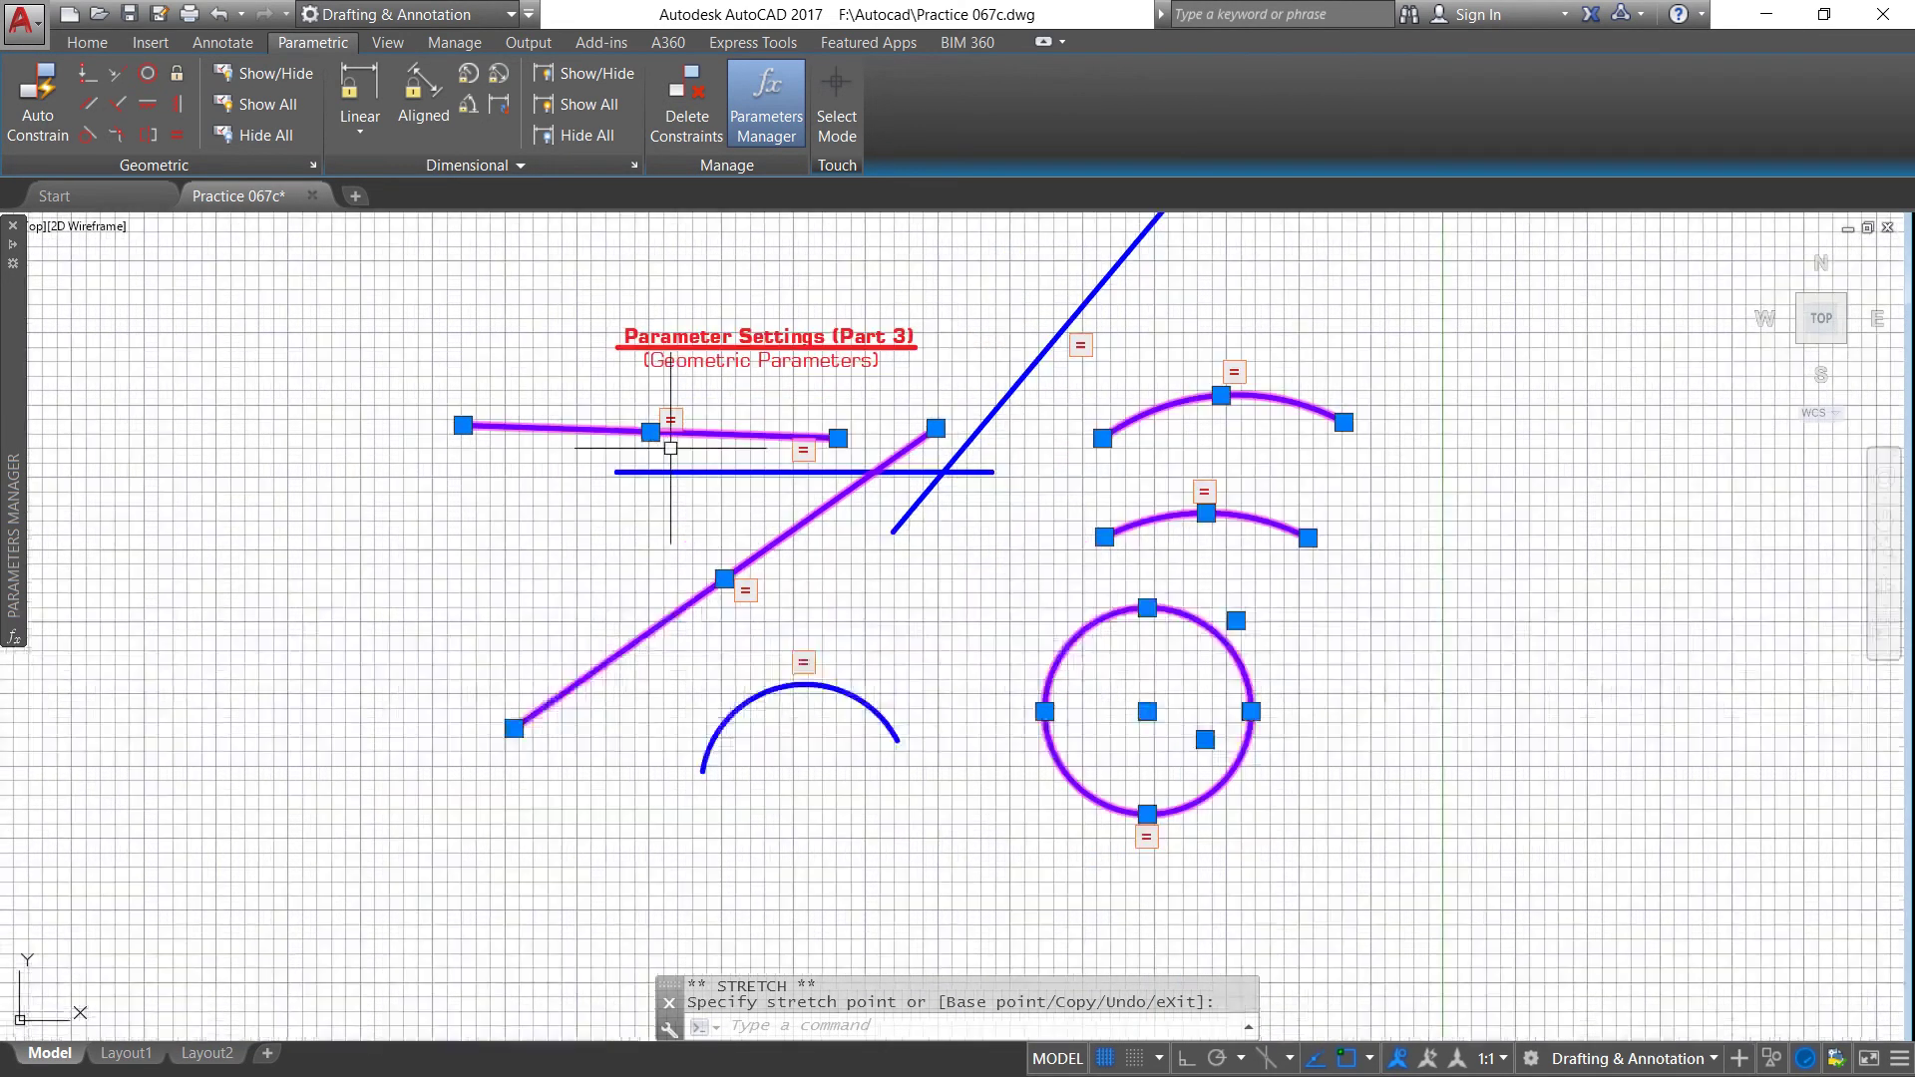
{"action": "scroll", "coordinate": [524, 388], "scroll_direction": "up", "scroll_amount": 2}
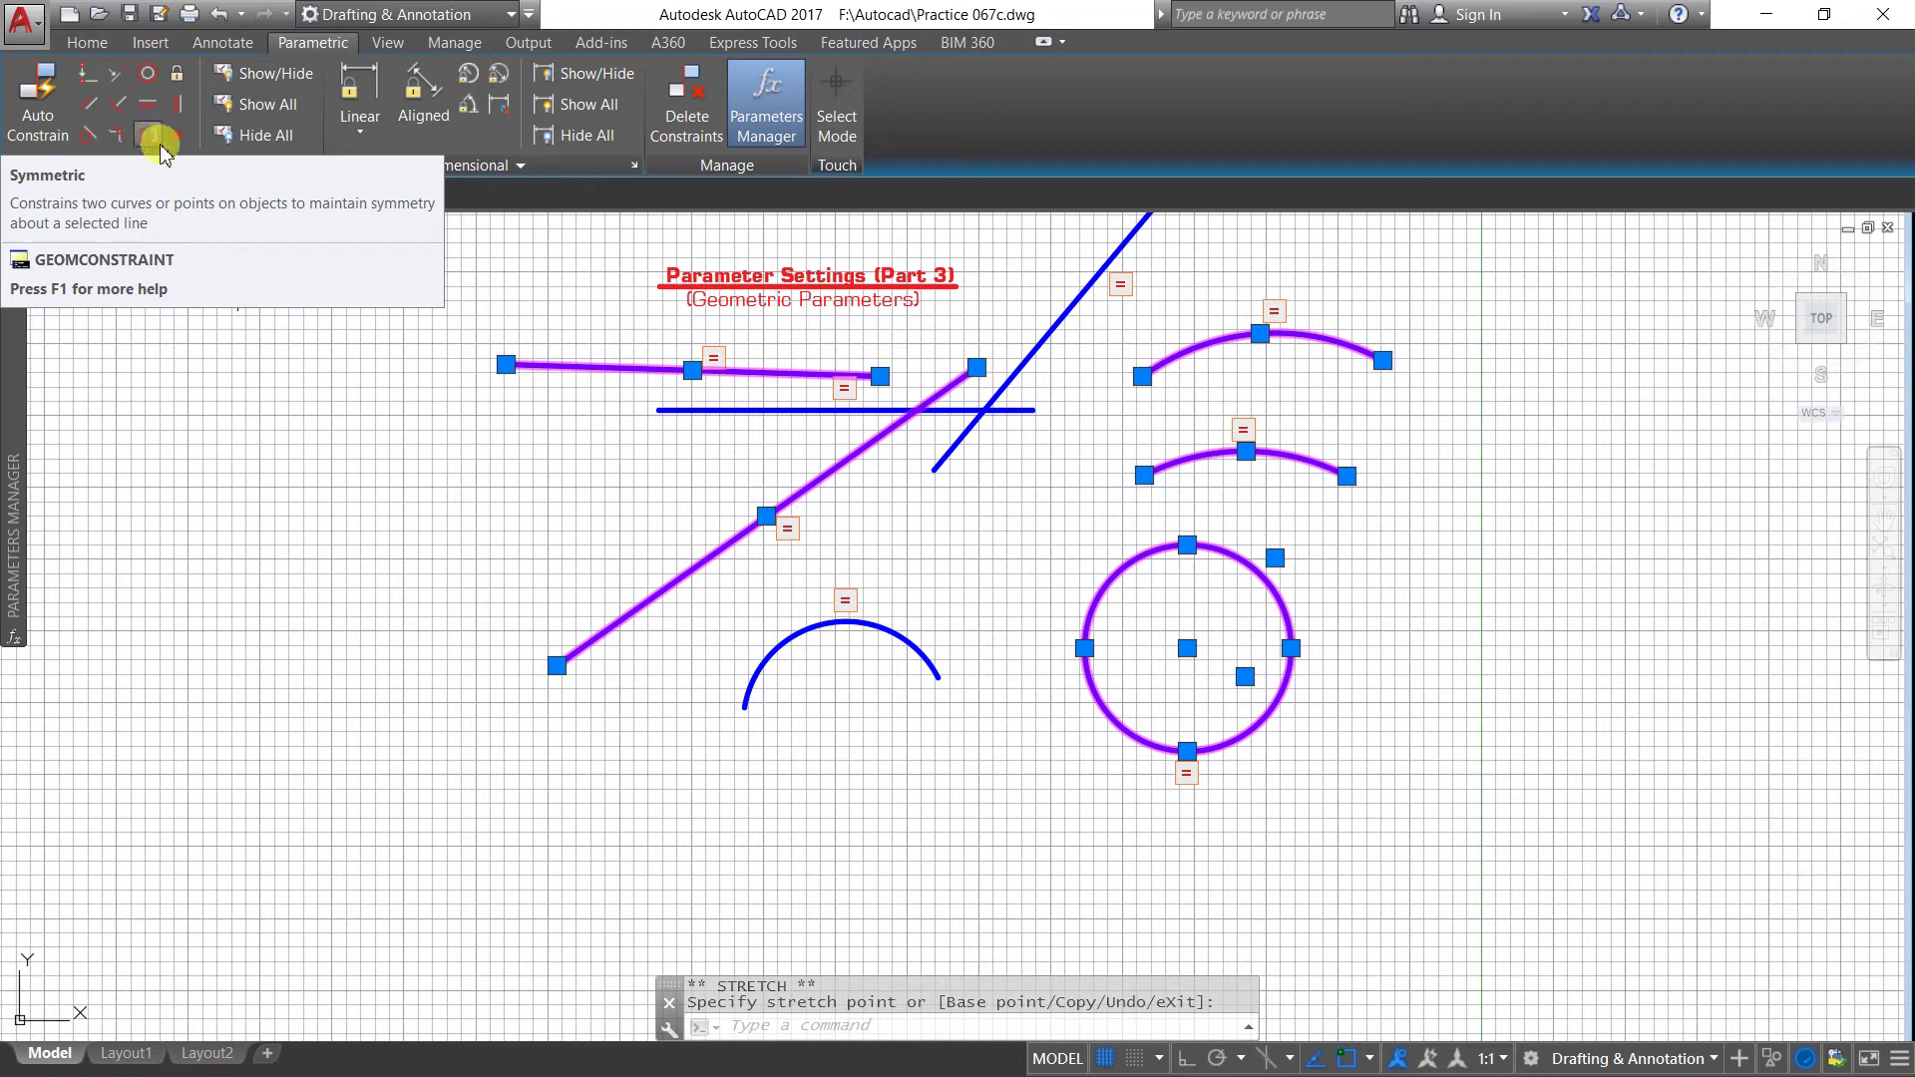
Step: Draw a vertical line about 1'-0 5/8" long with Ortho on, in the empty area left of the single arc
{"action": "left_click", "coordinate": [85, 45]}
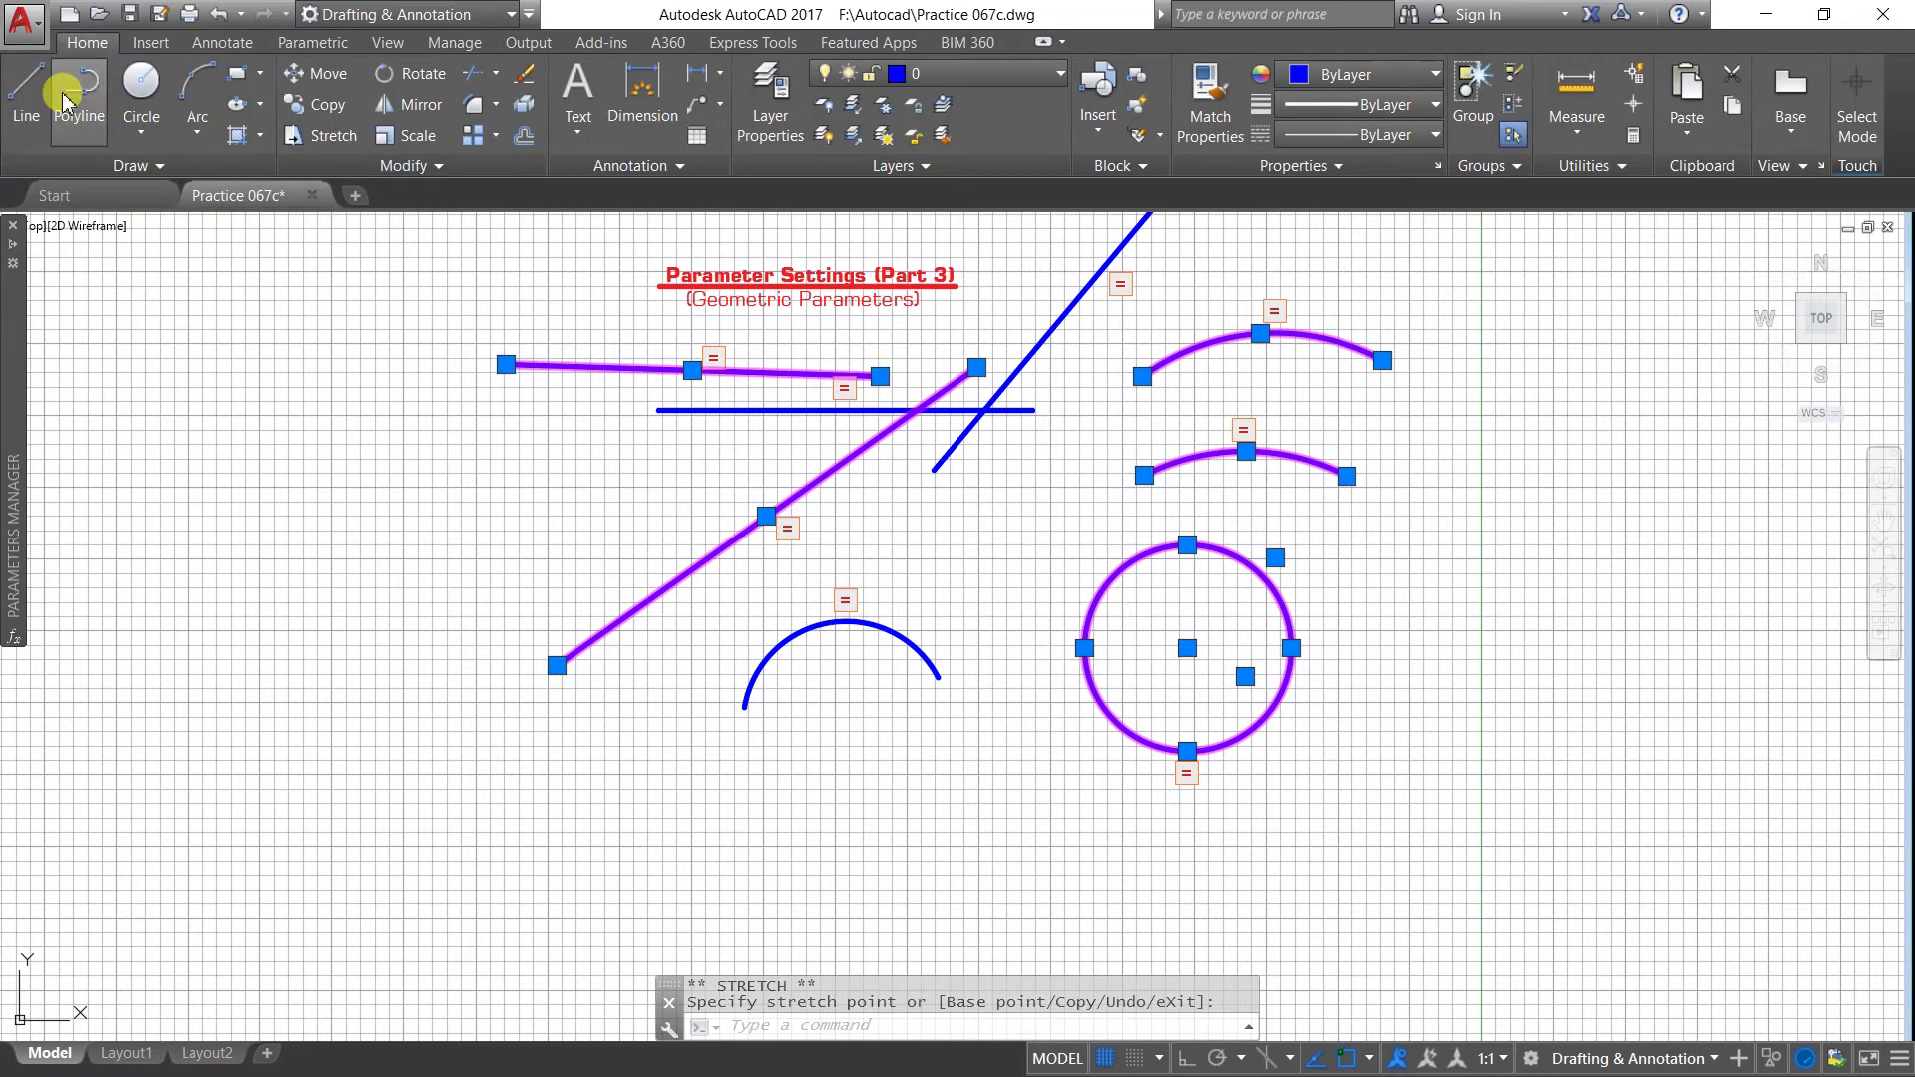
{"action": "left_click", "coordinate": [26, 95]}
{"action": "scroll", "coordinate": [547, 451], "scroll_direction": "down", "scroll_amount": 2}
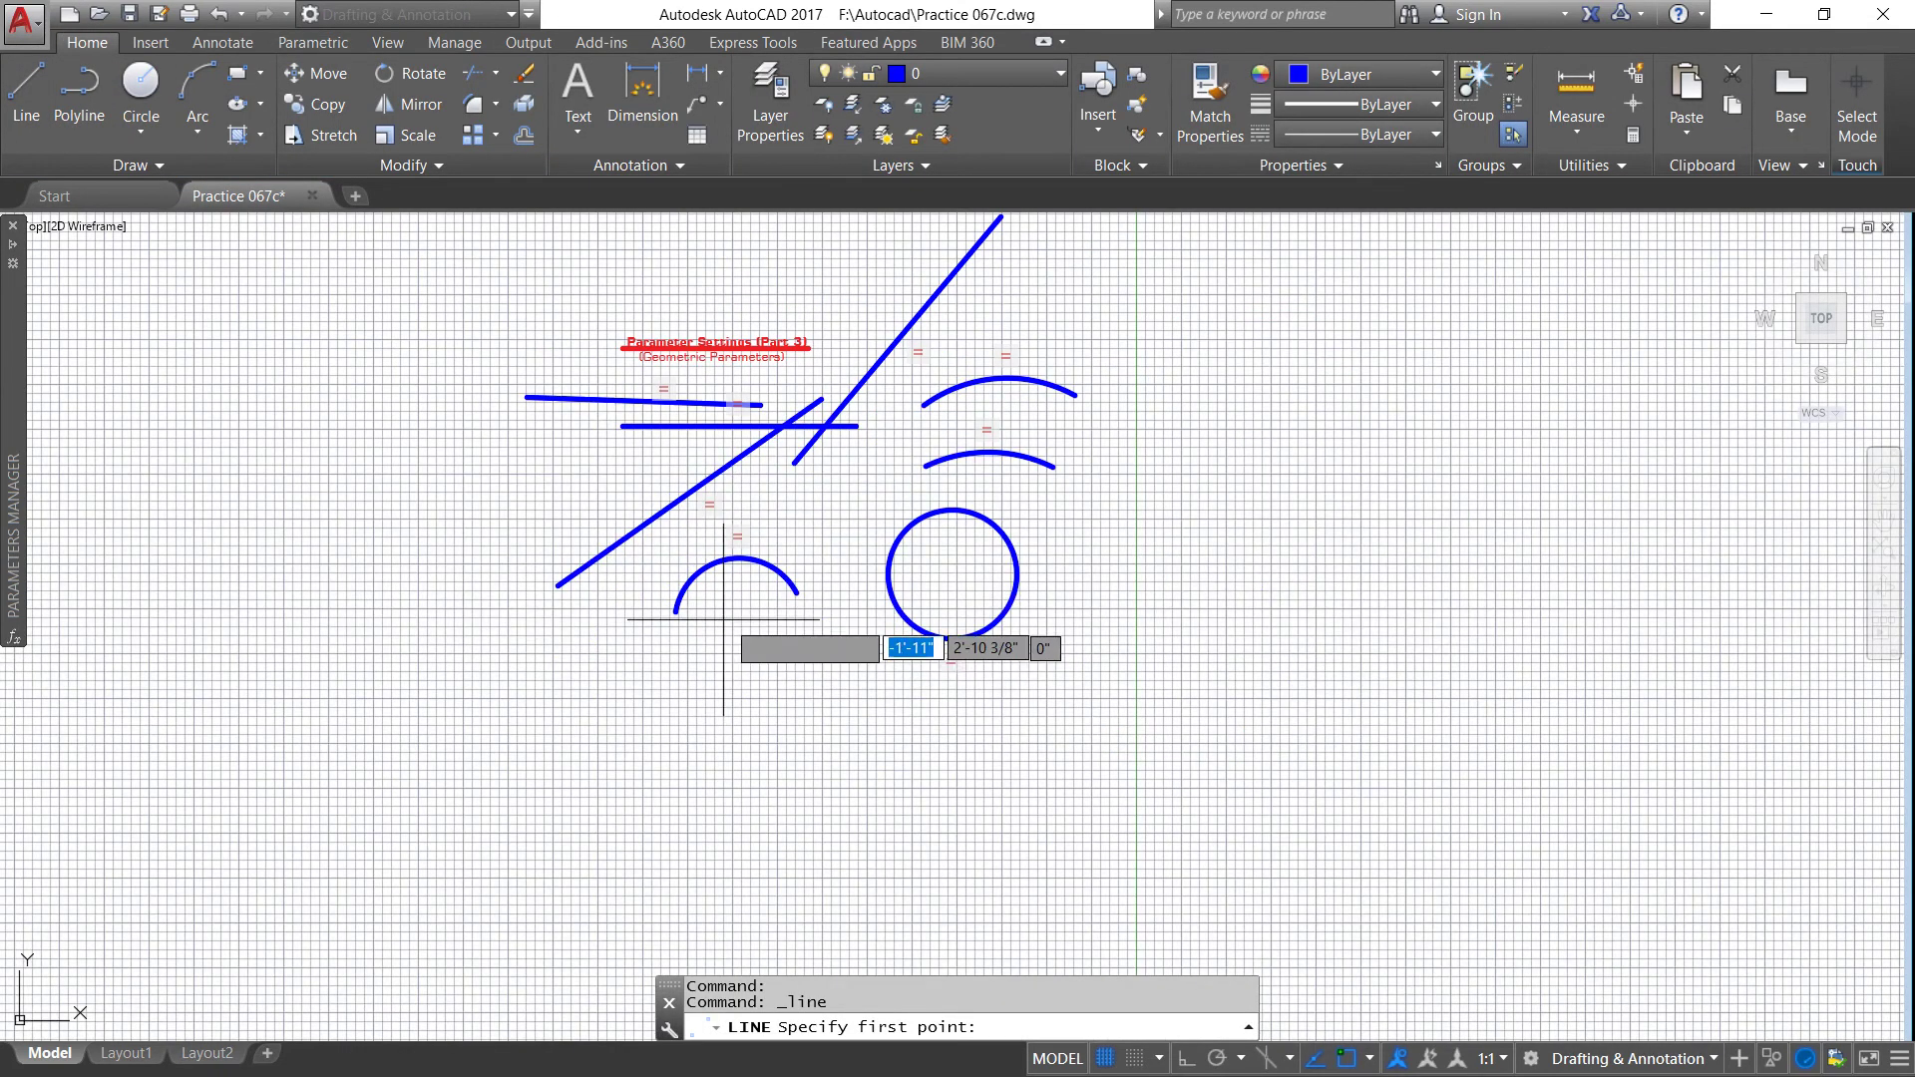
{"action": "scroll", "coordinate": [519, 722], "scroll_direction": "up", "scroll_amount": 2}
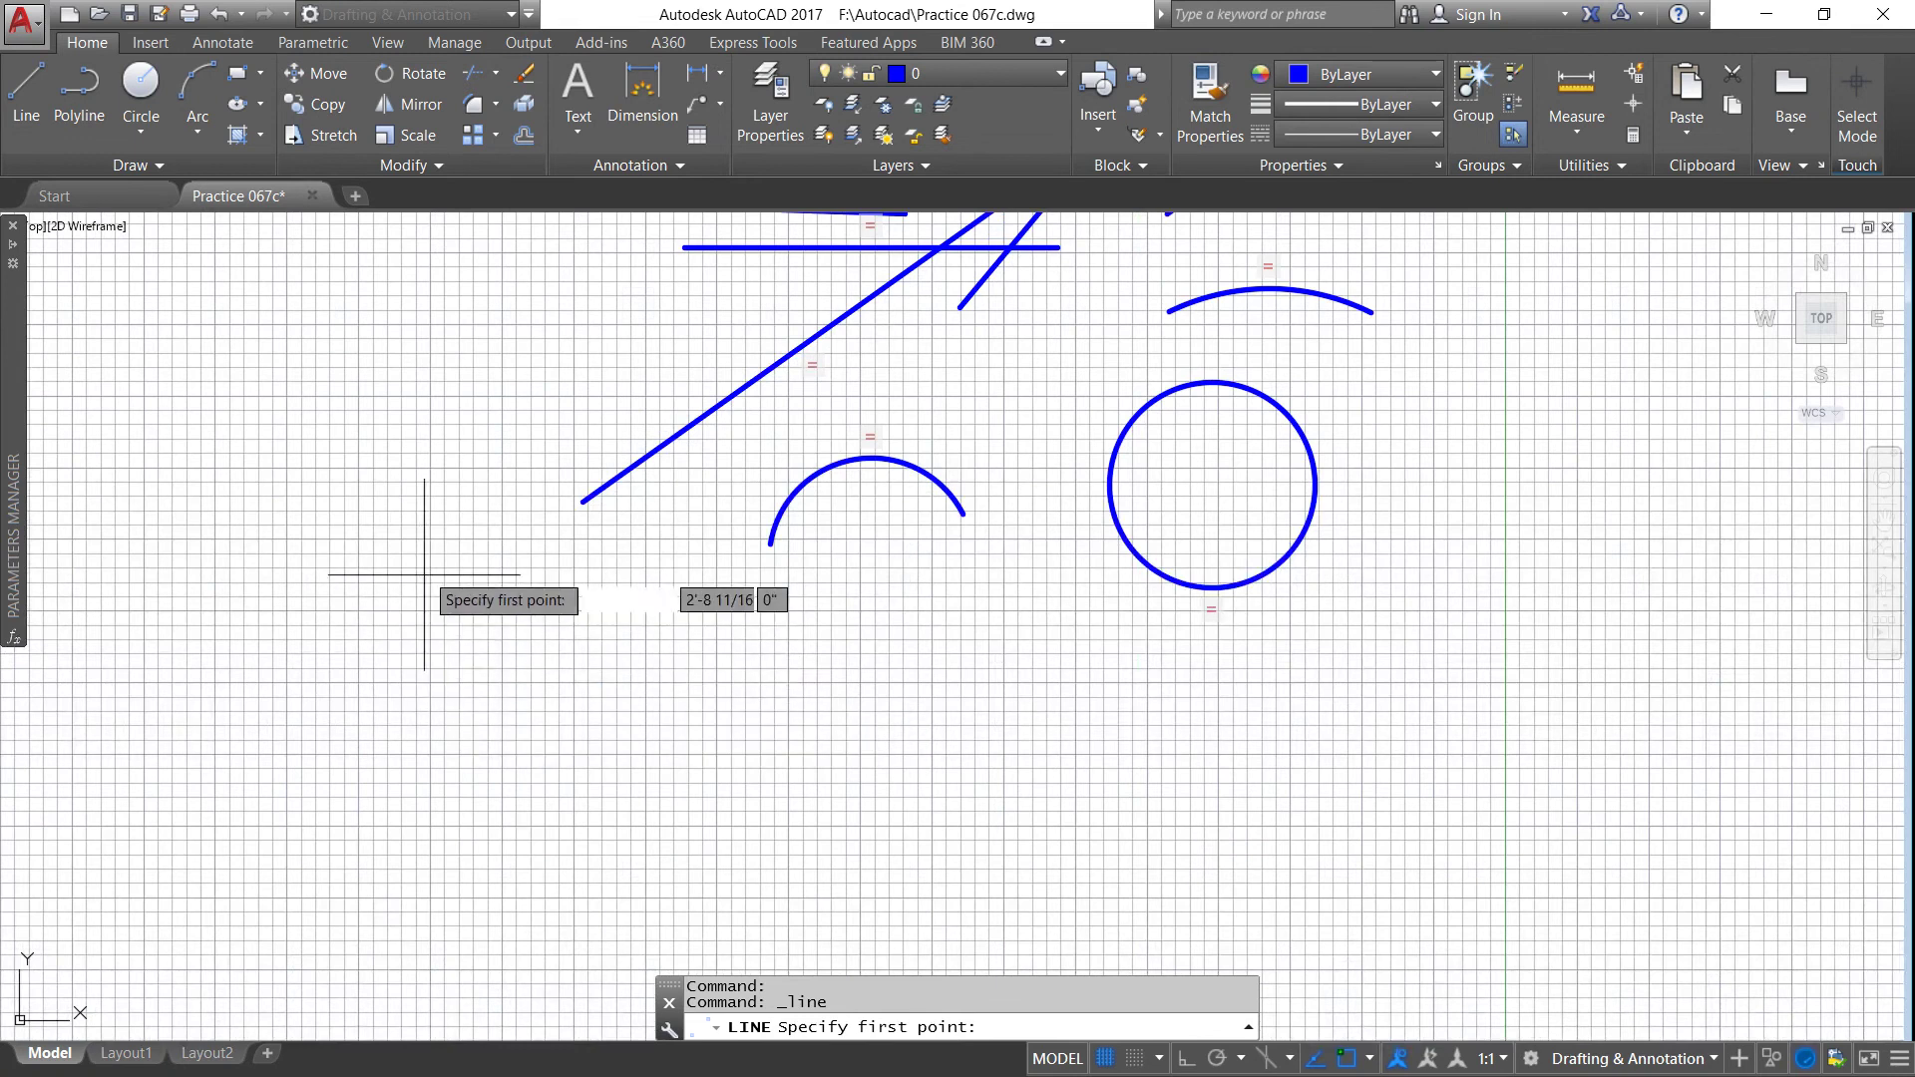
{"action": "left_click", "coordinate": [417, 482]}
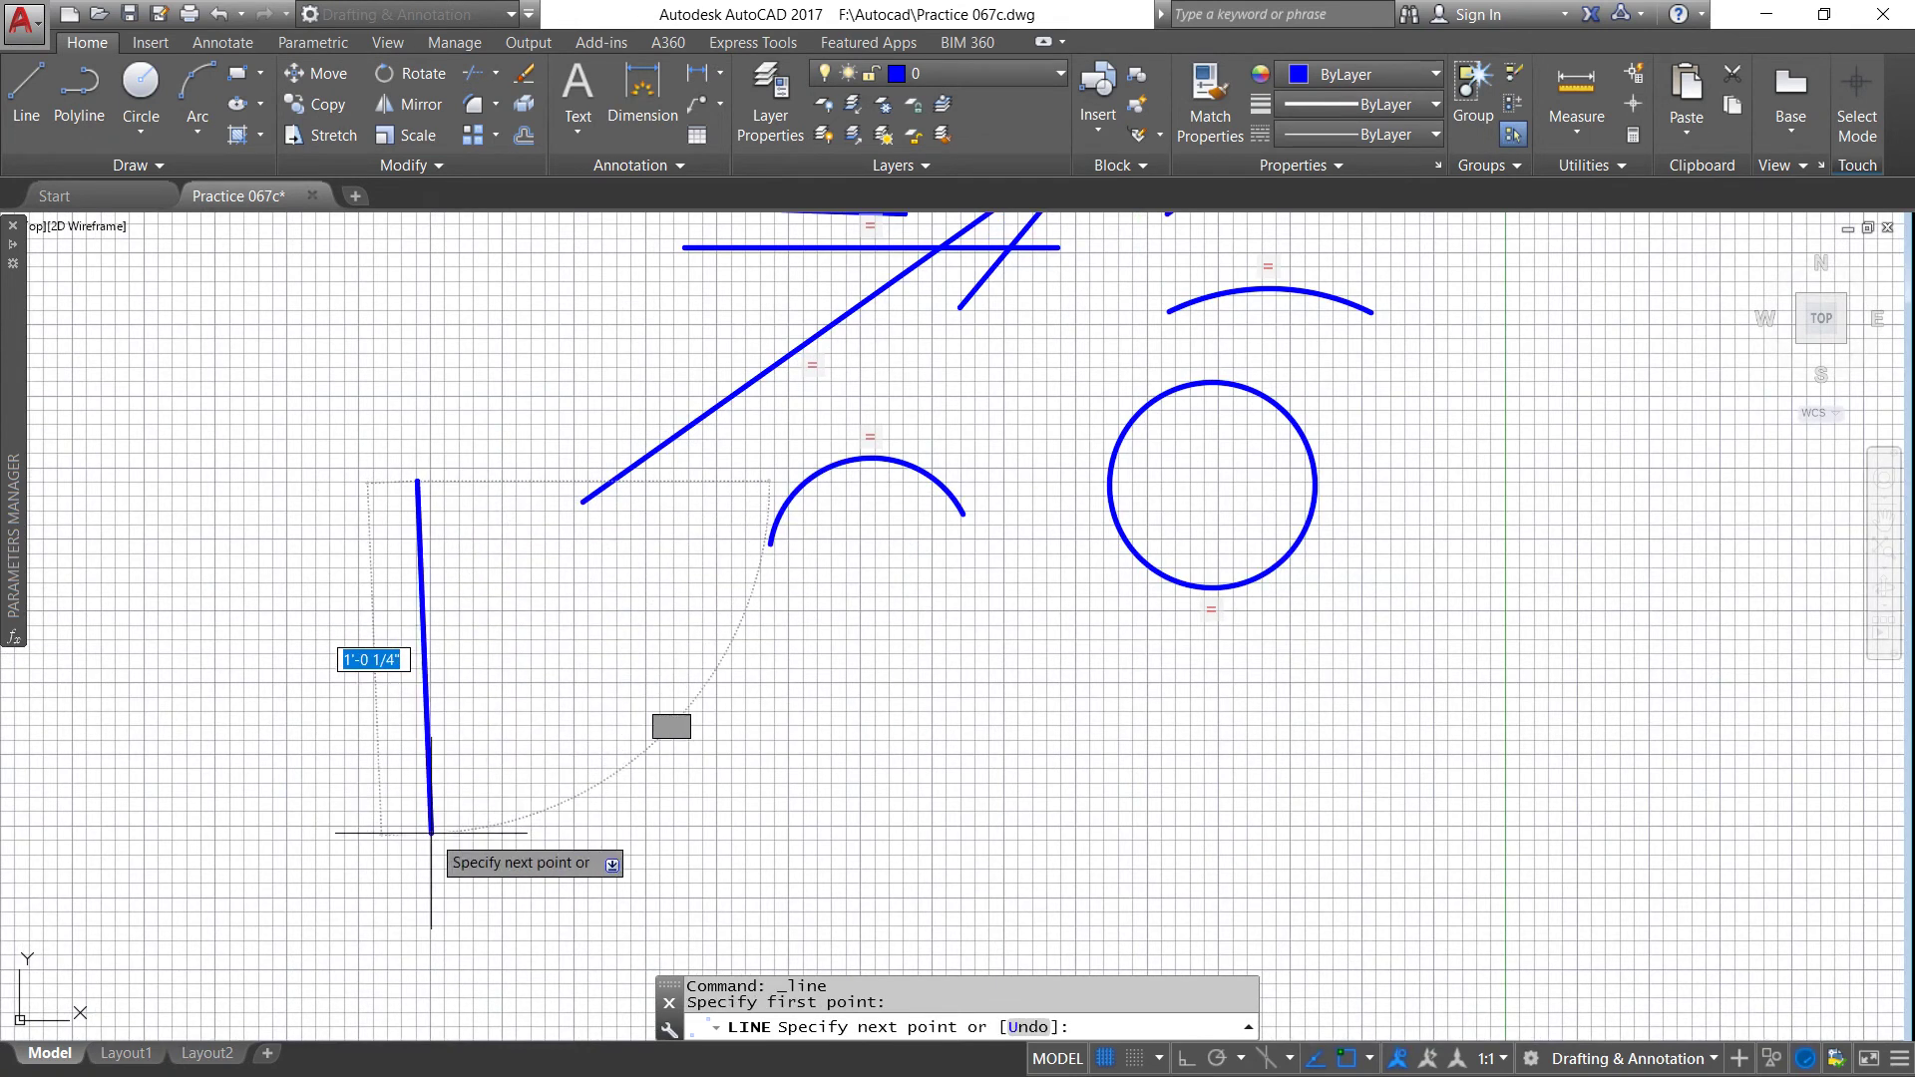
{"action": "left_click", "coordinate": [1185, 1058]}
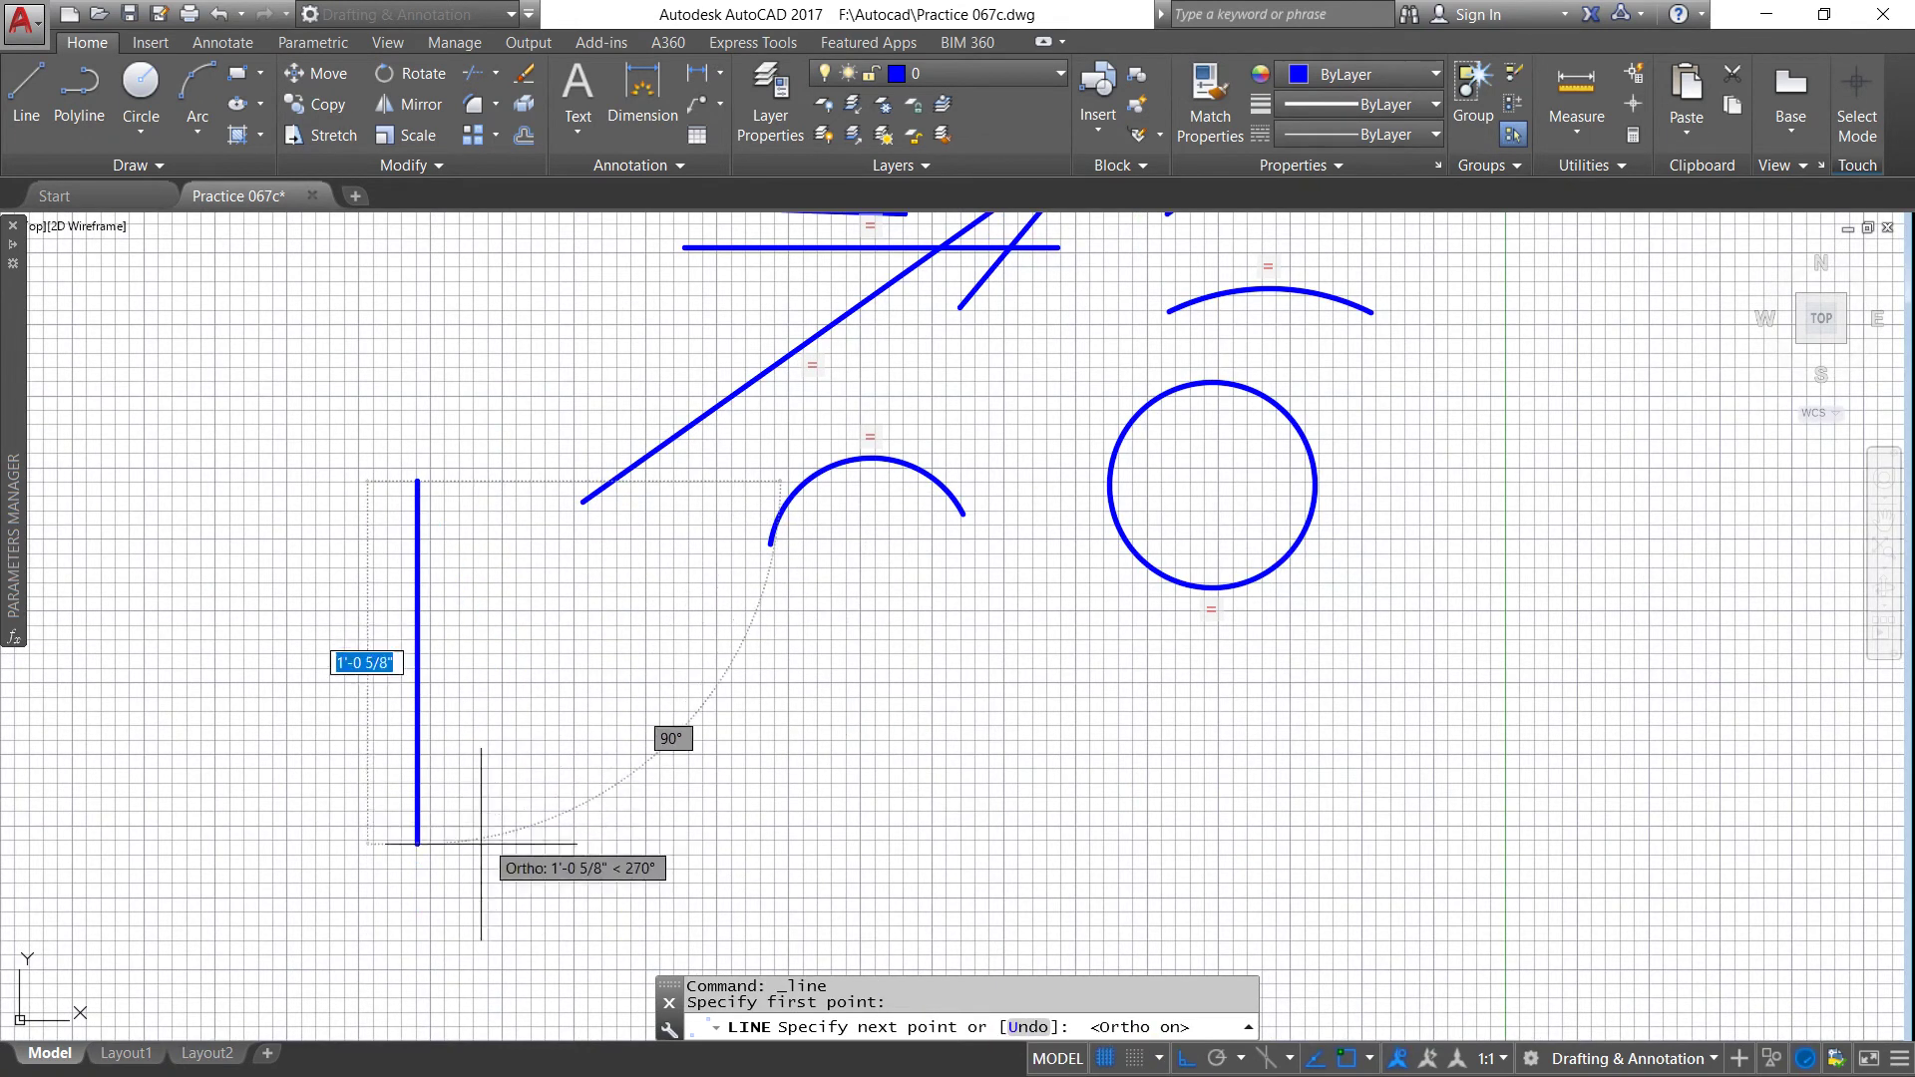
{"action": "left_click", "coordinate": [417, 844]}
{"action": "right_click", "coordinate": [481, 843]}
{"action": "left_click", "coordinate": [529, 643]}
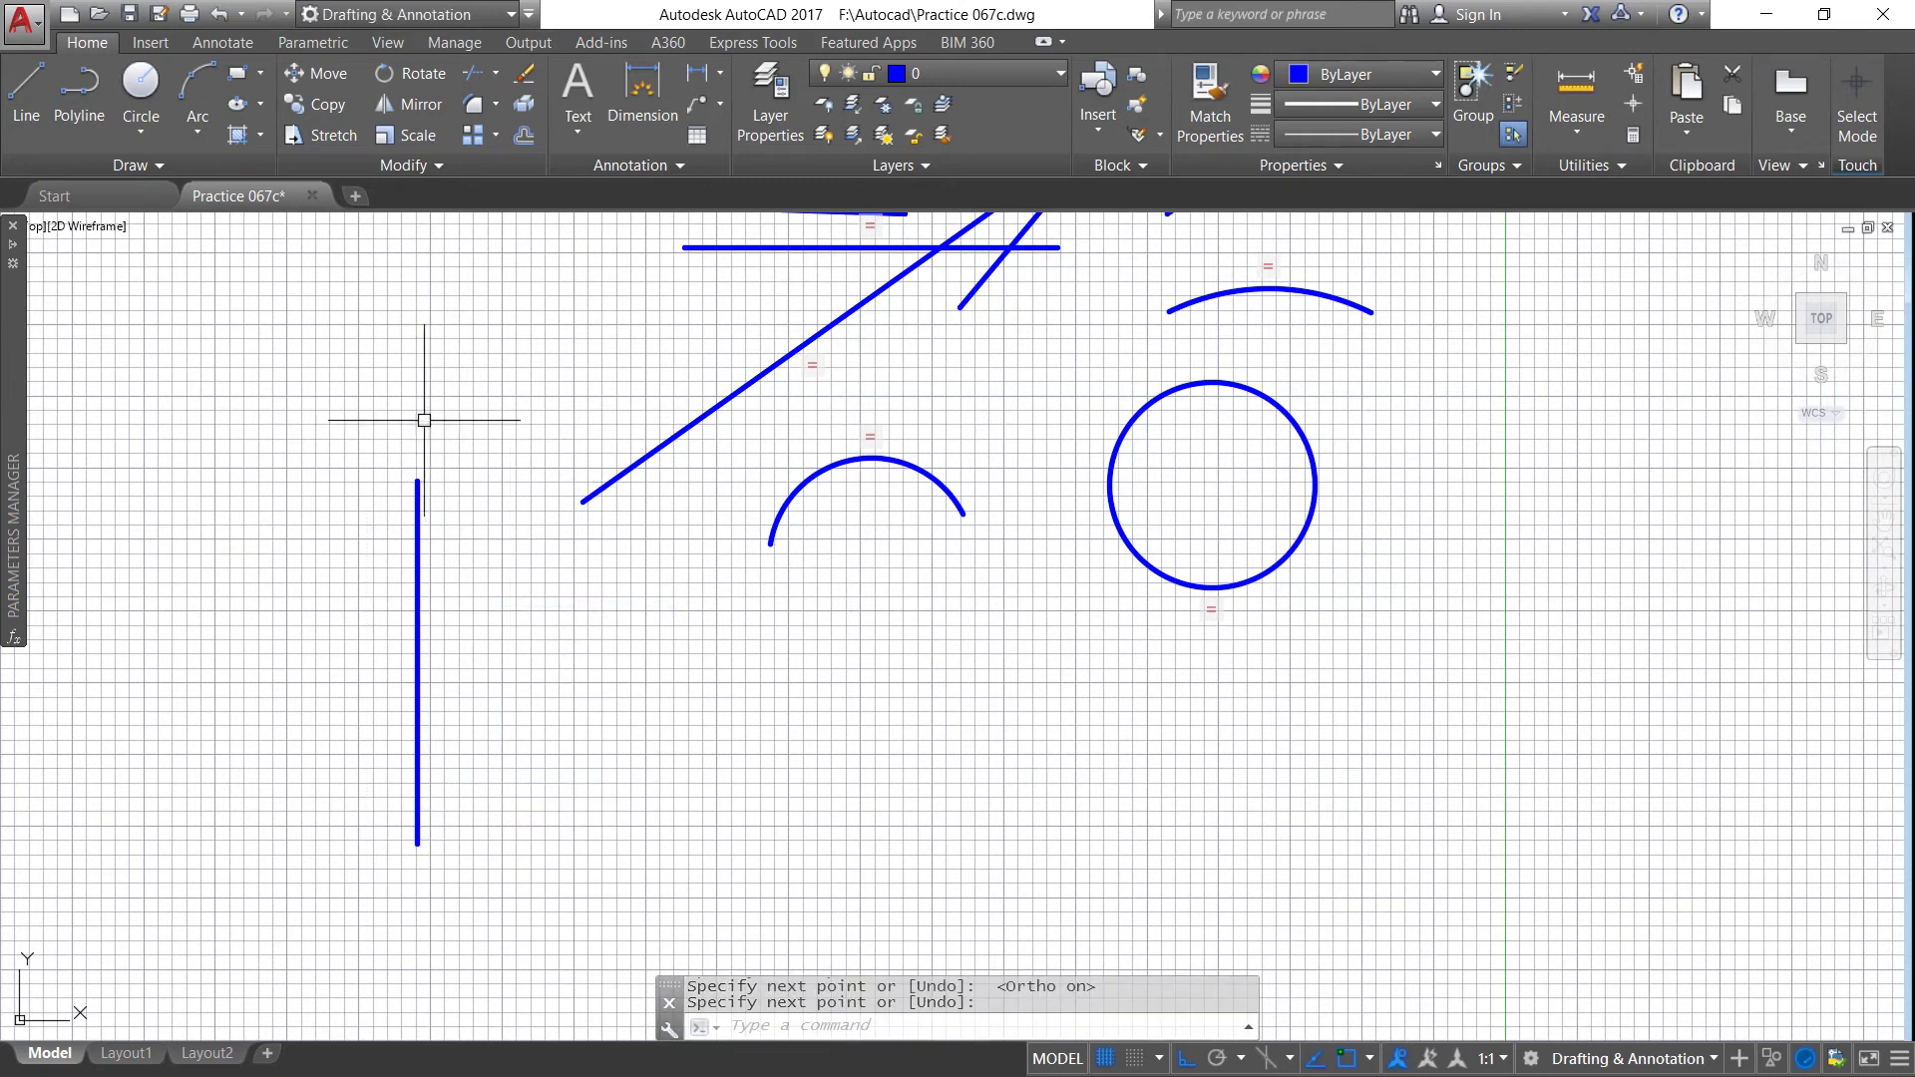
Step: Turn Ortho off and draw a diagonal line to the left of the new vertical line, sloping down and to the left
{"action": "left_click", "coordinate": [41, 88]}
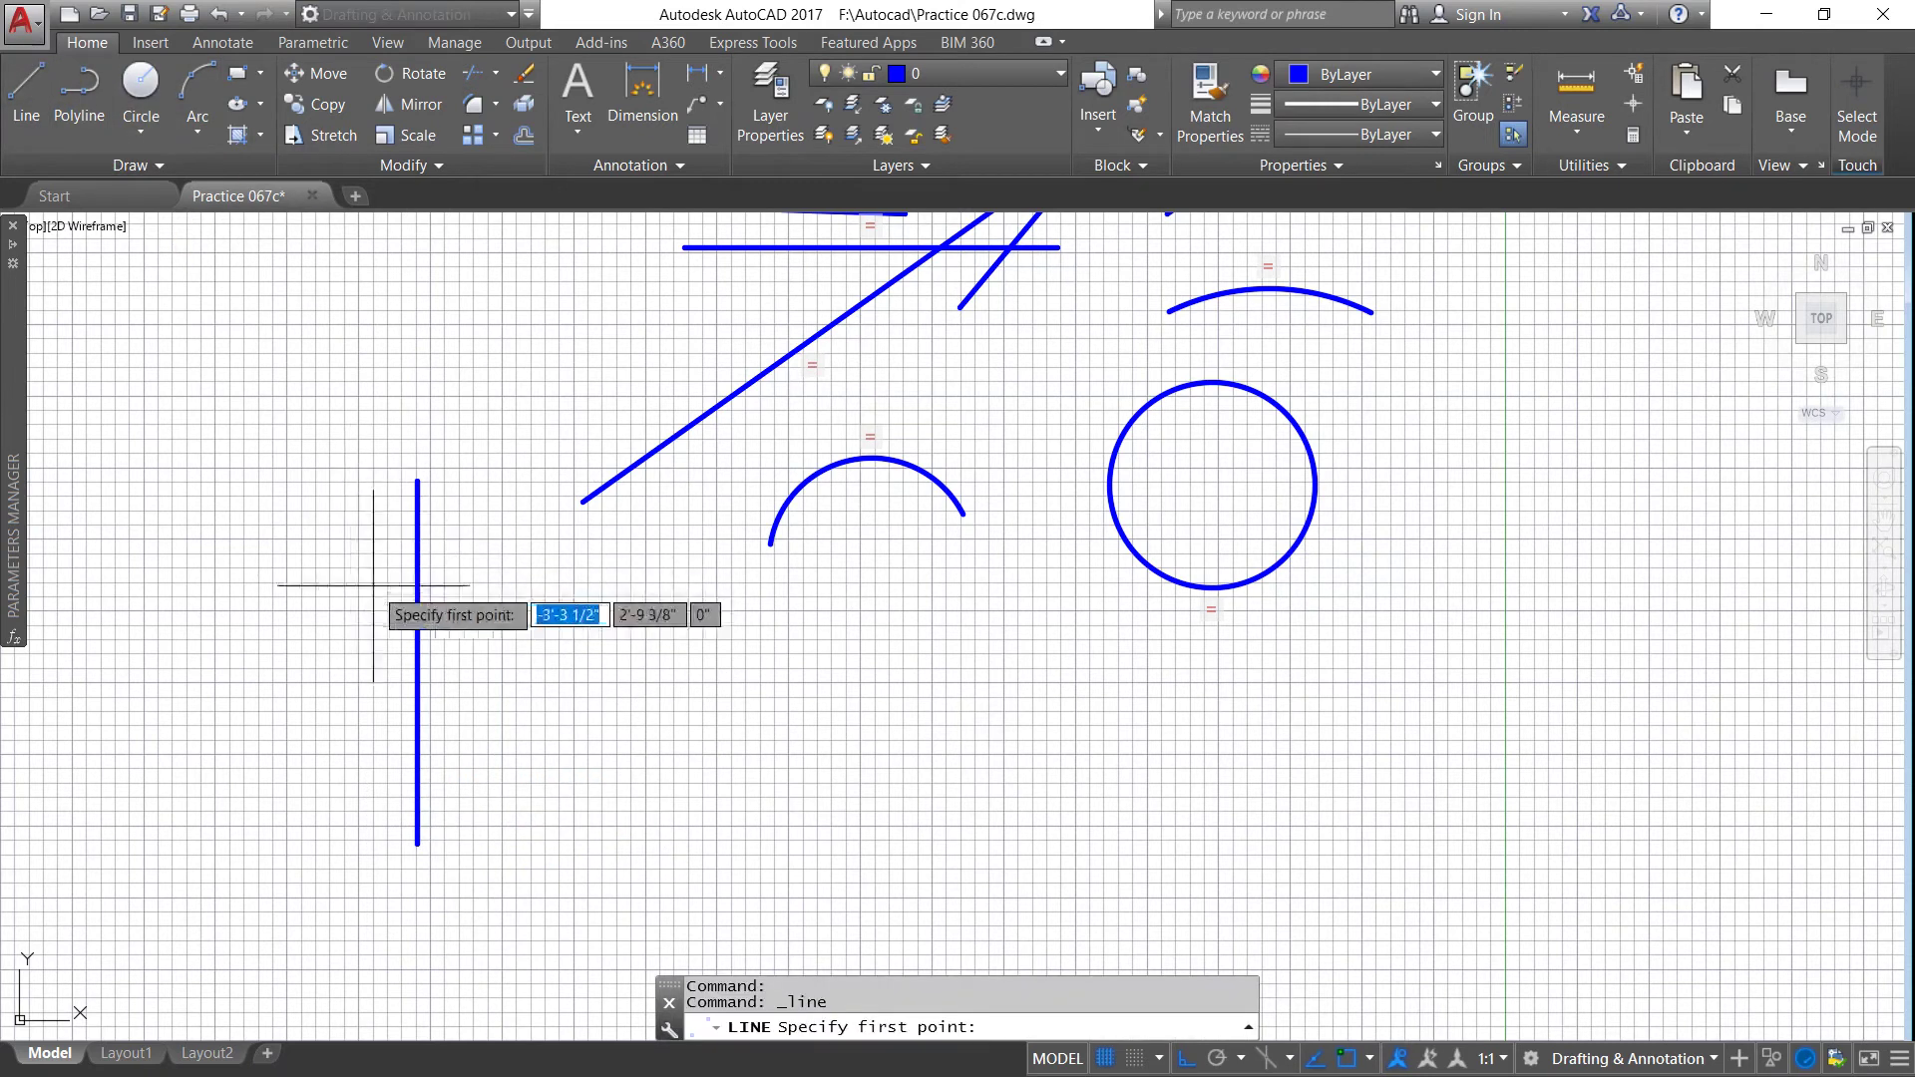
{"action": "left_click", "coordinate": [374, 584]}
{"action": "left_click", "coordinate": [1185, 1058]}
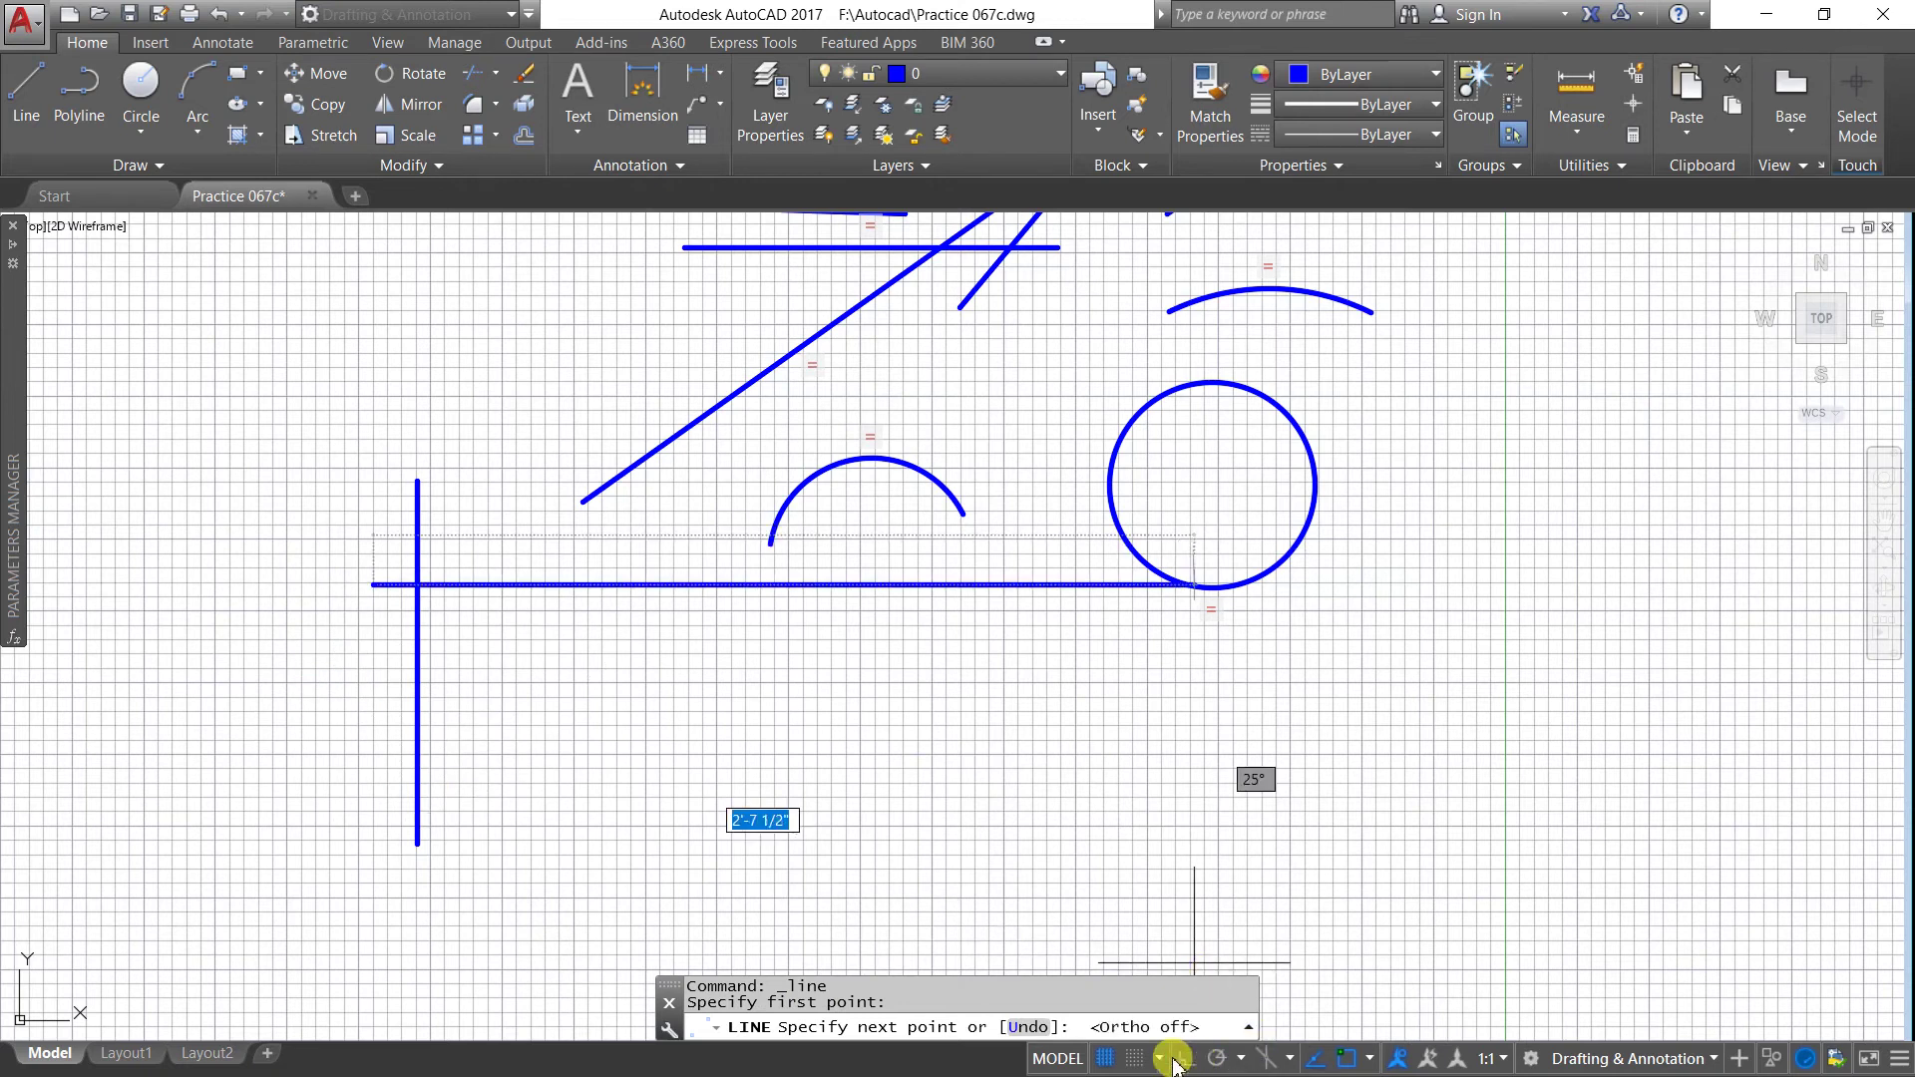
{"action": "right_click", "coordinate": [202, 775]}
{"action": "left_click", "coordinate": [228, 776]}
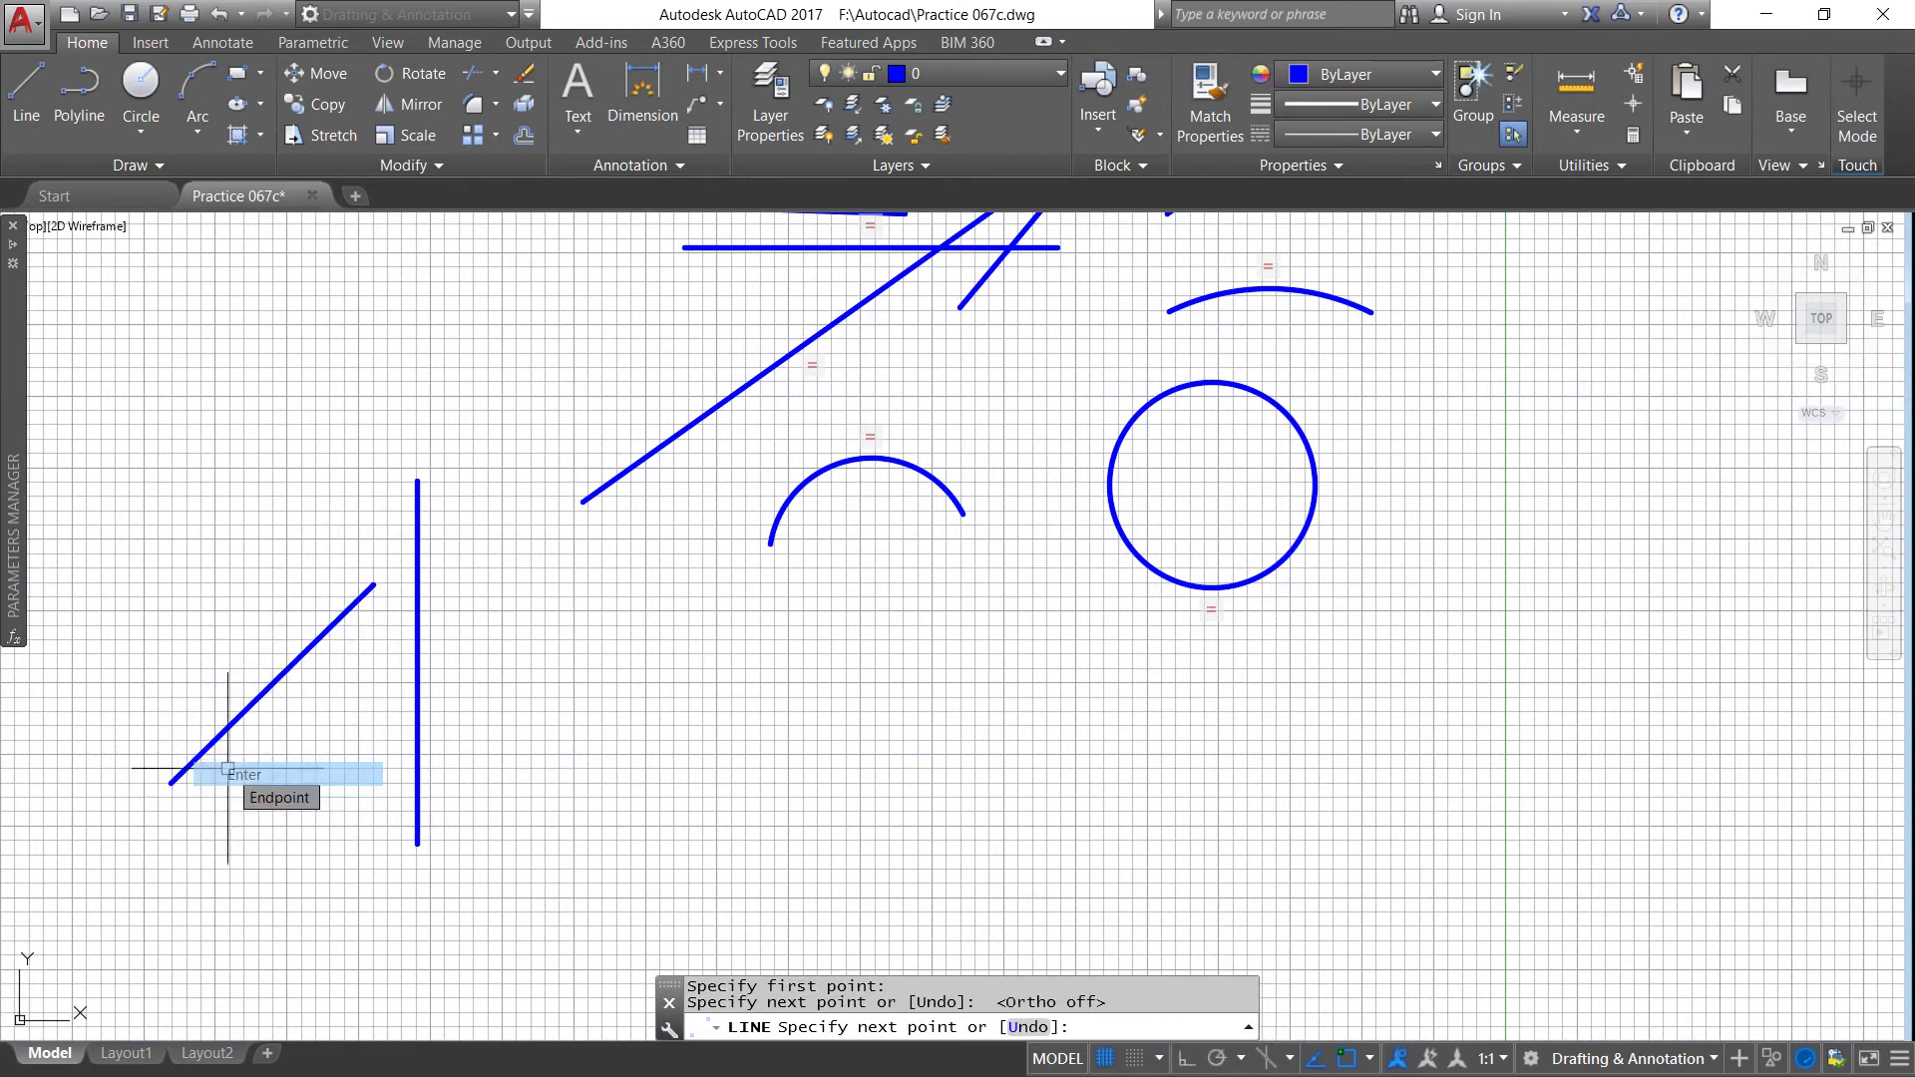
Step: Draw a shorter, steeper slanted line to the right of the vertical line, also sloping down and to the left
{"action": "left_click", "coordinate": [30, 72]}
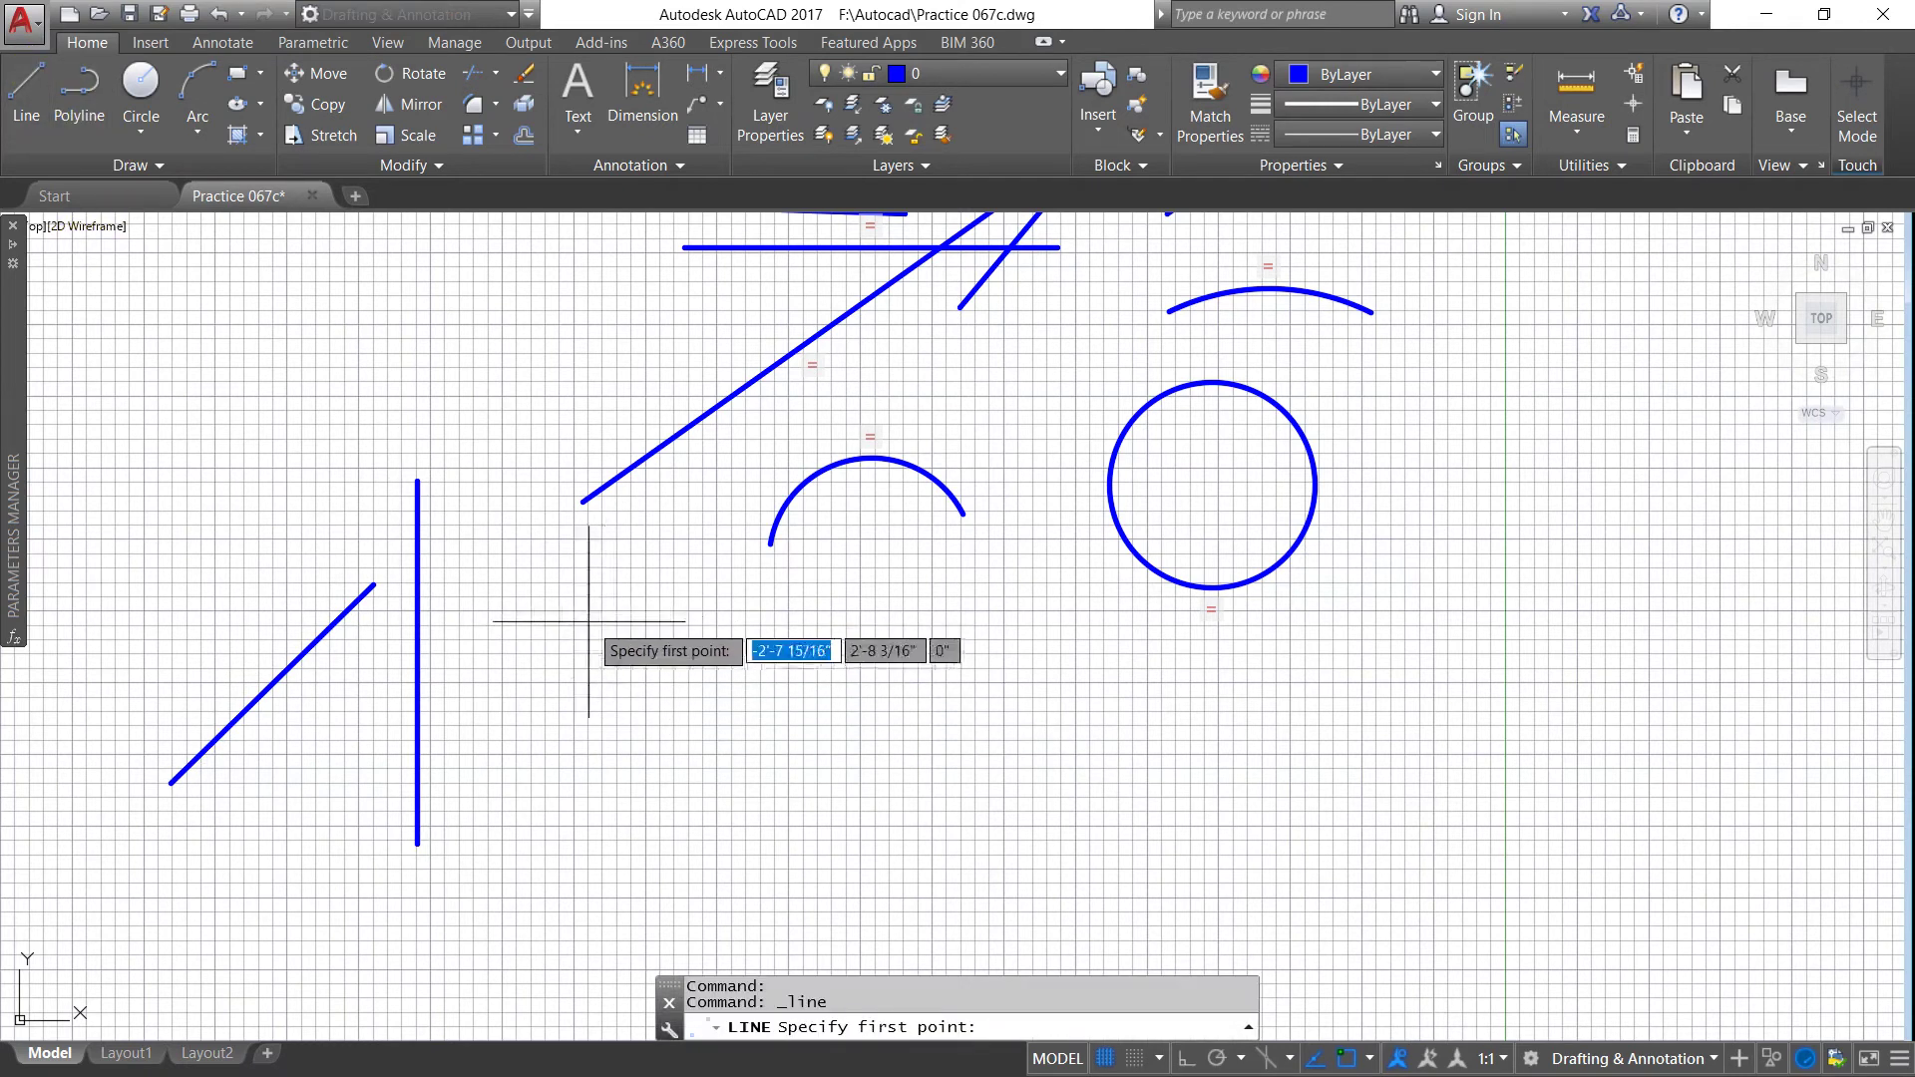
{"action": "left_click", "coordinate": [622, 634]}
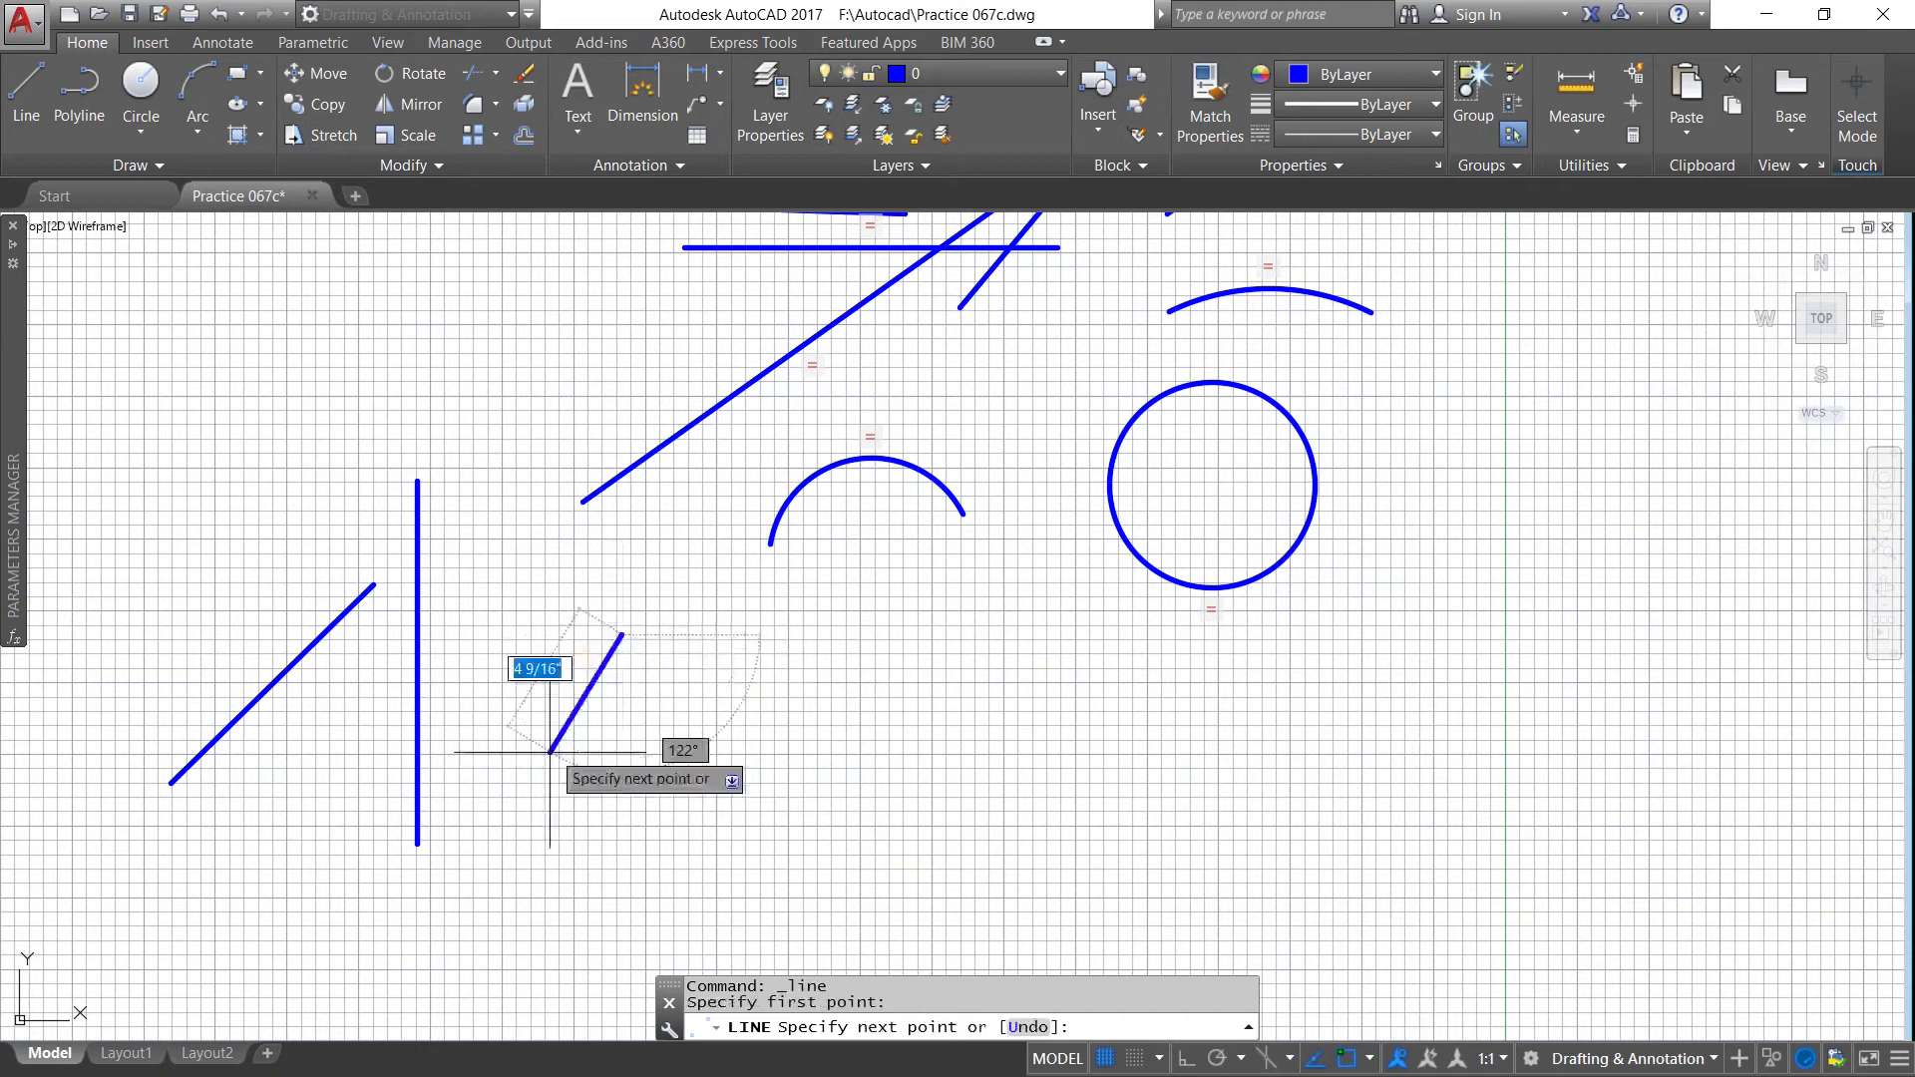
{"action": "left_click", "coordinate": [526, 818]}
{"action": "right_click", "coordinate": [526, 818]}
{"action": "left_click", "coordinate": [579, 834]}
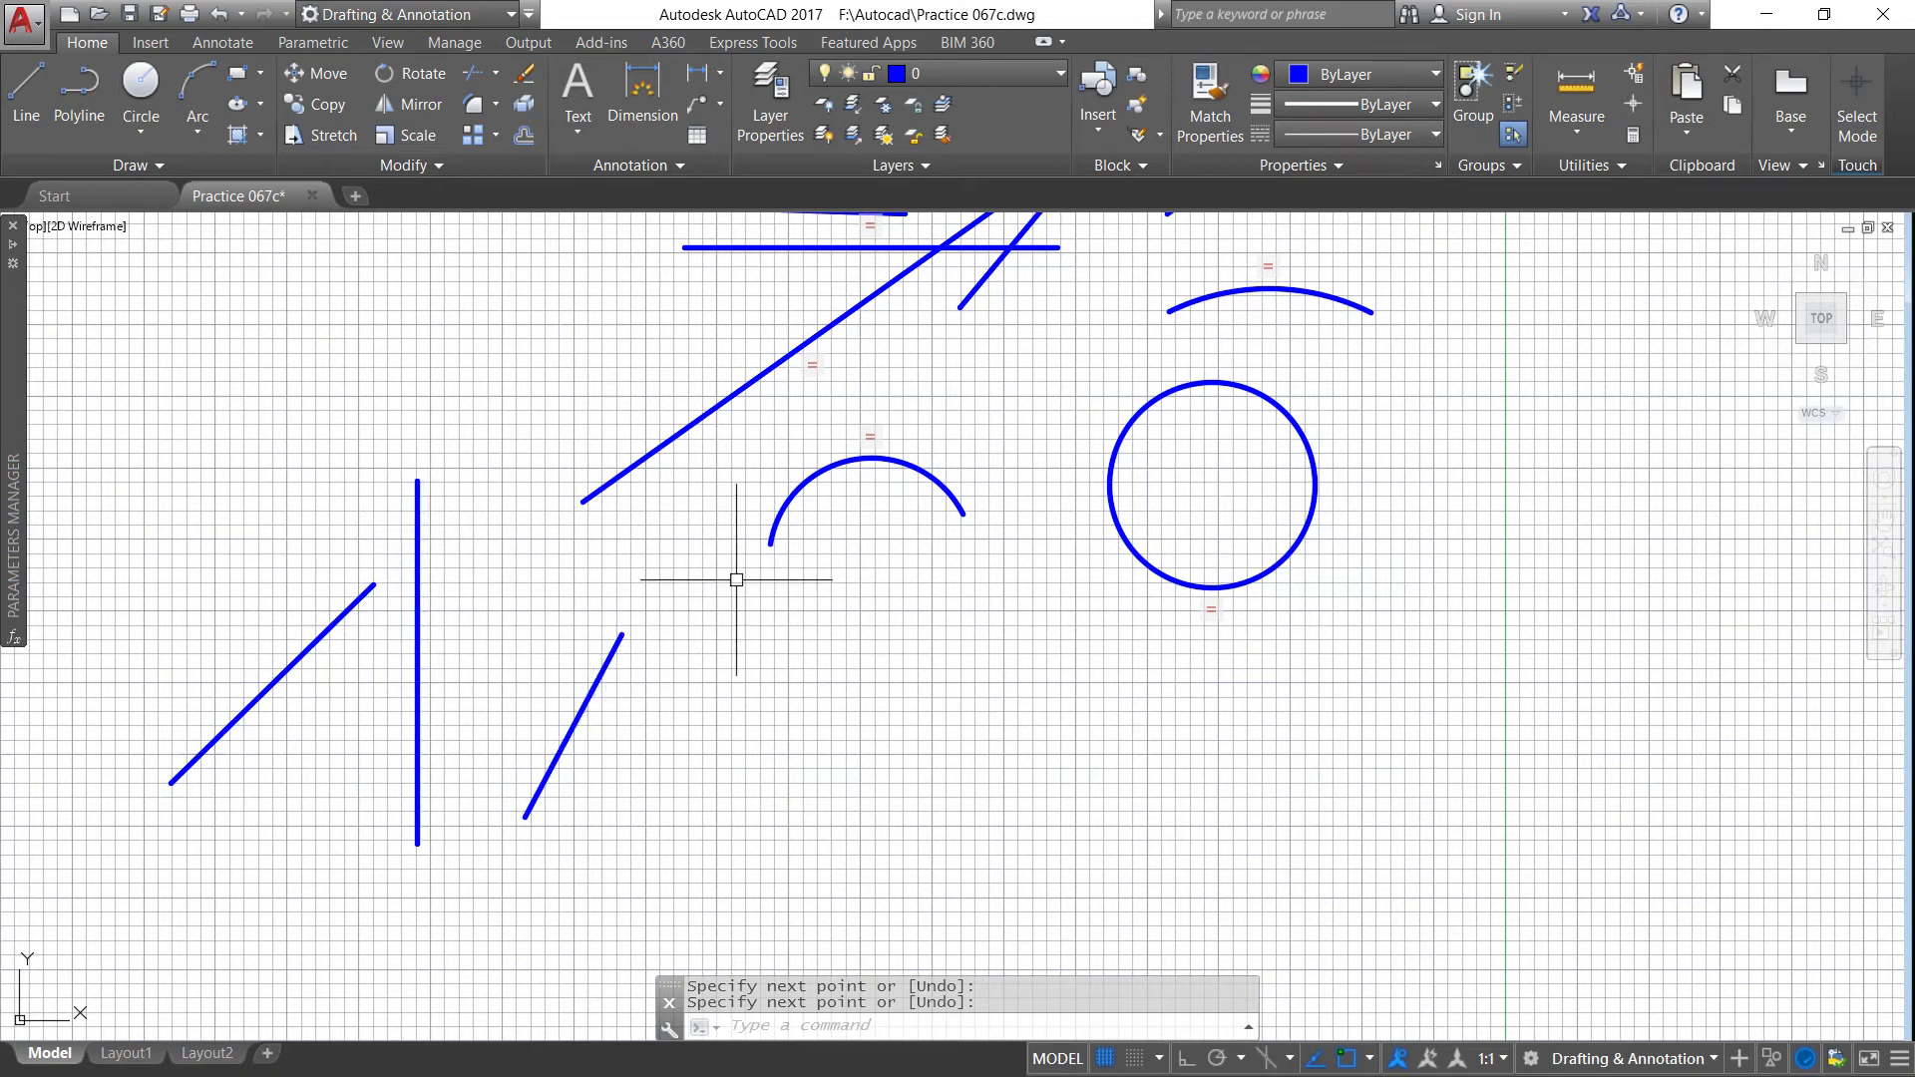
Step: Apply a Symmetric constraint to the left and right slanted lines, using the vertical line as the symmetry line
{"action": "left_click", "coordinate": [325, 115]}
{"action": "left_click", "coordinate": [327, 45]}
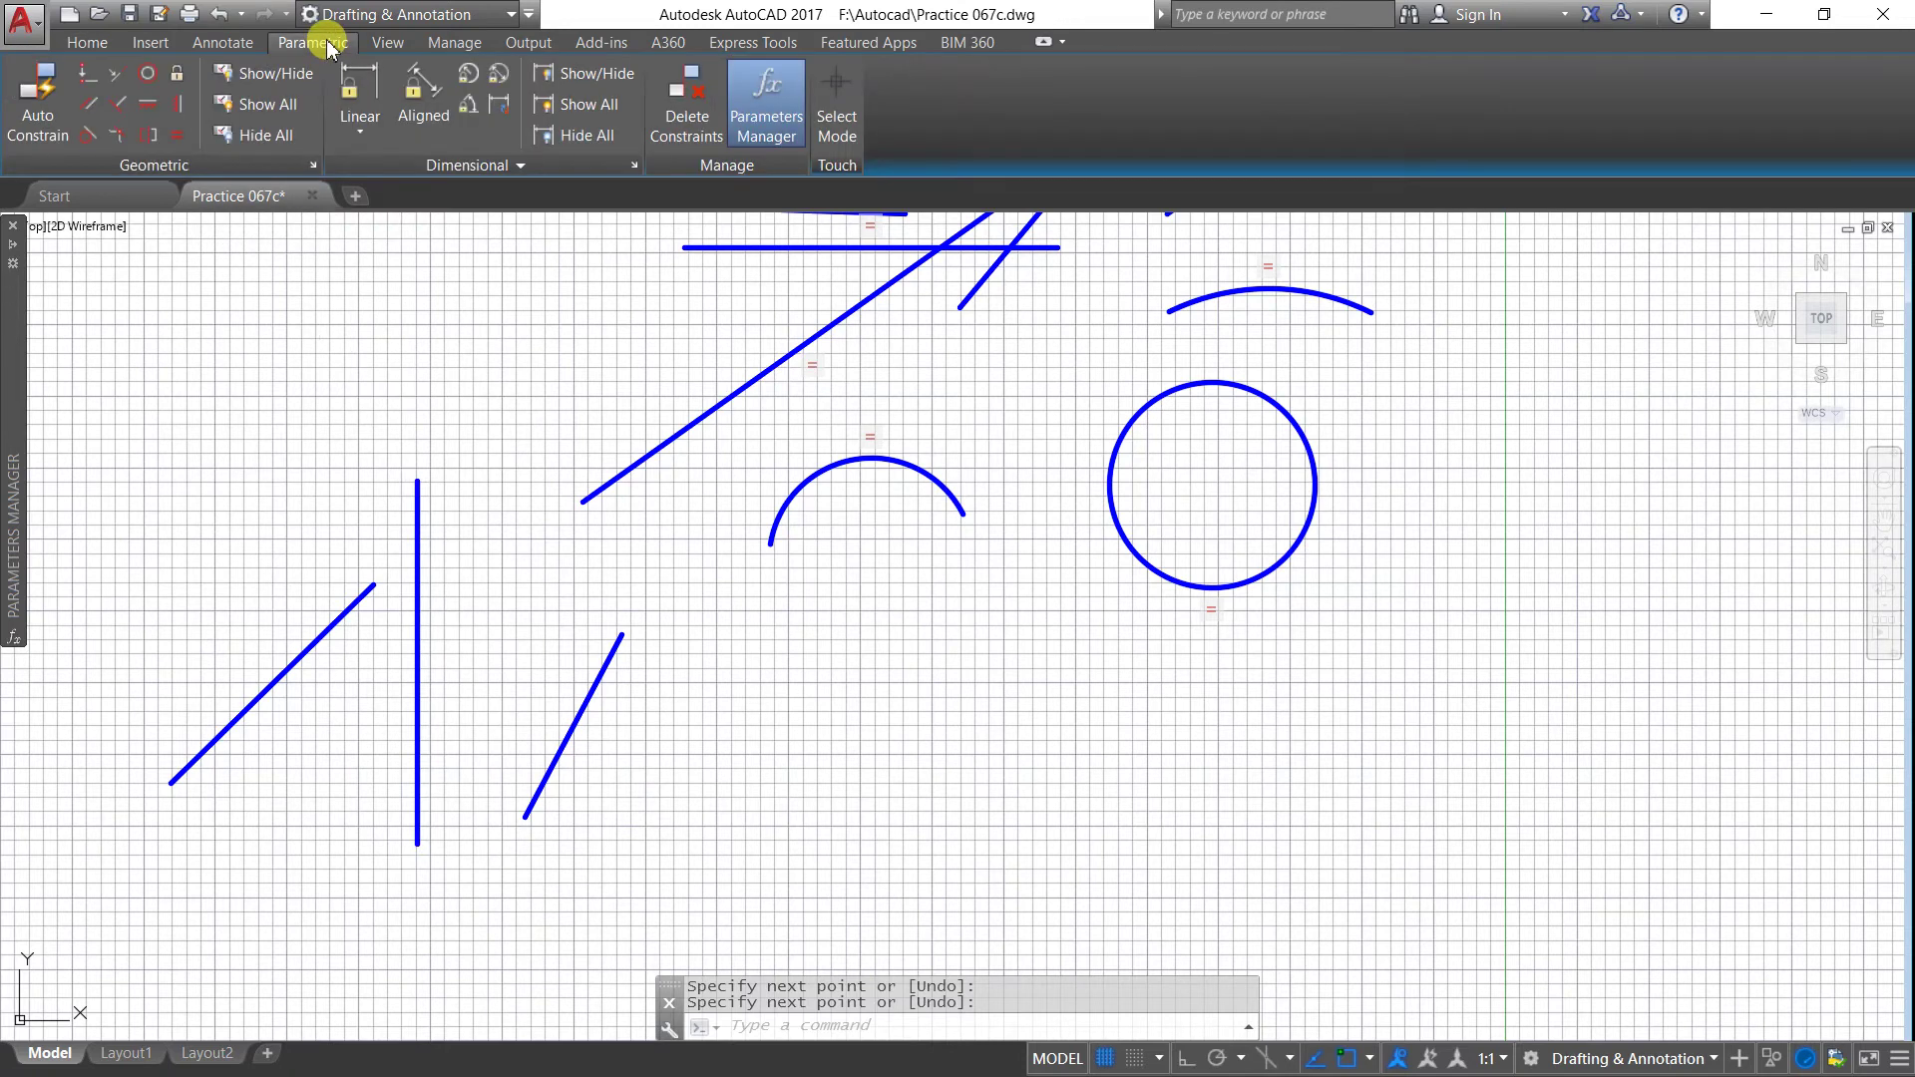
{"action": "left_click", "coordinate": [146, 135]}
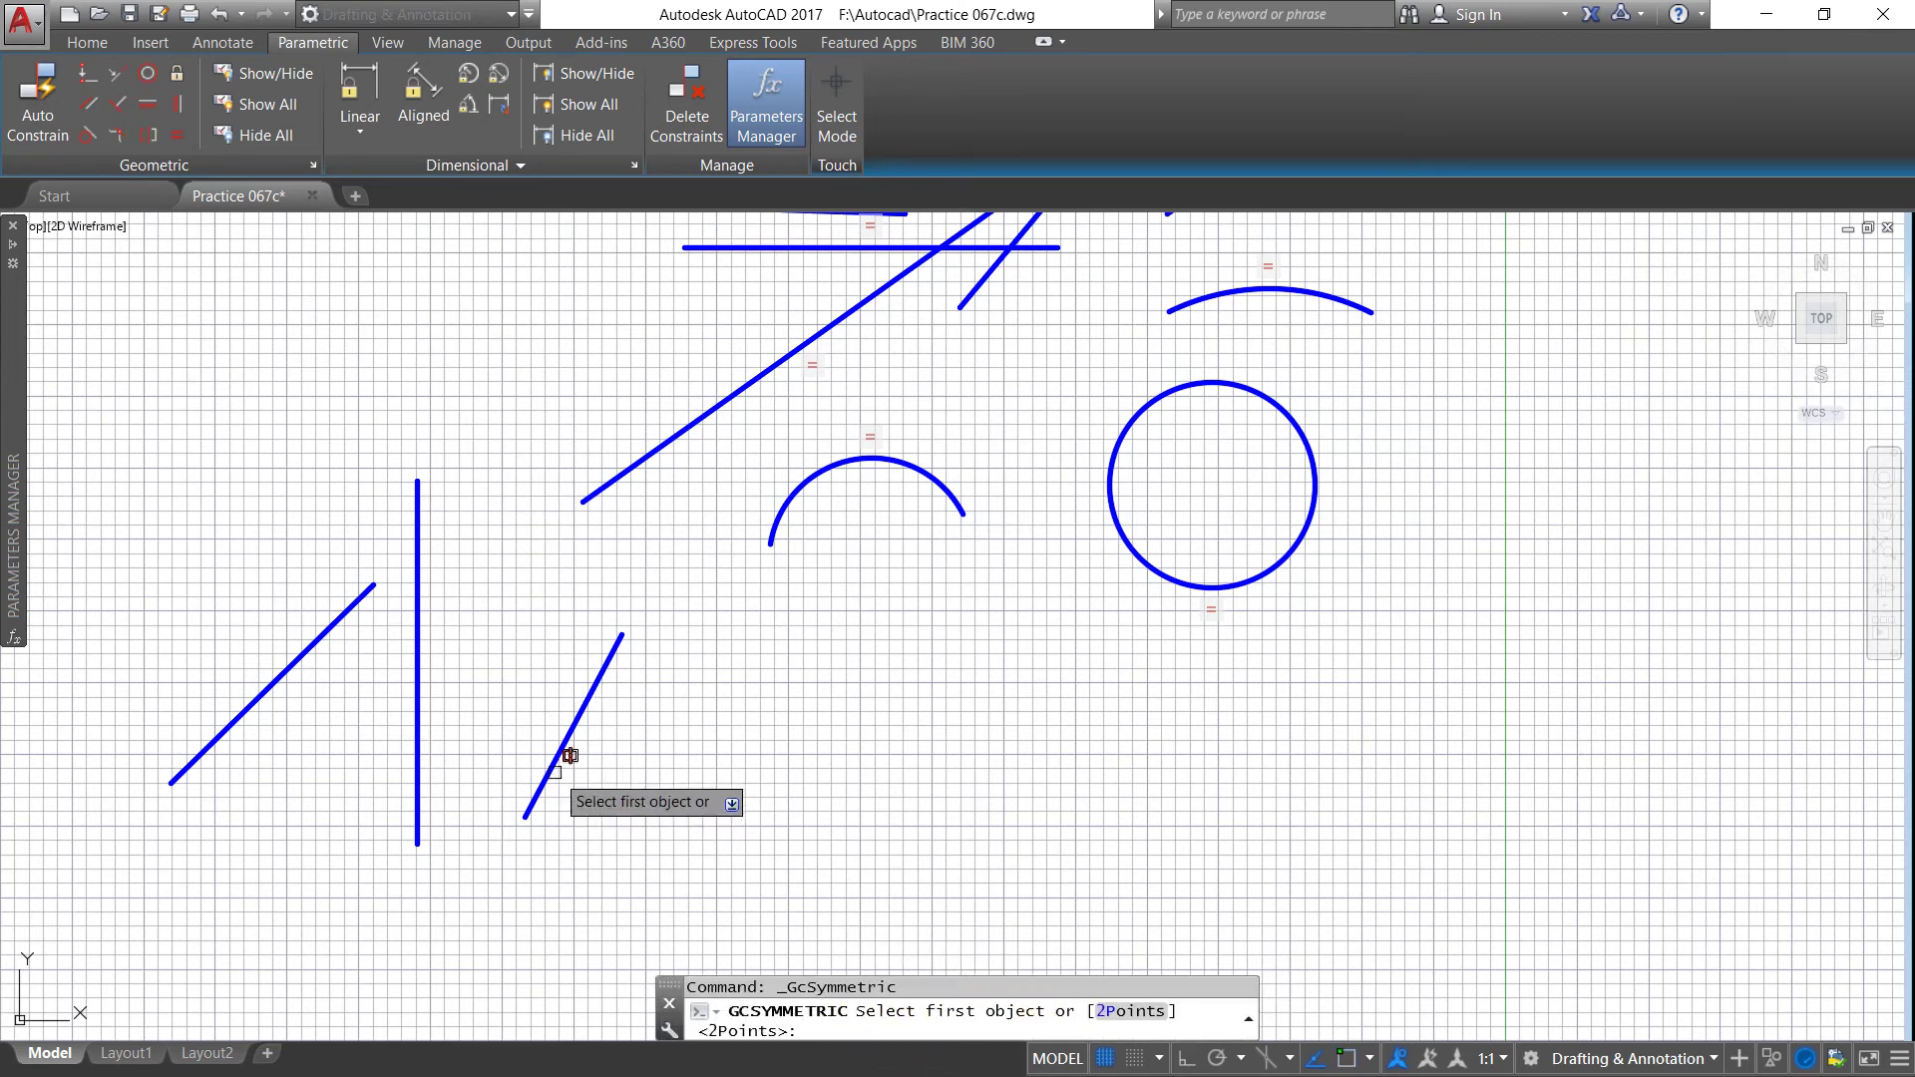
{"action": "left_click", "coordinate": [331, 621]}
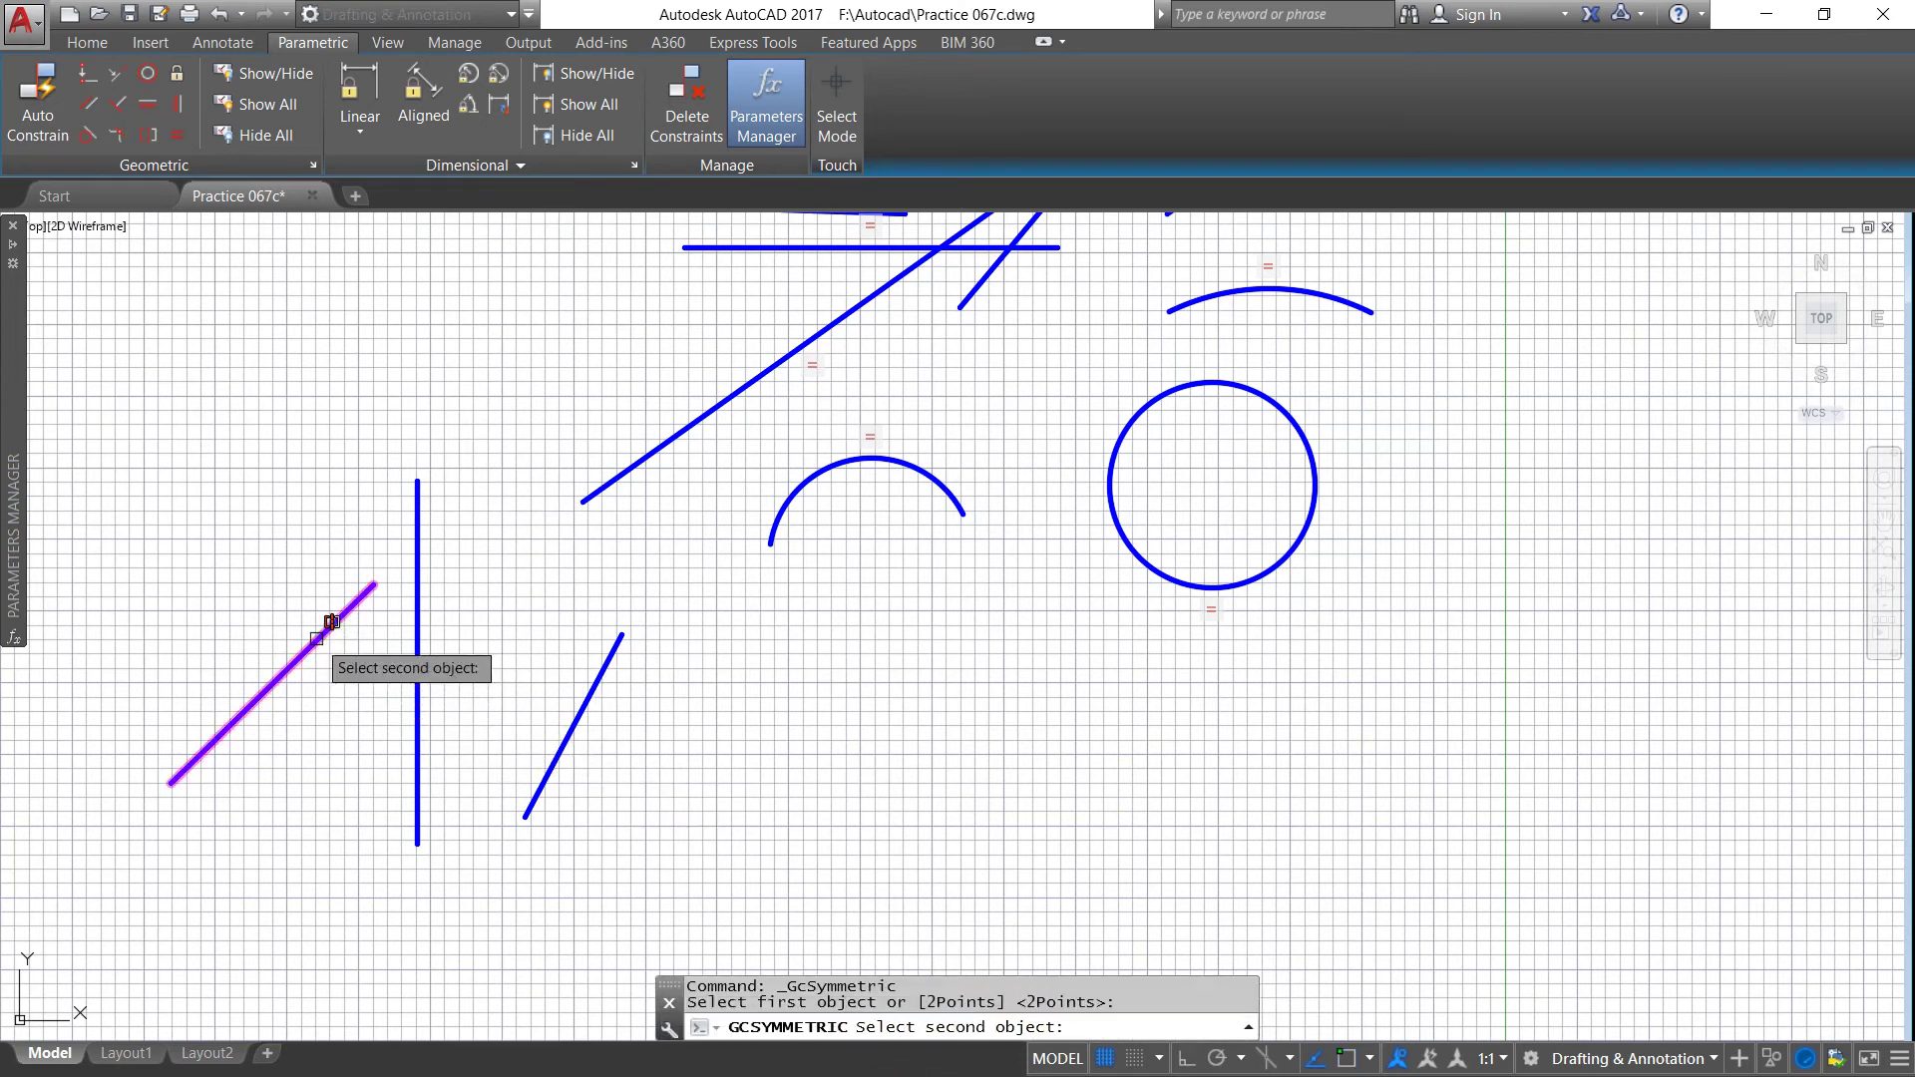
{"action": "left_click", "coordinate": [603, 685]}
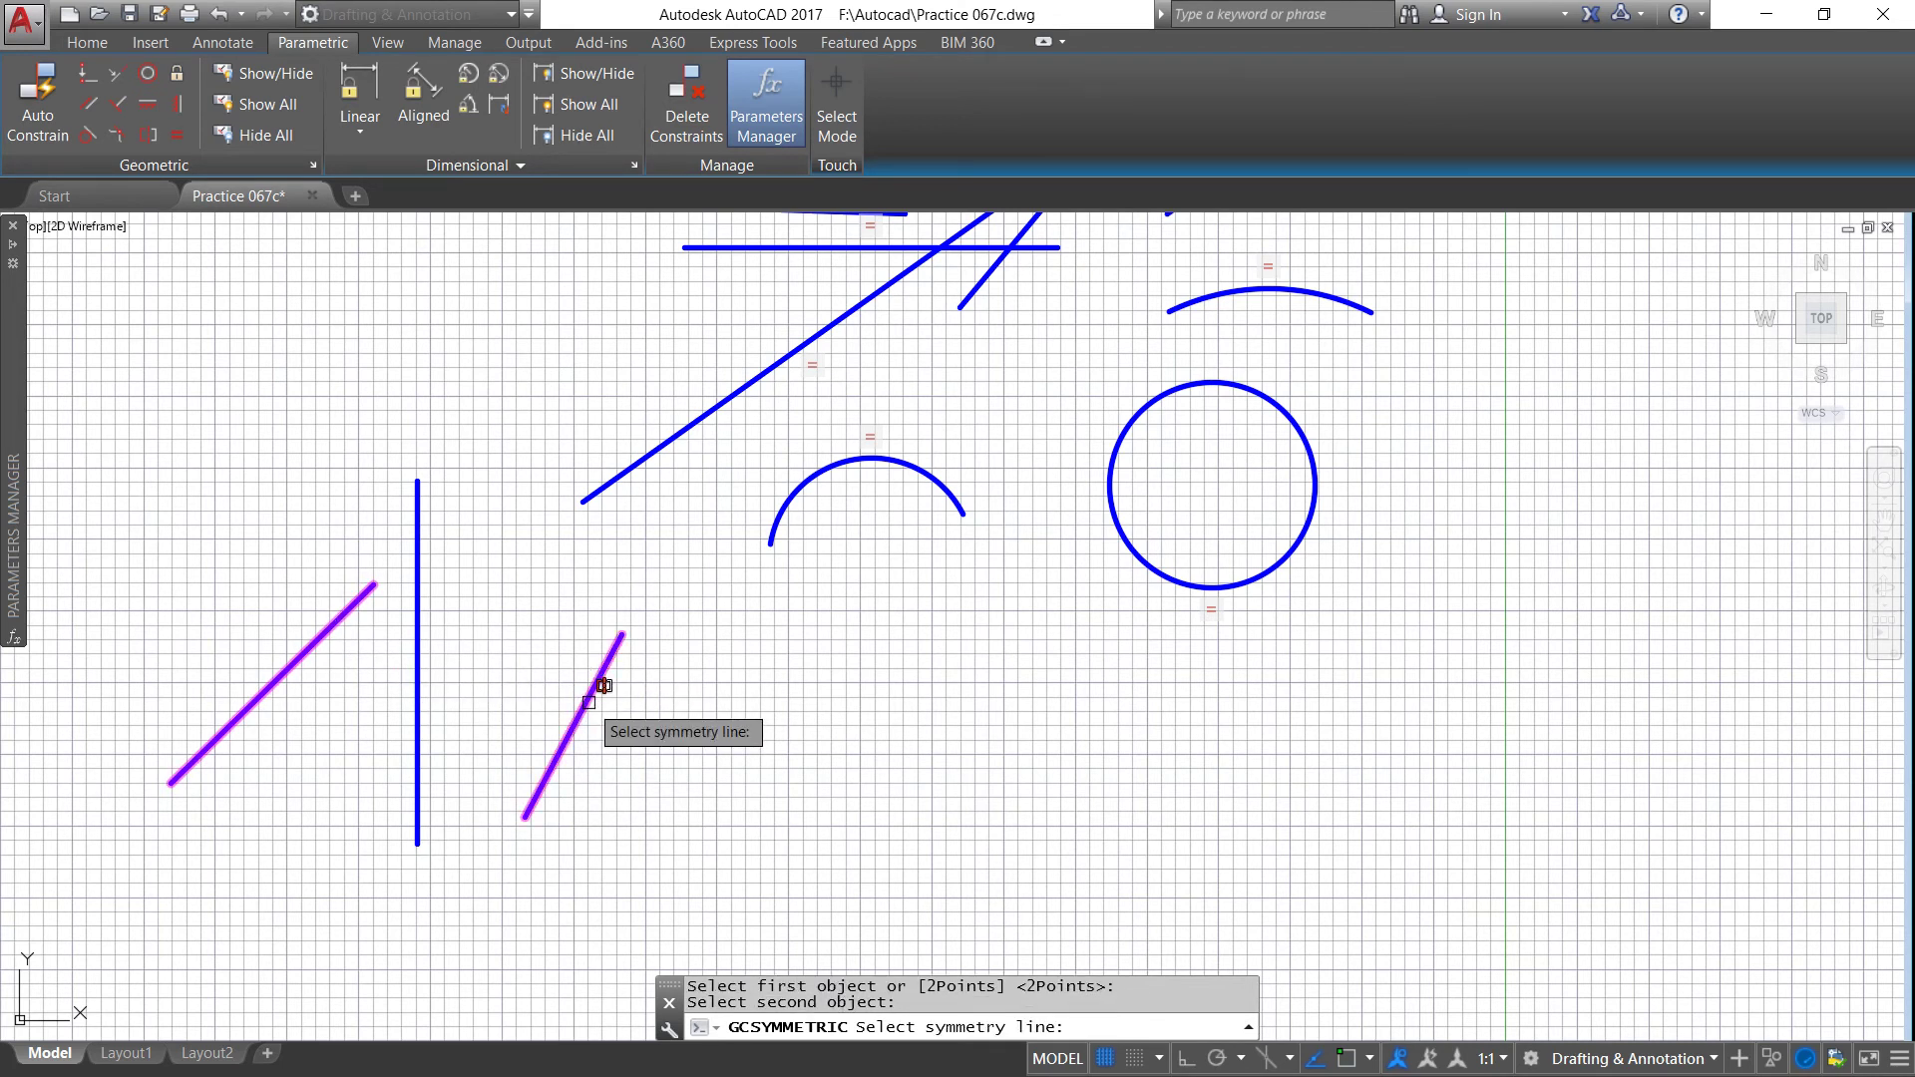
{"action": "left_click", "coordinate": [418, 668]}
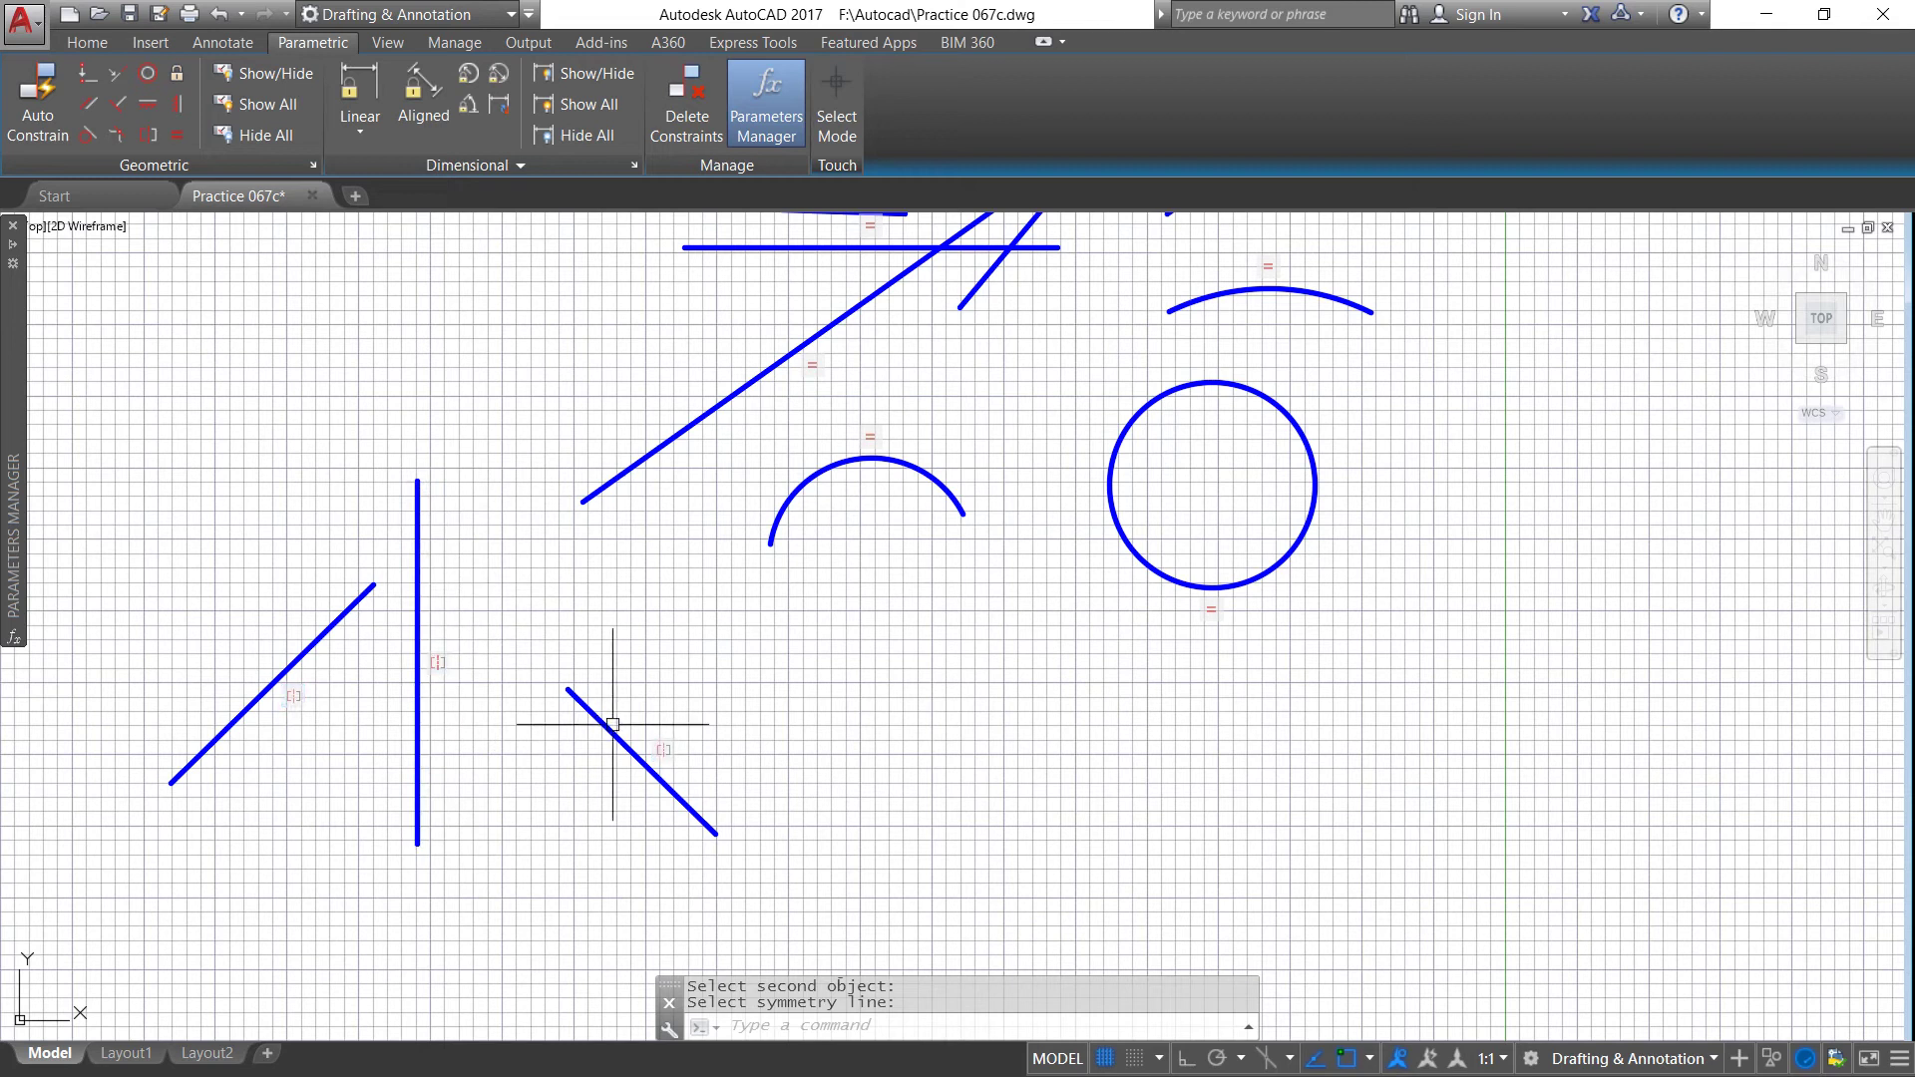
Step: Lengthen the right slanted line by stretching its upper endpoint up and inward, close to the symmetry line, and clear the selection
{"action": "left_click", "coordinate": [585, 702]}
{"action": "left_click", "coordinate": [568, 689]}
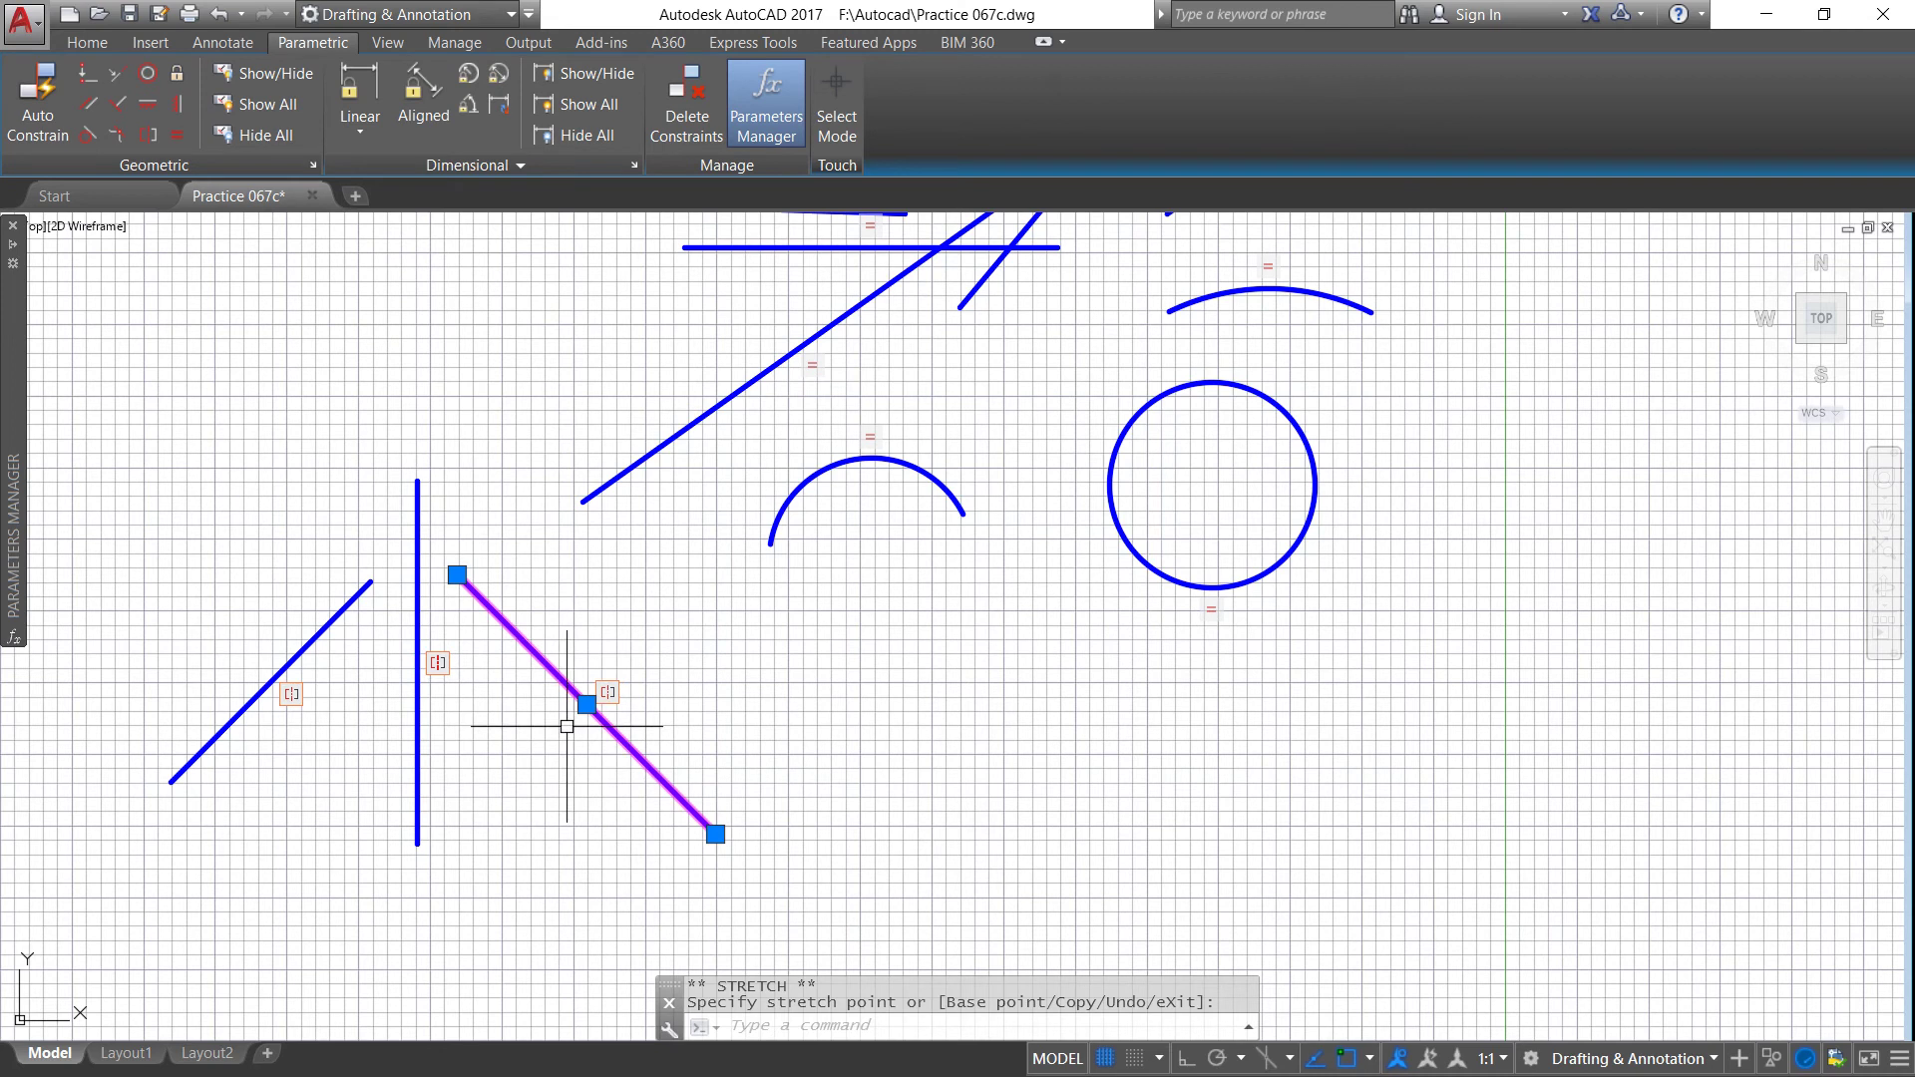
{"action": "key", "text": "Escape"}
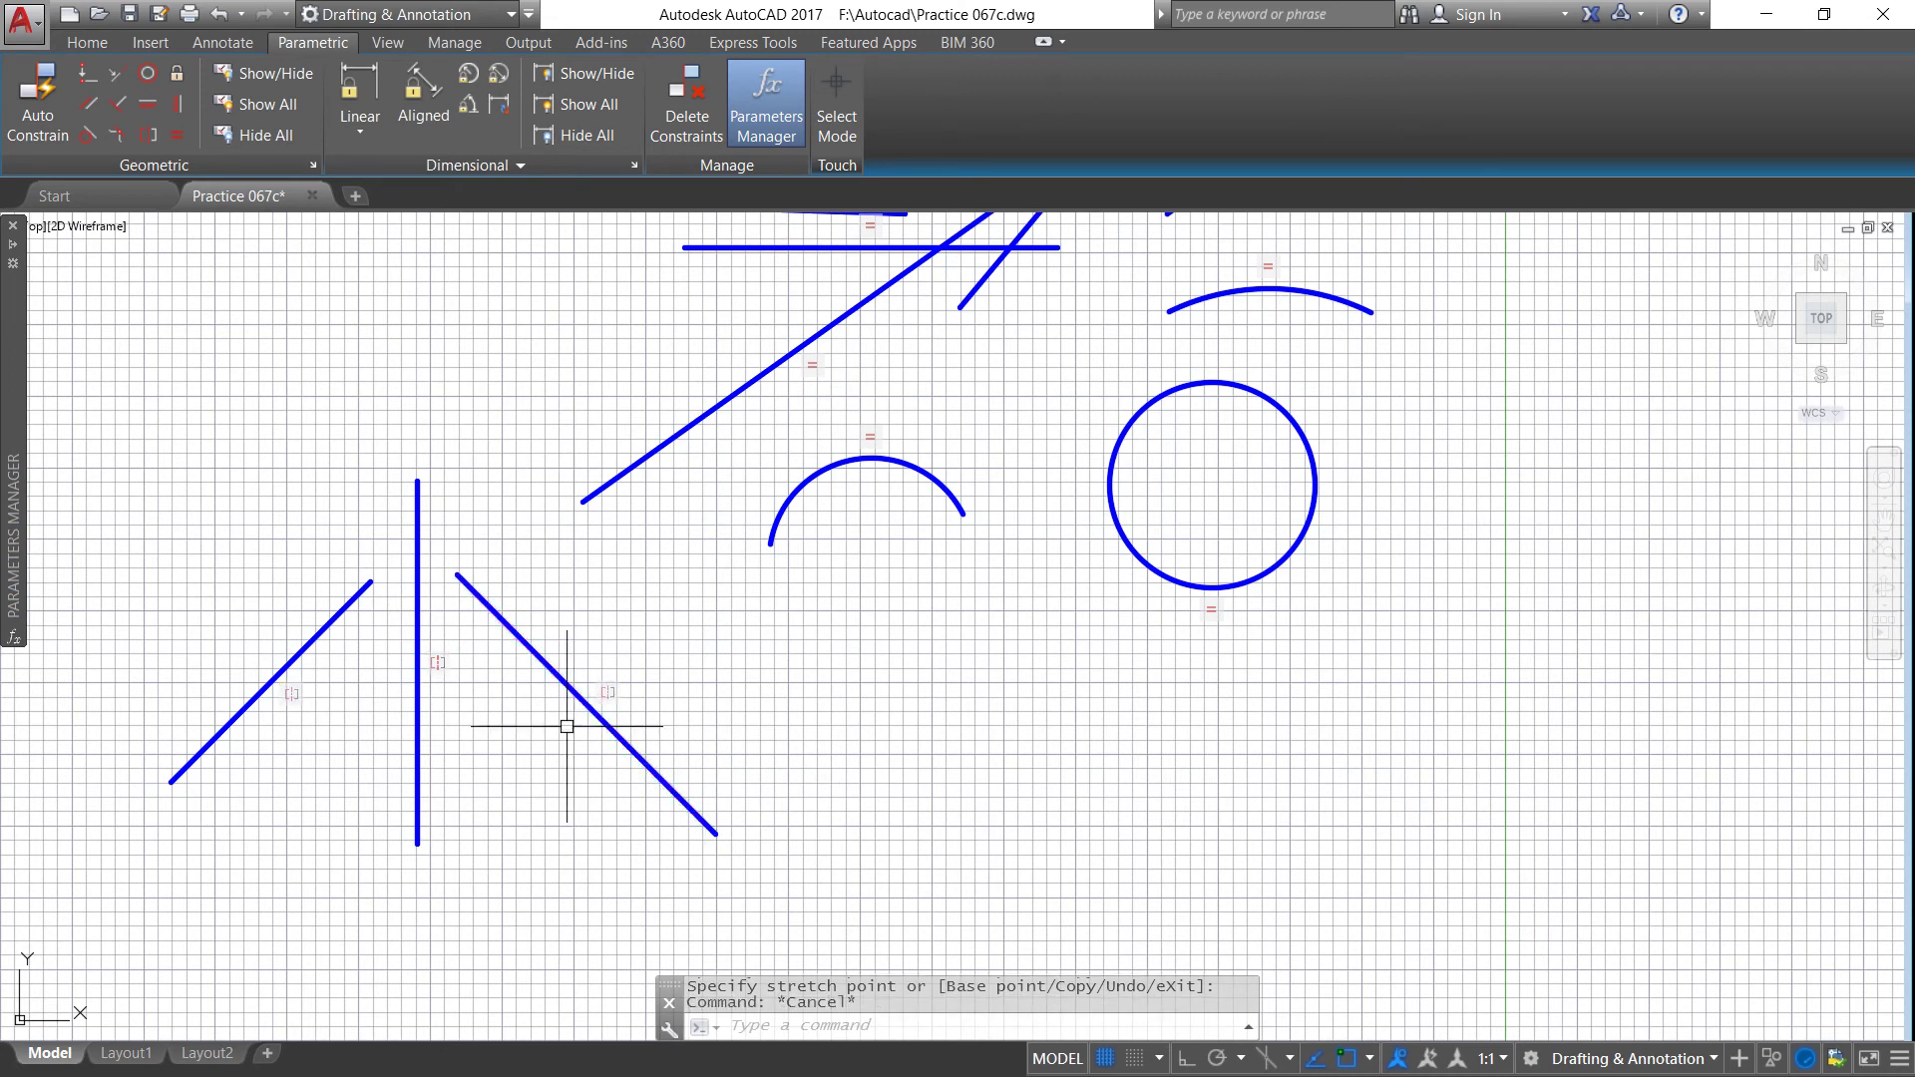
Step: Stretch the right slanted line's upper endpoint outward from the symmetry line in two moves until the line stands nearly upright
{"action": "left_click", "coordinate": [575, 693]}
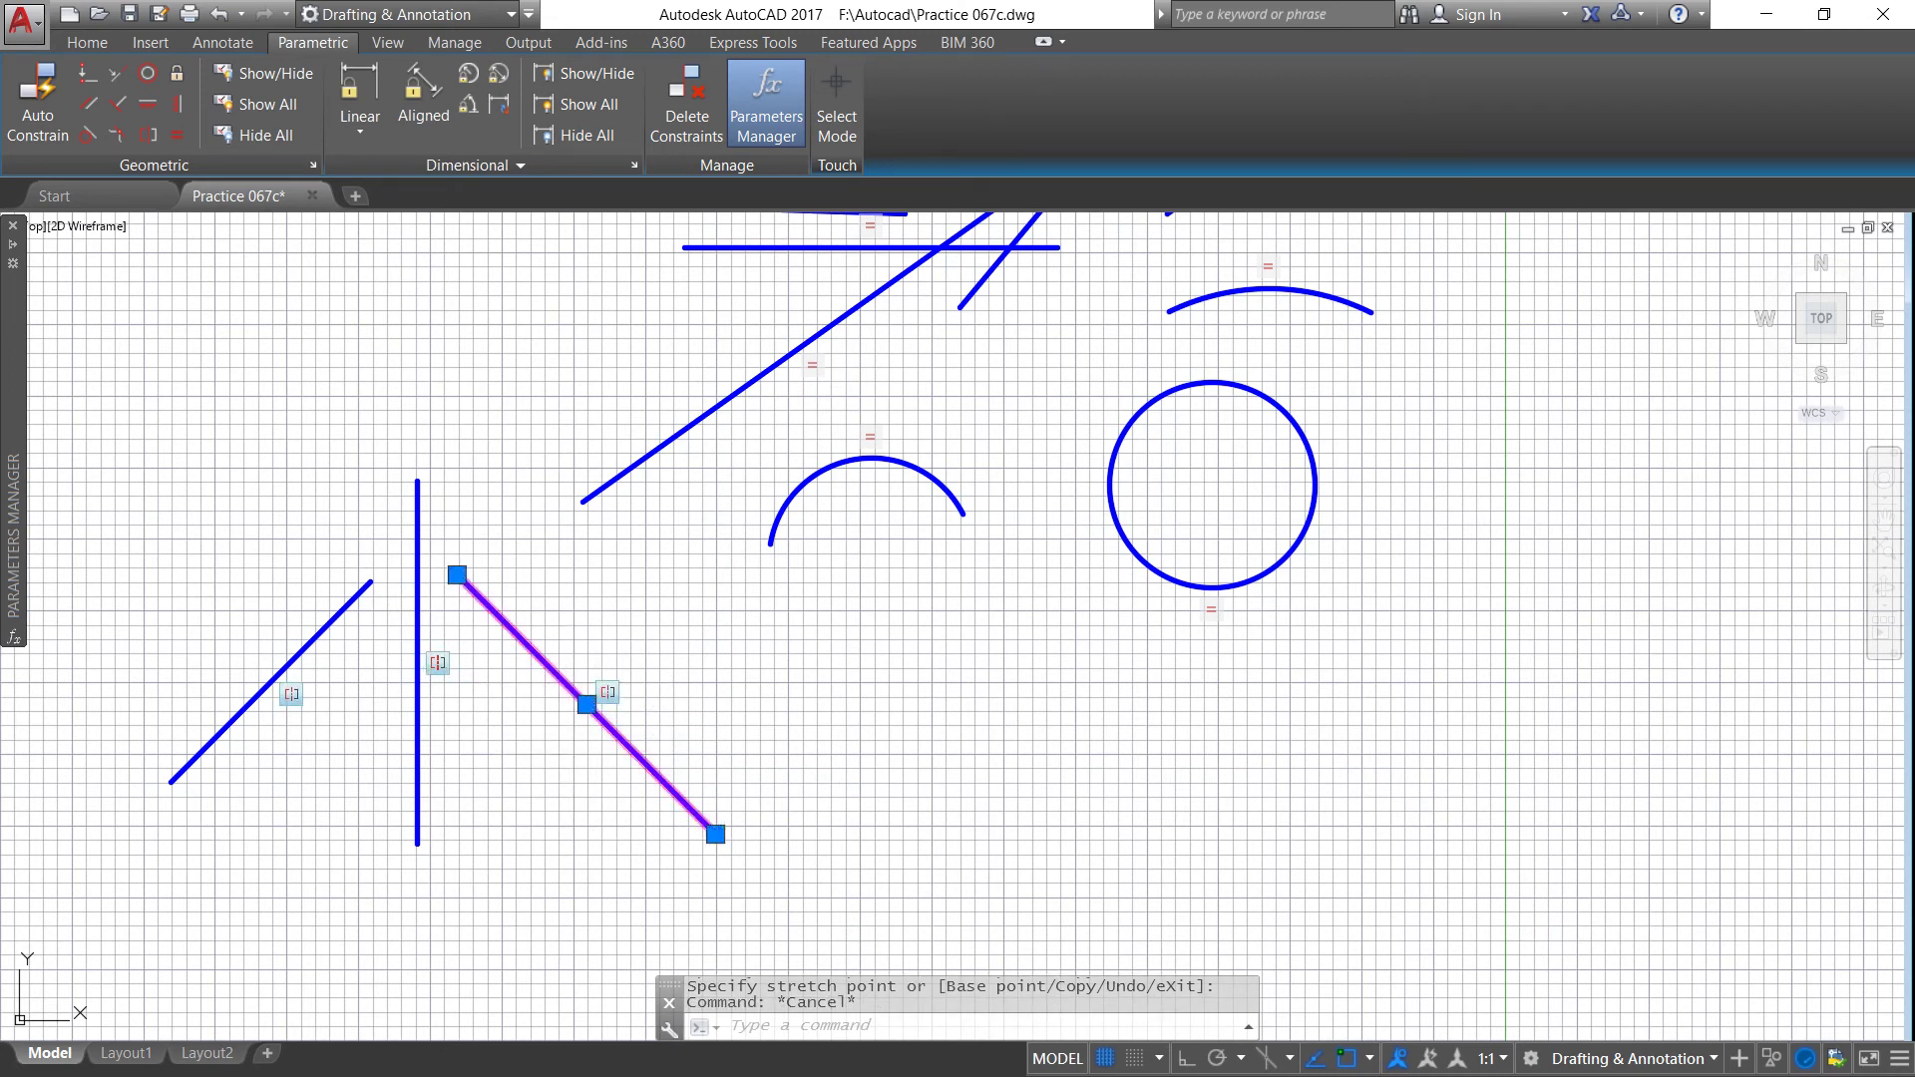
{"action": "left_click", "coordinate": [457, 575]}
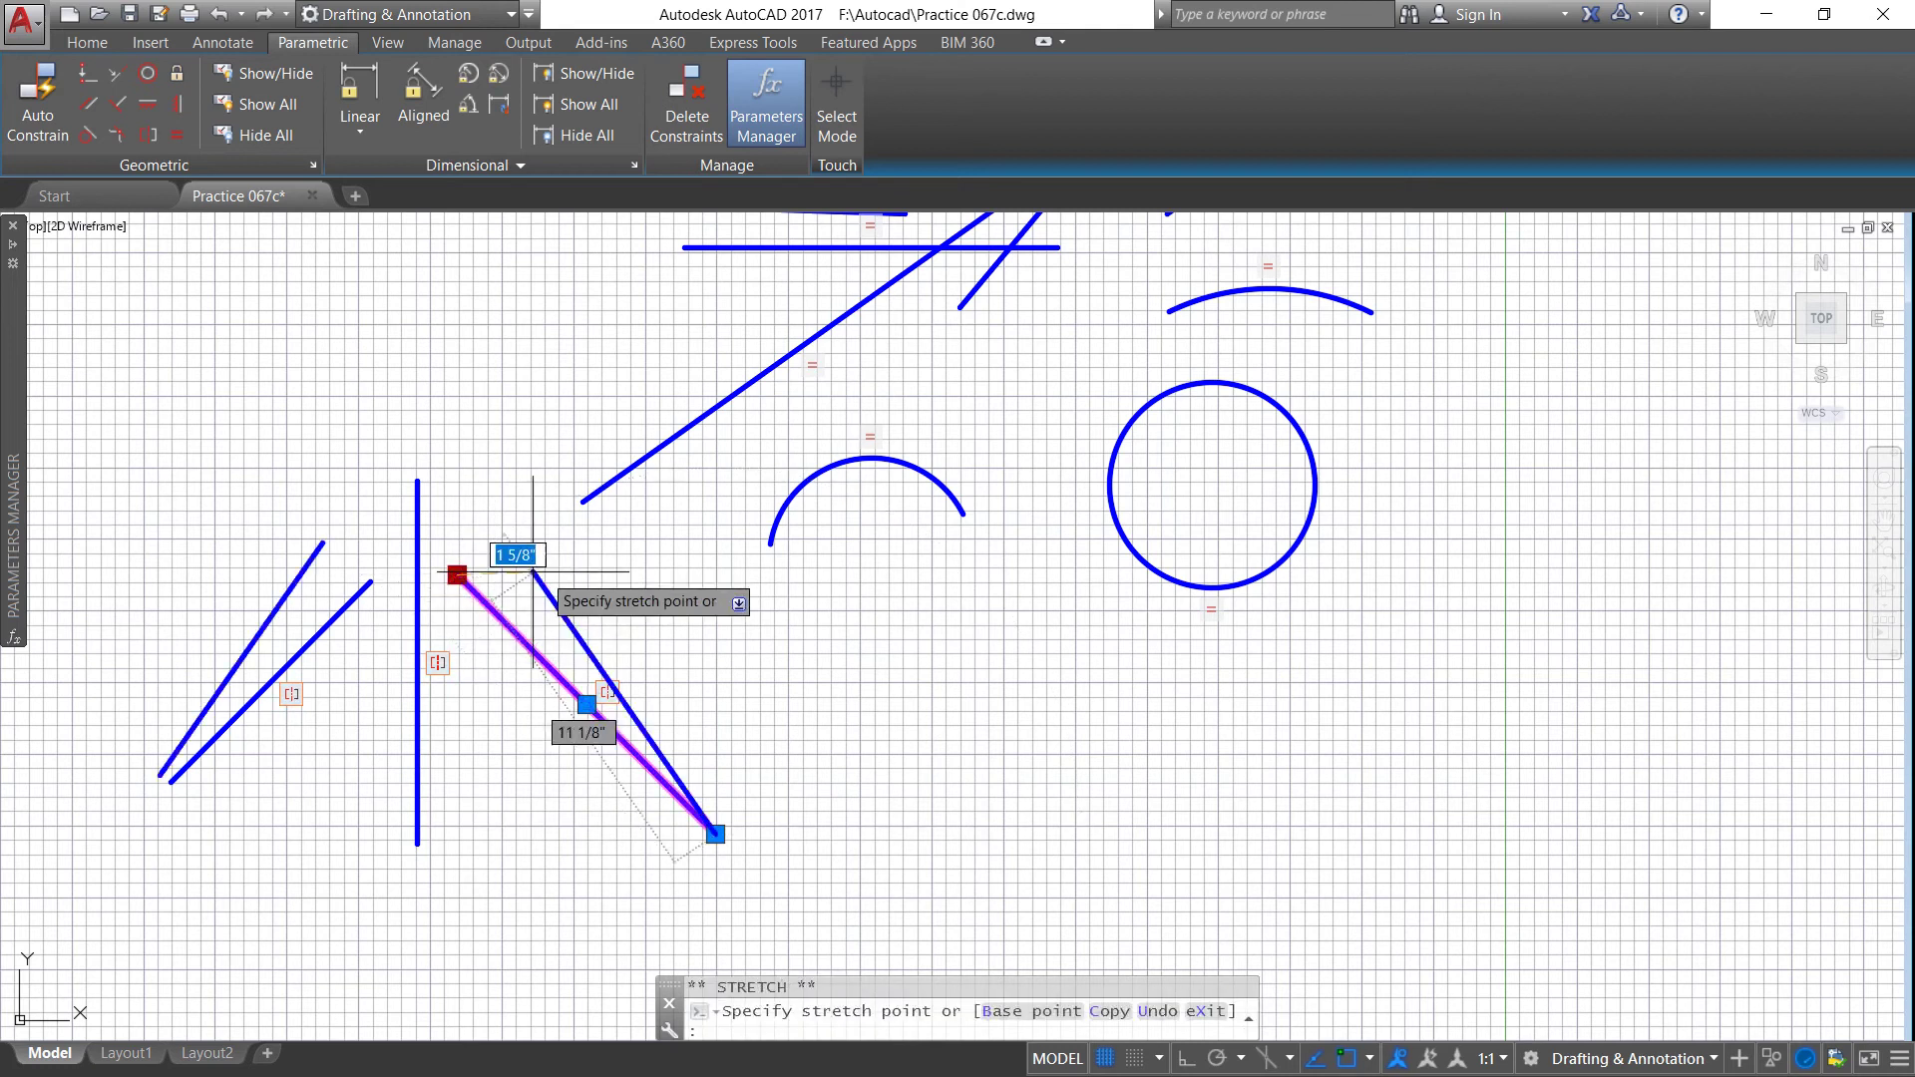
{"action": "left_click", "coordinate": [456, 574]}
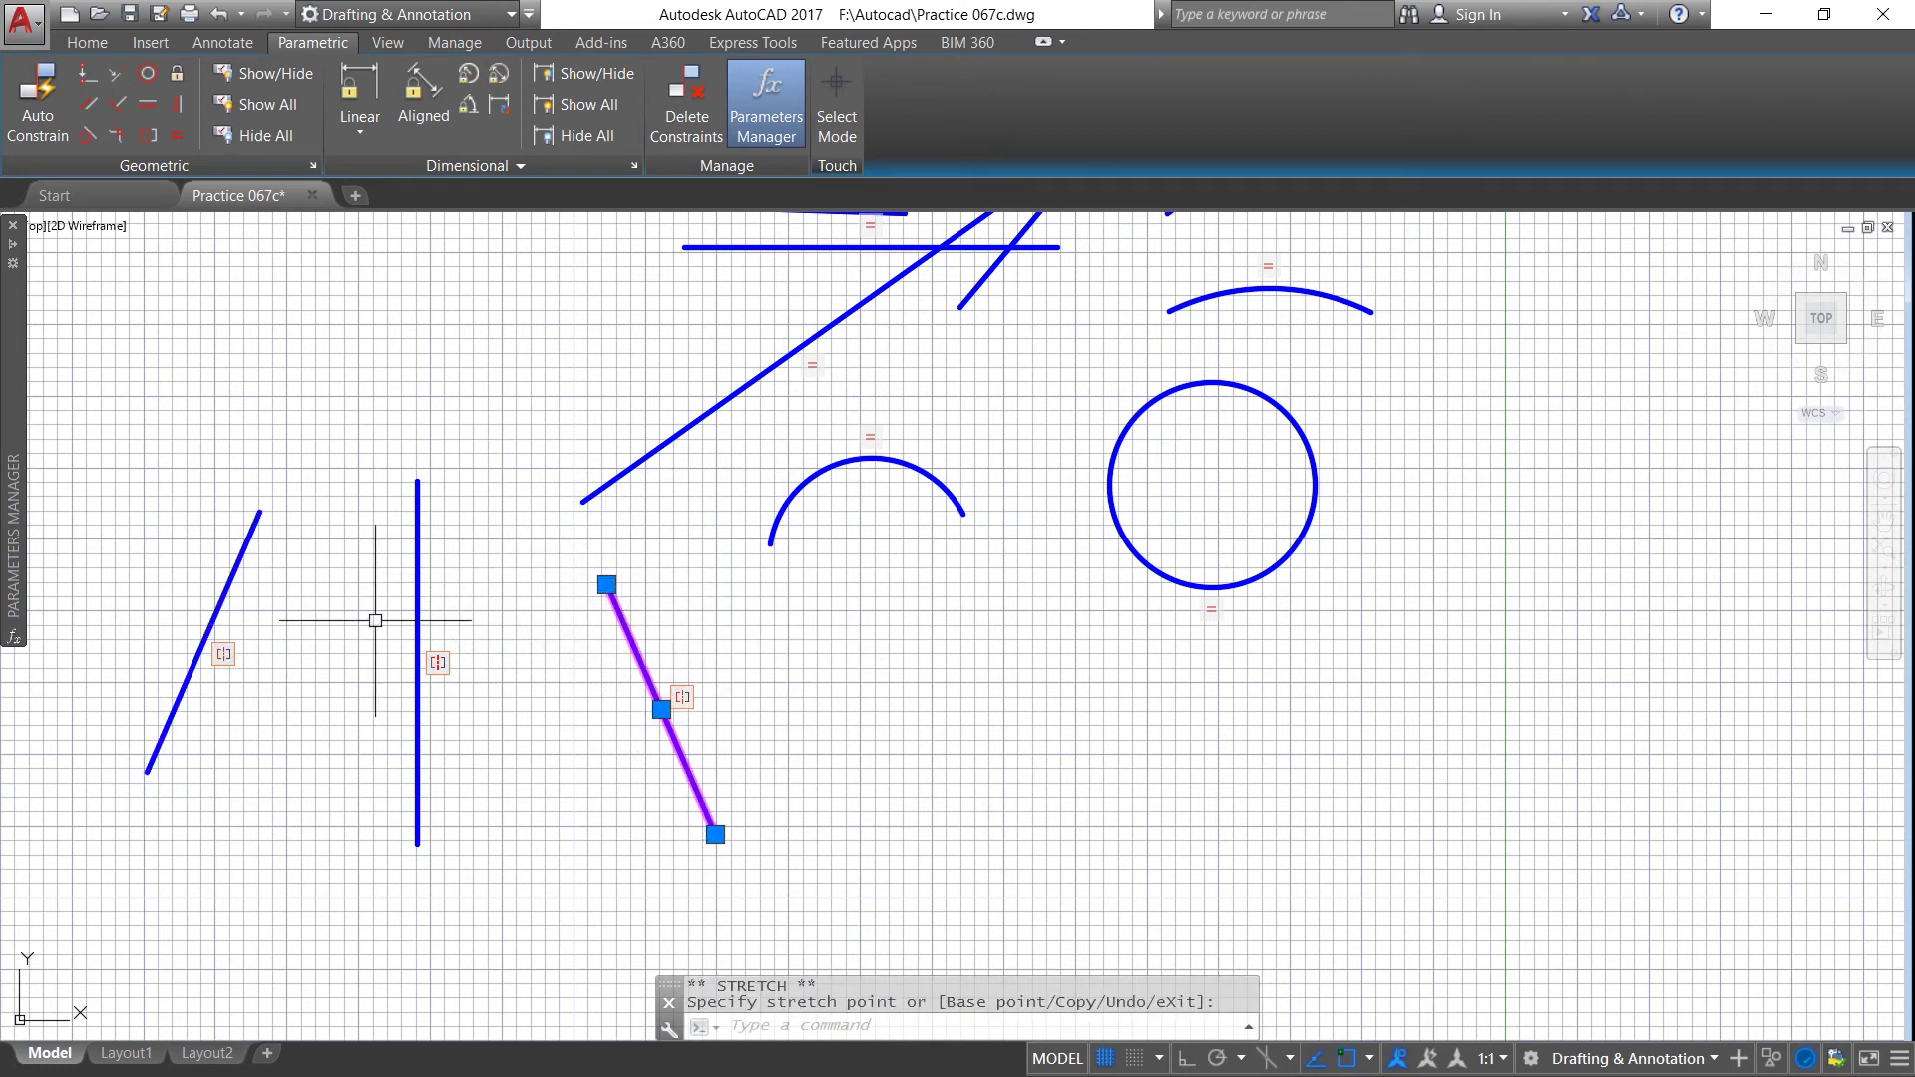
{"action": "left_click", "coordinate": [607, 584]}
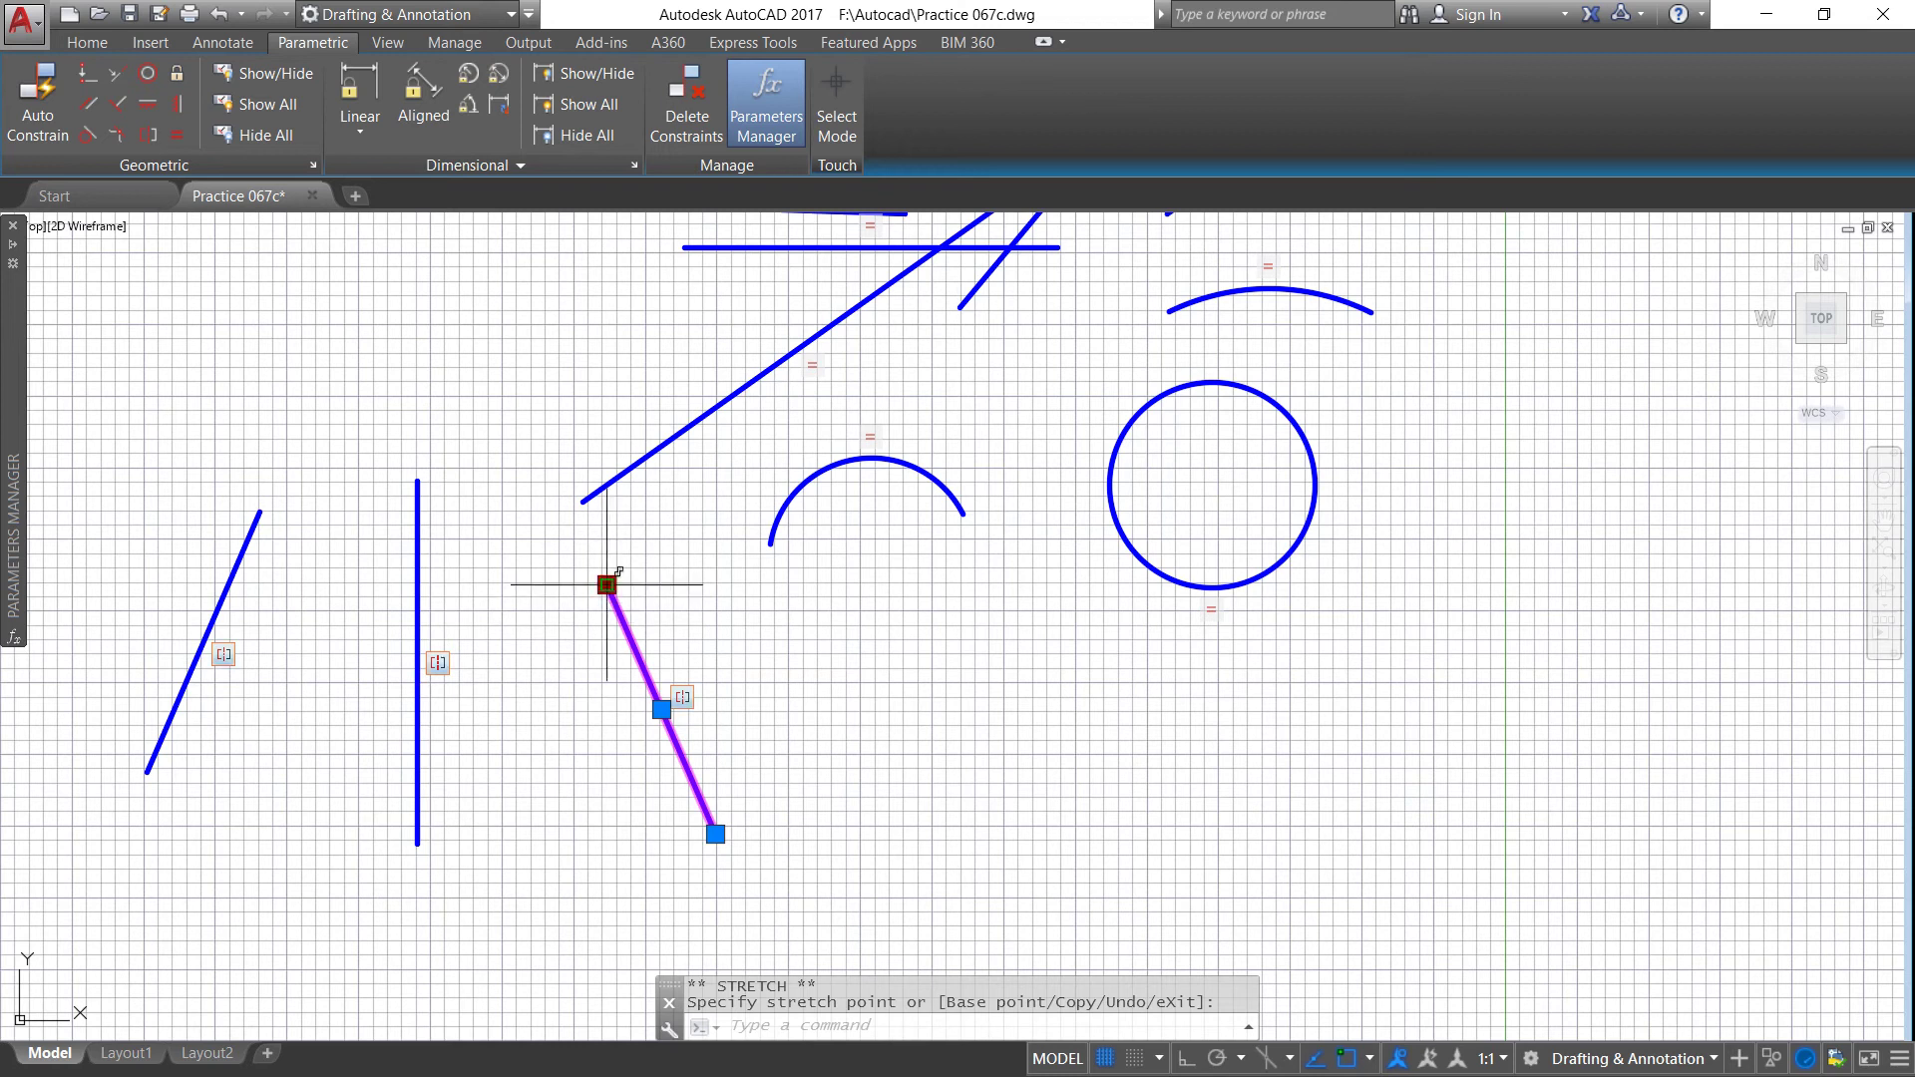
{"action": "left_click", "coordinate": [692, 595]}
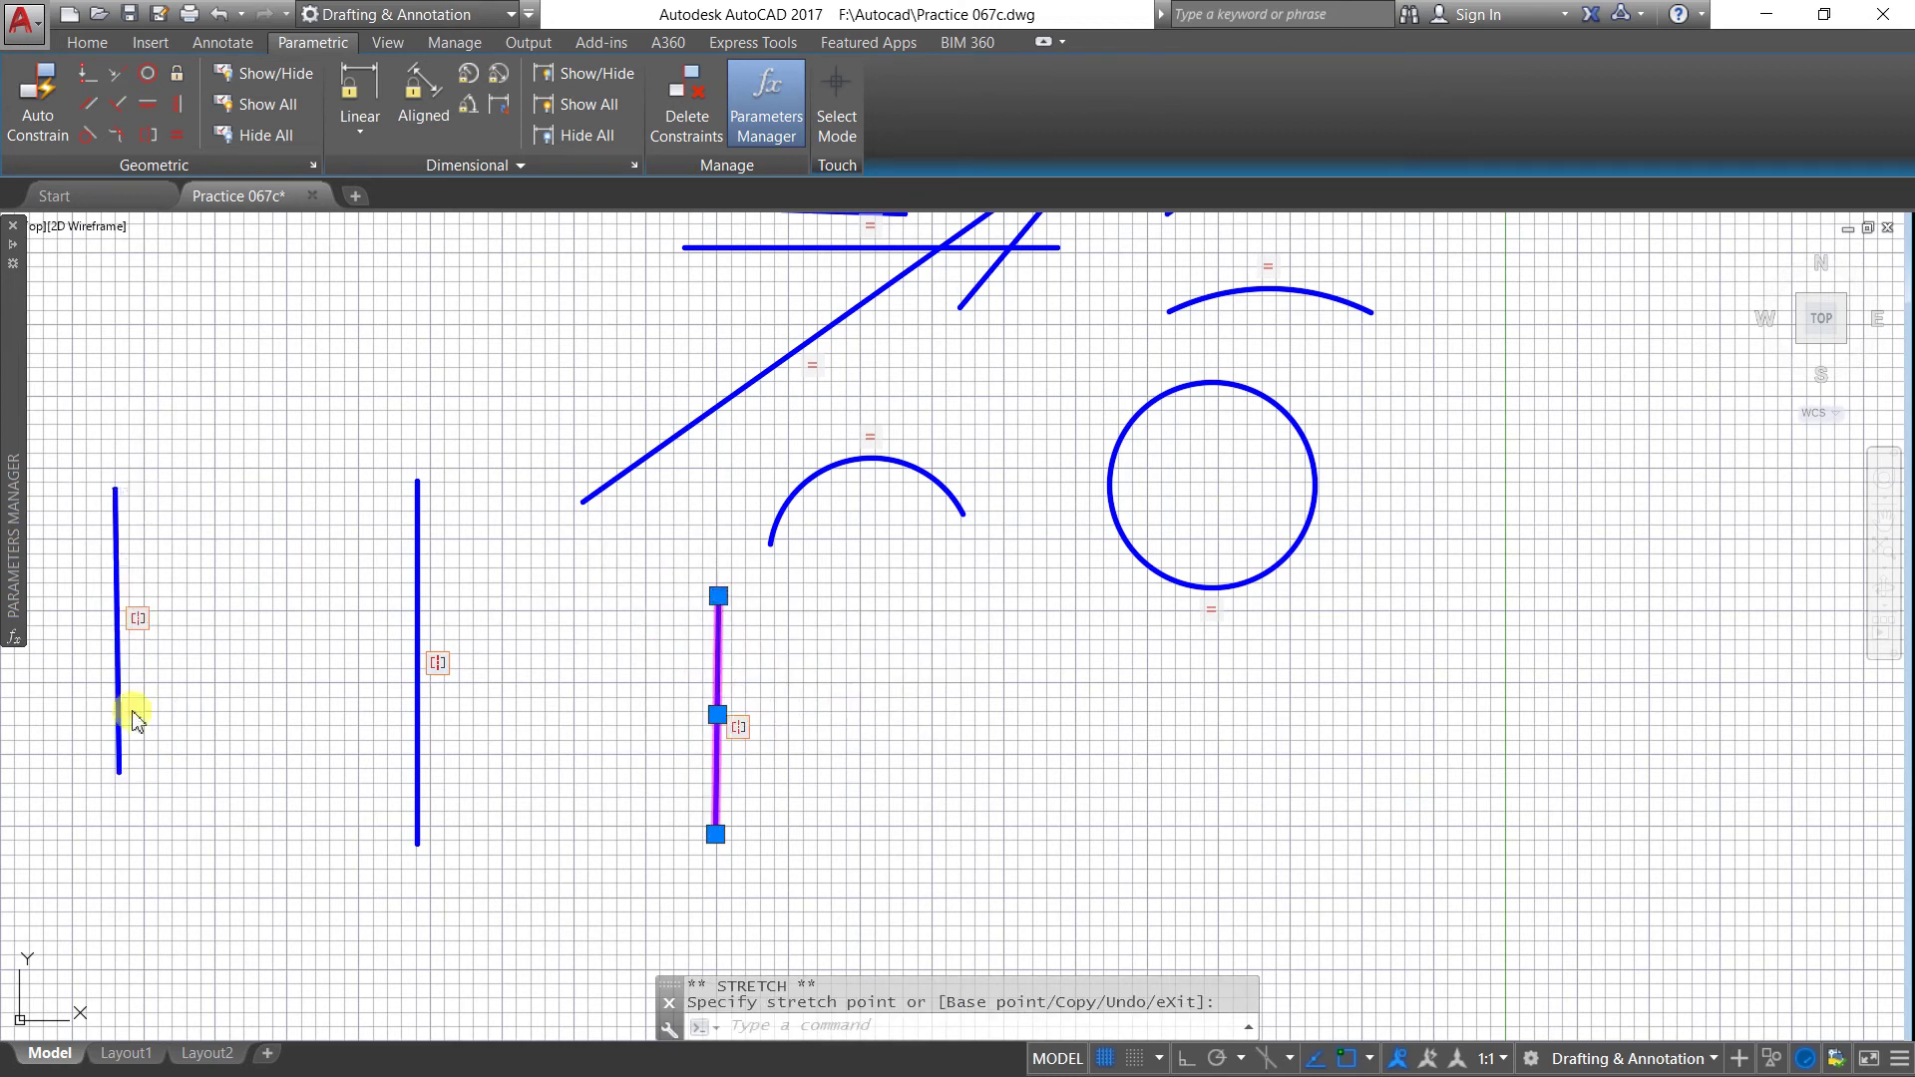
Step: Tilt the left line by stretching its upper endpoint down and inward, then slightly up toward the symmetry line
{"action": "left_click", "coordinate": [121, 505]}
{"action": "left_click", "coordinate": [115, 489]}
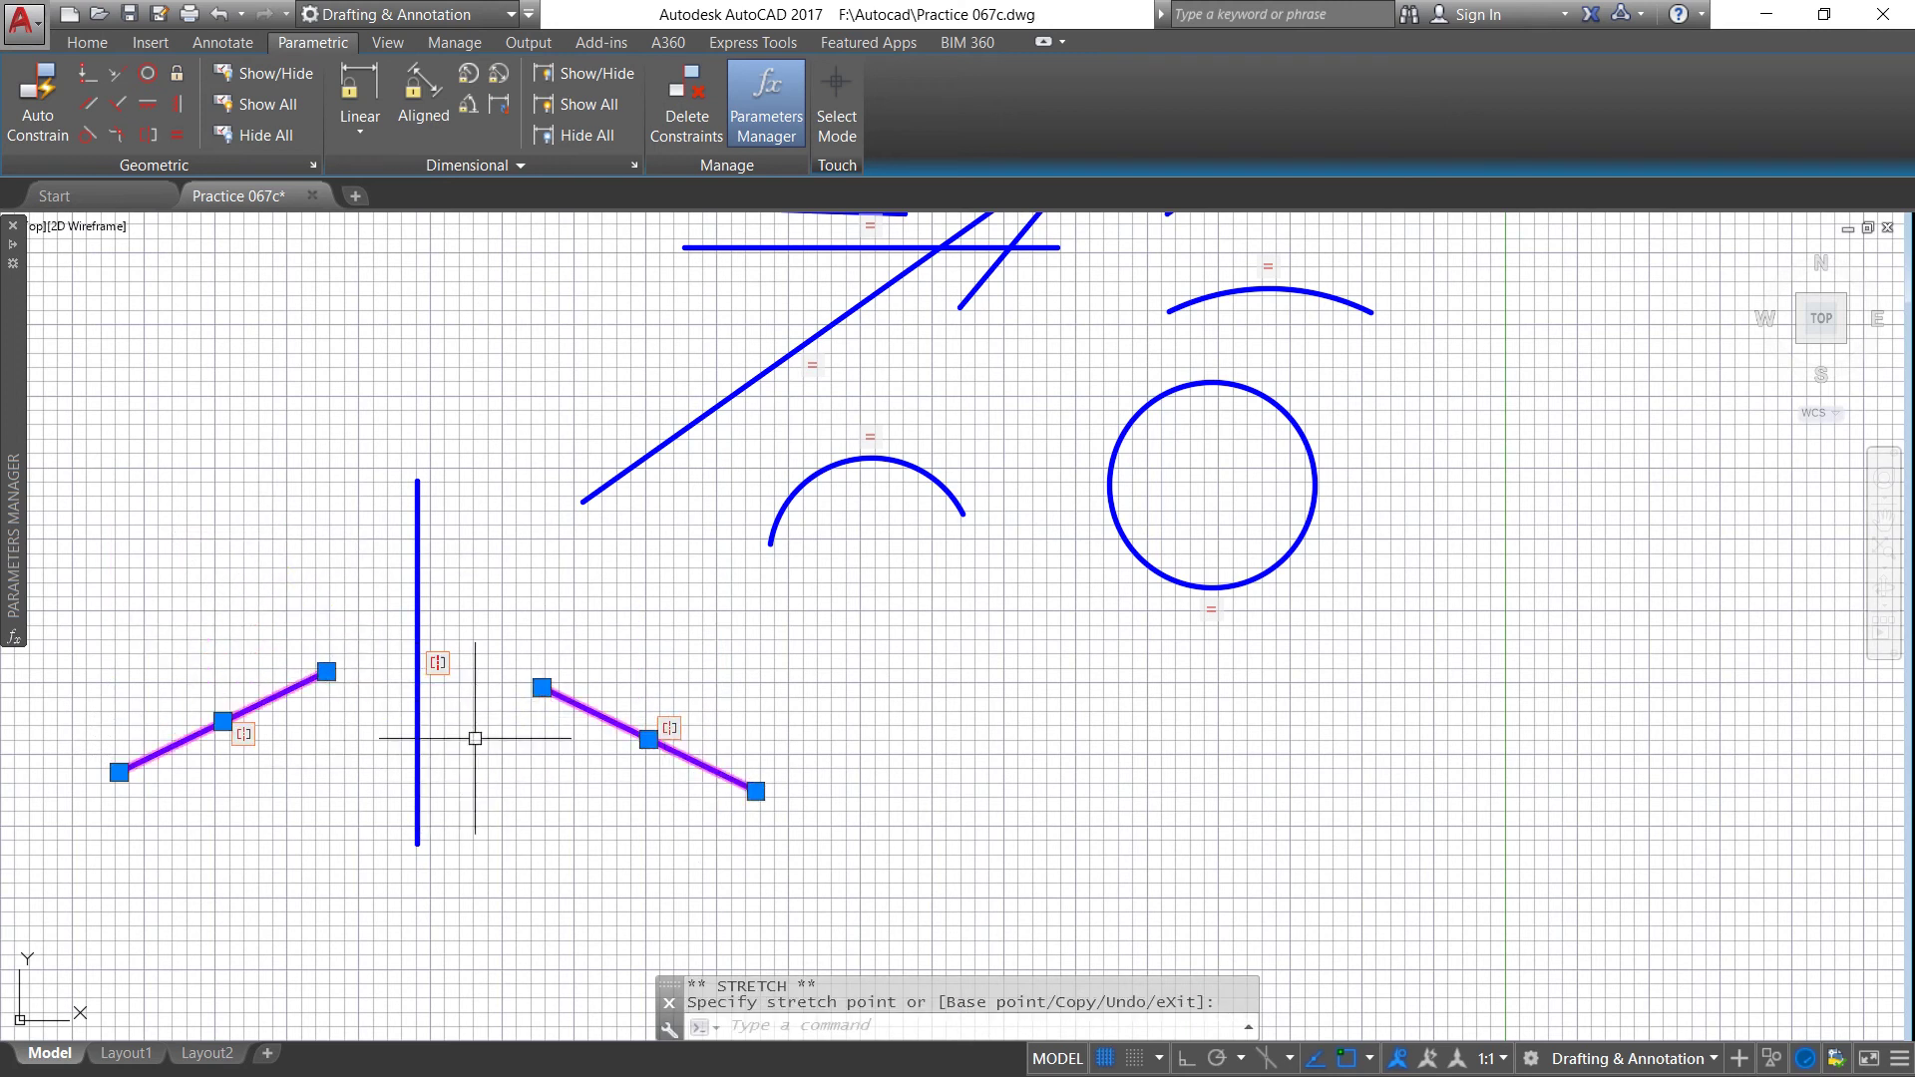
{"action": "left_click", "coordinate": [370, 598]}
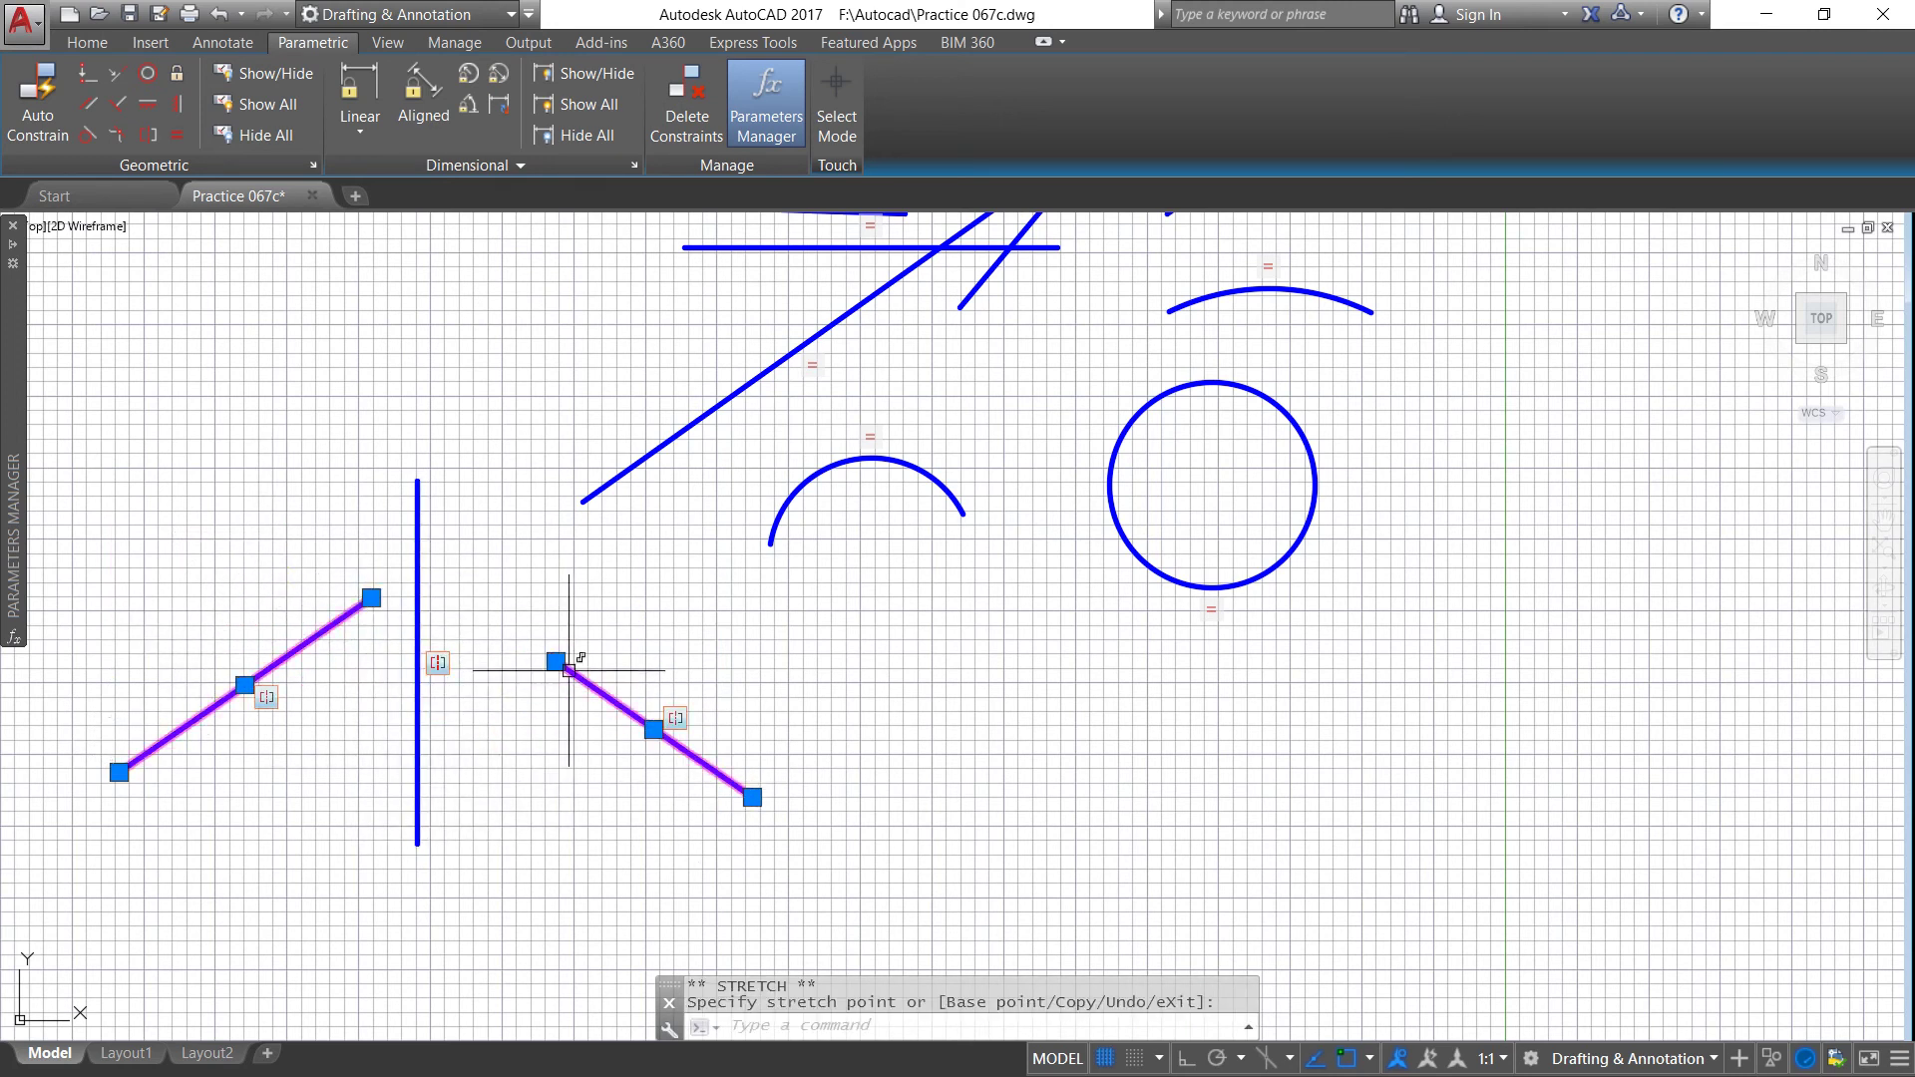
Step: Stretch the right line's upper endpoint in toward the symmetry line, move it straight back outward, and clear the selection
{"action": "left_click", "coordinate": [481, 589]}
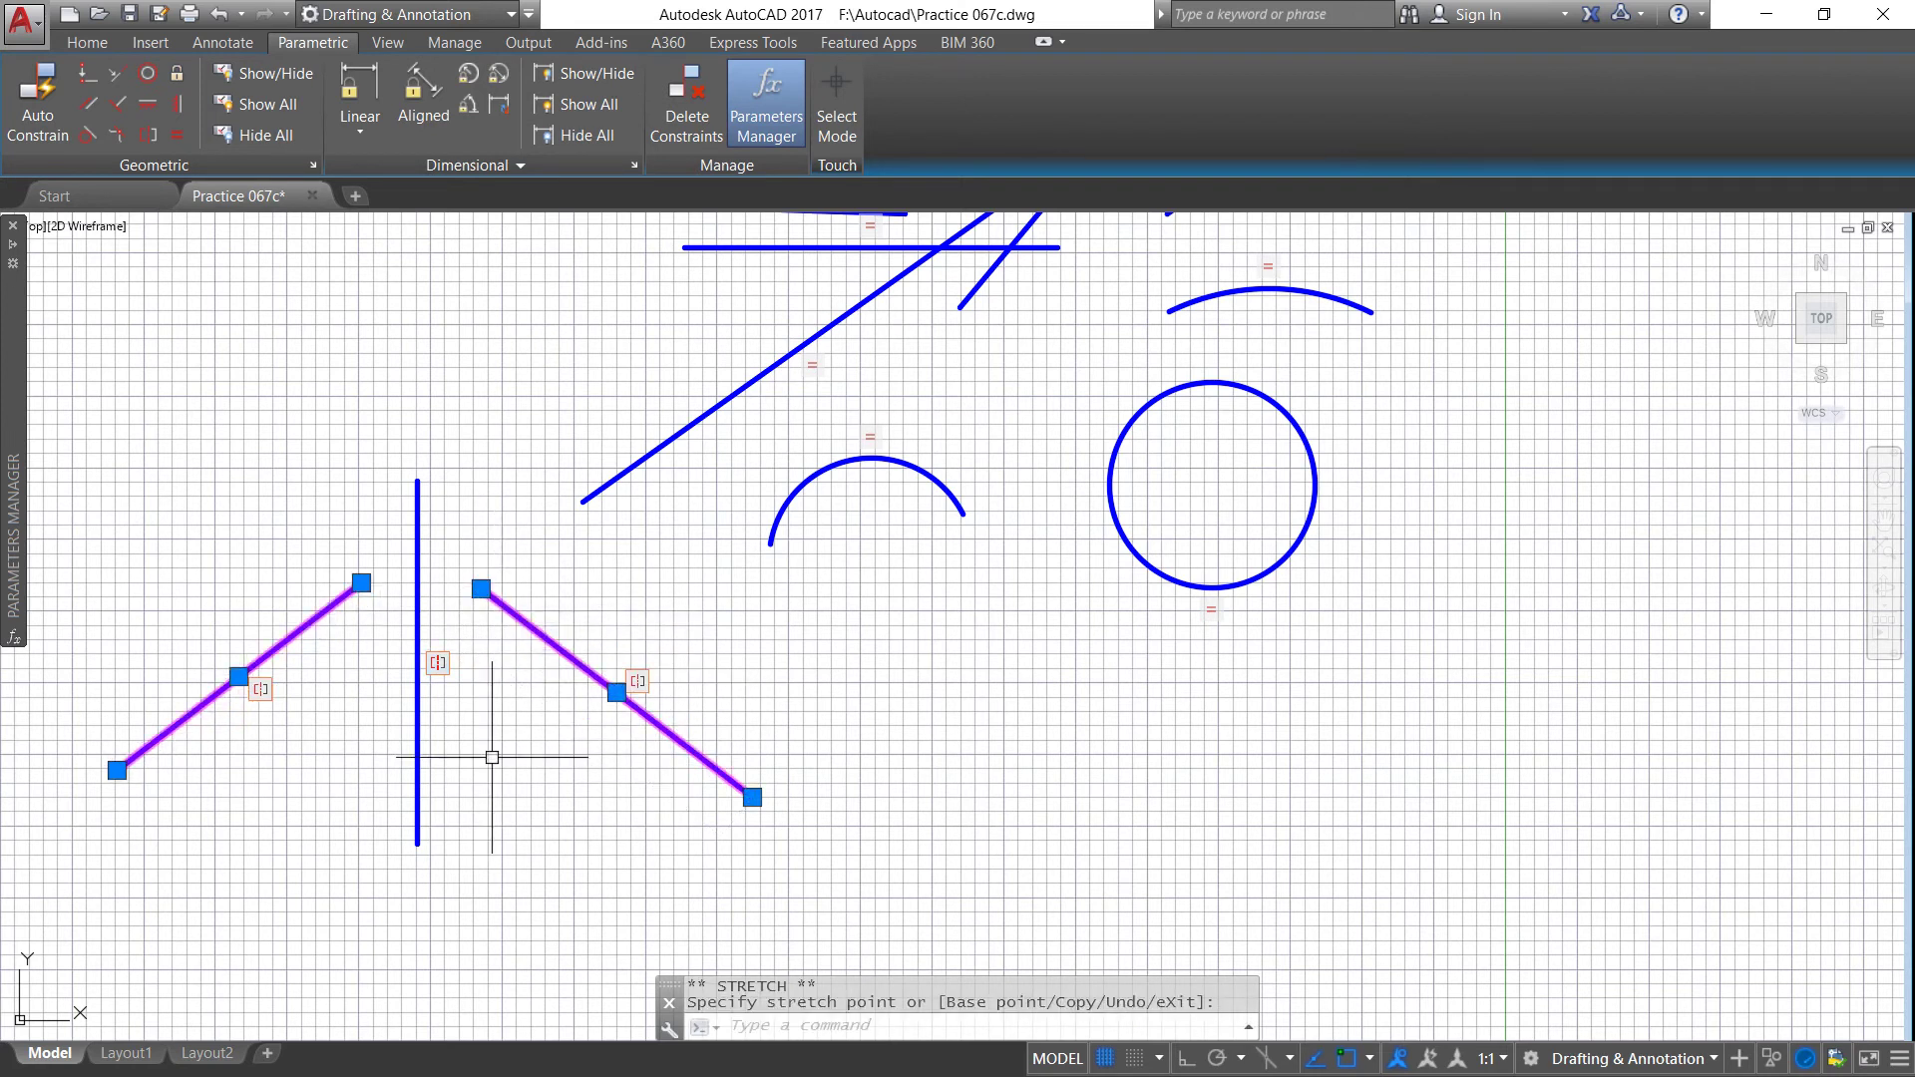
{"action": "left_click", "coordinate": [481, 588]}
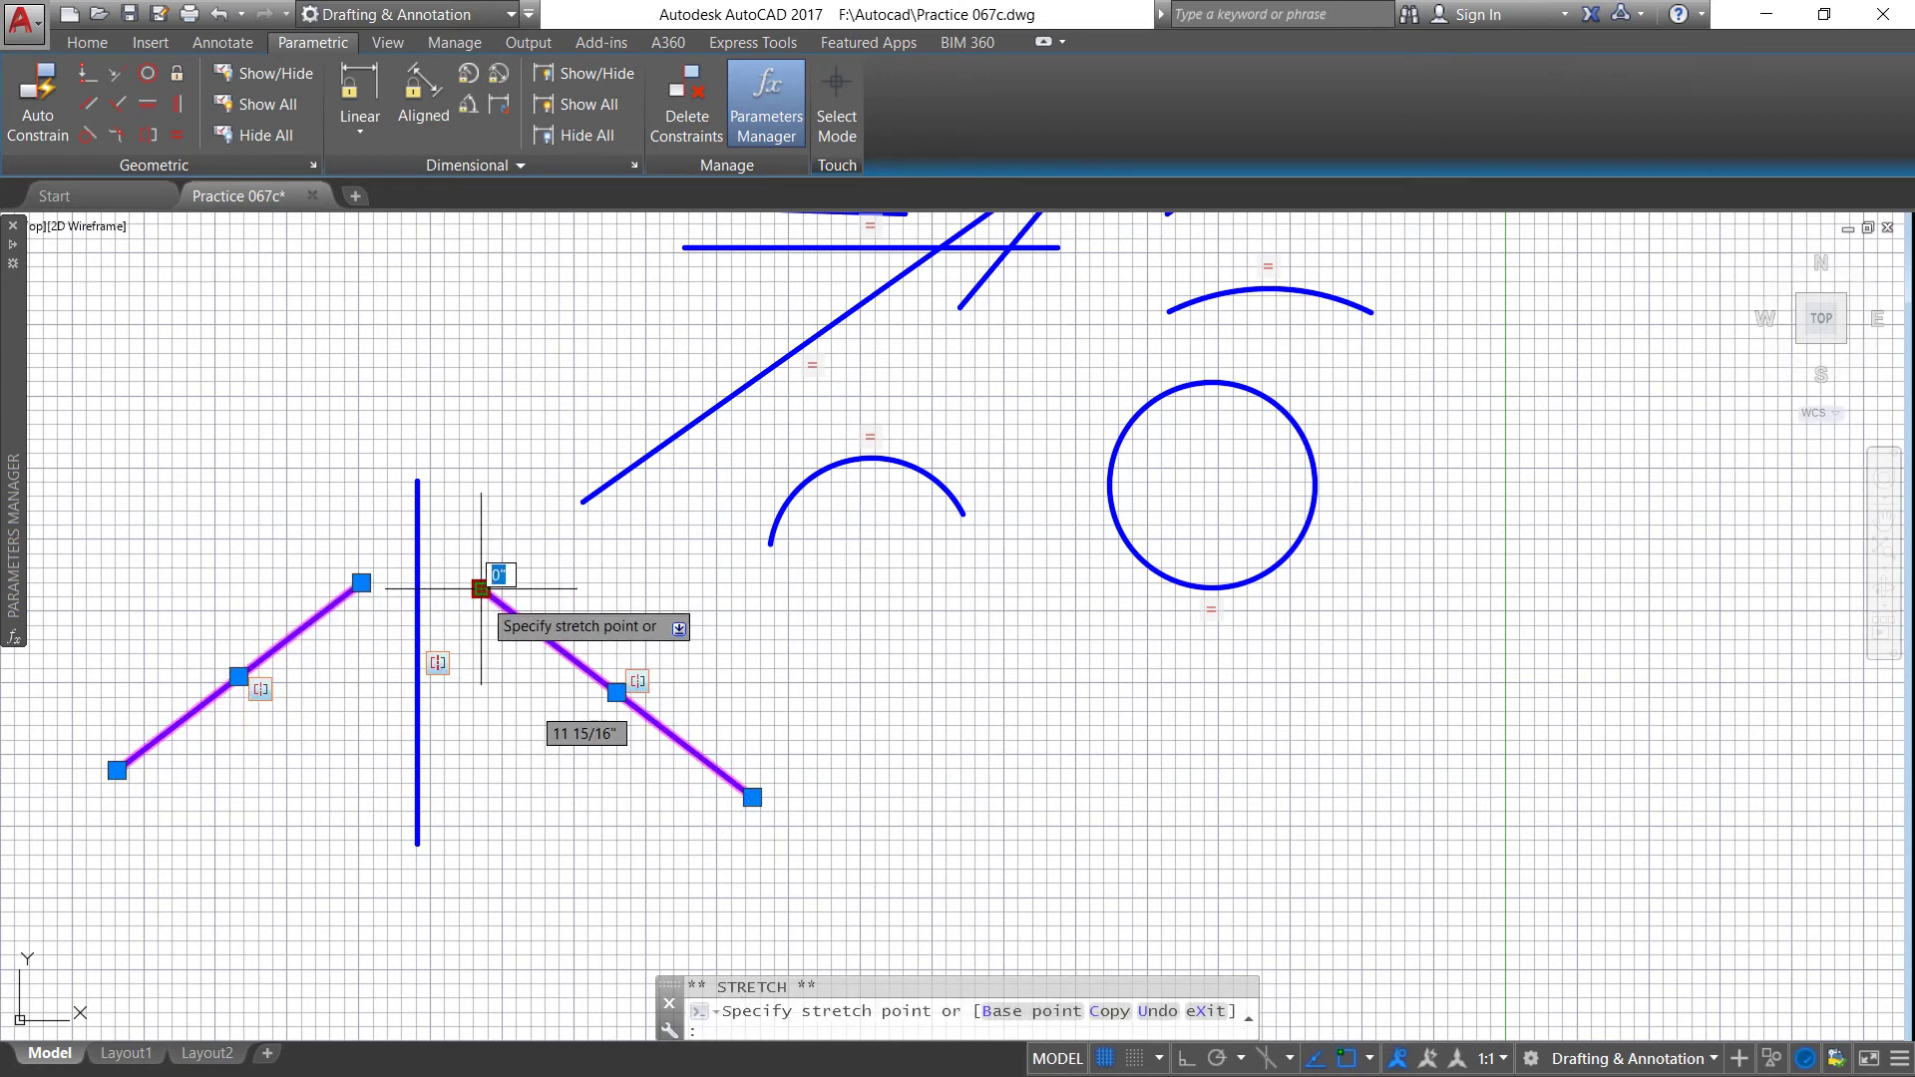
{"action": "left_click", "coordinate": [615, 588]}
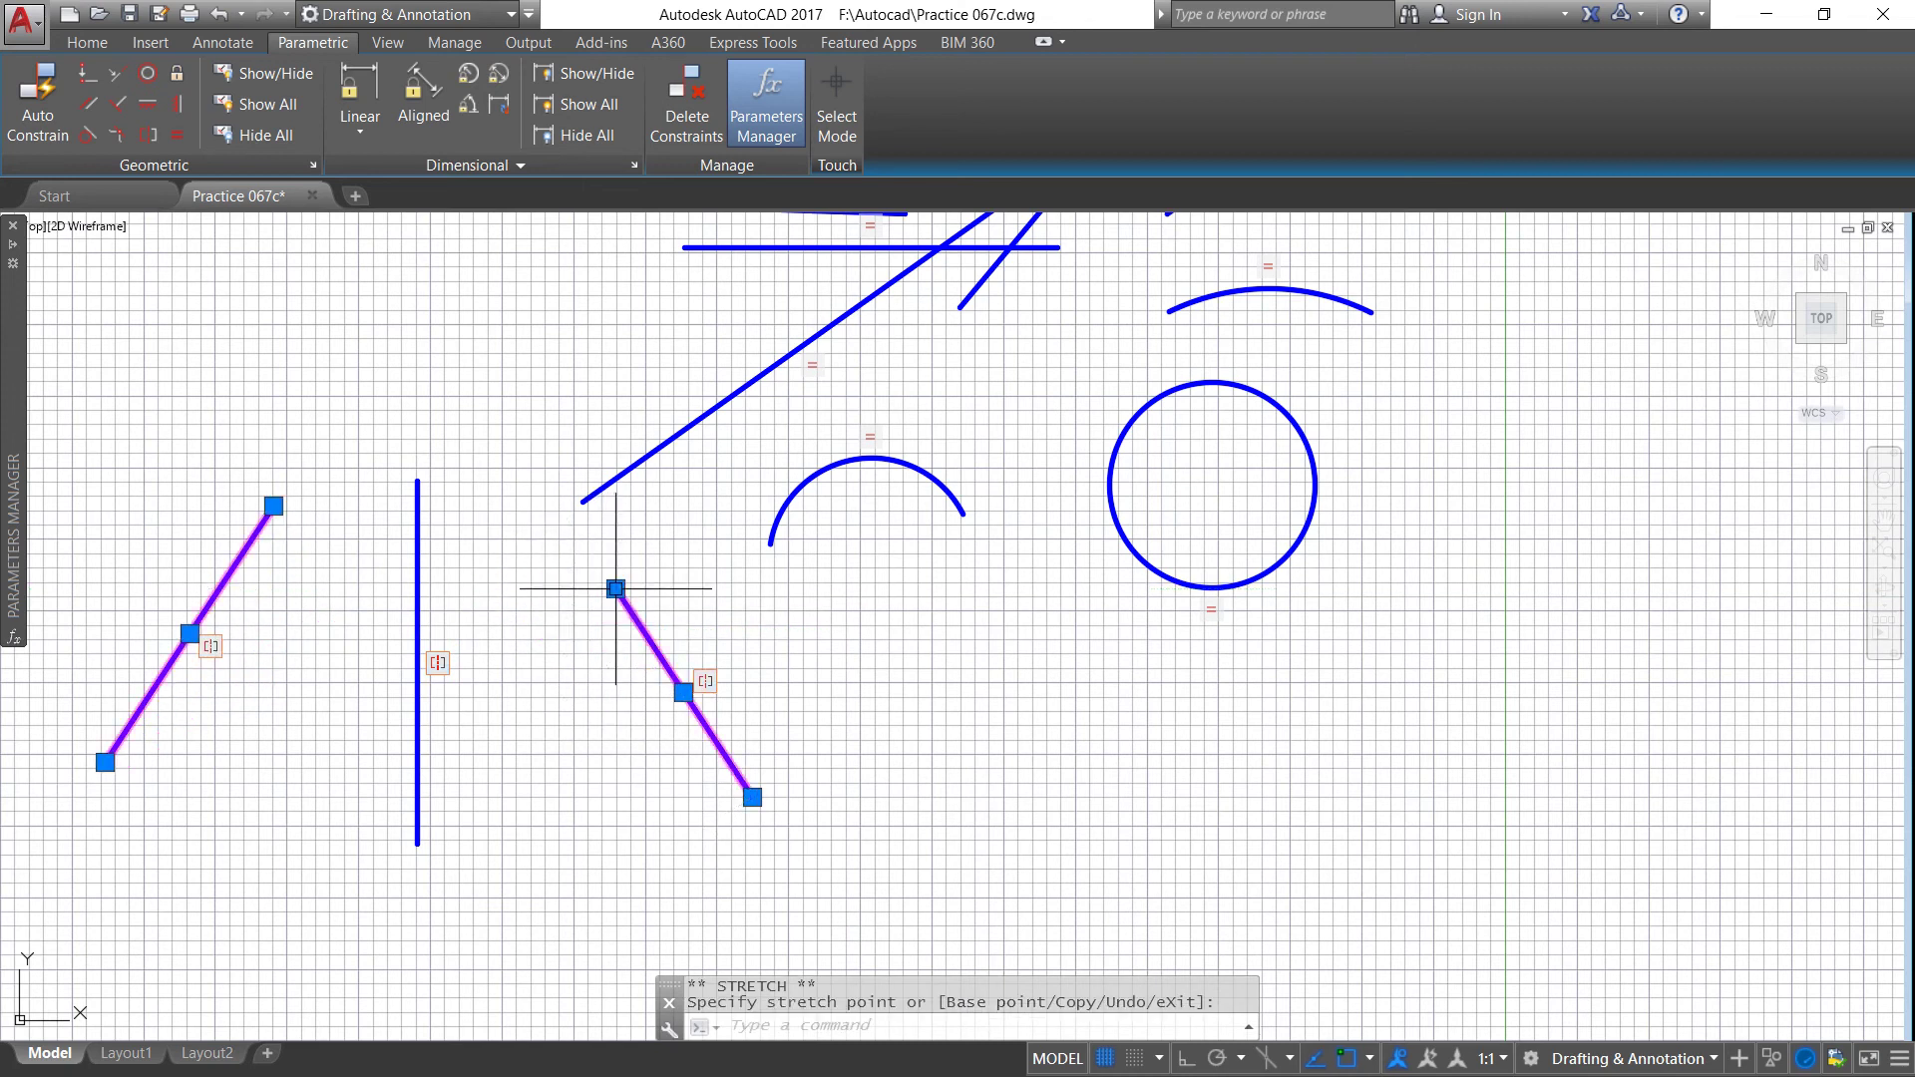
{"action": "key", "text": "Escape"}
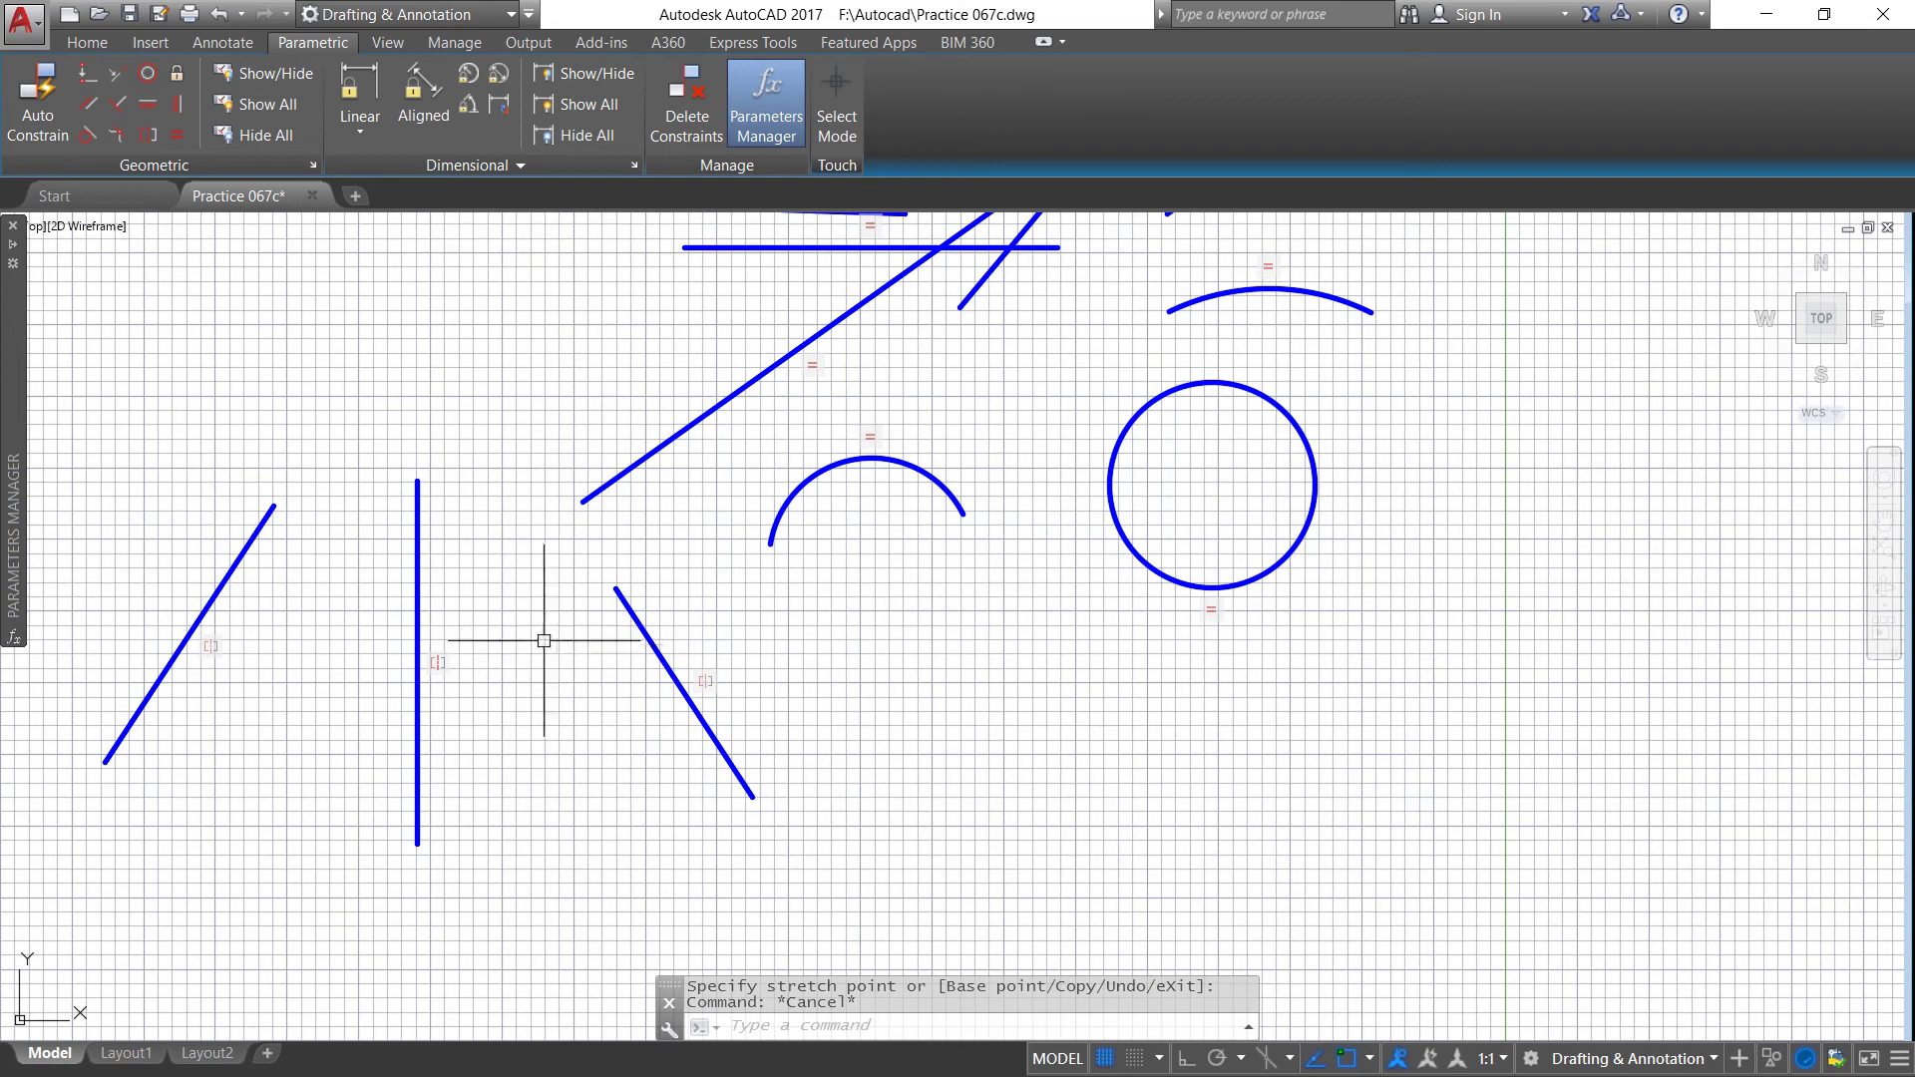
Step: Draw a long, nearly horizontal line in the empty area below and to the right of the circle
{"action": "scroll", "coordinate": [490, 637], "scroll_direction": "down", "scroll_amount": 2}
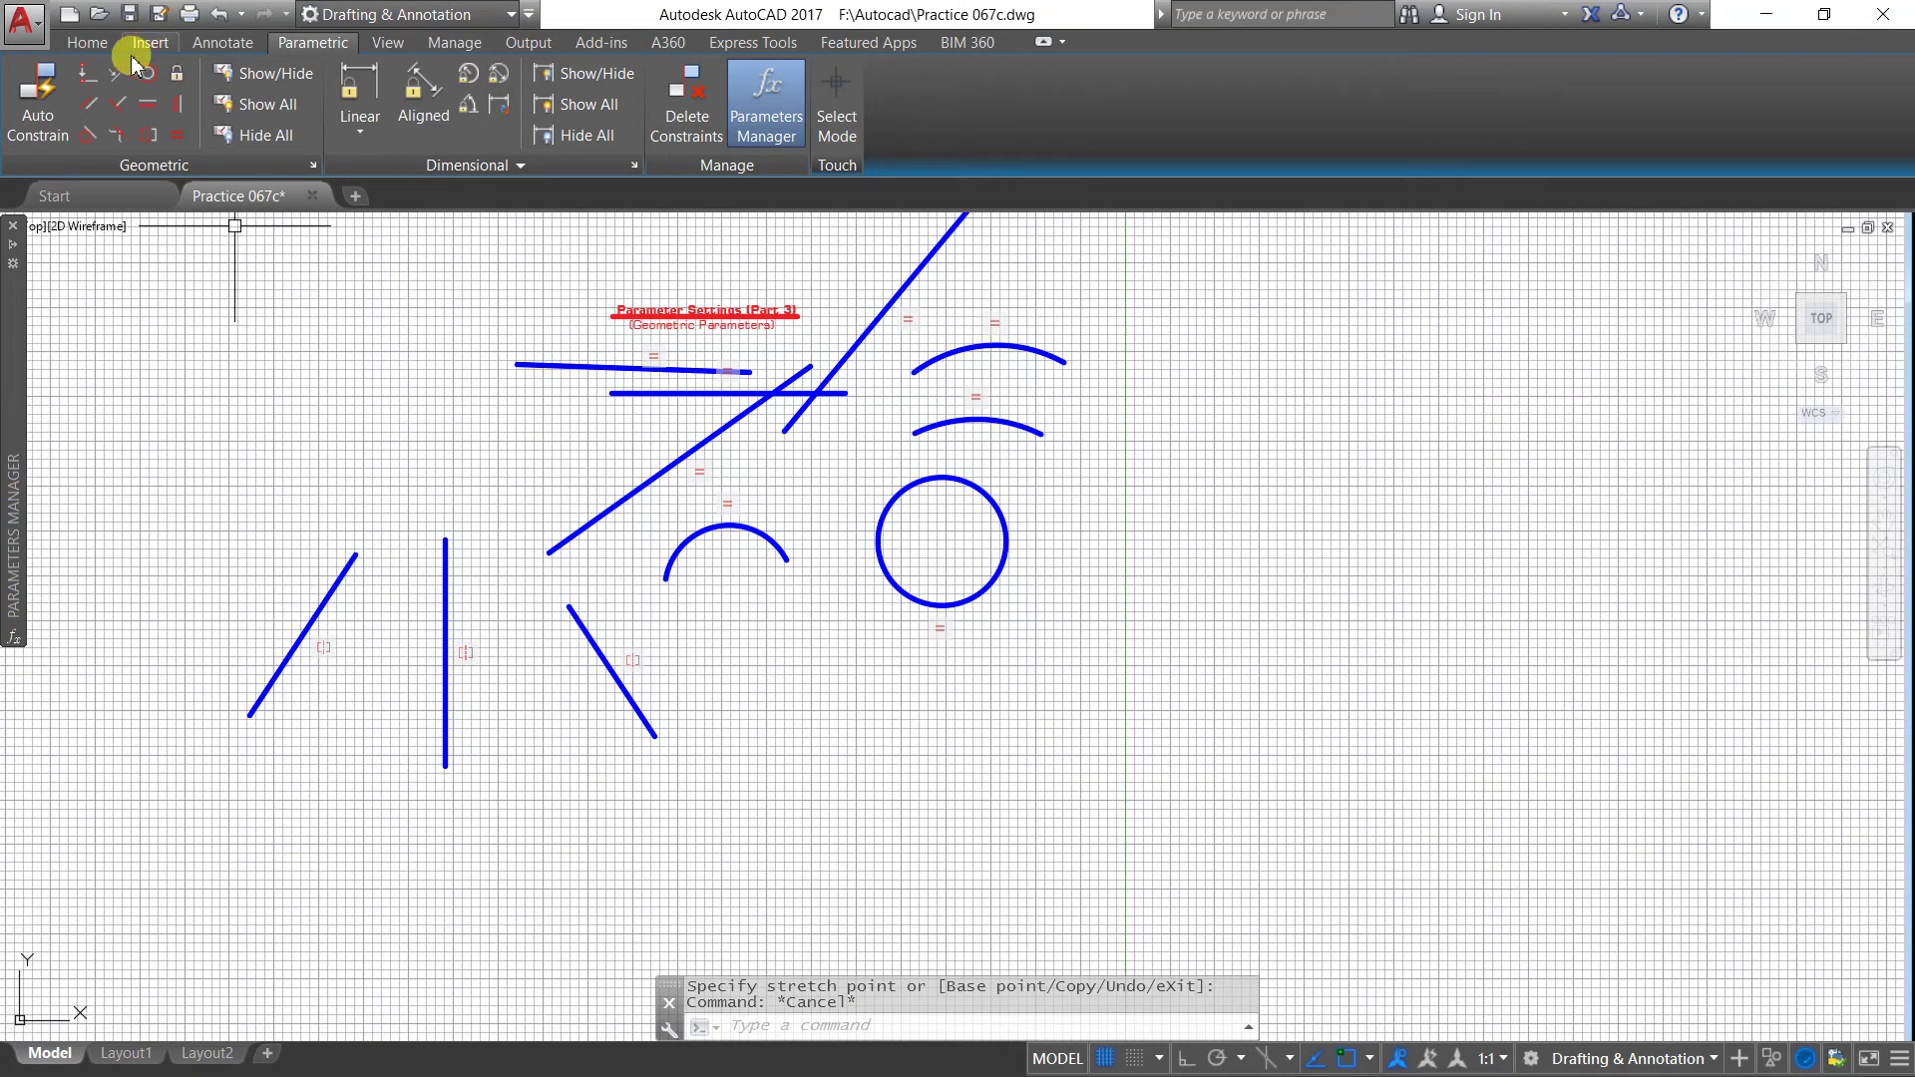
{"action": "left_click", "coordinate": [88, 43]}
{"action": "left_click", "coordinate": [26, 89]}
{"action": "scroll", "coordinate": [396, 570], "scroll_direction": "down", "scroll_amount": 2}
{"action": "scroll", "coordinate": [1020, 797], "scroll_direction": "up", "scroll_amount": 2}
{"action": "left_click", "coordinate": [513, 676]}
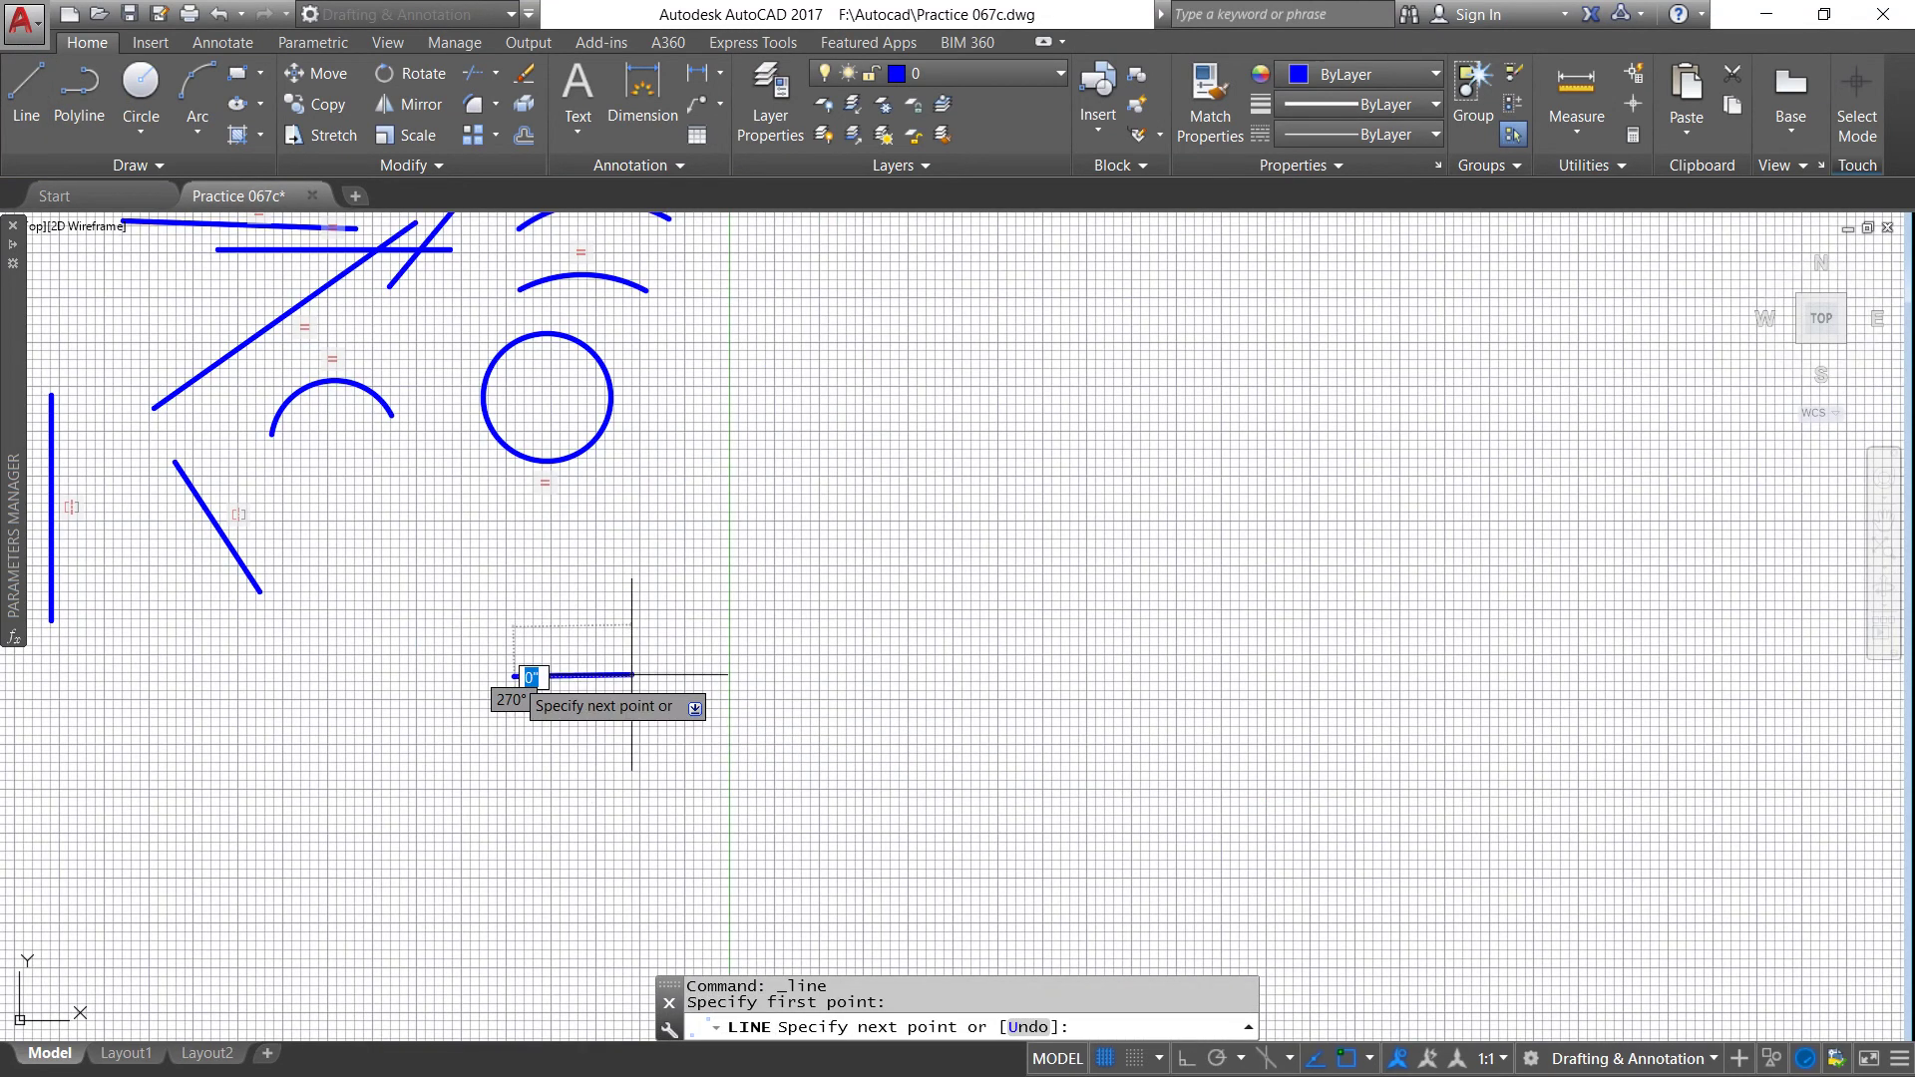
{"action": "left_click", "coordinate": [1275, 664]}
{"action": "right_click", "coordinate": [1276, 664]}
{"action": "left_click", "coordinate": [1336, 682]}
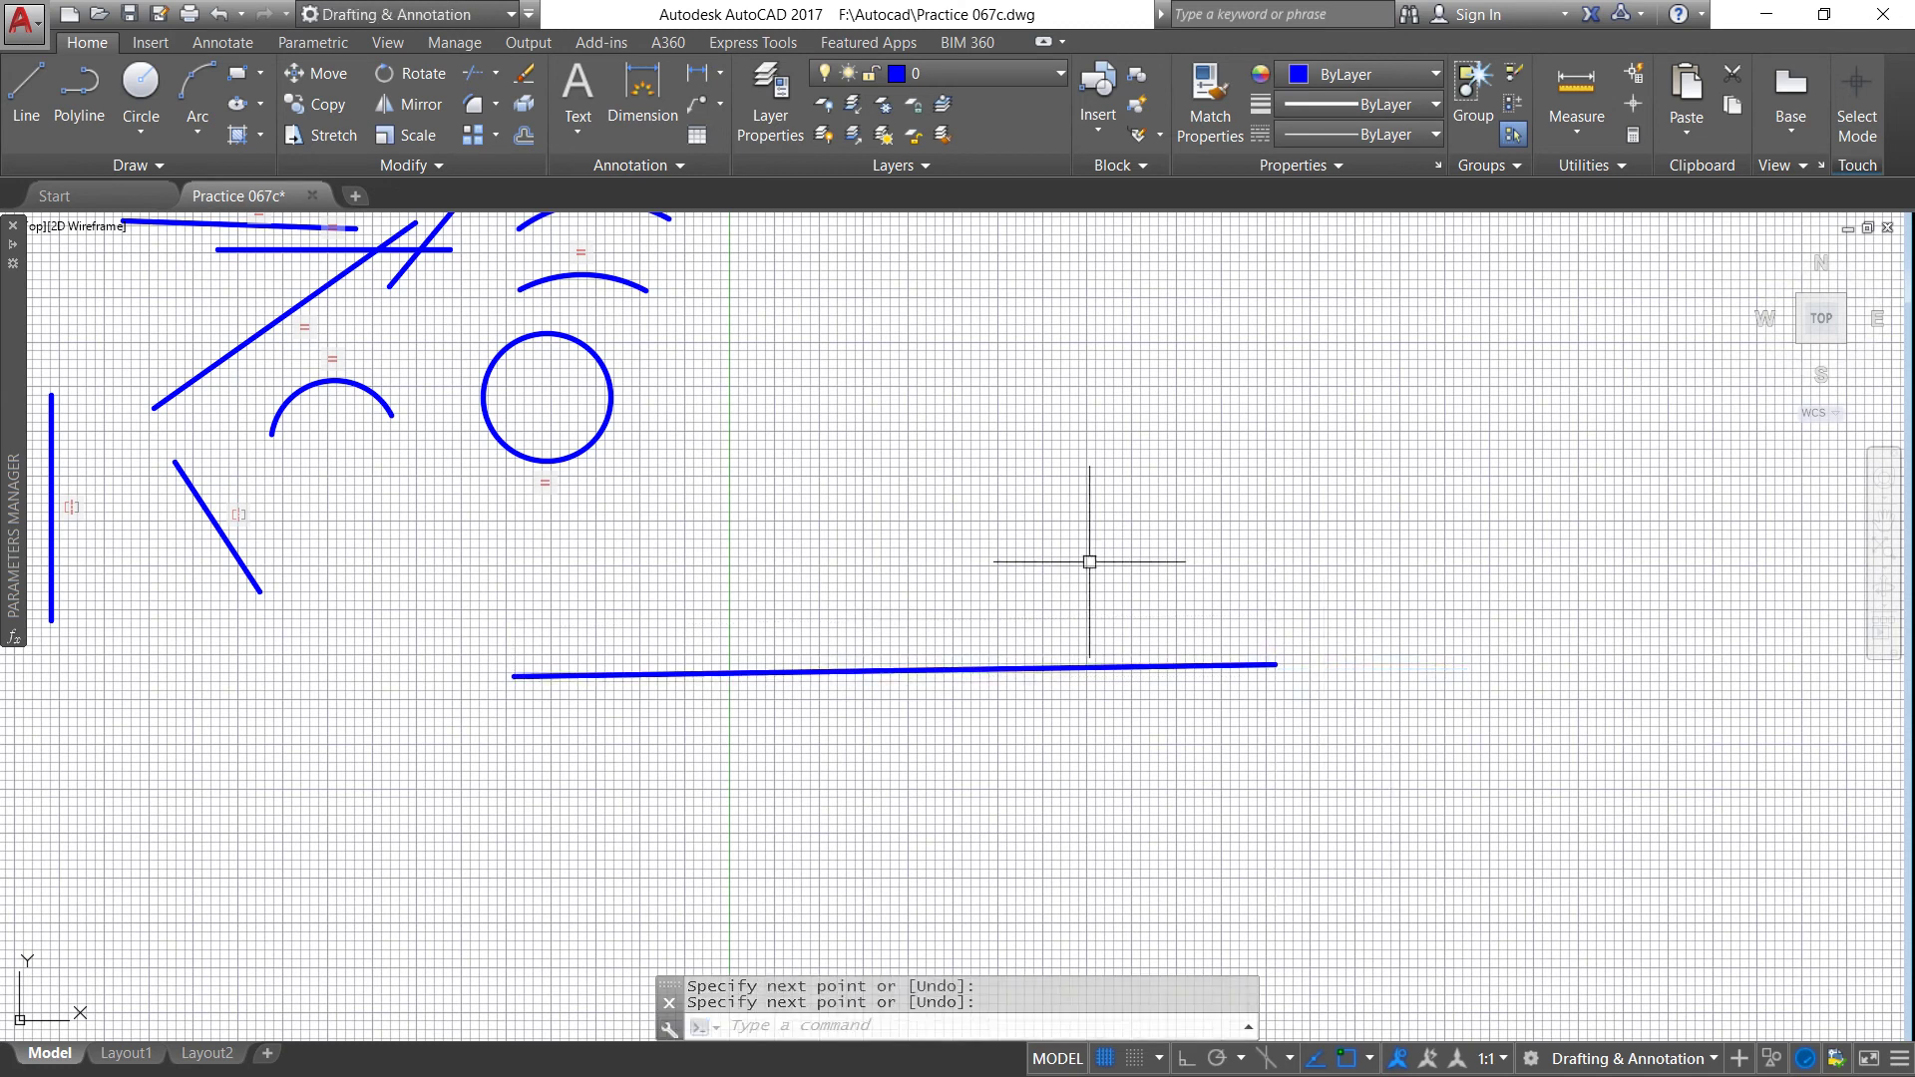
Step: Draw a slanted line above the long line's right half, running down and left to just above it
{"action": "left_click", "coordinate": [26, 95]}
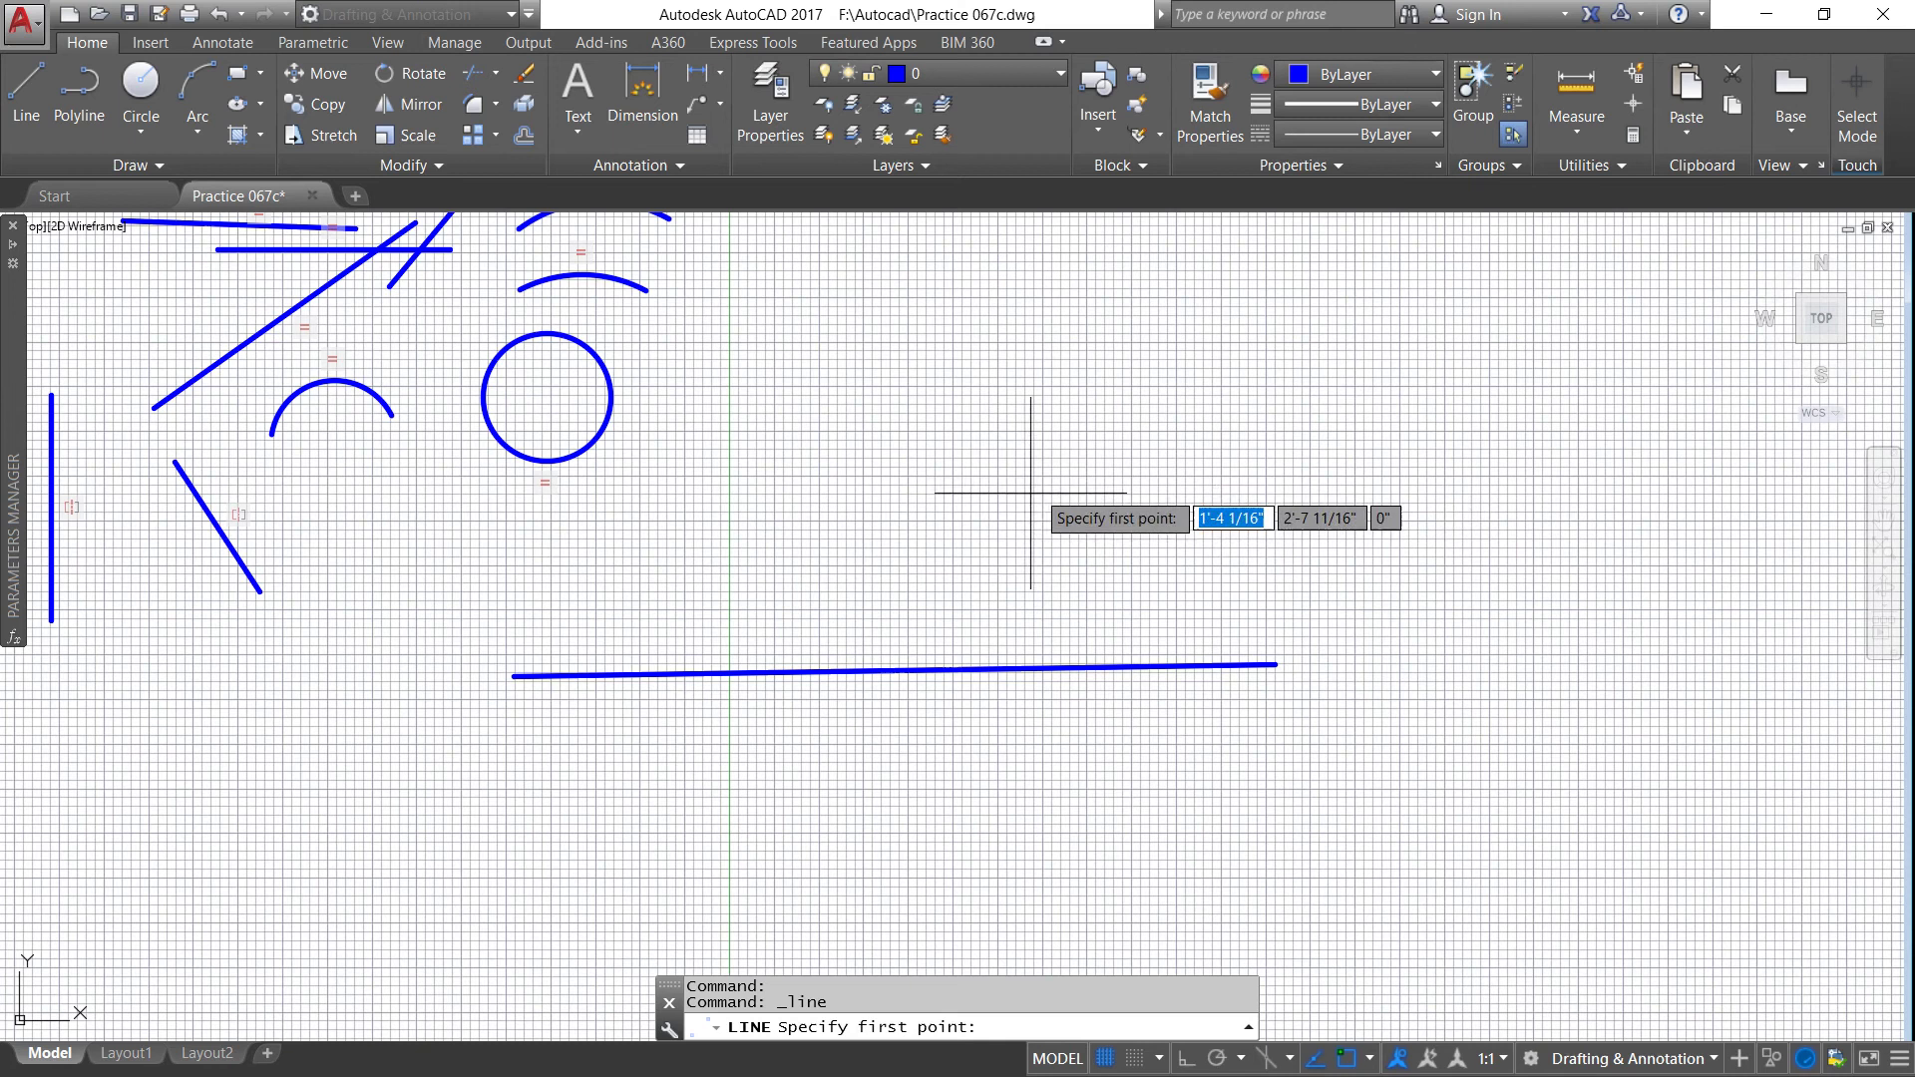
{"action": "left_click", "coordinate": [1088, 499]}
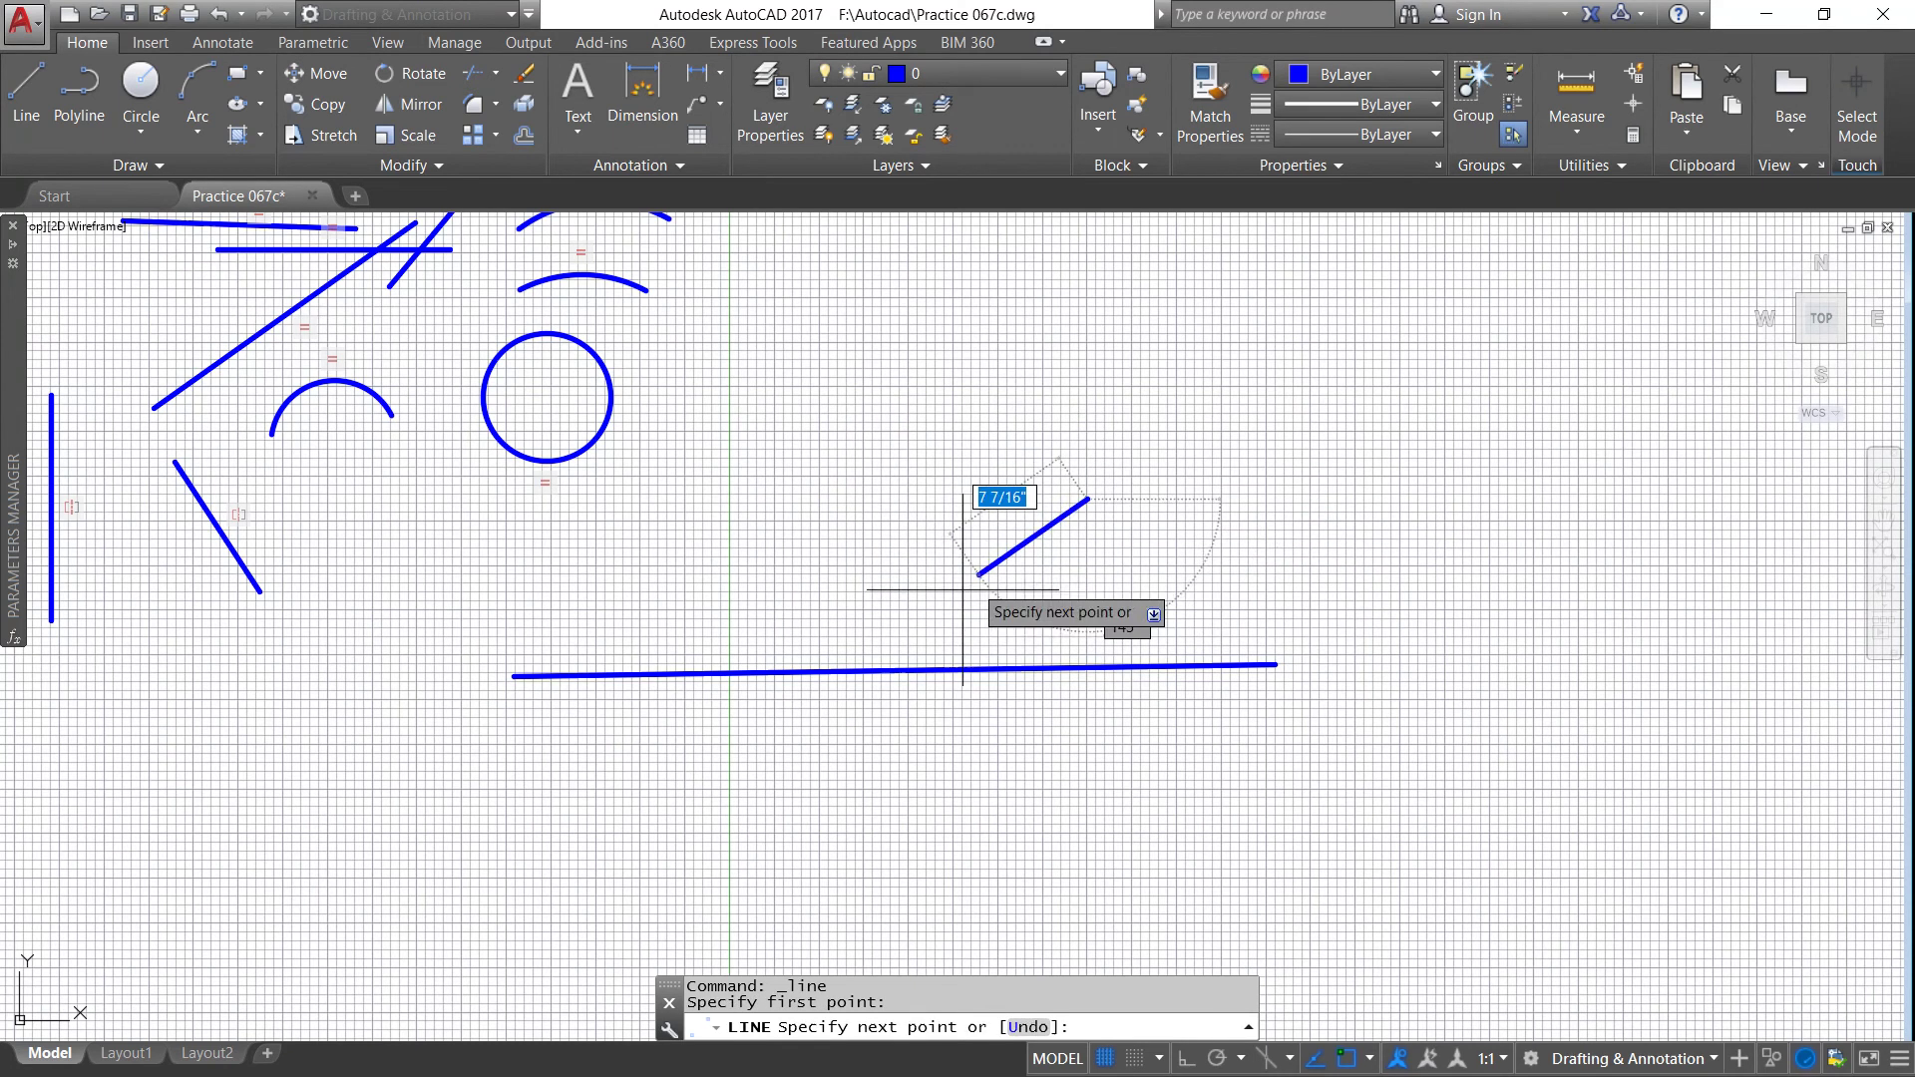
{"action": "left_click", "coordinate": [906, 633]}
{"action": "key", "text": "Return"}
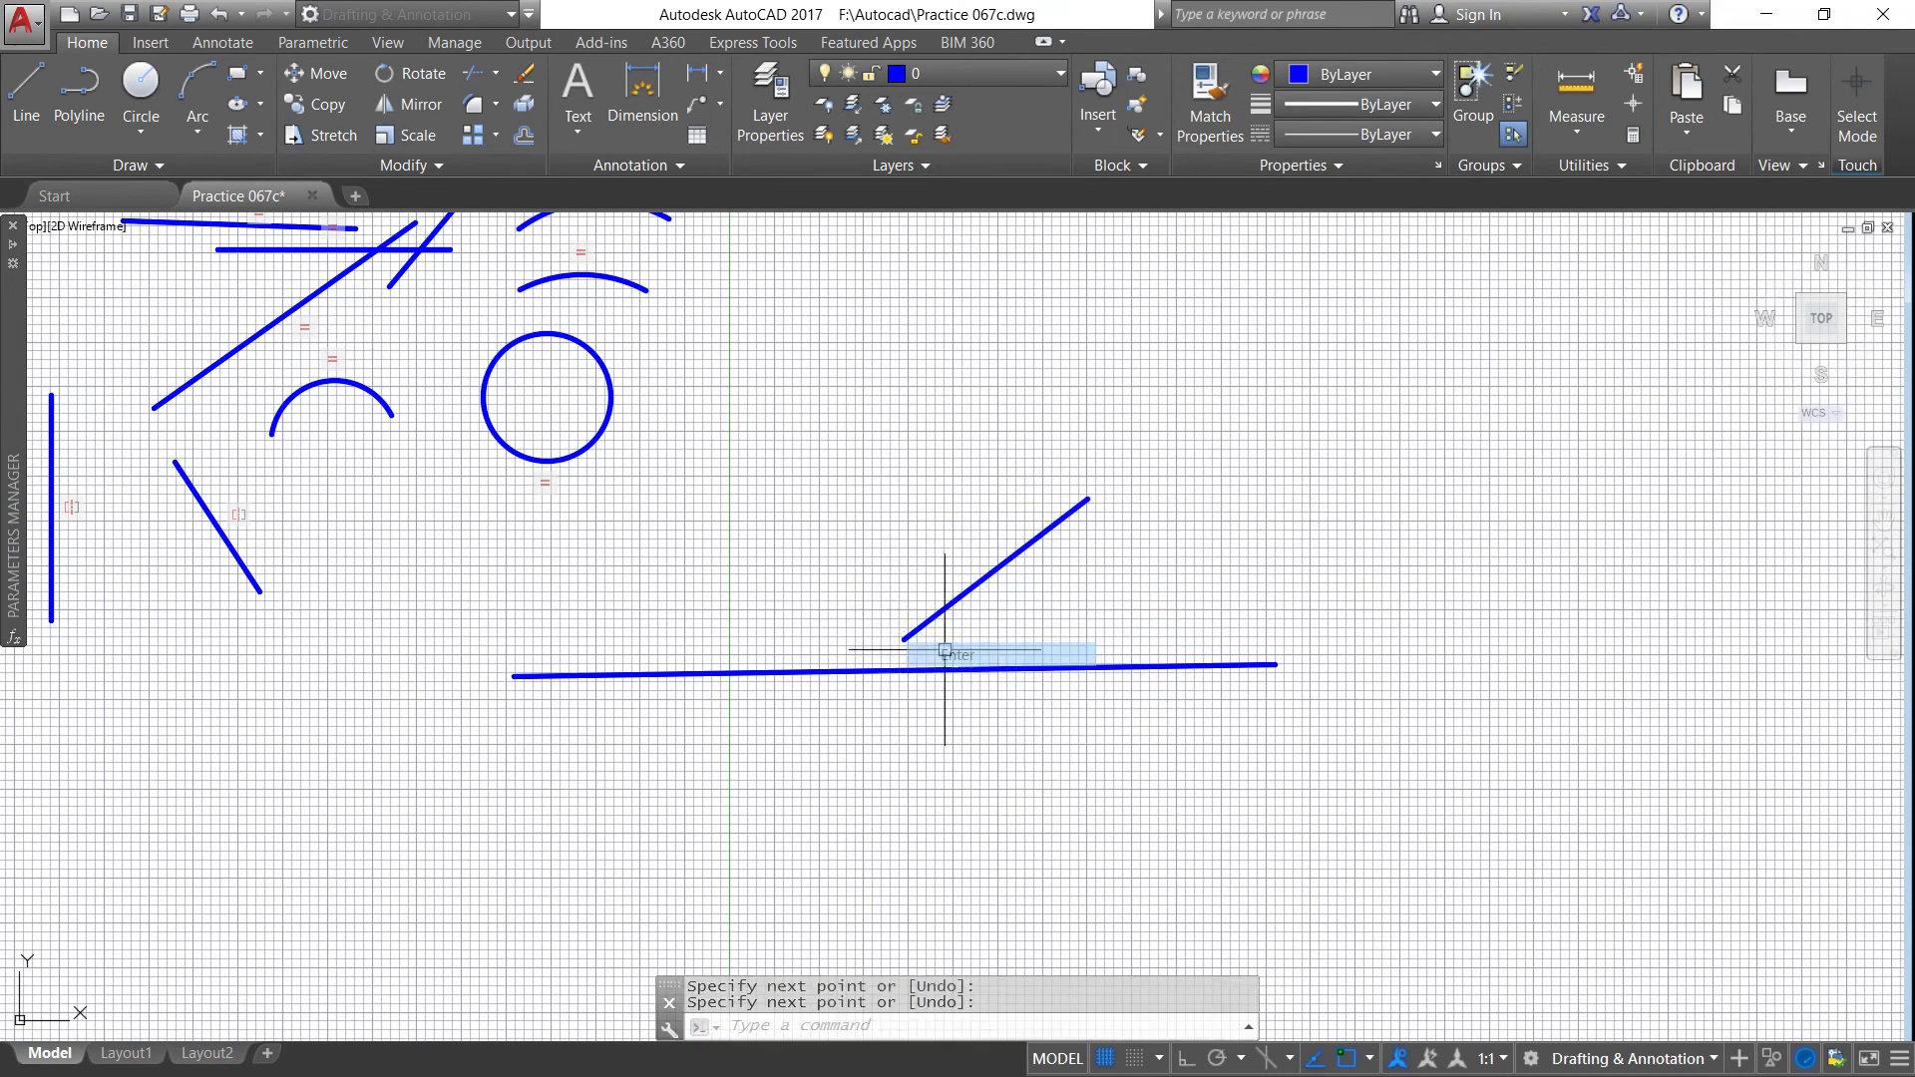
Step: Draw a second slanted line above the long line's left half, running down and right toward its middle
{"action": "left_click", "coordinate": [28, 94]}
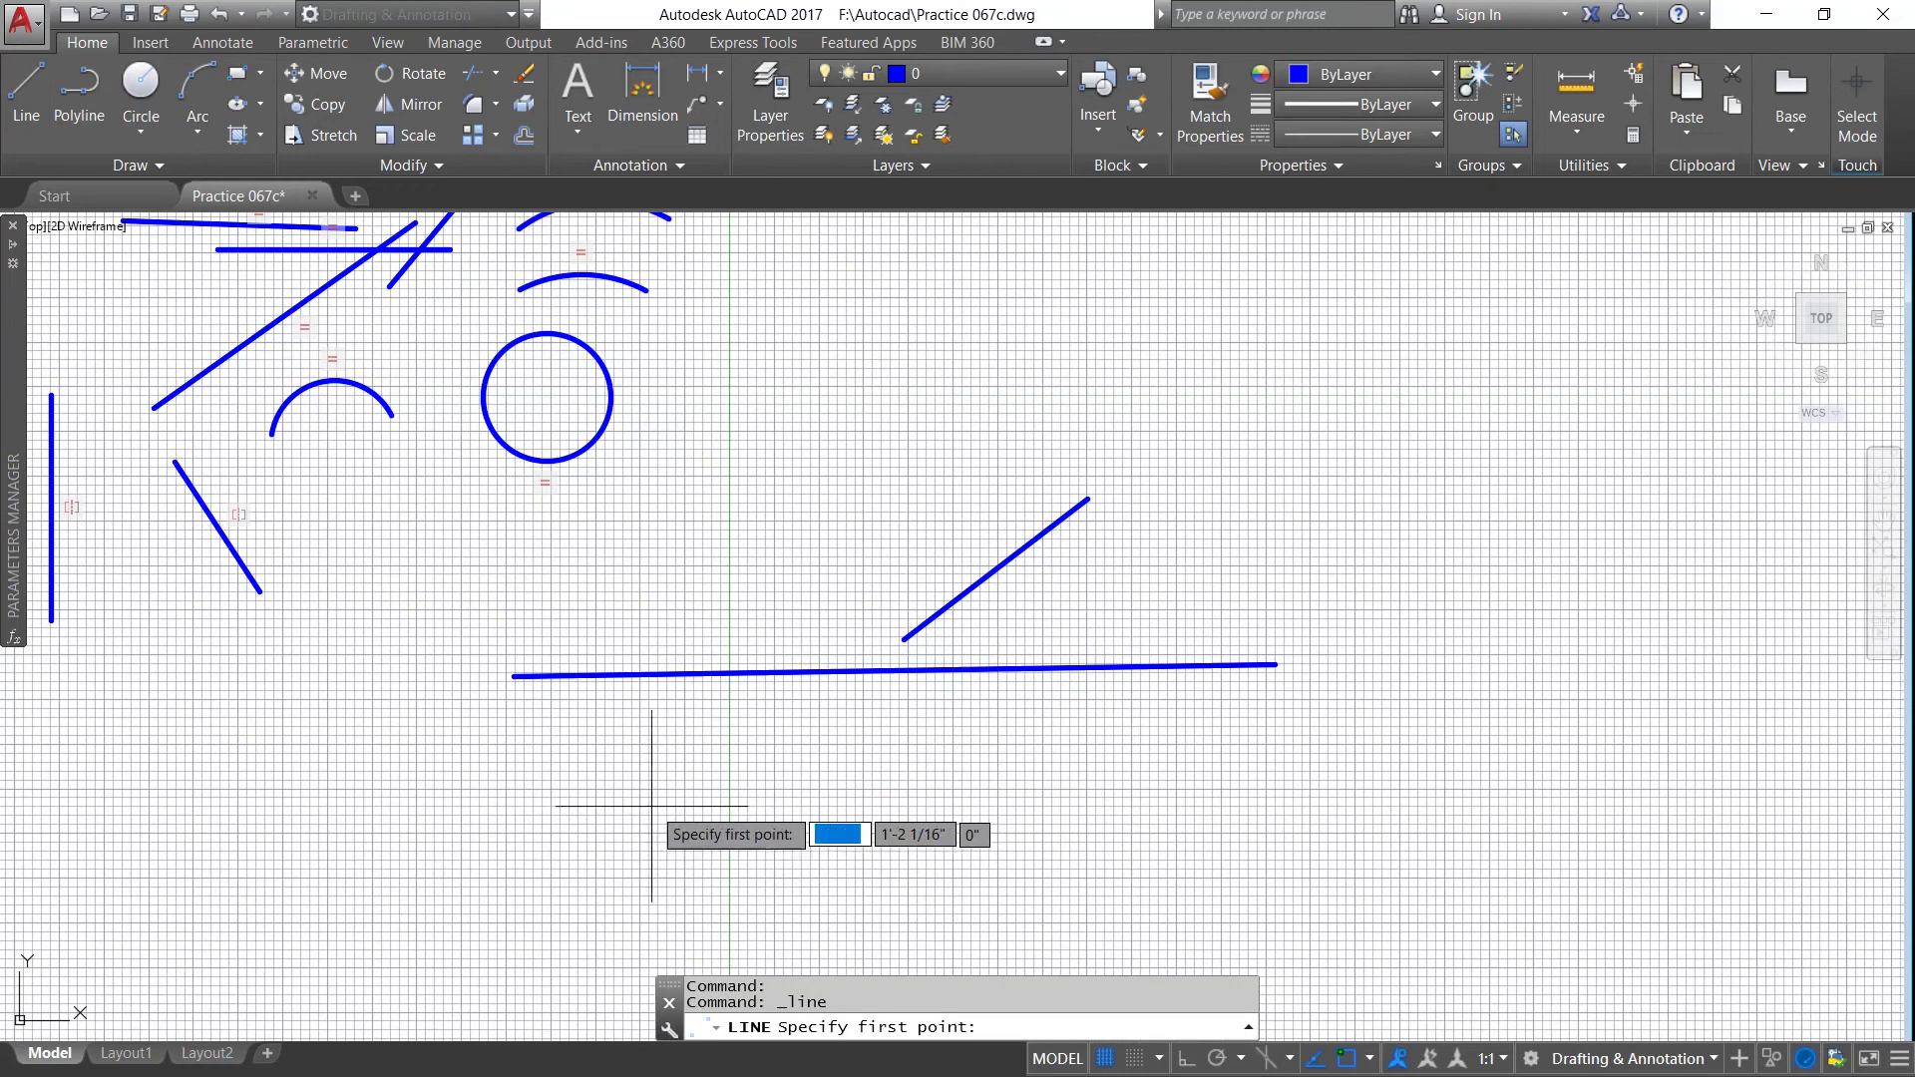
{"action": "left_click", "coordinate": [607, 511]}
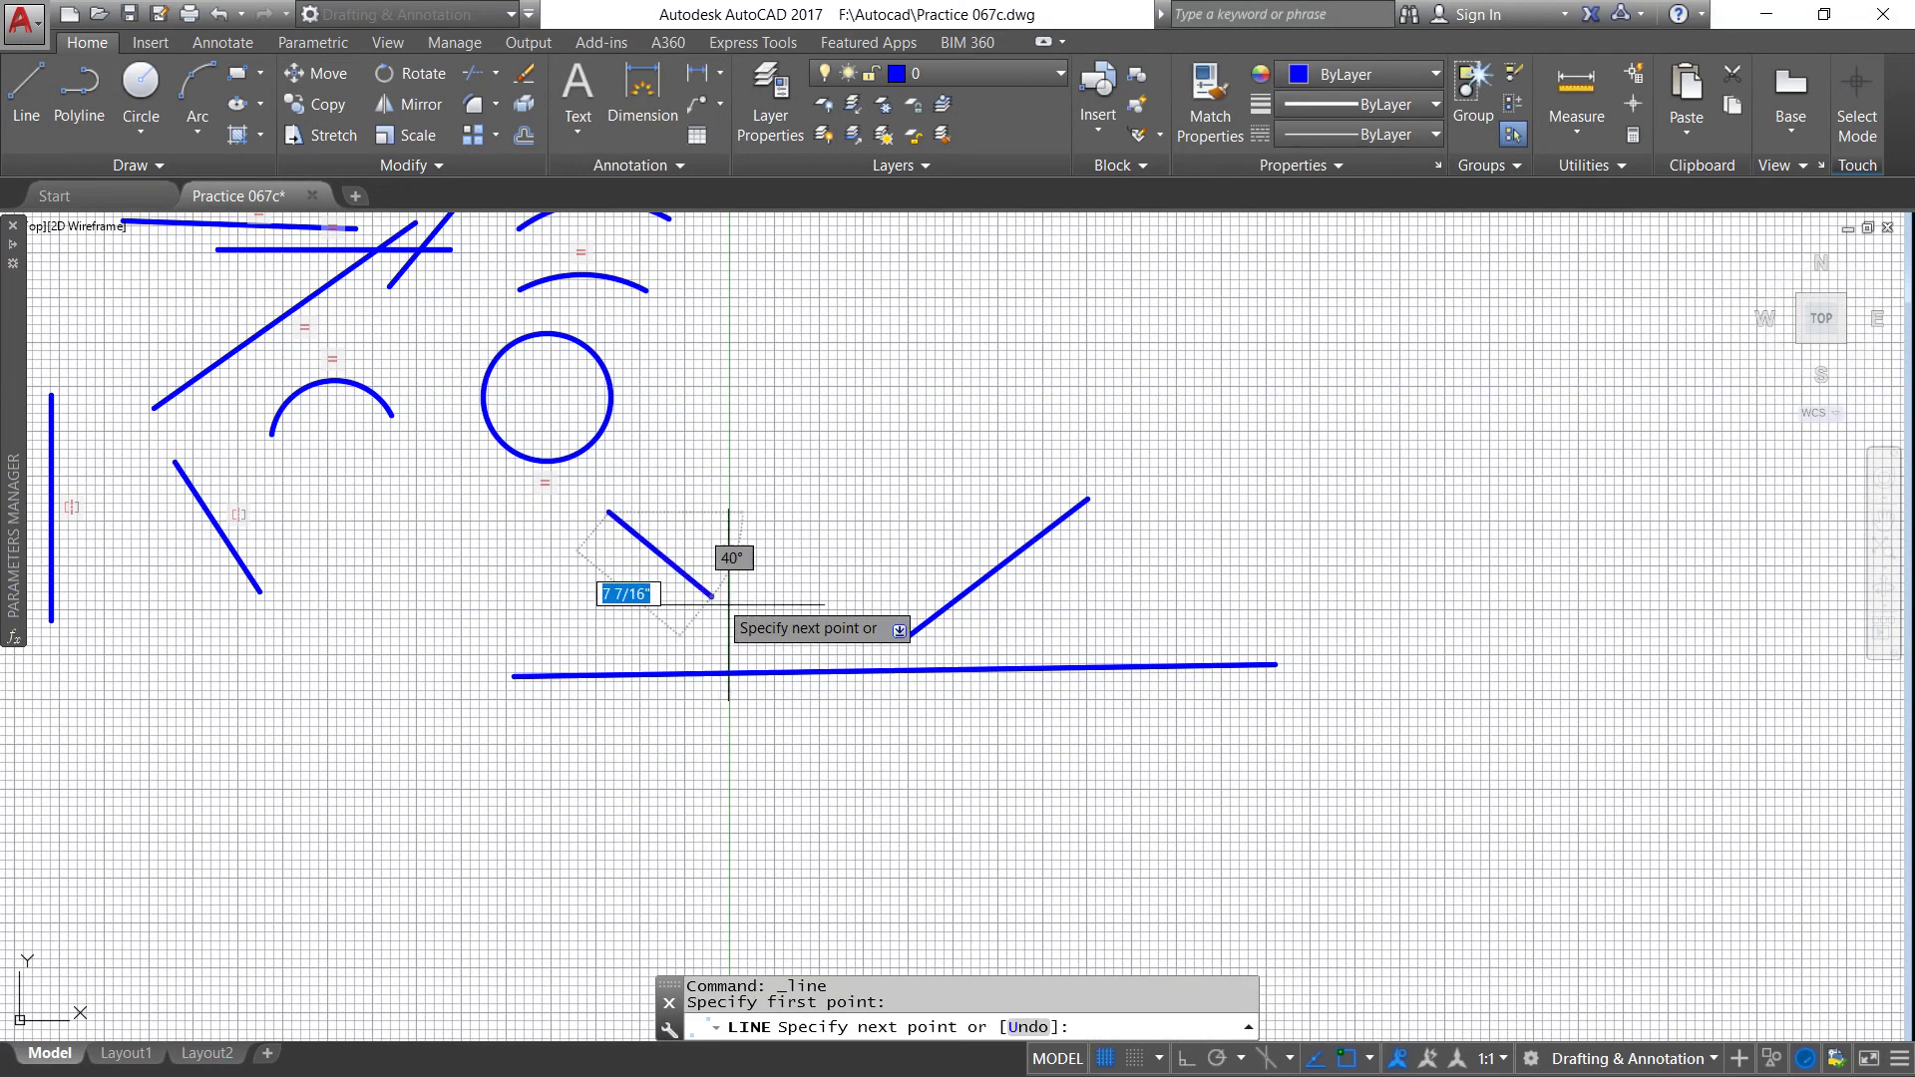
{"action": "left_click", "coordinate": [788, 635]}
{"action": "right_click", "coordinate": [788, 639]}
{"action": "left_click", "coordinate": [838, 653]}
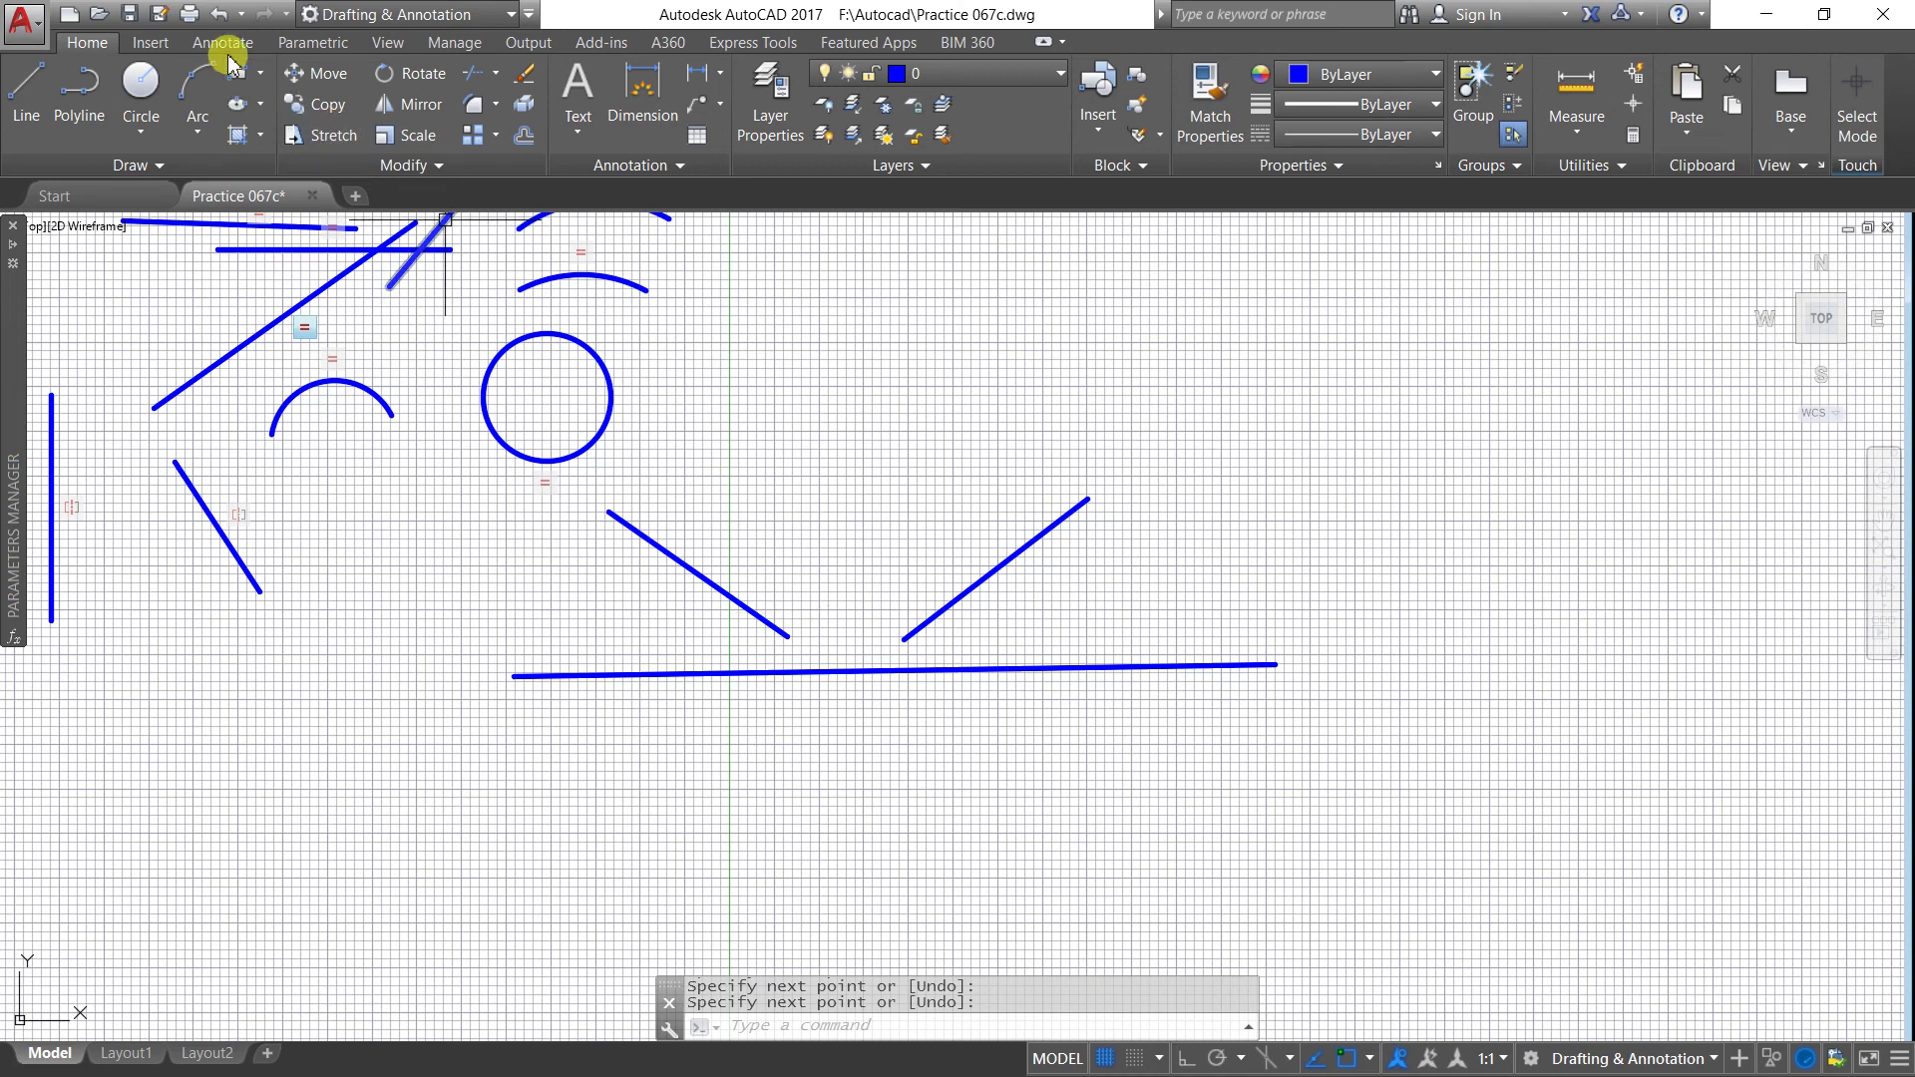
Step: Apply a Symmetric constraint to the right and left slanted lines, using the long near-horizontal line as the symmetry line
{"action": "left_click", "coordinate": [312, 45]}
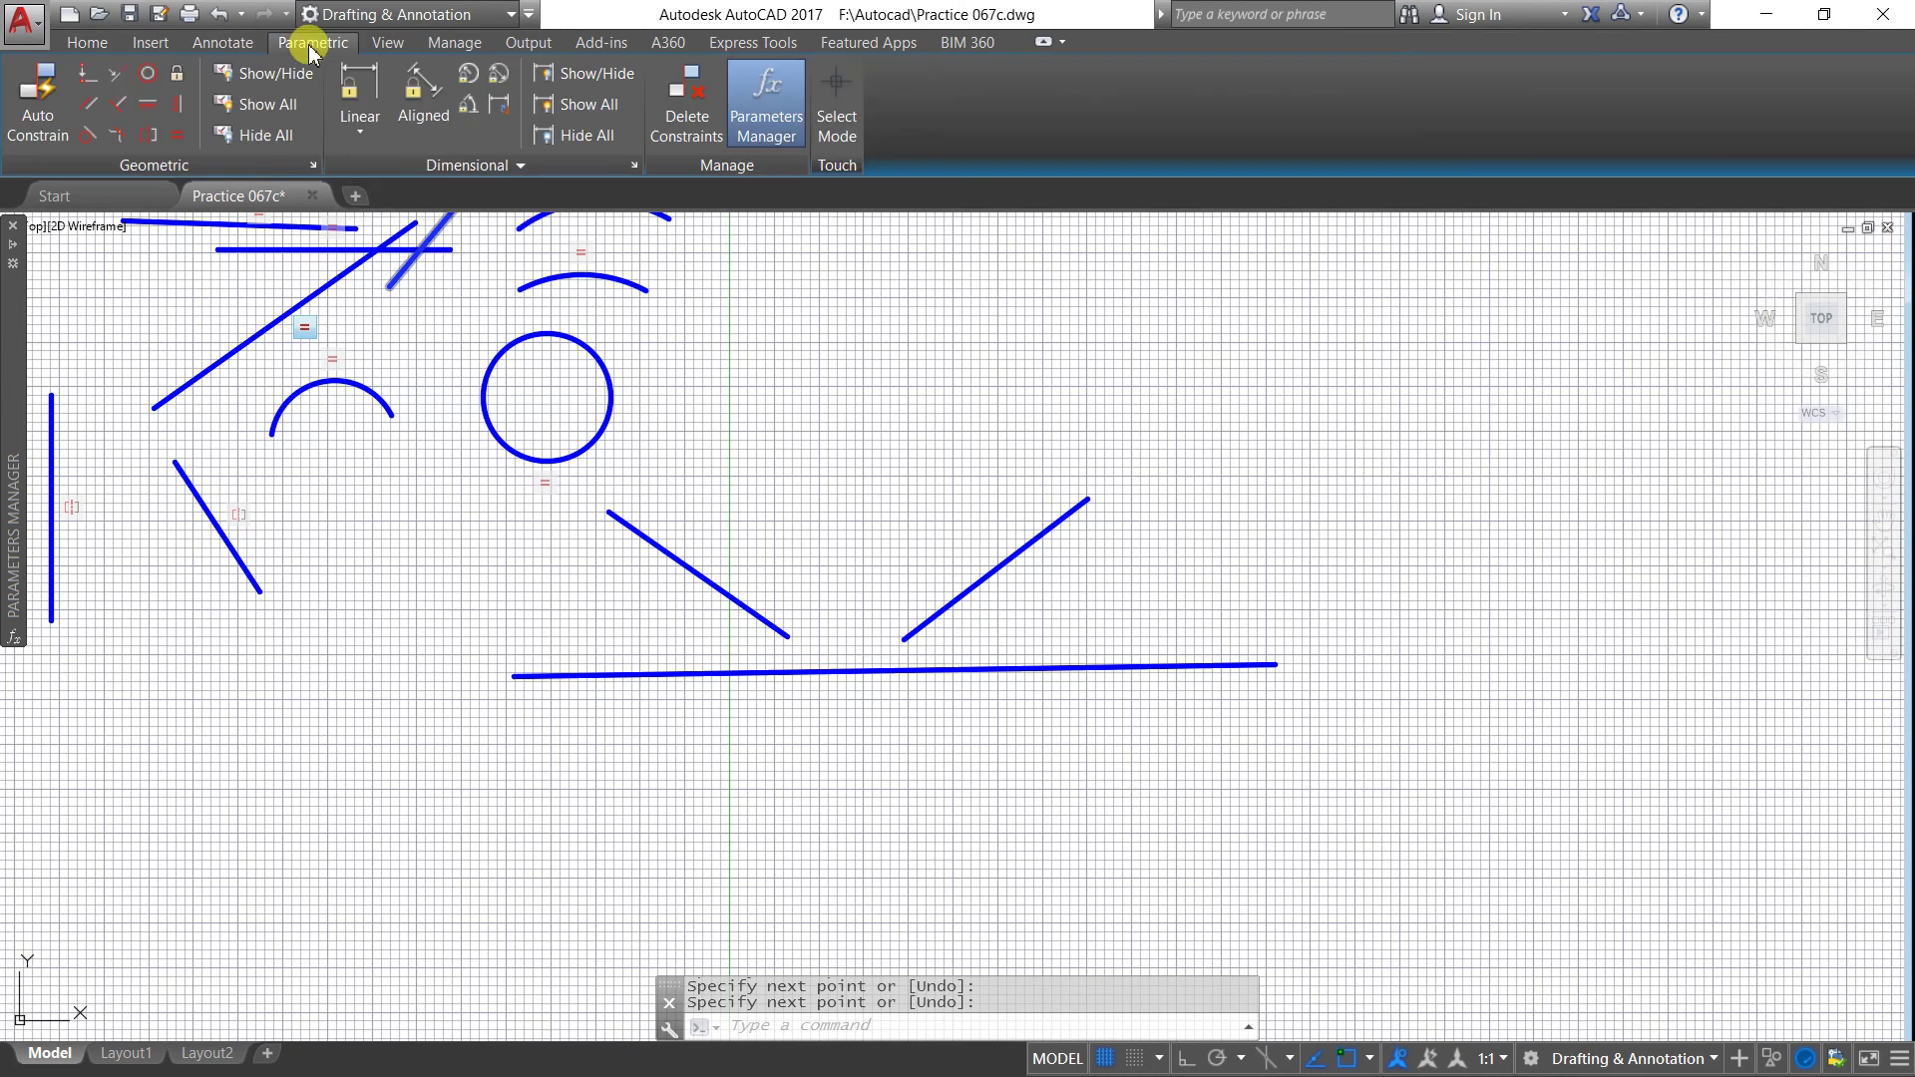
{"action": "left_click", "coordinate": [147, 135]}
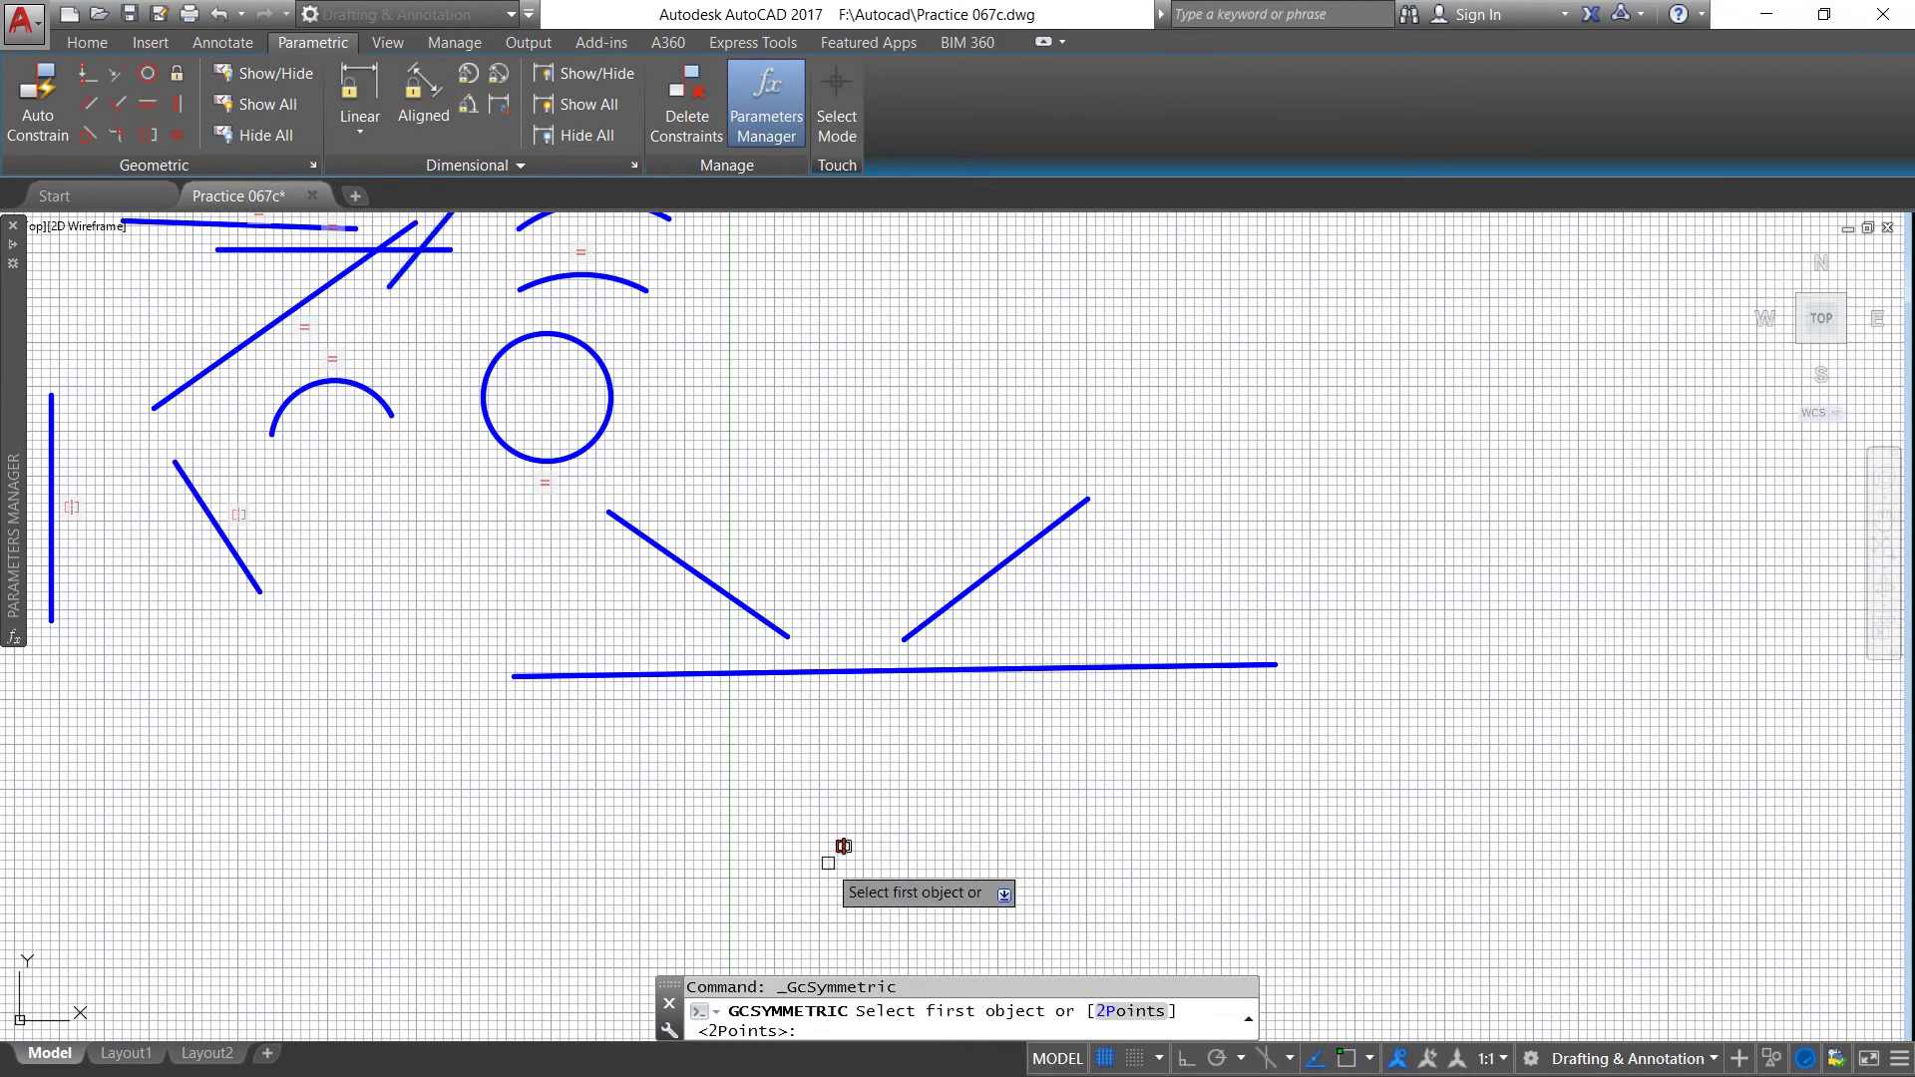
{"action": "left_click", "coordinate": [945, 602]}
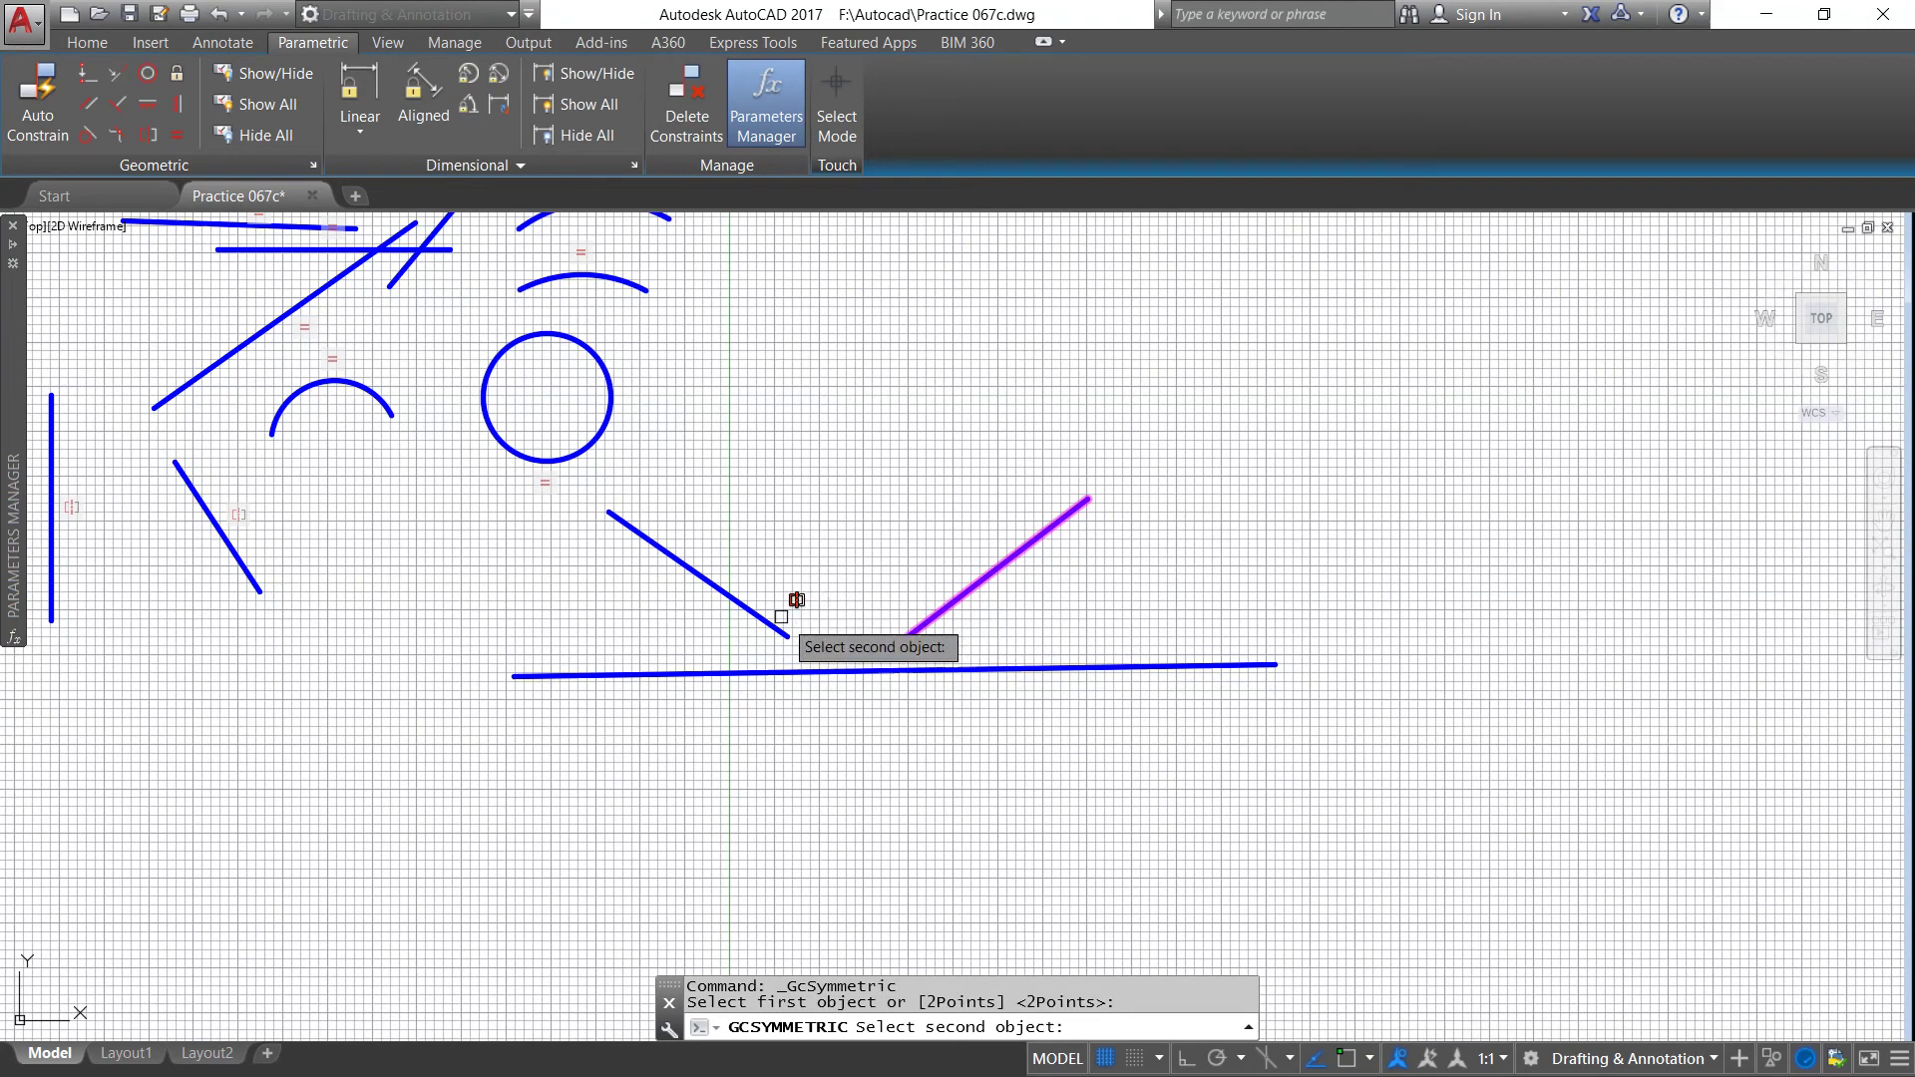
{"action": "left_click", "coordinate": [763, 616]}
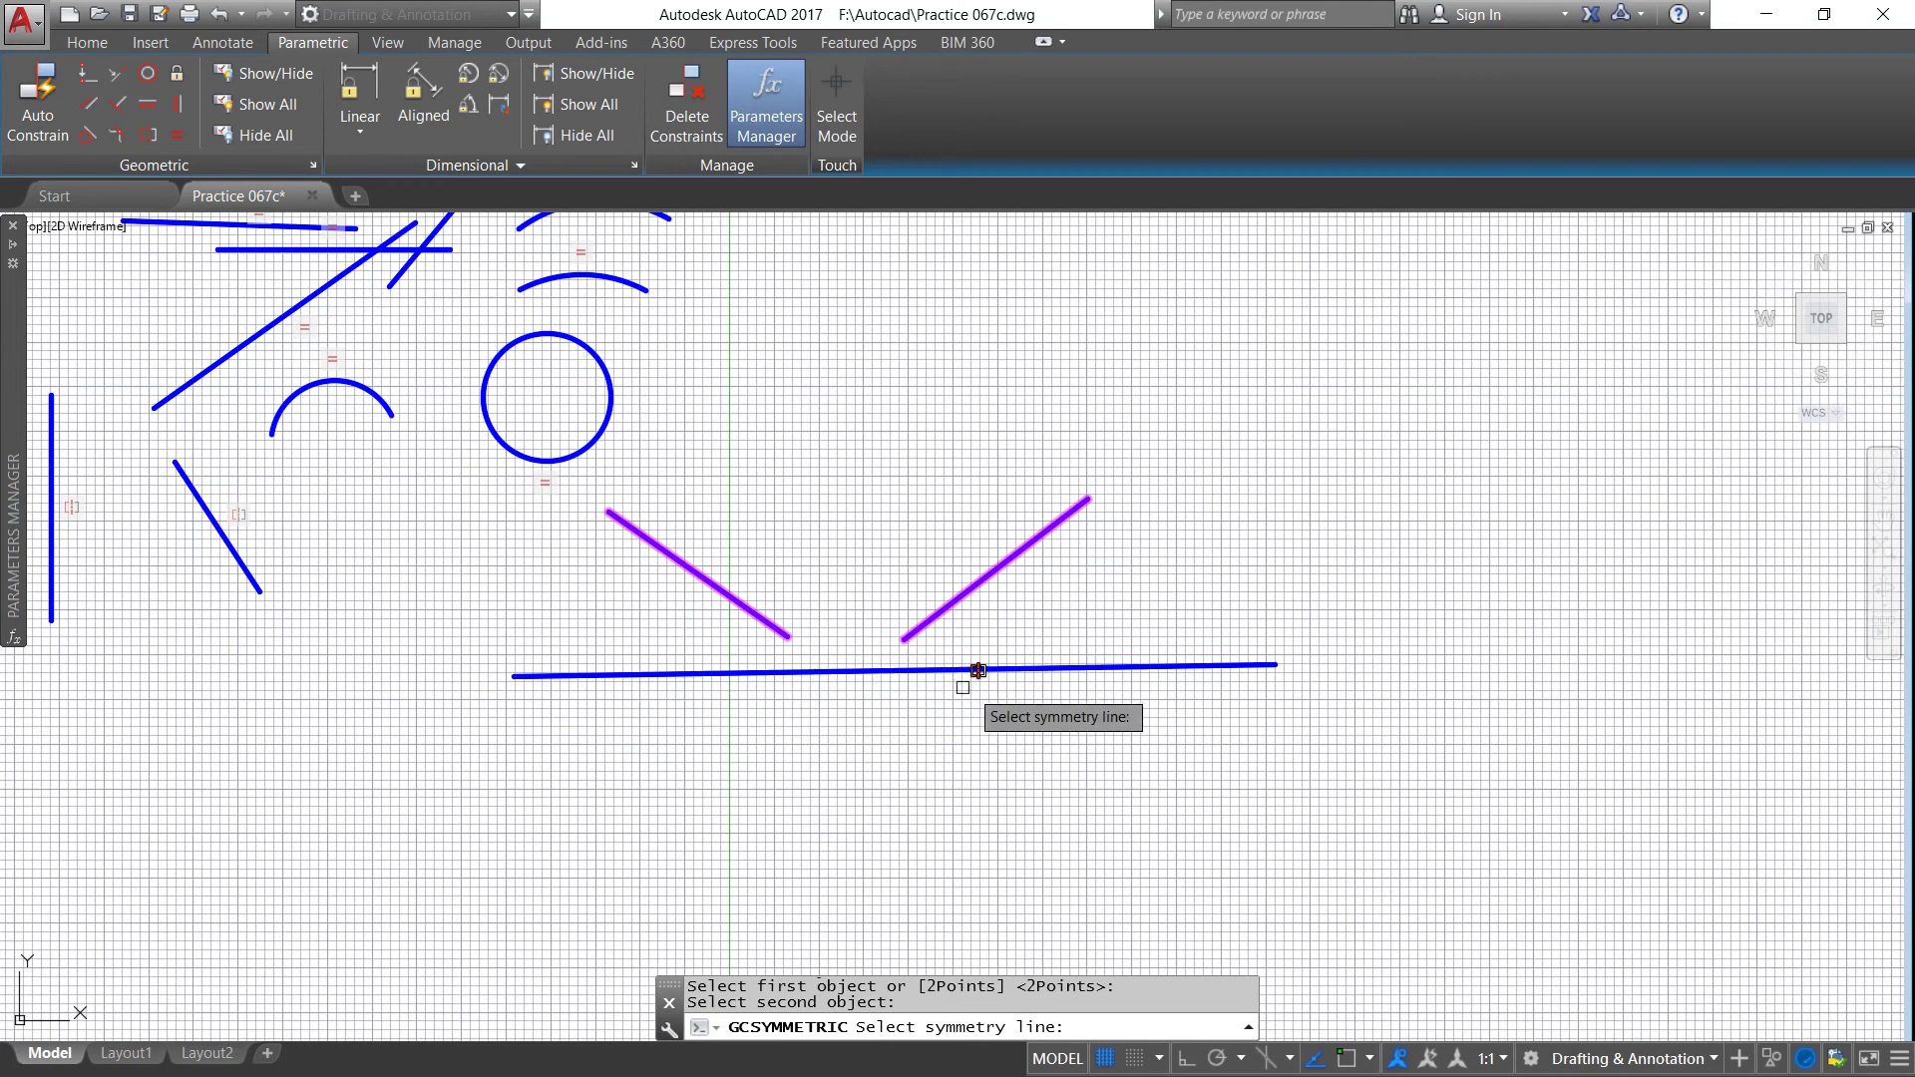
{"action": "left_click", "coordinate": [873, 672]}
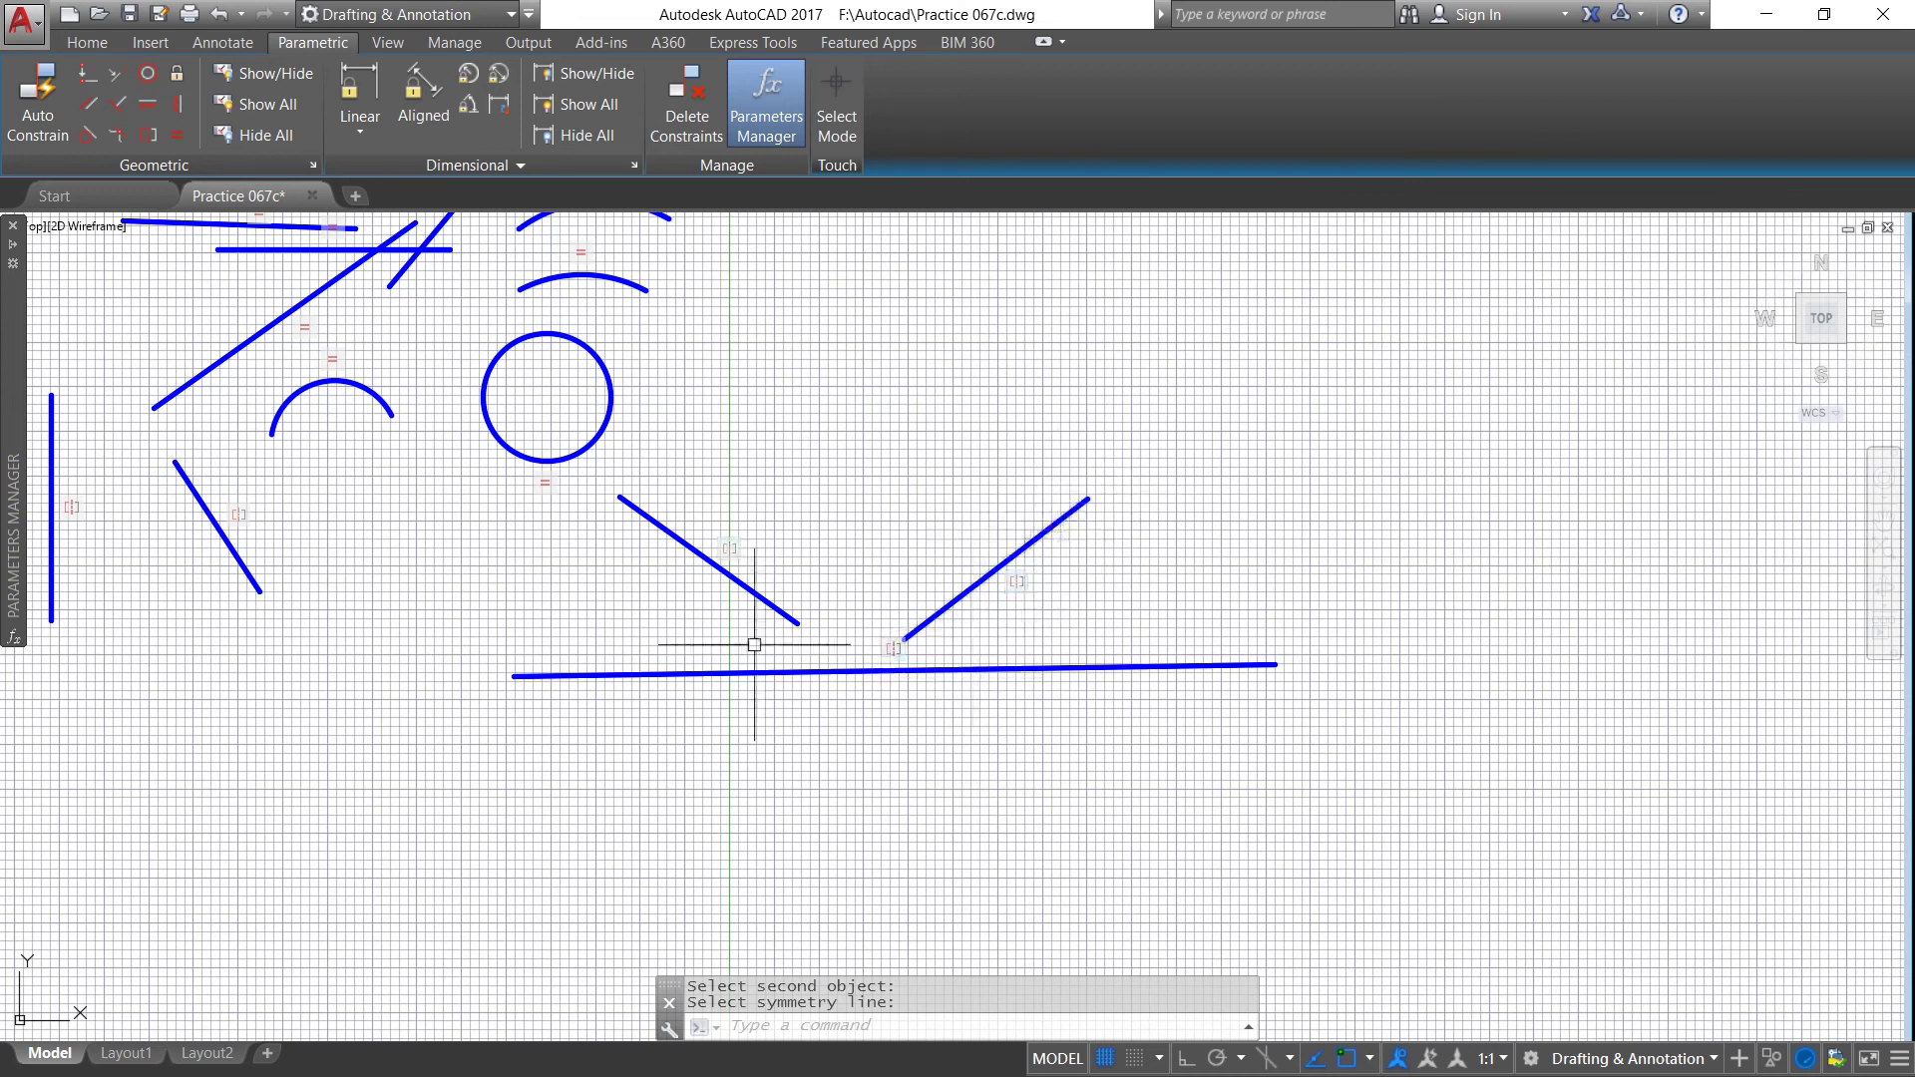
Step: Test the constraint by stretching the right slanted line's upper endpoint inward until steep, back outward, and well upward
{"action": "left_click", "coordinate": [947, 622]}
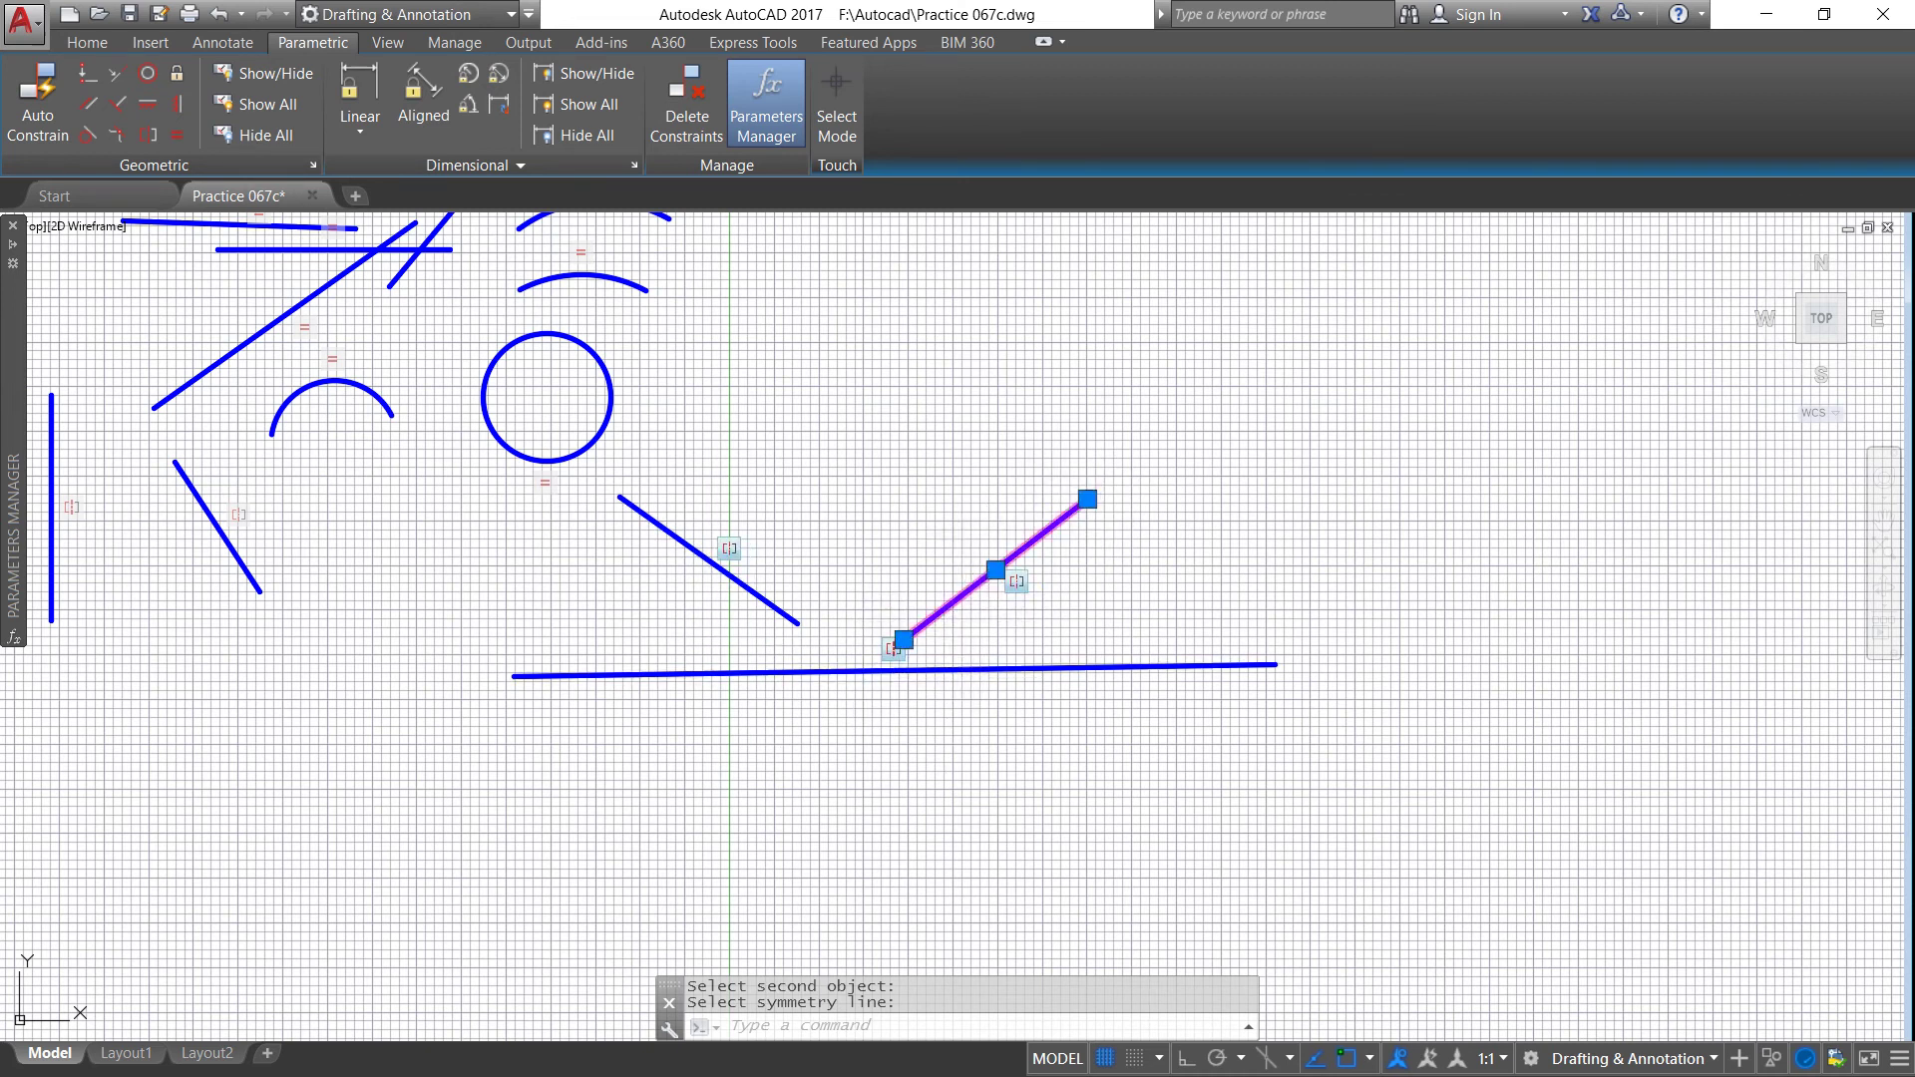
{"action": "left_click", "coordinate": [1087, 499]}
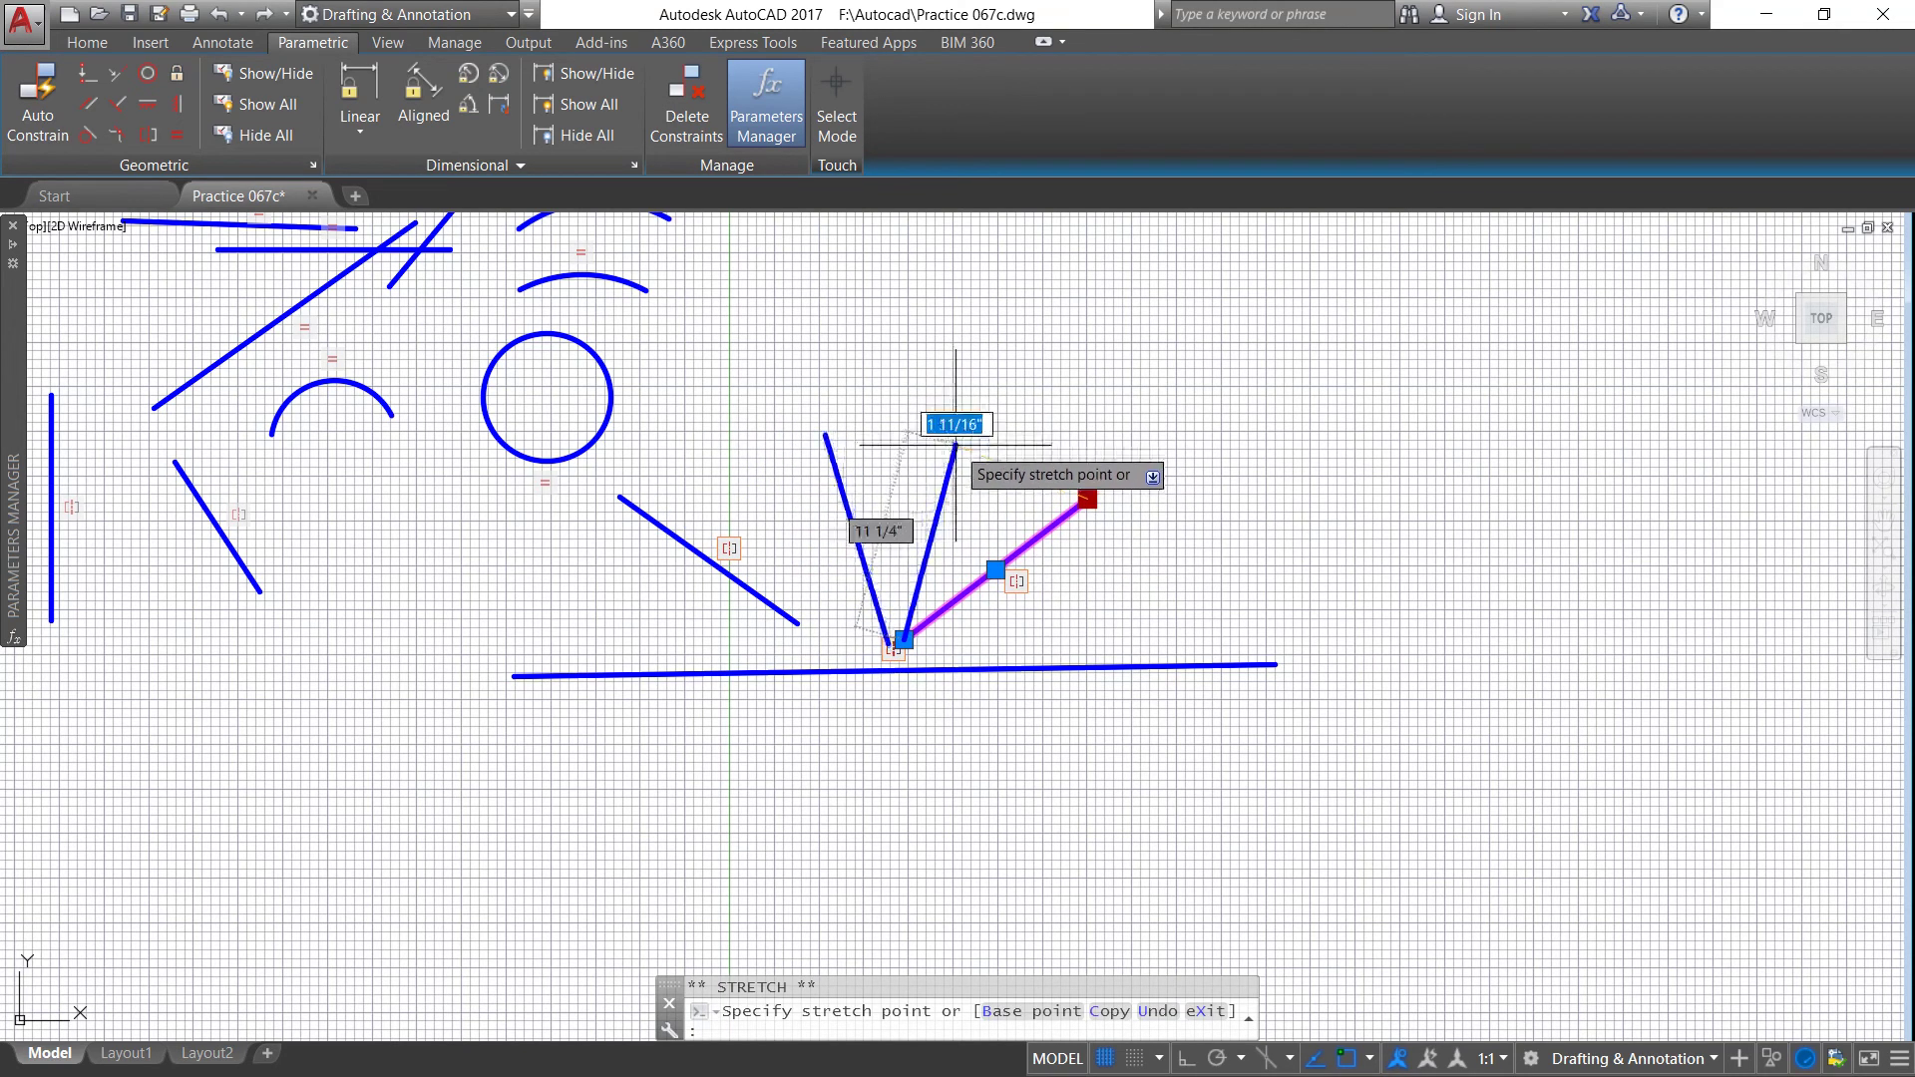
{"action": "left_click", "coordinate": [962, 451]}
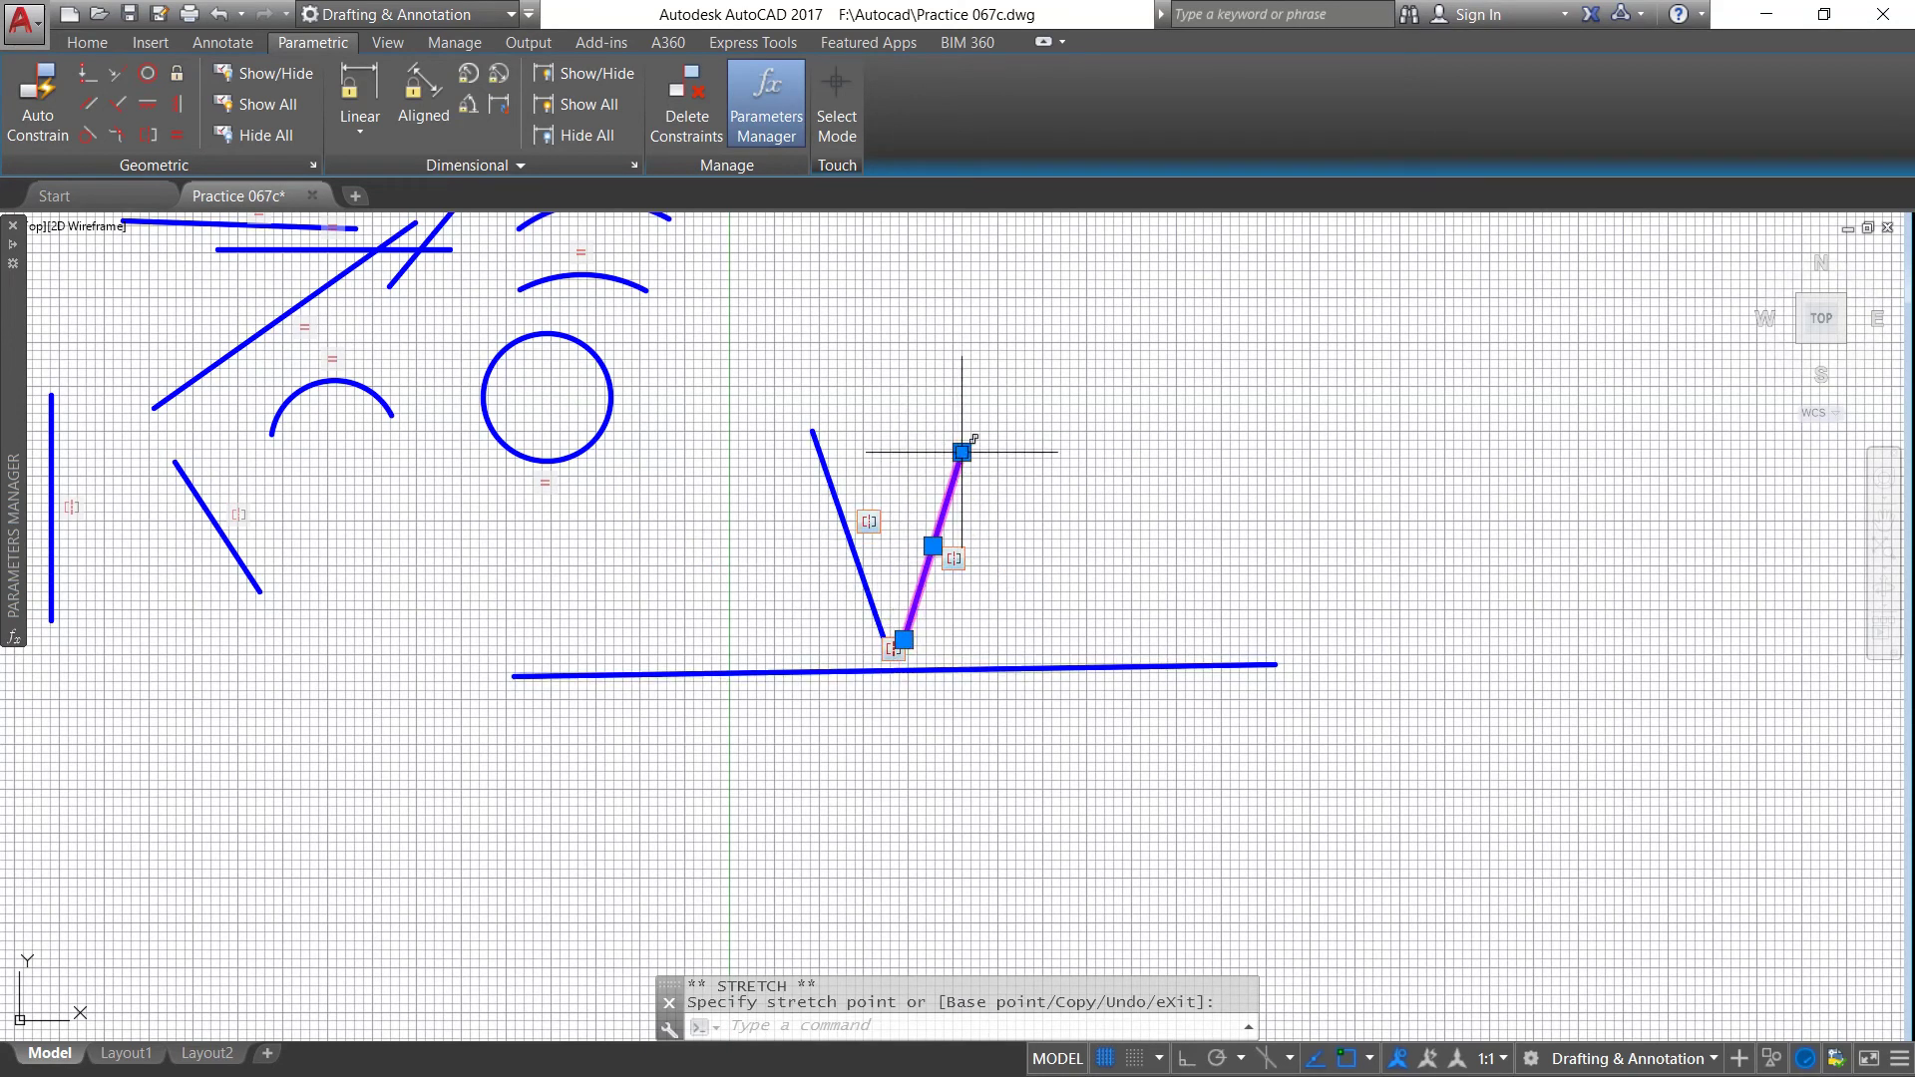
{"action": "left_click", "coordinate": [962, 452]}
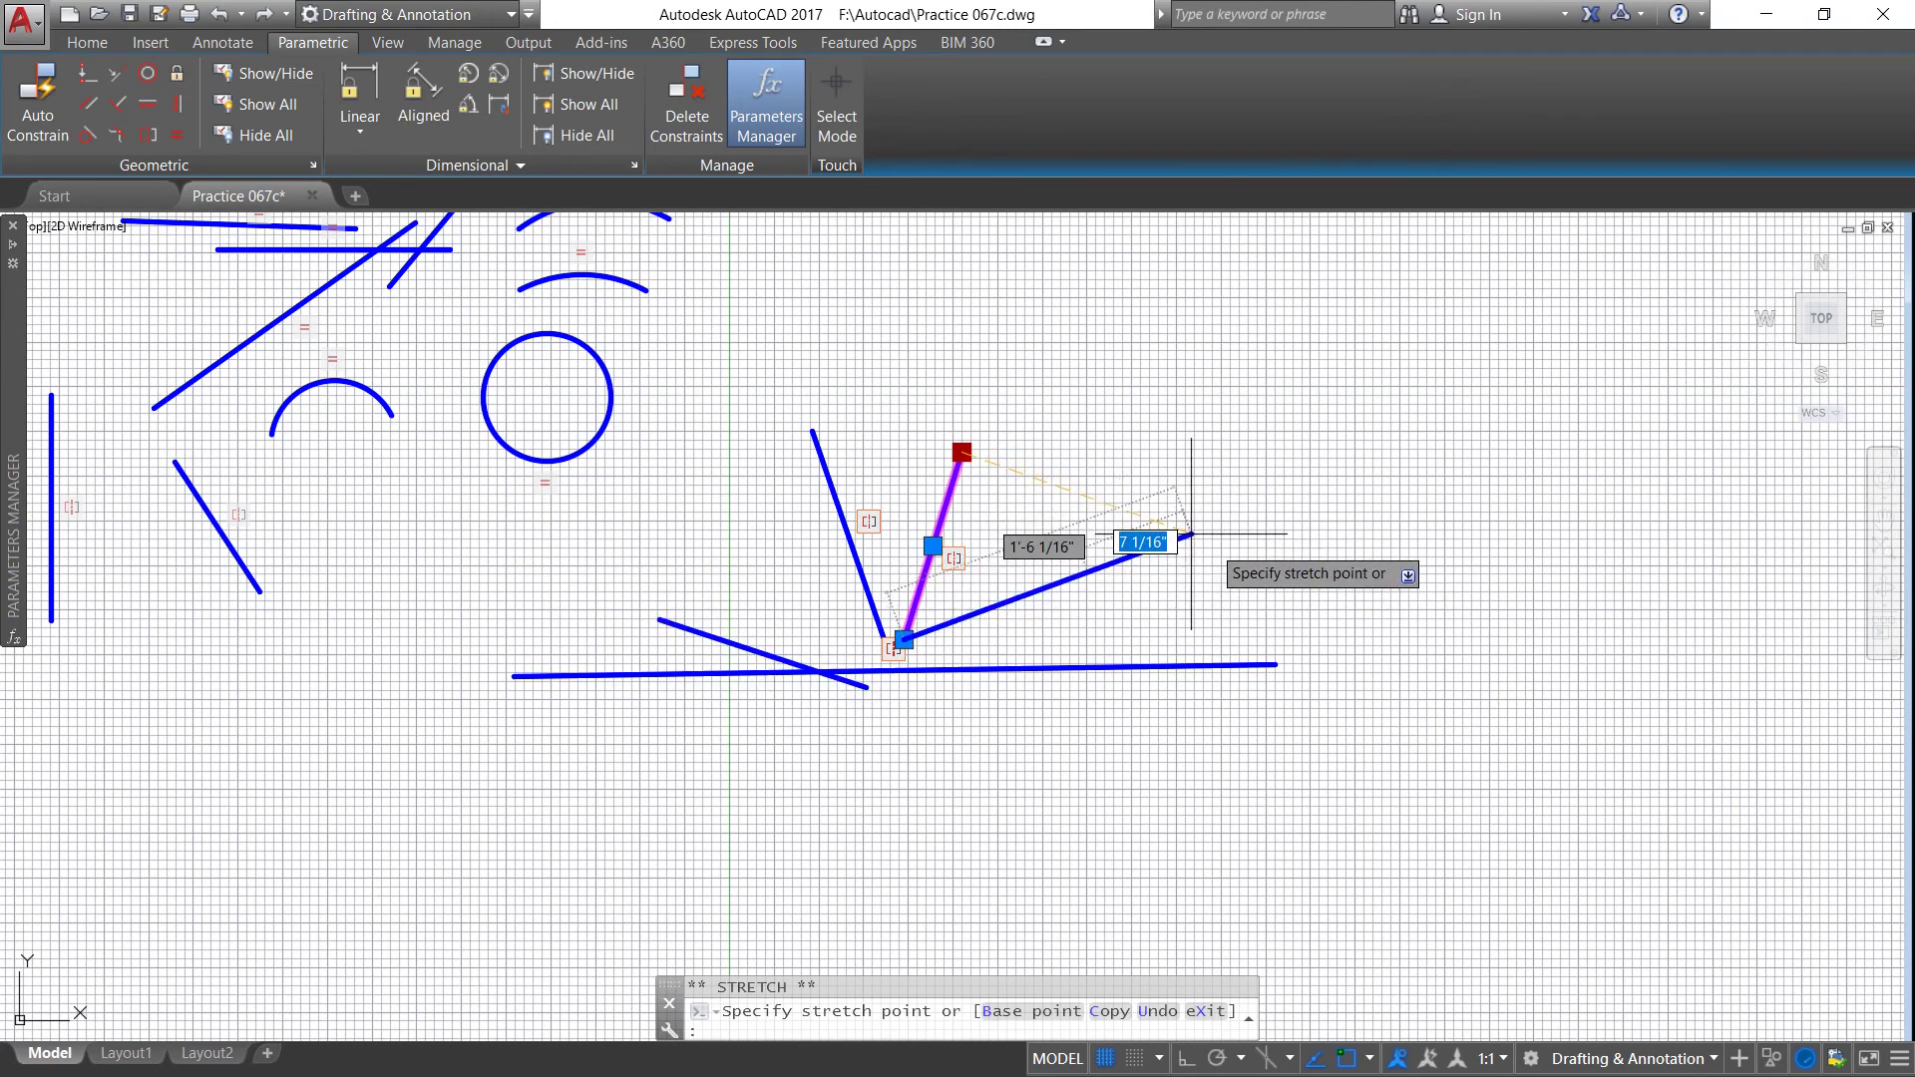
{"action": "left_click", "coordinate": [1073, 525]}
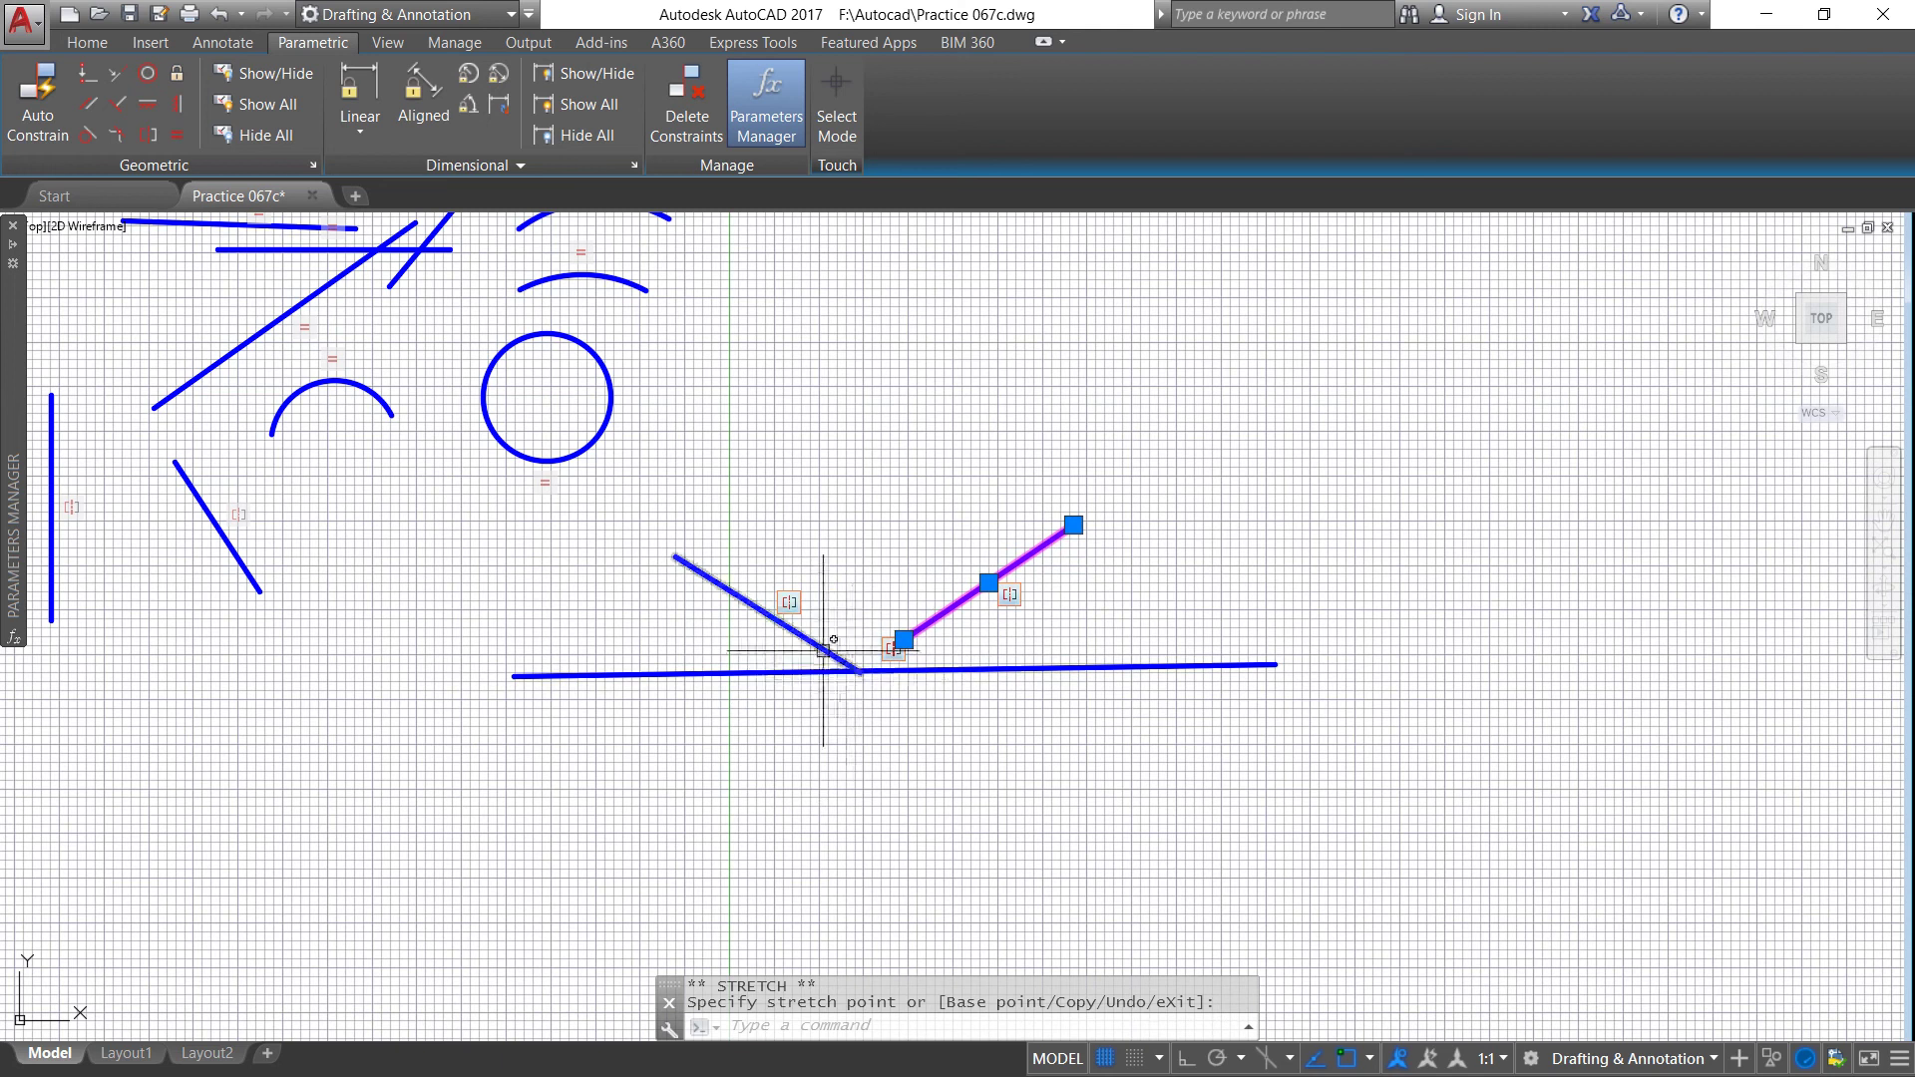
{"action": "left_click", "coordinate": [1073, 525]}
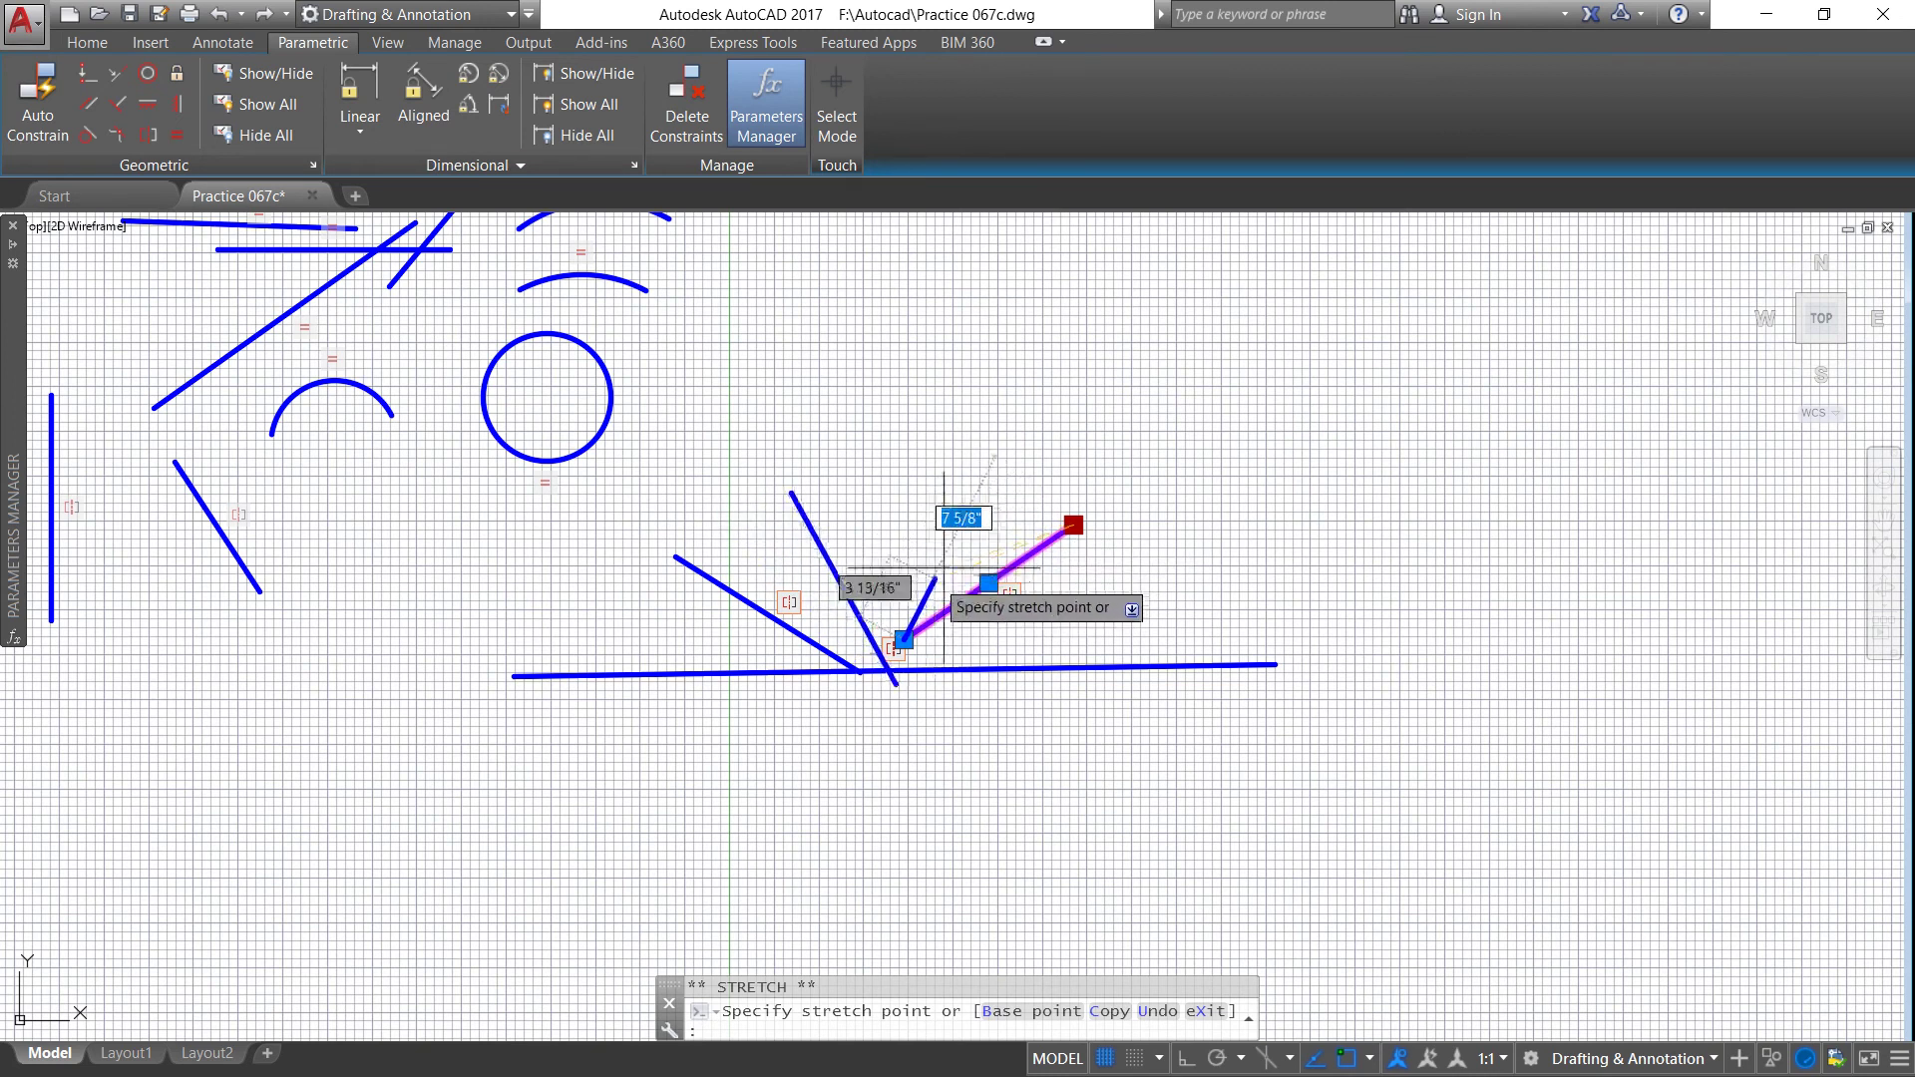
{"action": "left_click", "coordinate": [1092, 369]}
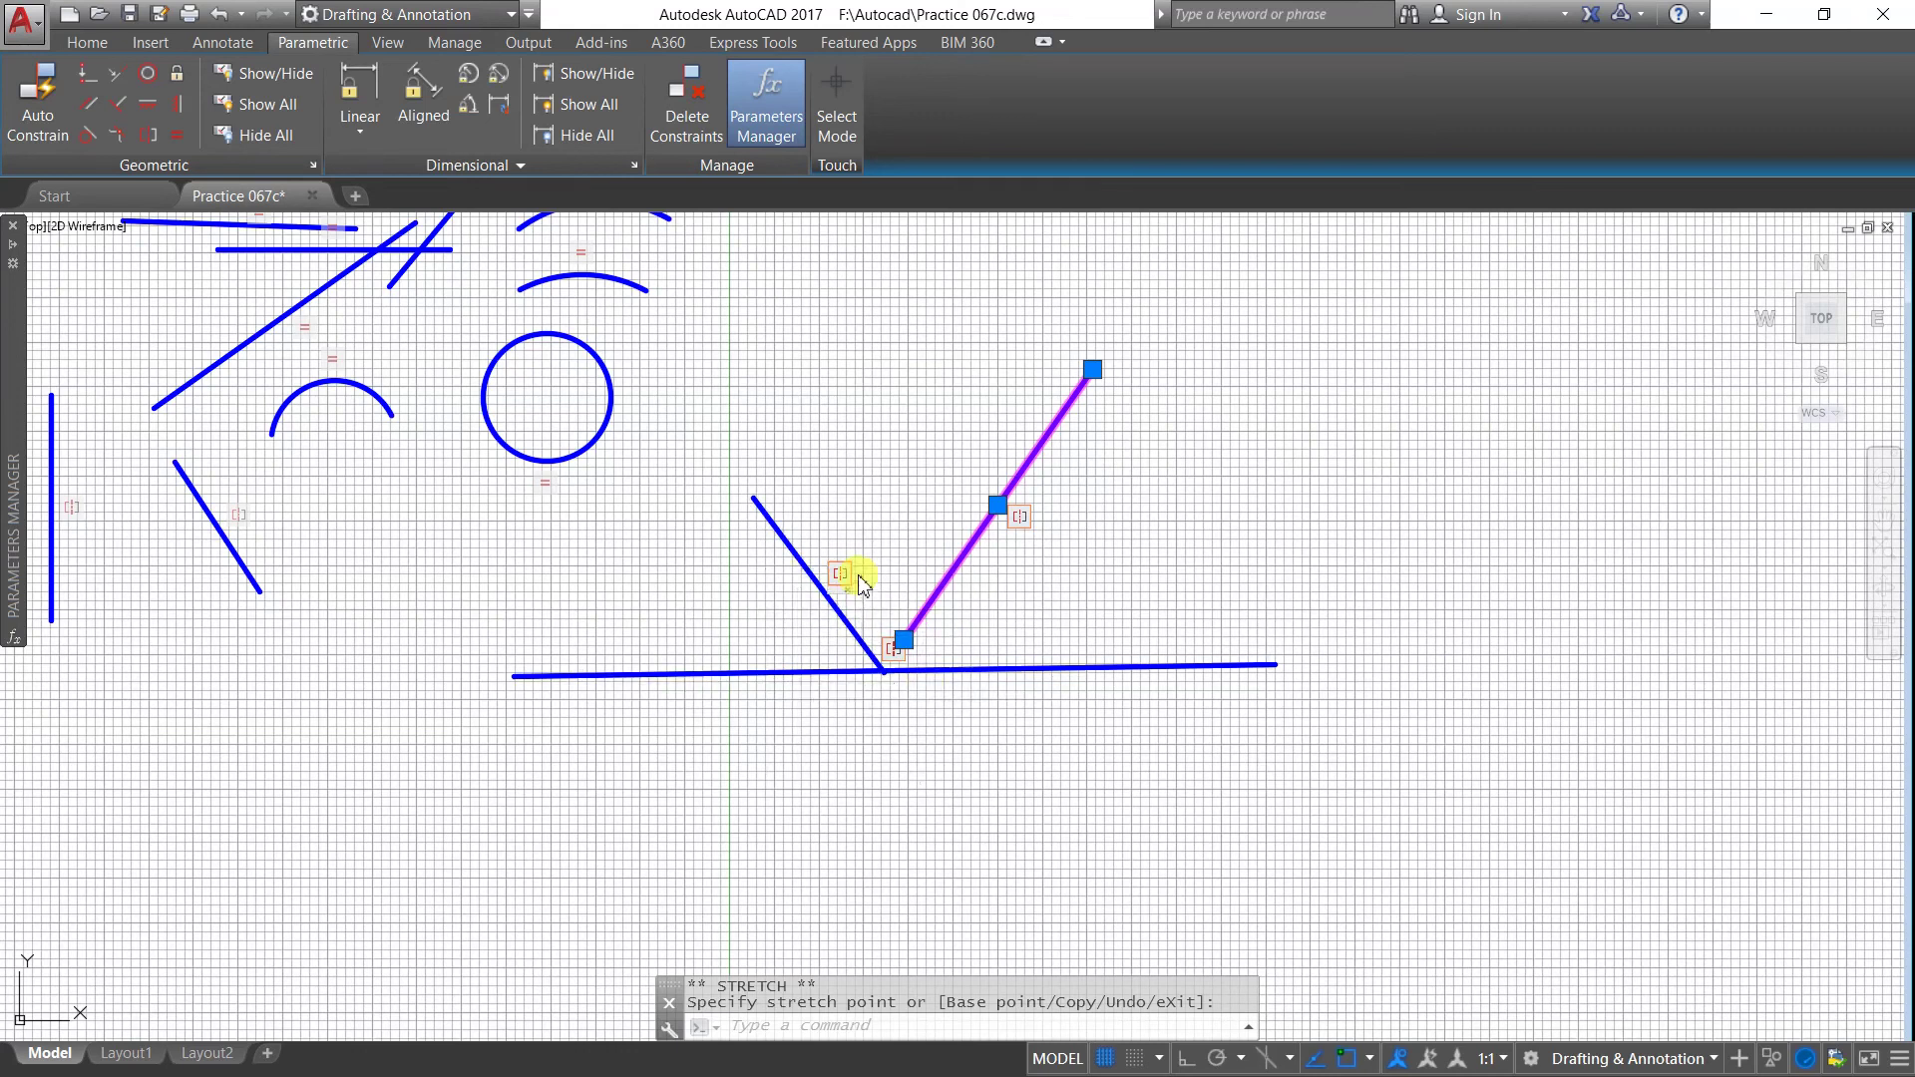
Step: Stretch the left slanted line's upper endpoint up and outward, and the right one's down until it runs nearly parallel to the symmetry line
{"action": "scroll", "coordinate": [910, 619], "scroll_direction": "down", "scroll_amount": 2}
{"action": "scroll", "coordinate": [887, 580], "scroll_direction": "up", "scroll_amount": 2}
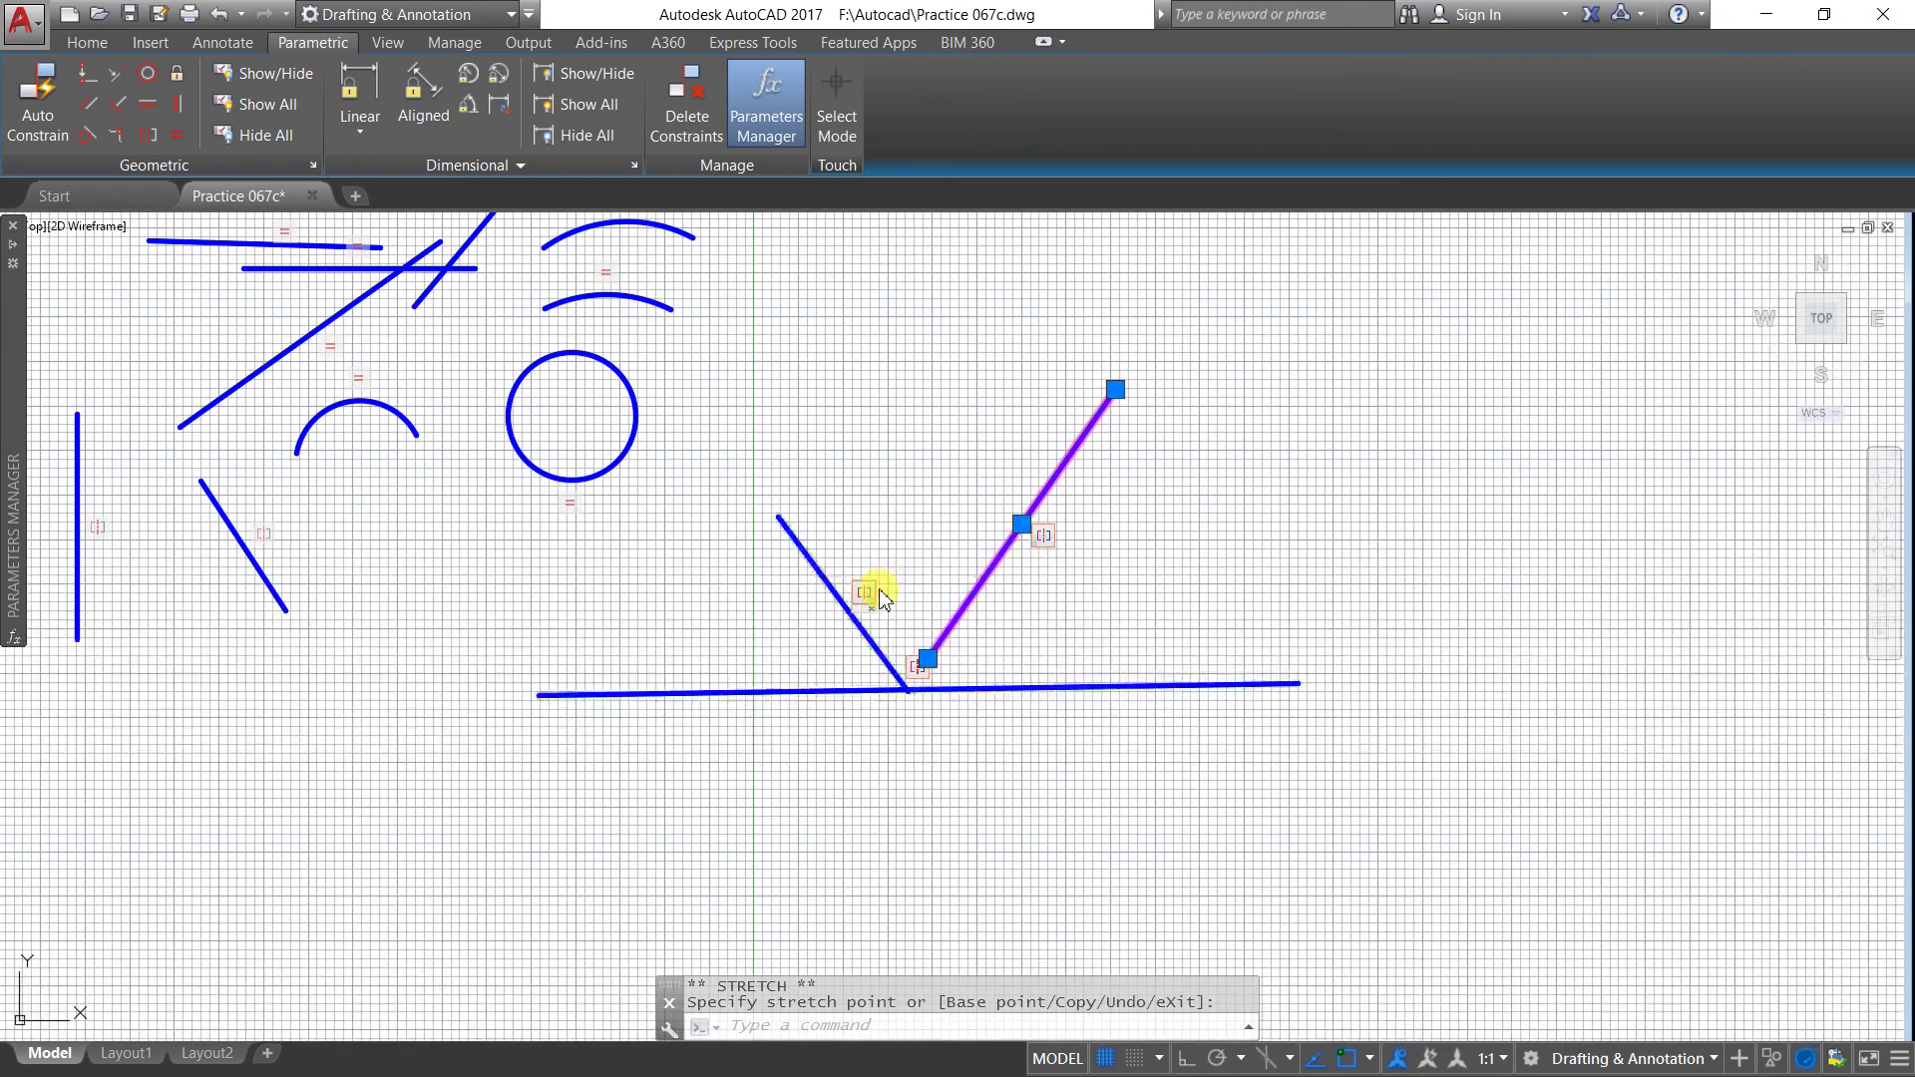
{"action": "left_click", "coordinate": [819, 570]}
{"action": "left_click", "coordinate": [777, 518]}
{"action": "left_click", "coordinate": [674, 394]}
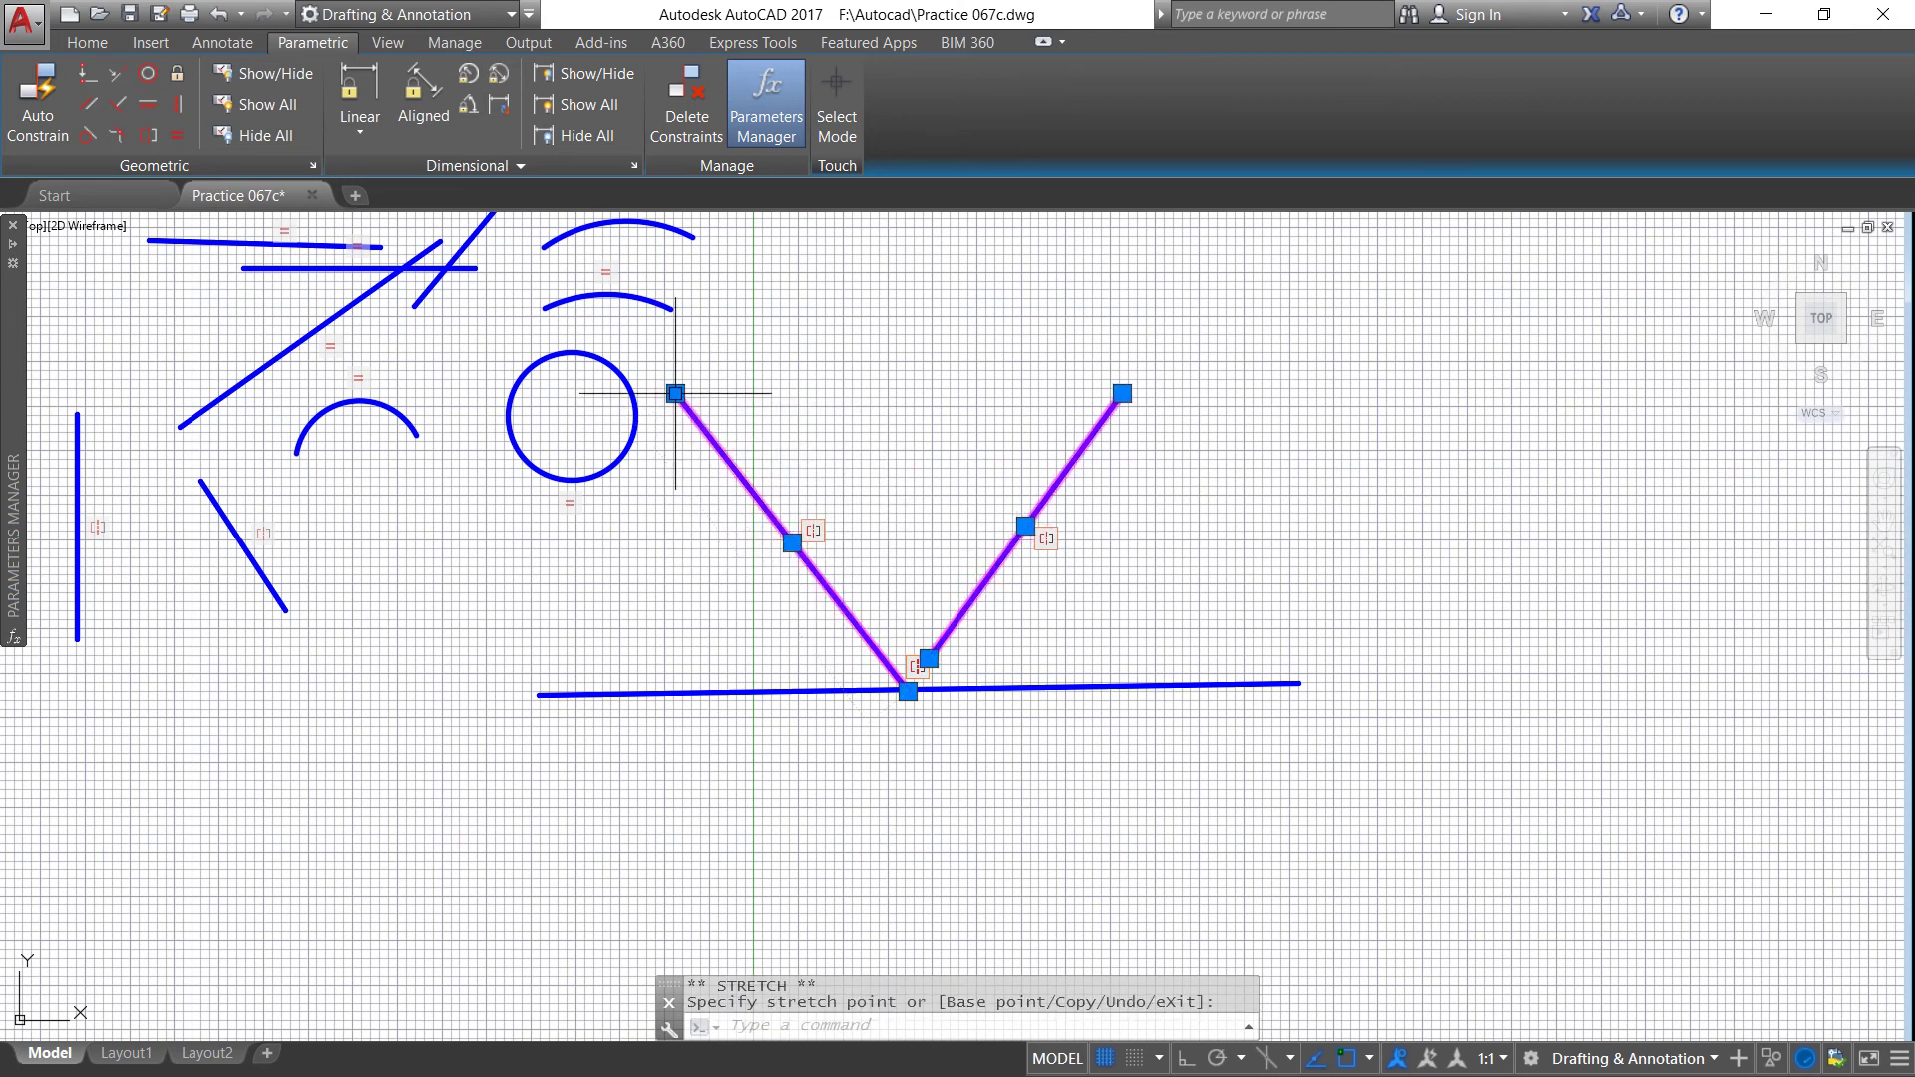
{"action": "left_click", "coordinate": [1122, 393]}
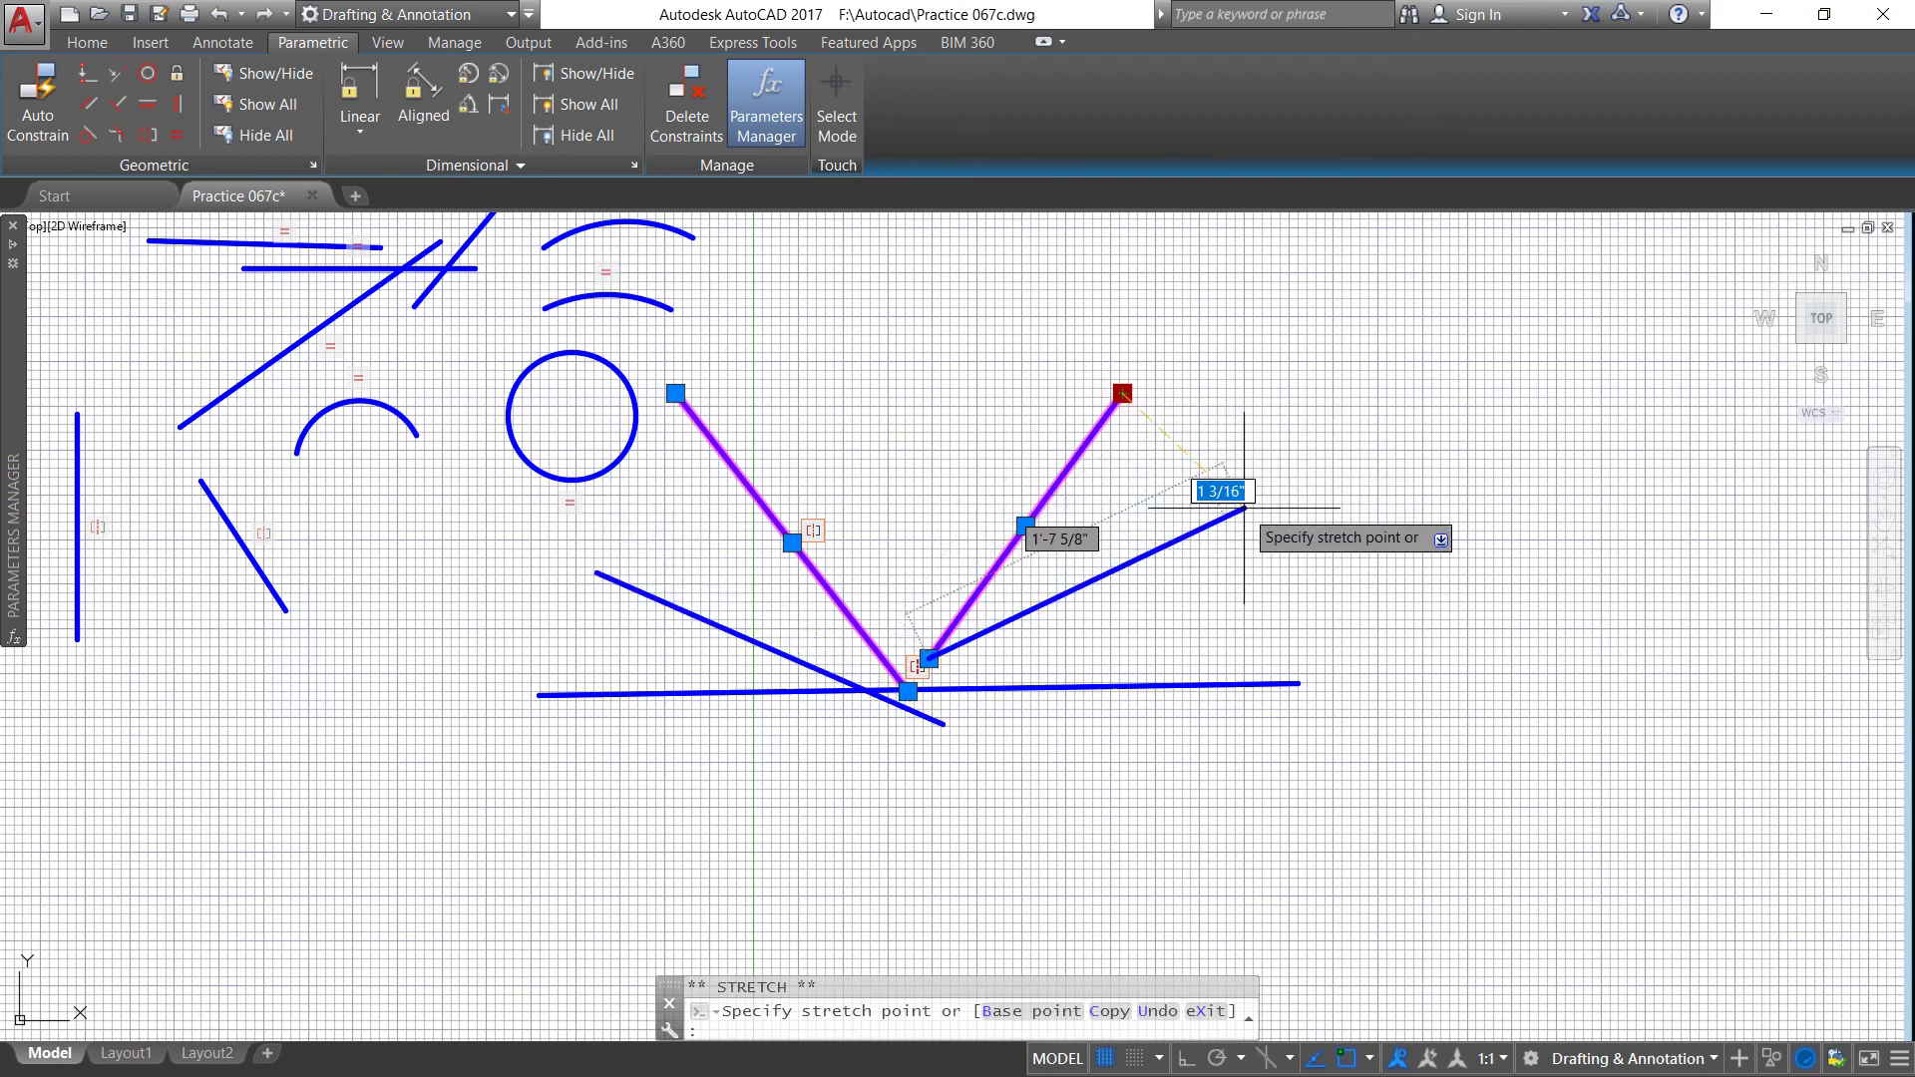
{"action": "left_click", "coordinate": [1354, 655]}
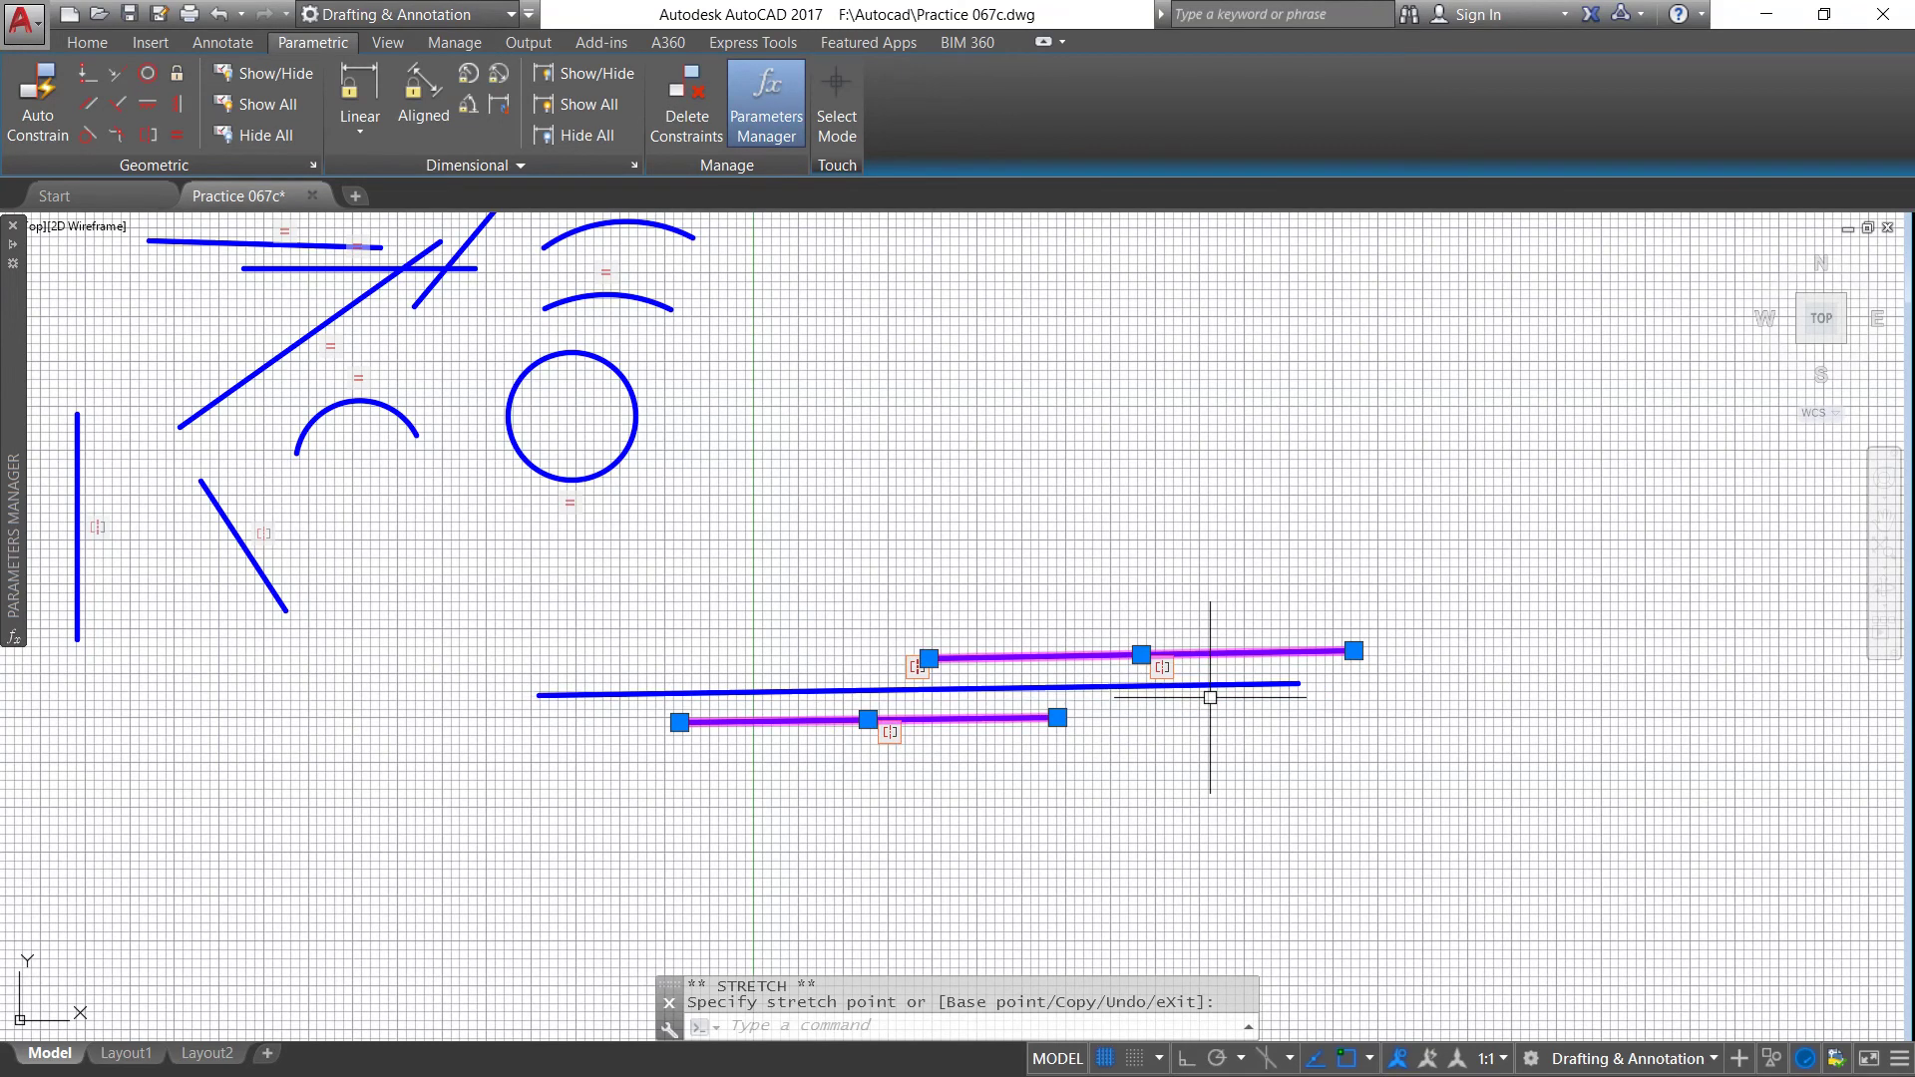
{"action": "scroll", "coordinate": [1053, 609], "scroll_direction": "down", "scroll_amount": 4}
{"action": "scroll", "coordinate": [820, 661], "scroll_direction": "up", "scroll_amount": 2}
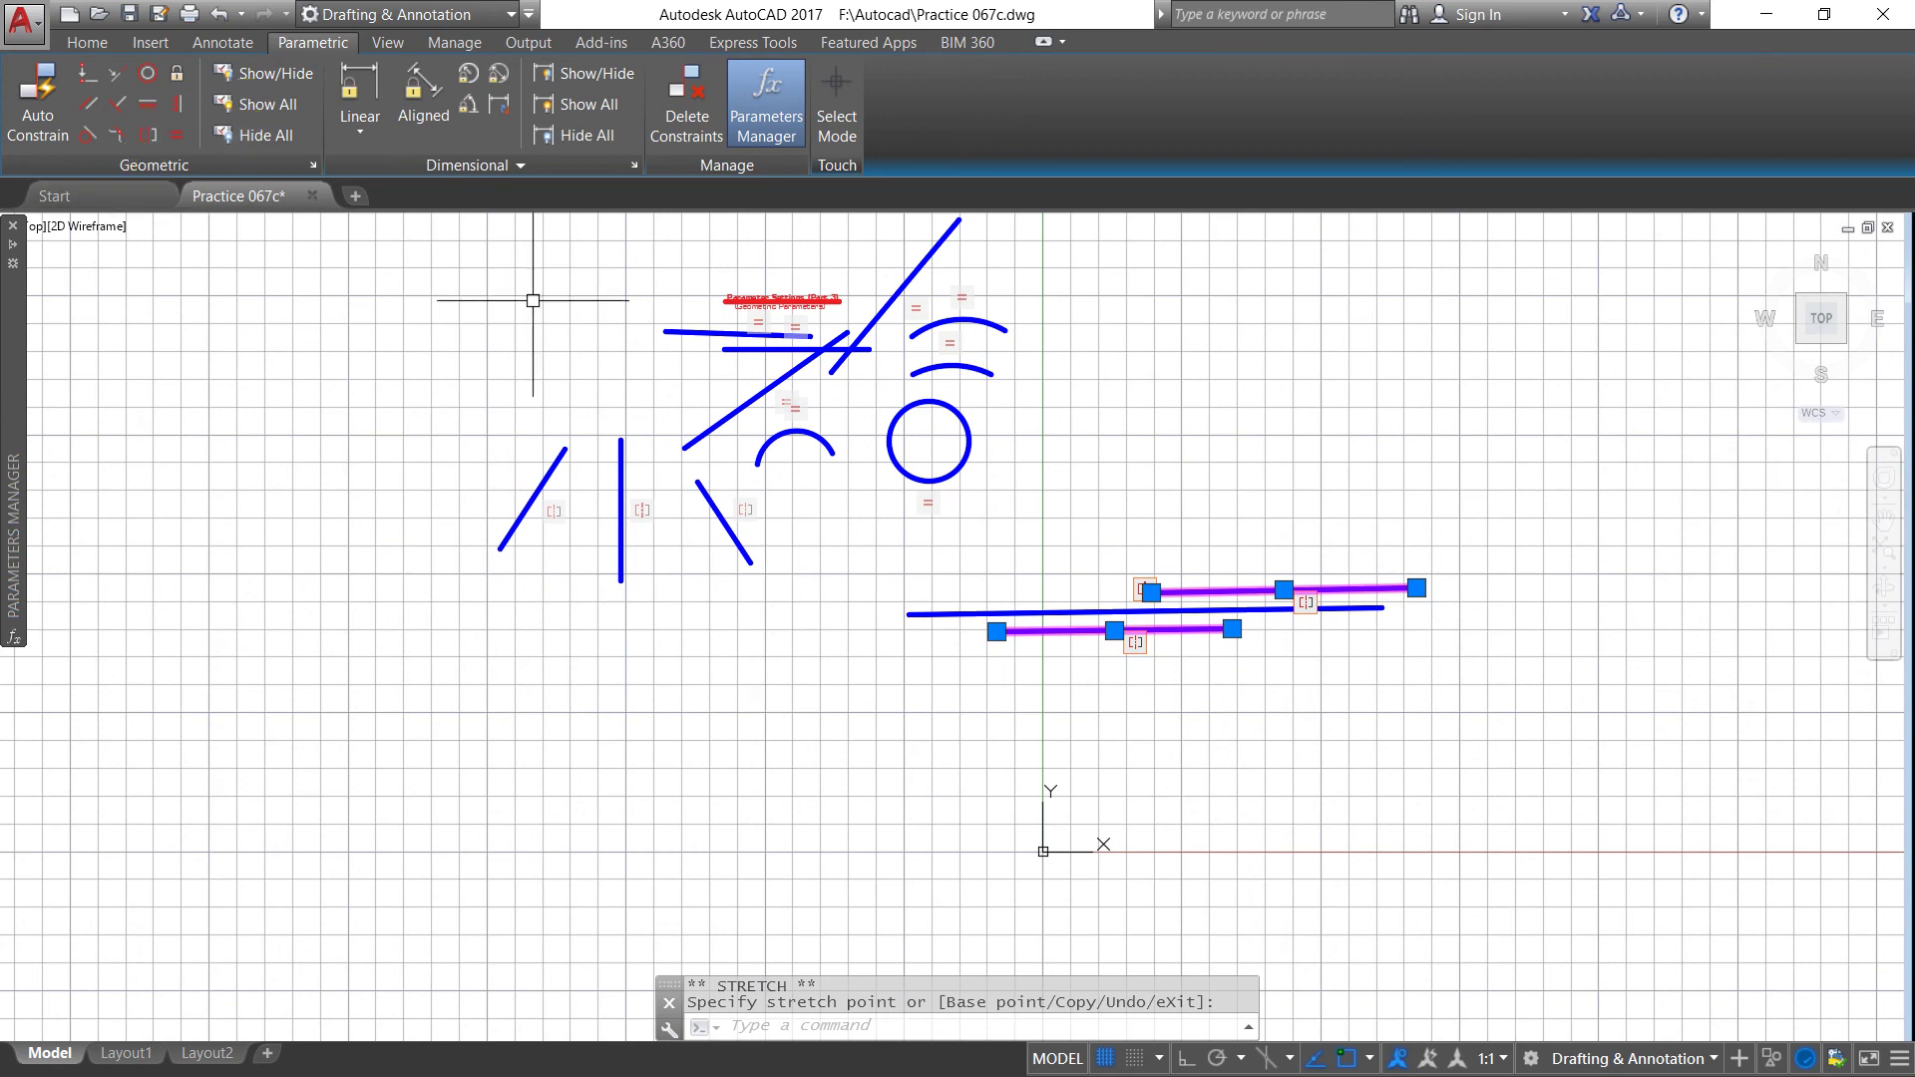
{"action": "scroll", "coordinate": [758, 290], "scroll_direction": "up", "scroll_amount": 4}
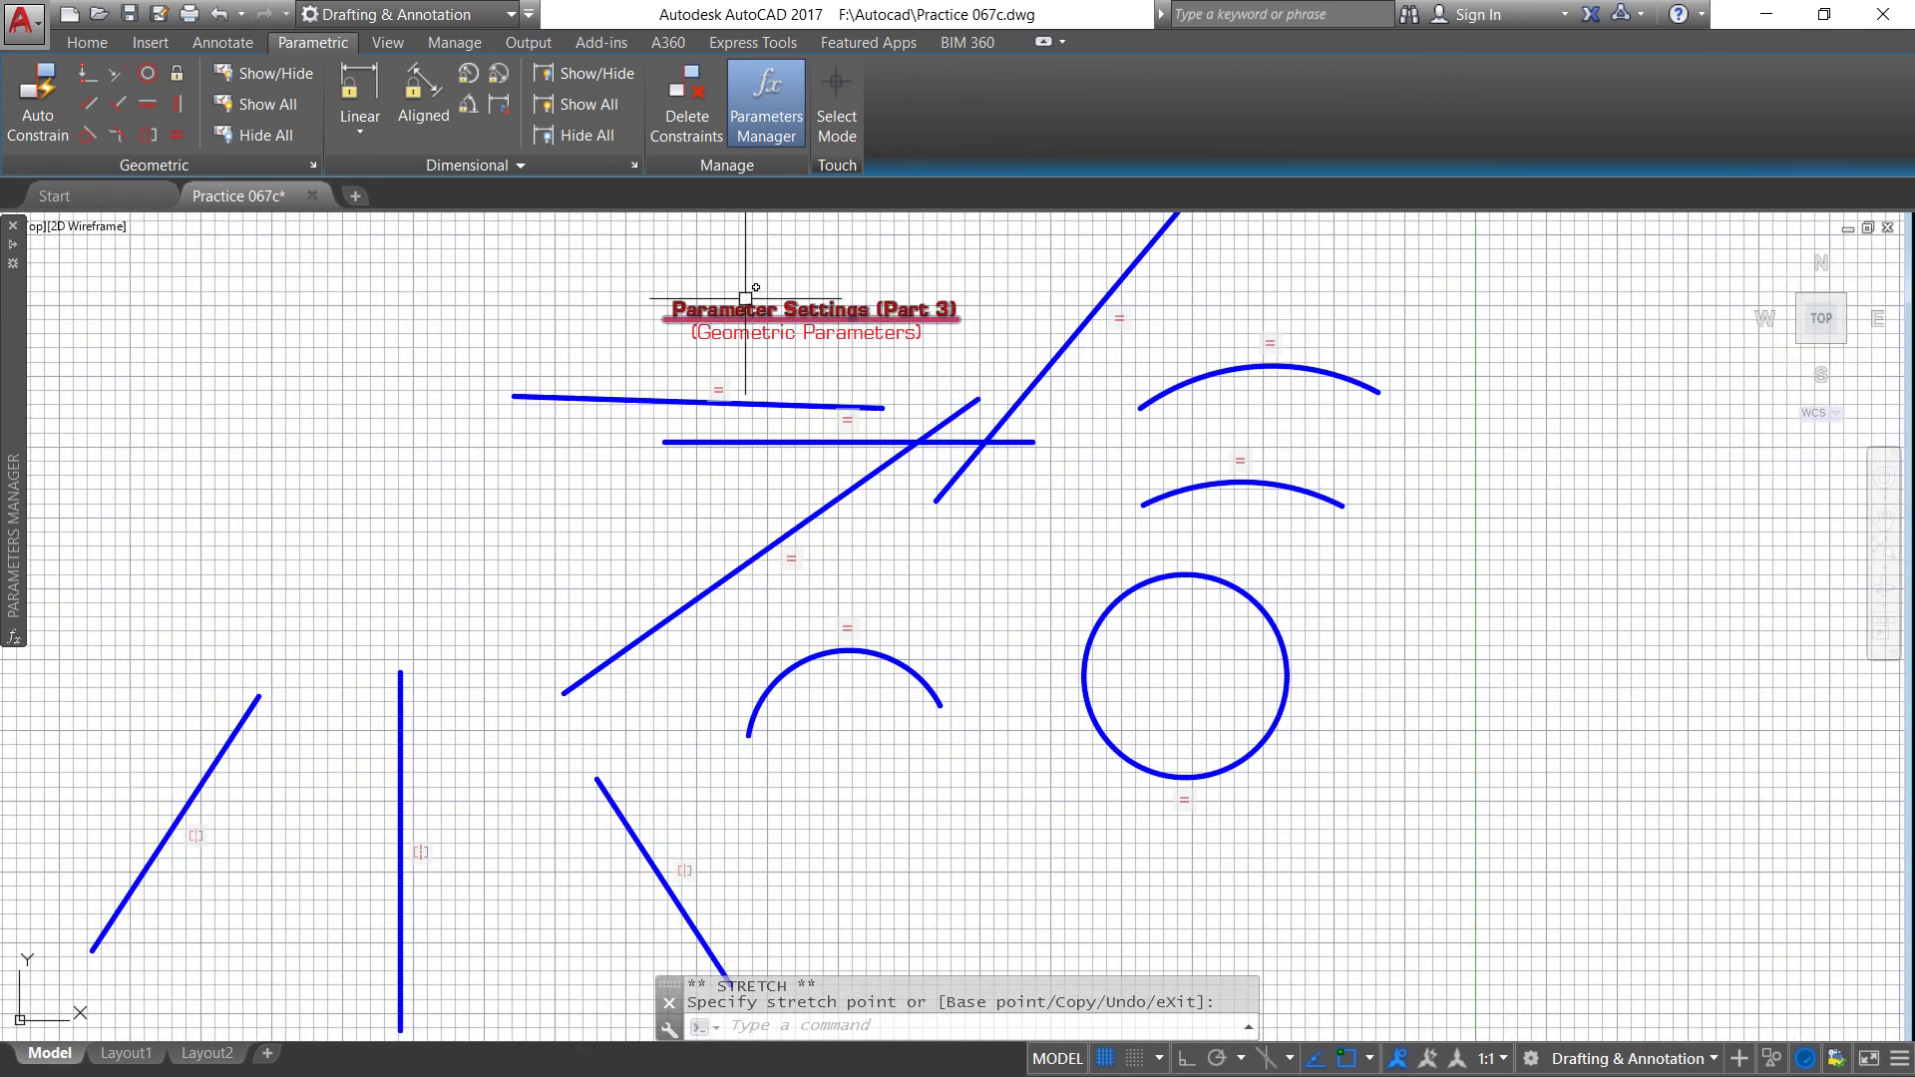
{"action": "scroll", "coordinate": [681, 323], "scroll_direction": "up", "scroll_amount": 2}
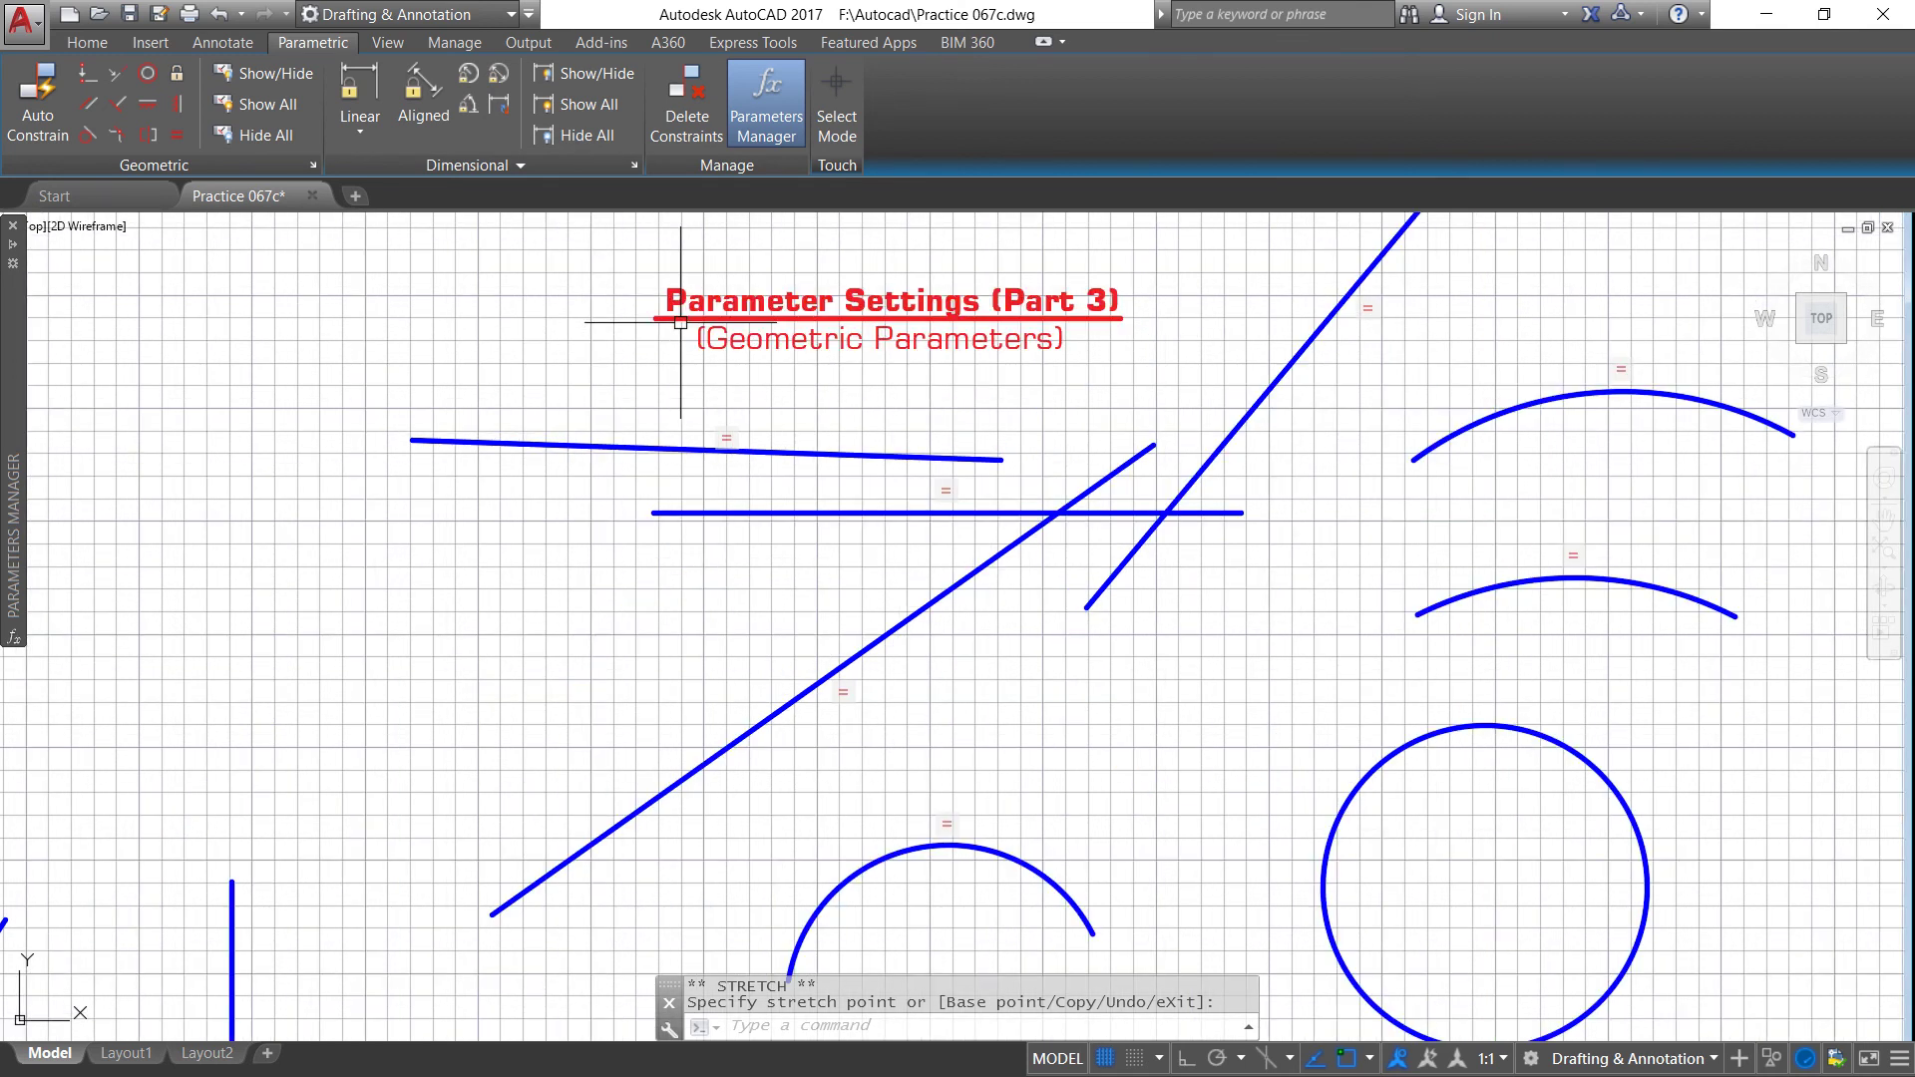
{"action": "scroll", "coordinate": [676, 353], "scroll_direction": "down", "scroll_amount": 2}
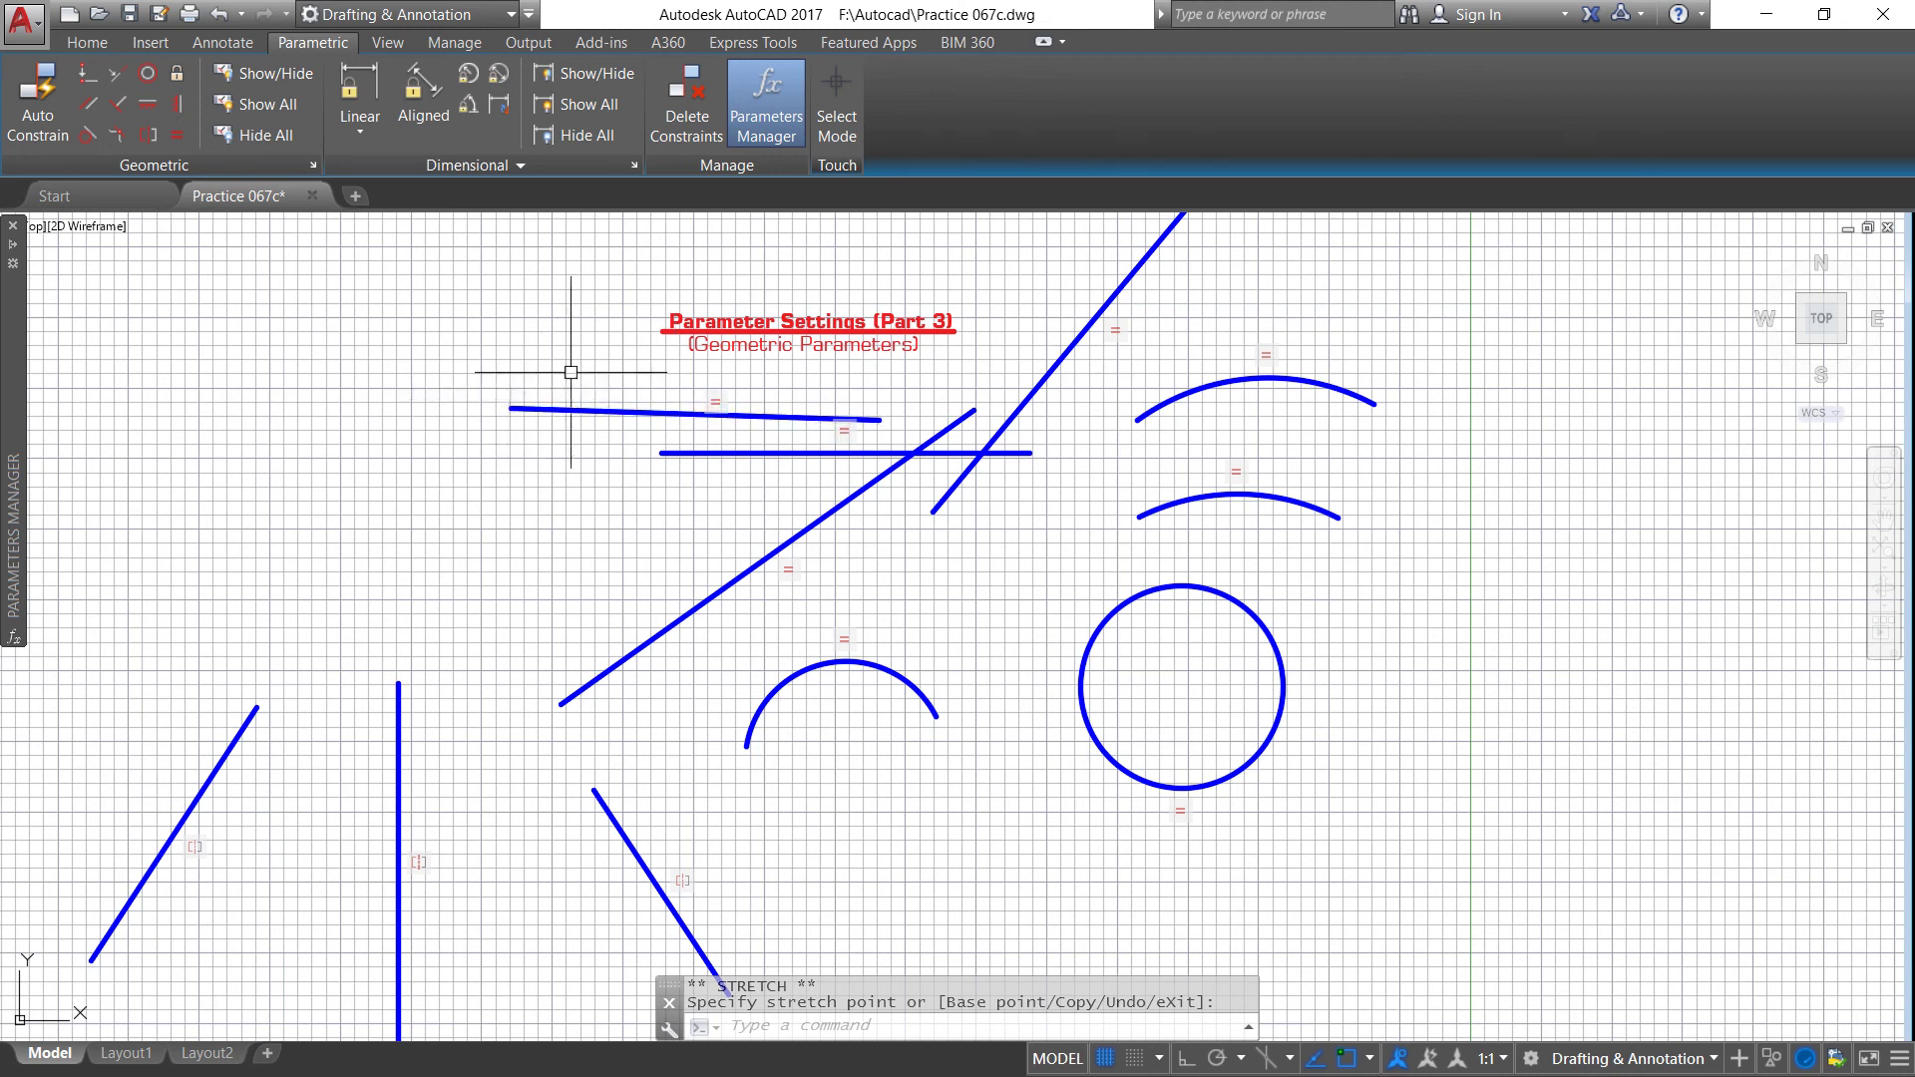
{"action": "scroll", "coordinate": [657, 329], "scroll_direction": "up", "scroll_amount": 2}
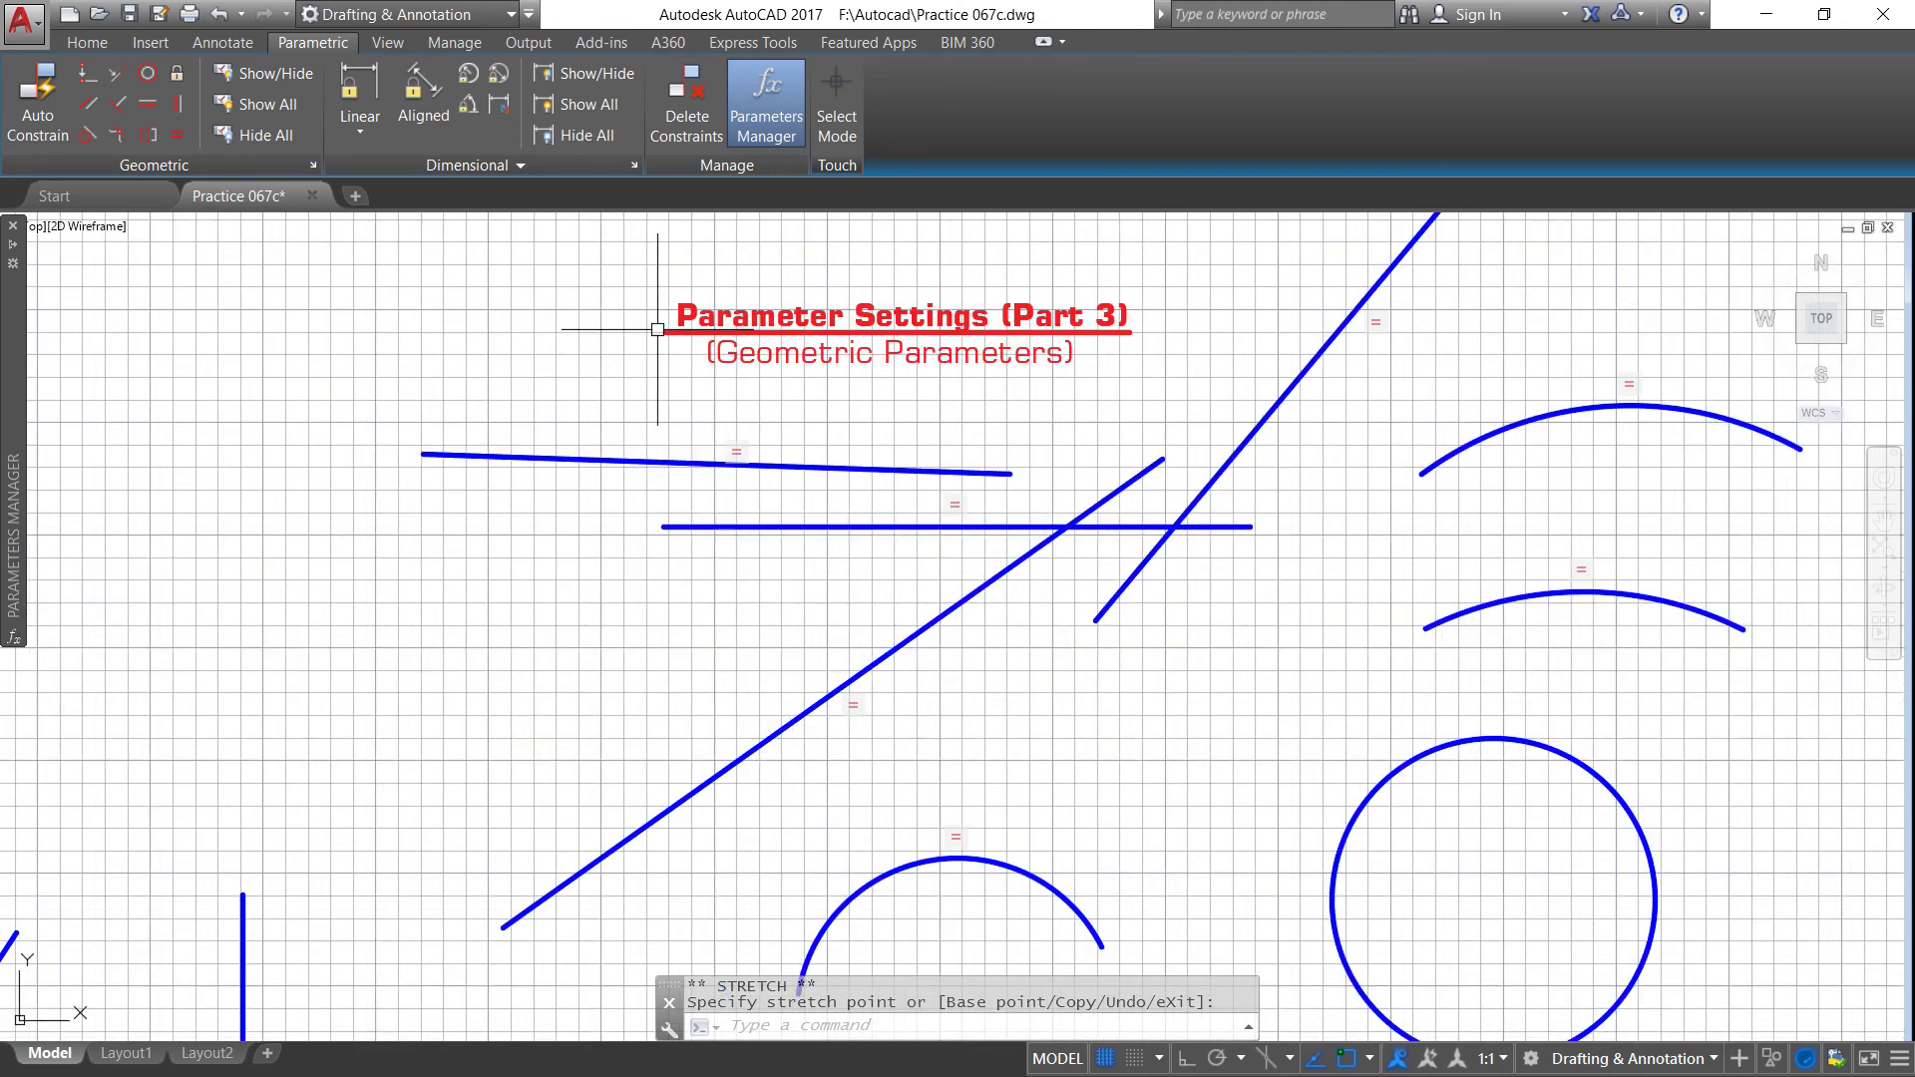
{"action": "scroll", "coordinate": [598, 314], "scroll_direction": "down", "scroll_amount": 2}
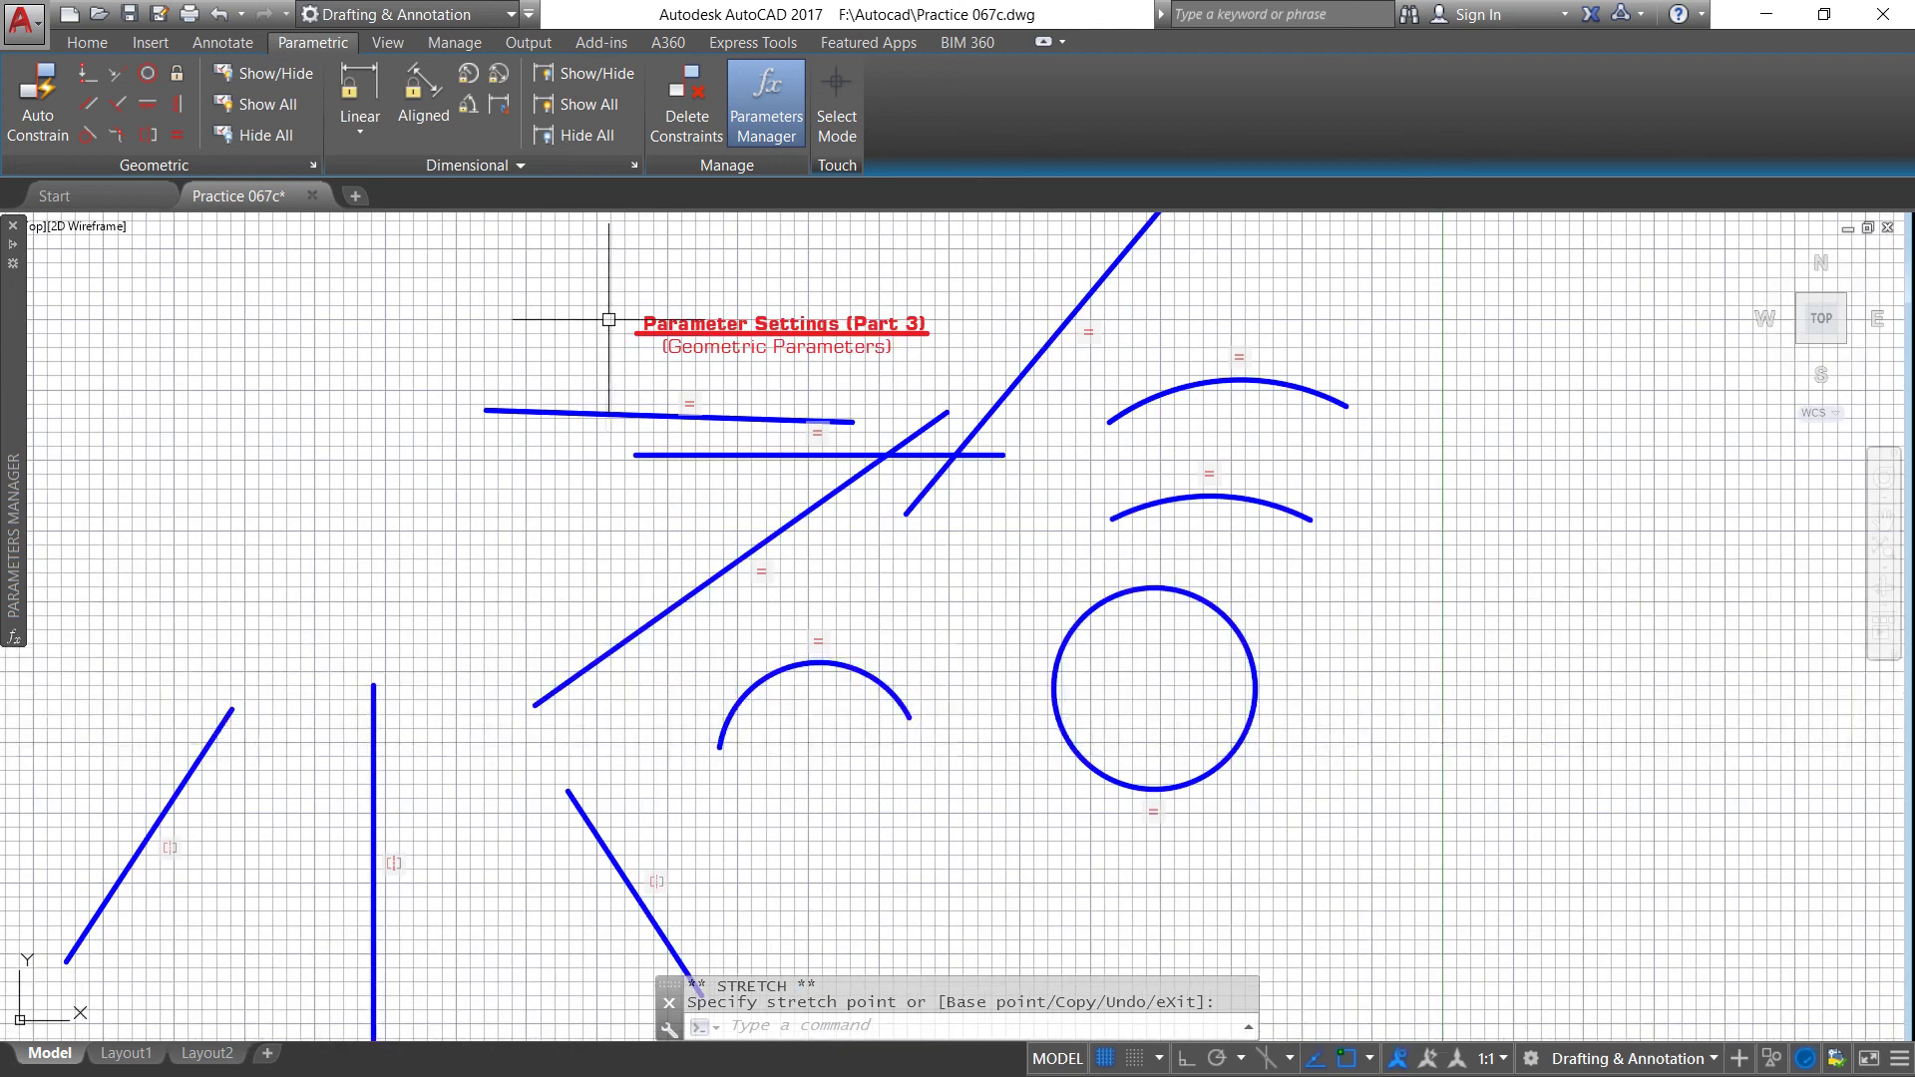
{"action": "scroll", "coordinate": [788, 403], "scroll_direction": "down", "scroll_amount": 1}
{"action": "scroll", "coordinate": [718, 415], "scroll_direction": "up", "scroll_amount": 2}
{"action": "scroll", "coordinate": [705, 398], "scroll_direction": "up", "scroll_amount": 2}
{"action": "scroll", "coordinate": [705, 397], "scroll_direction": "down", "scroll_amount": 2}
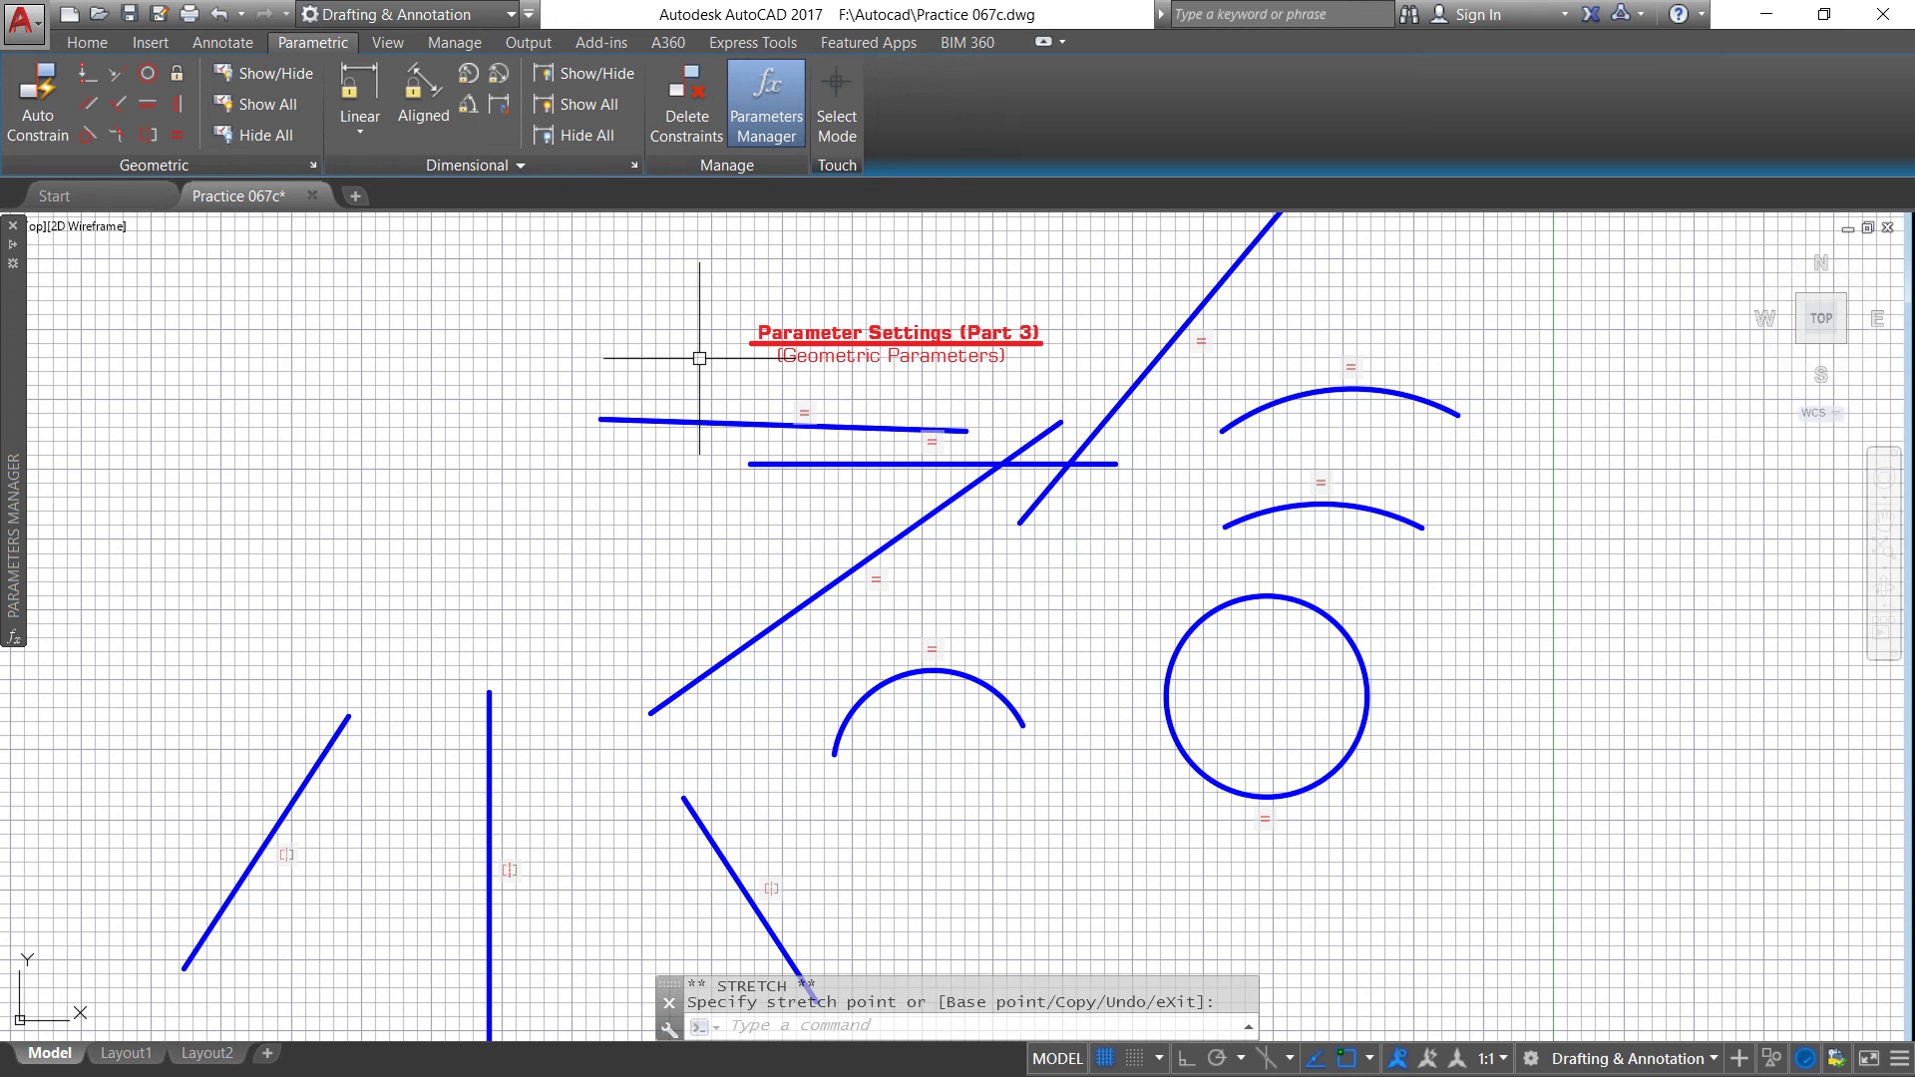
{"action": "scroll", "coordinate": [783, 335], "scroll_direction": "up", "scroll_amount": 2}
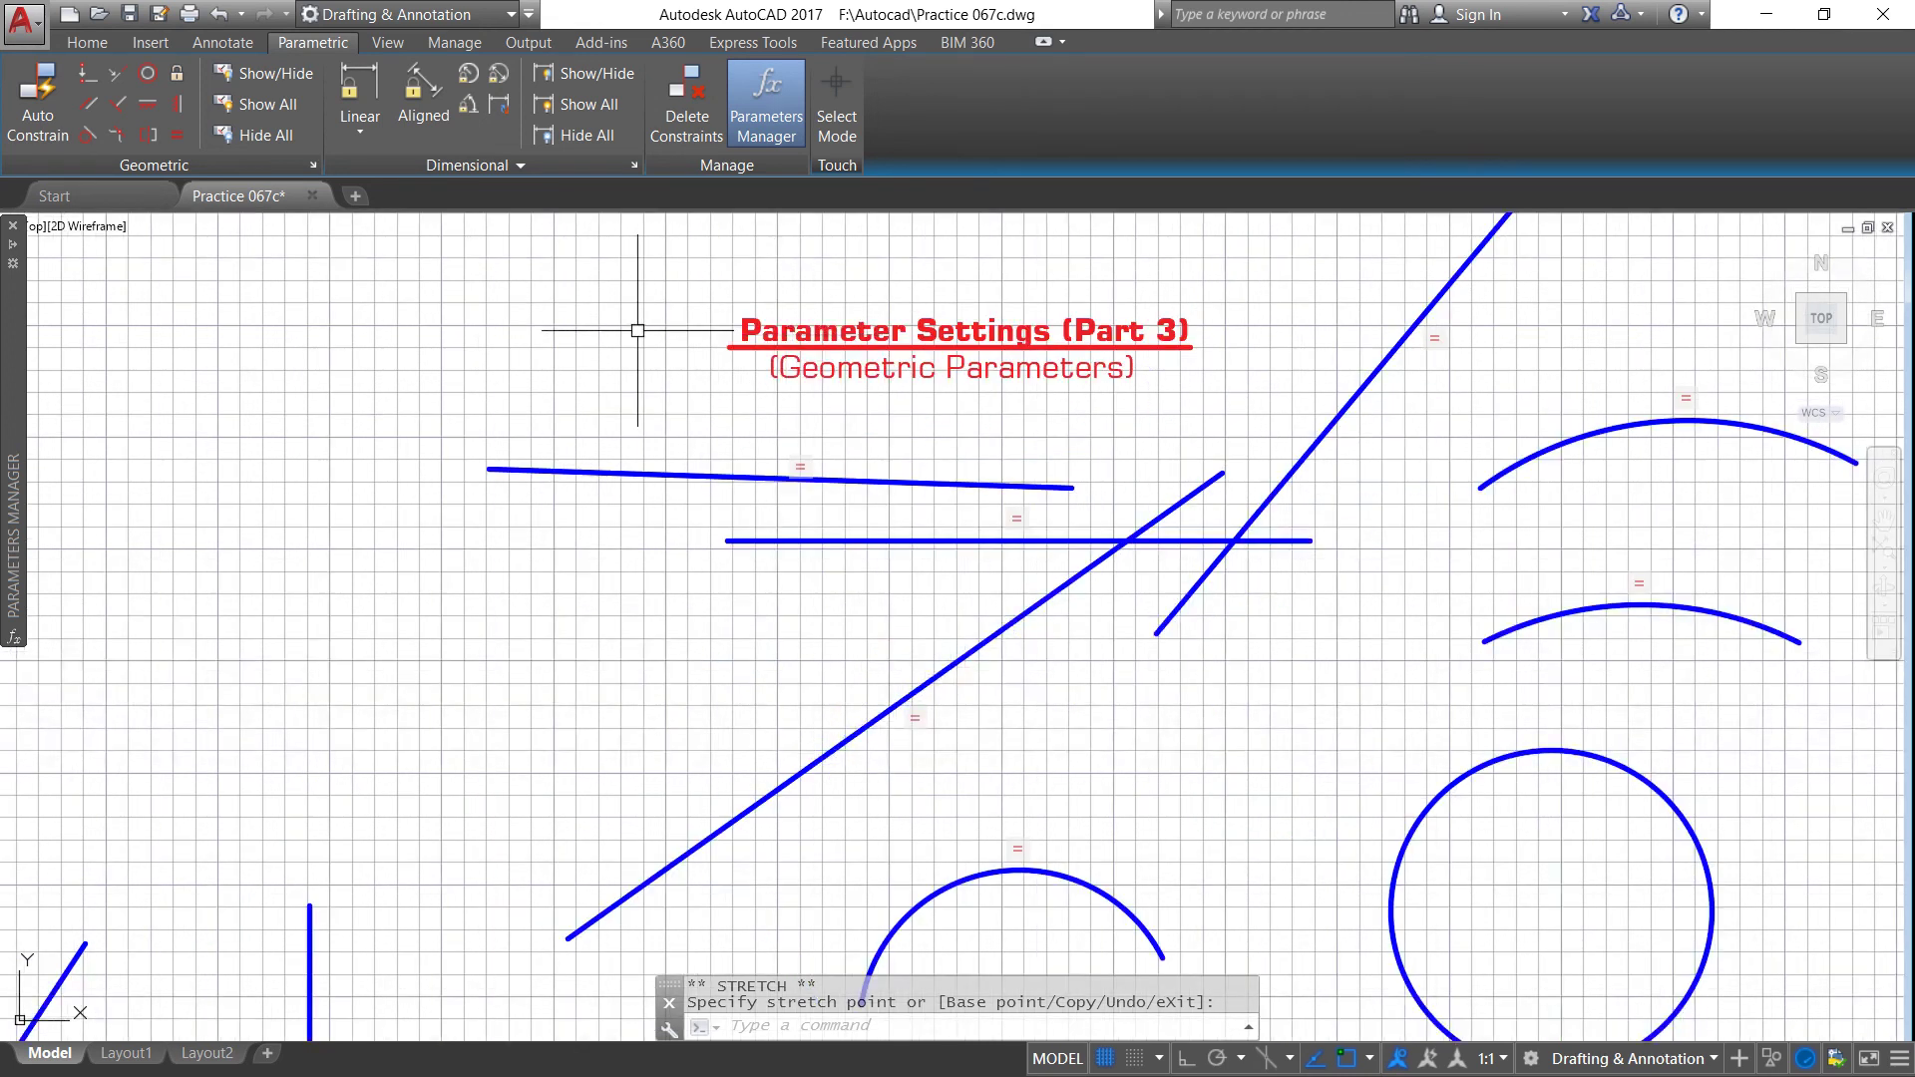
{"action": "scroll", "coordinate": [649, 321], "scroll_direction": "up", "scroll_amount": 1}
{"action": "scroll", "coordinate": [668, 326], "scroll_direction": "down", "scroll_amount": 2}
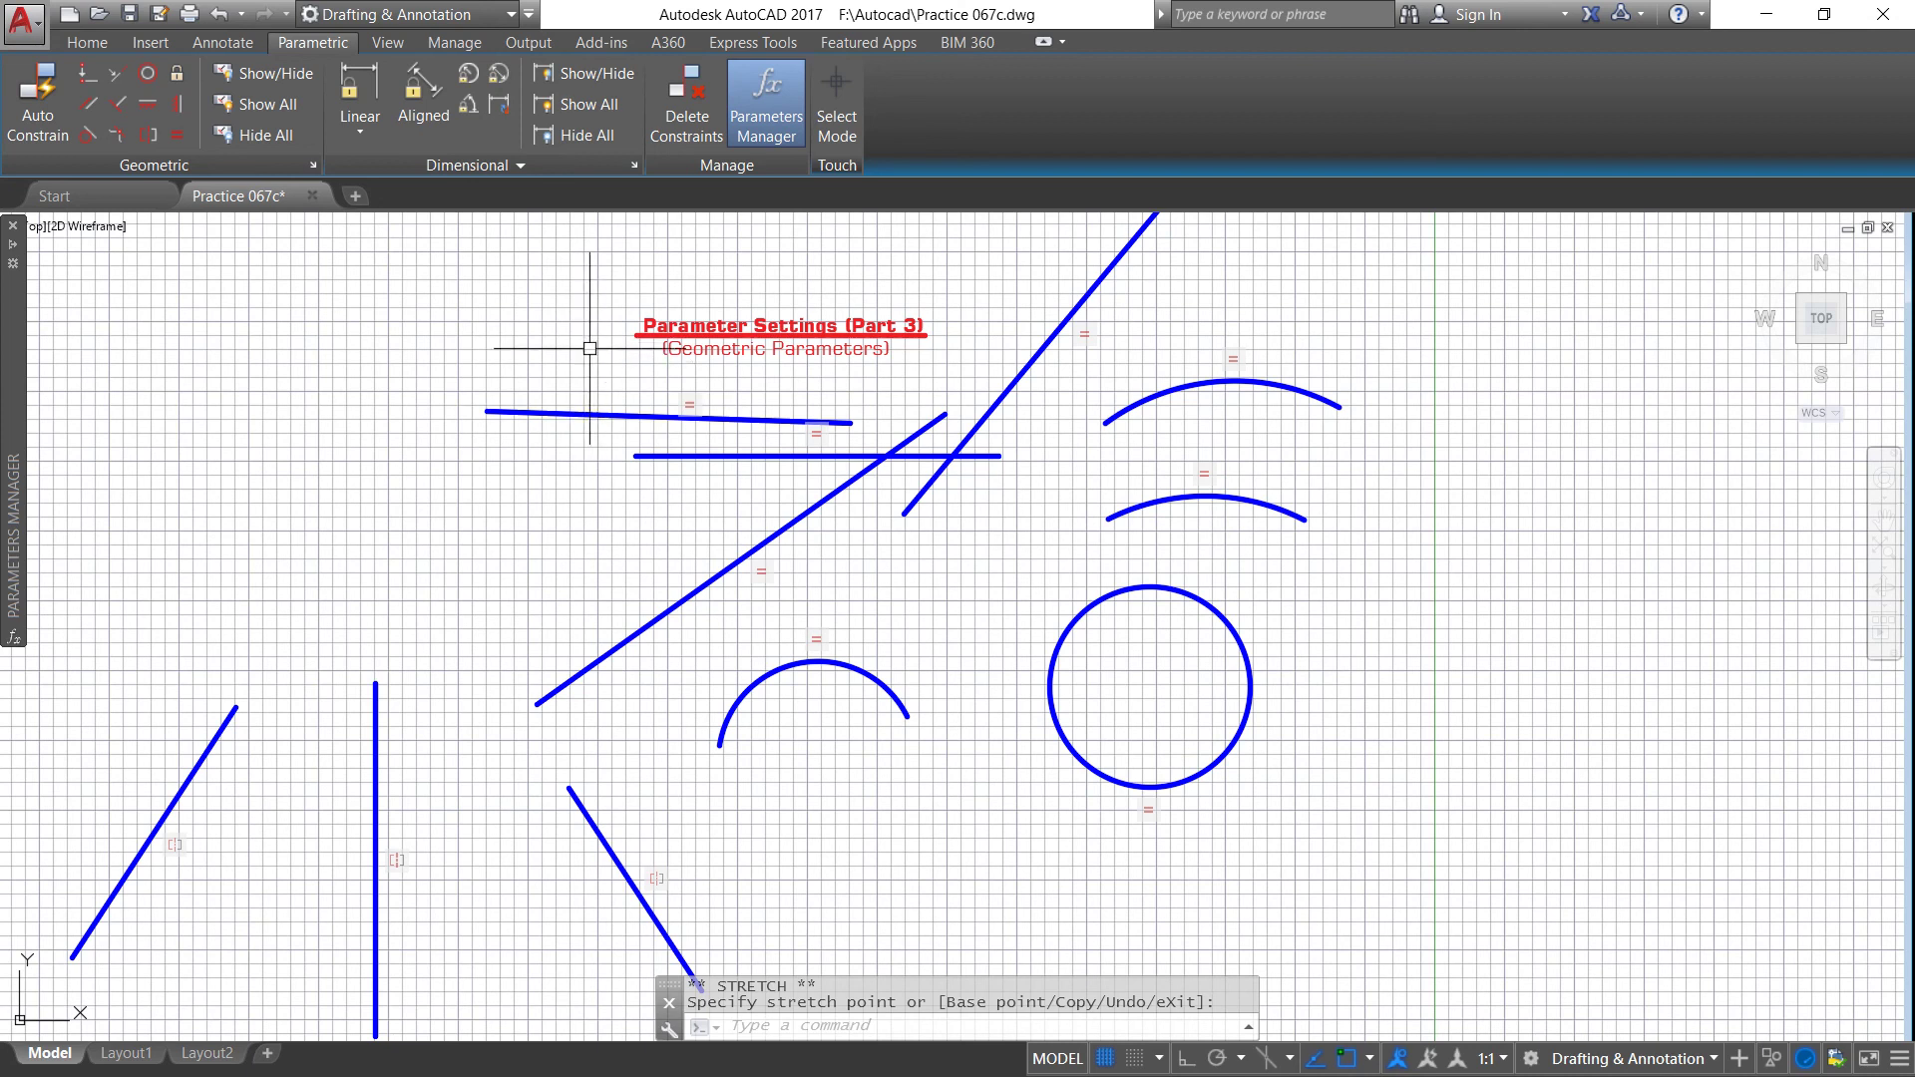
{"action": "scroll", "coordinate": [571, 343], "scroll_direction": "down", "scroll_amount": 2}
{"action": "scroll", "coordinate": [398, 419], "scroll_direction": "up", "scroll_amount": 2}
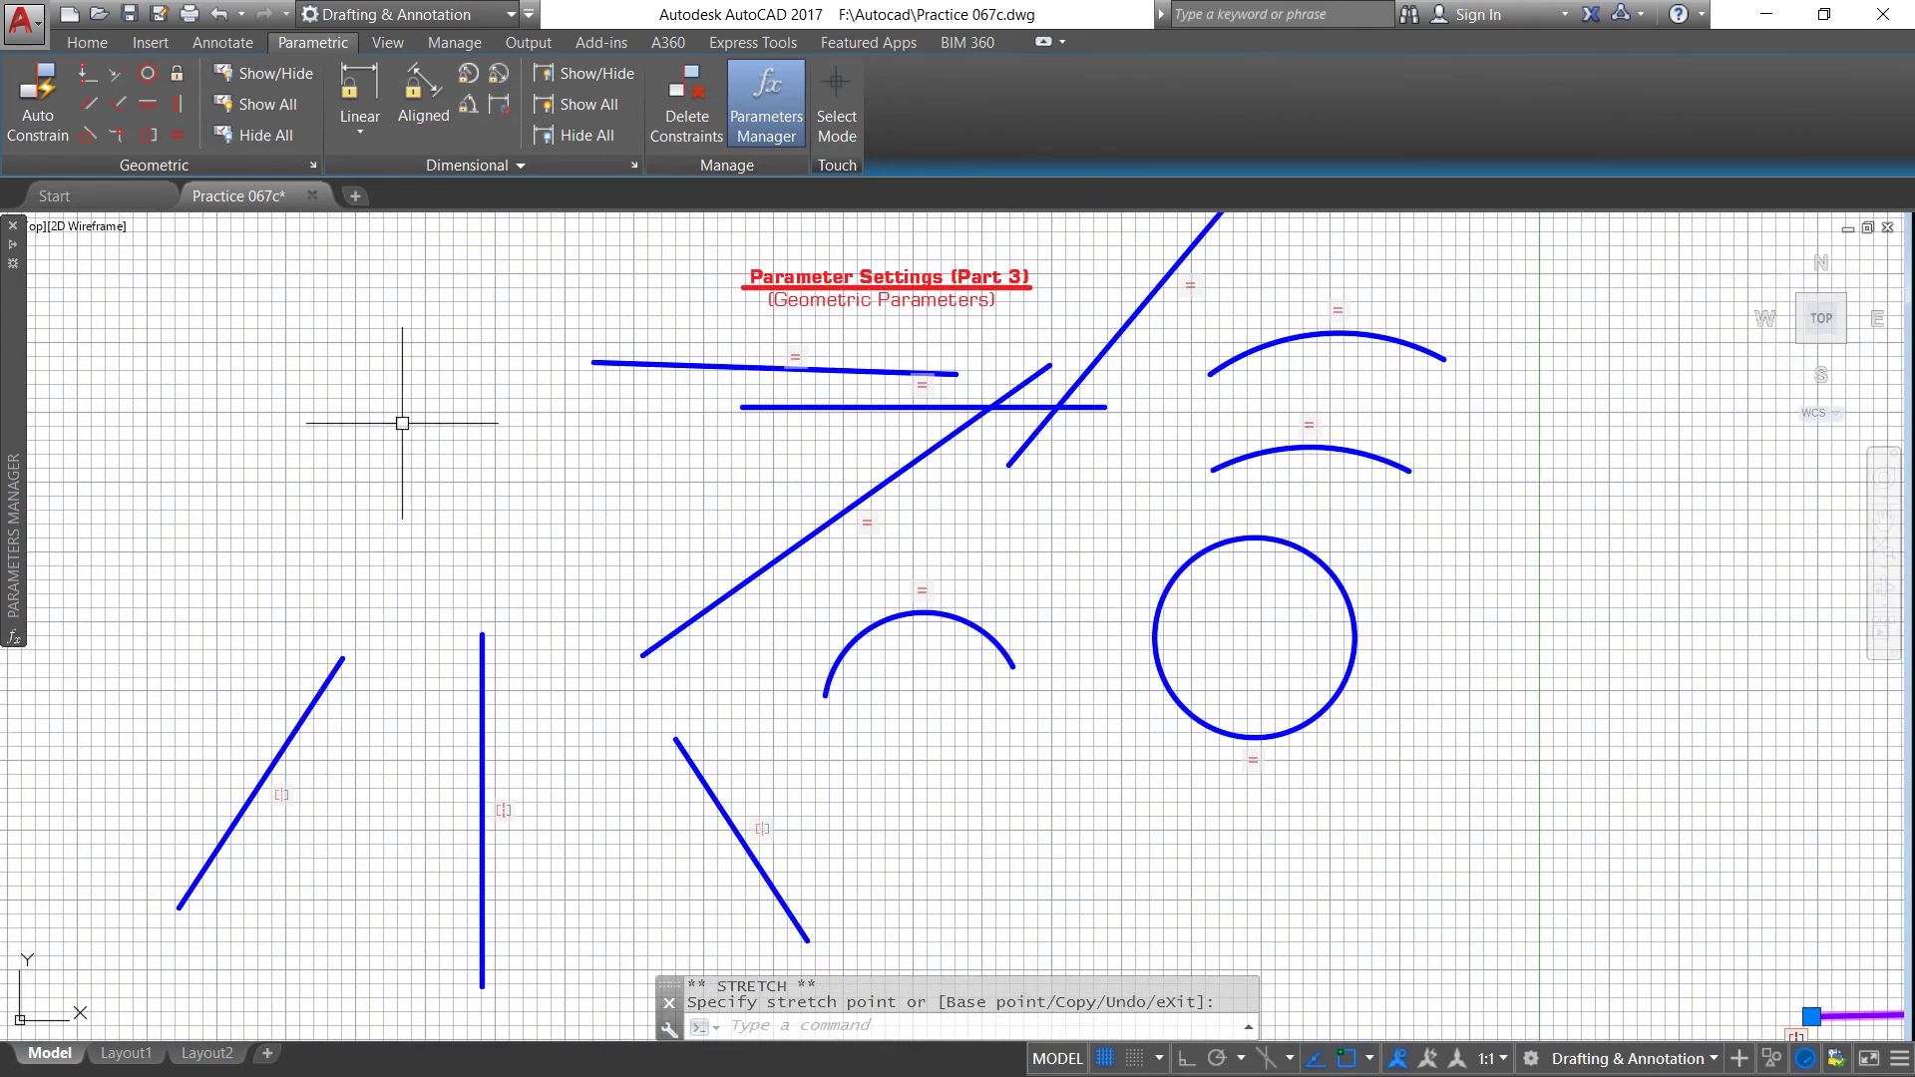
{"action": "scroll", "coordinate": [671, 415], "scroll_direction": "down", "scroll_amount": 2}
{"action": "scroll", "coordinate": [858, 385], "scroll_direction": "up", "scroll_amount": 2}
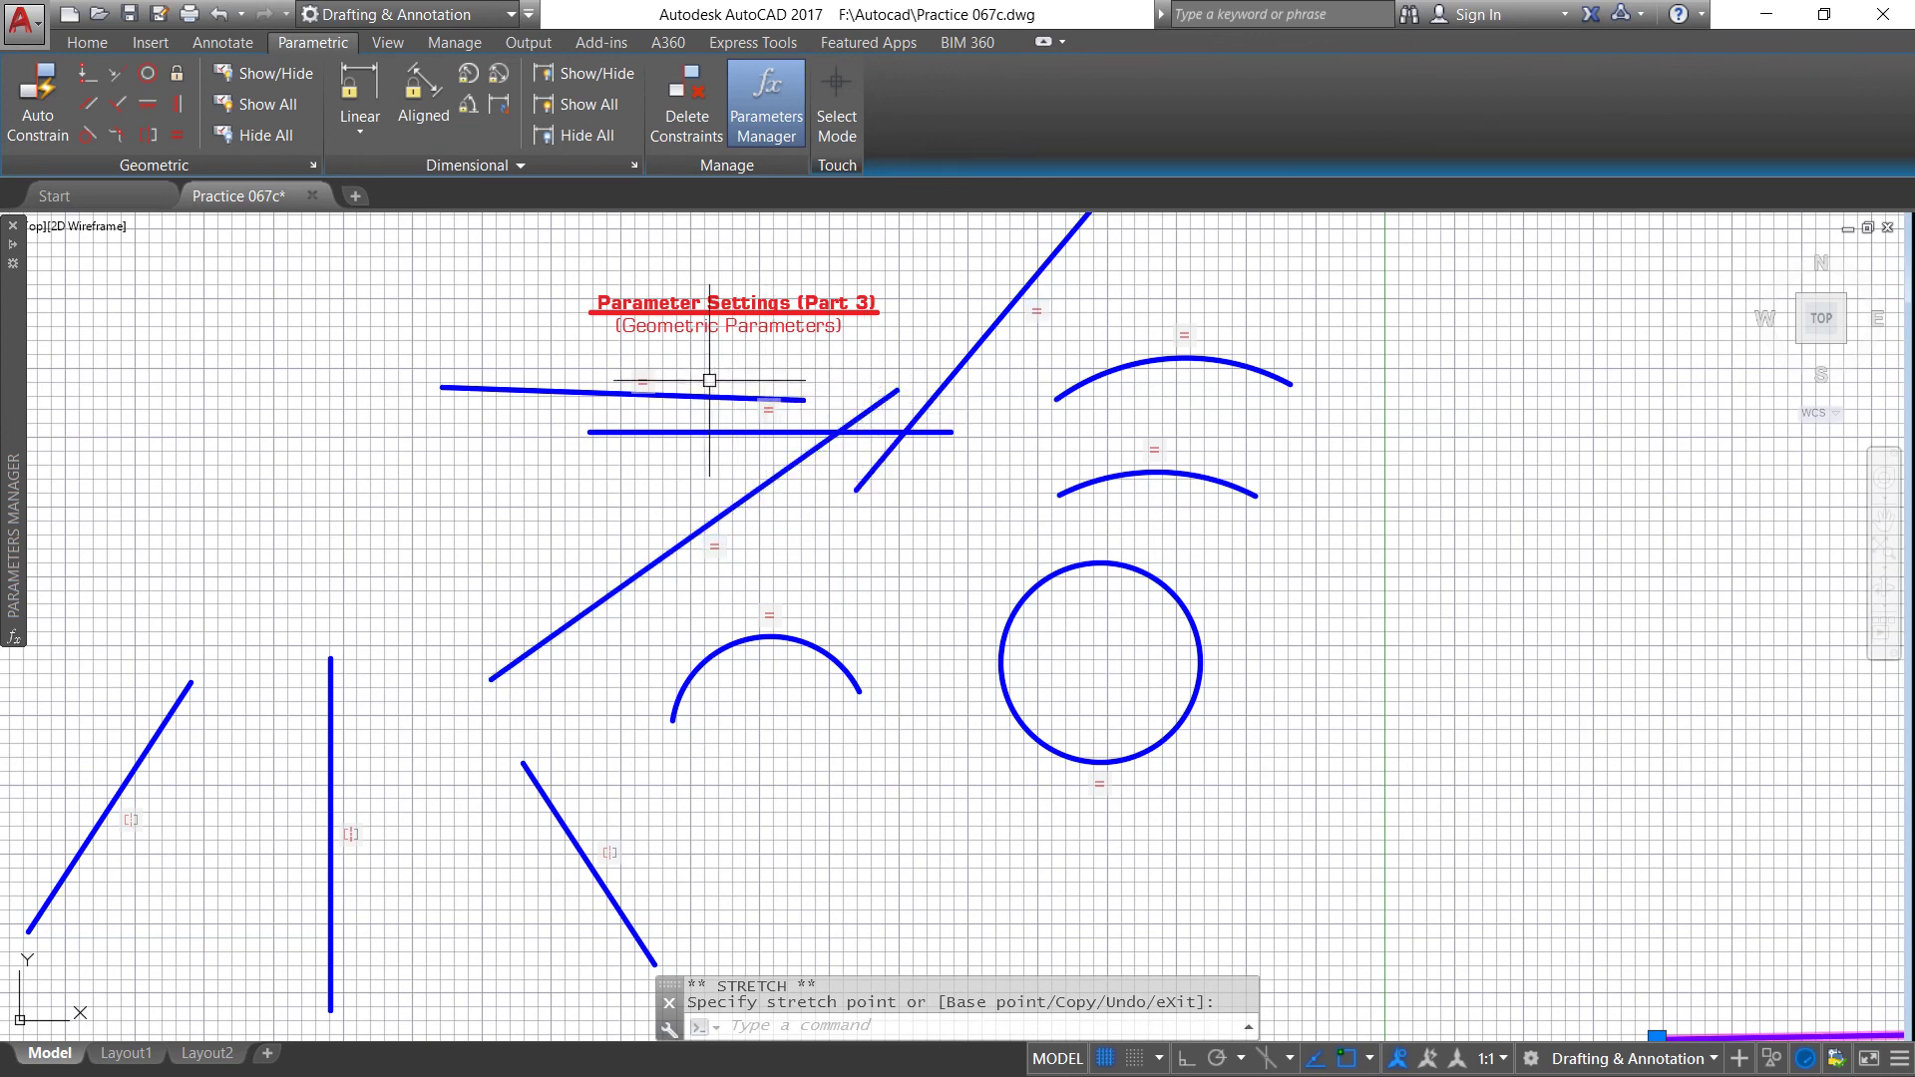
{"action": "scroll", "coordinate": [520, 322], "scroll_direction": "up", "scroll_amount": 2}
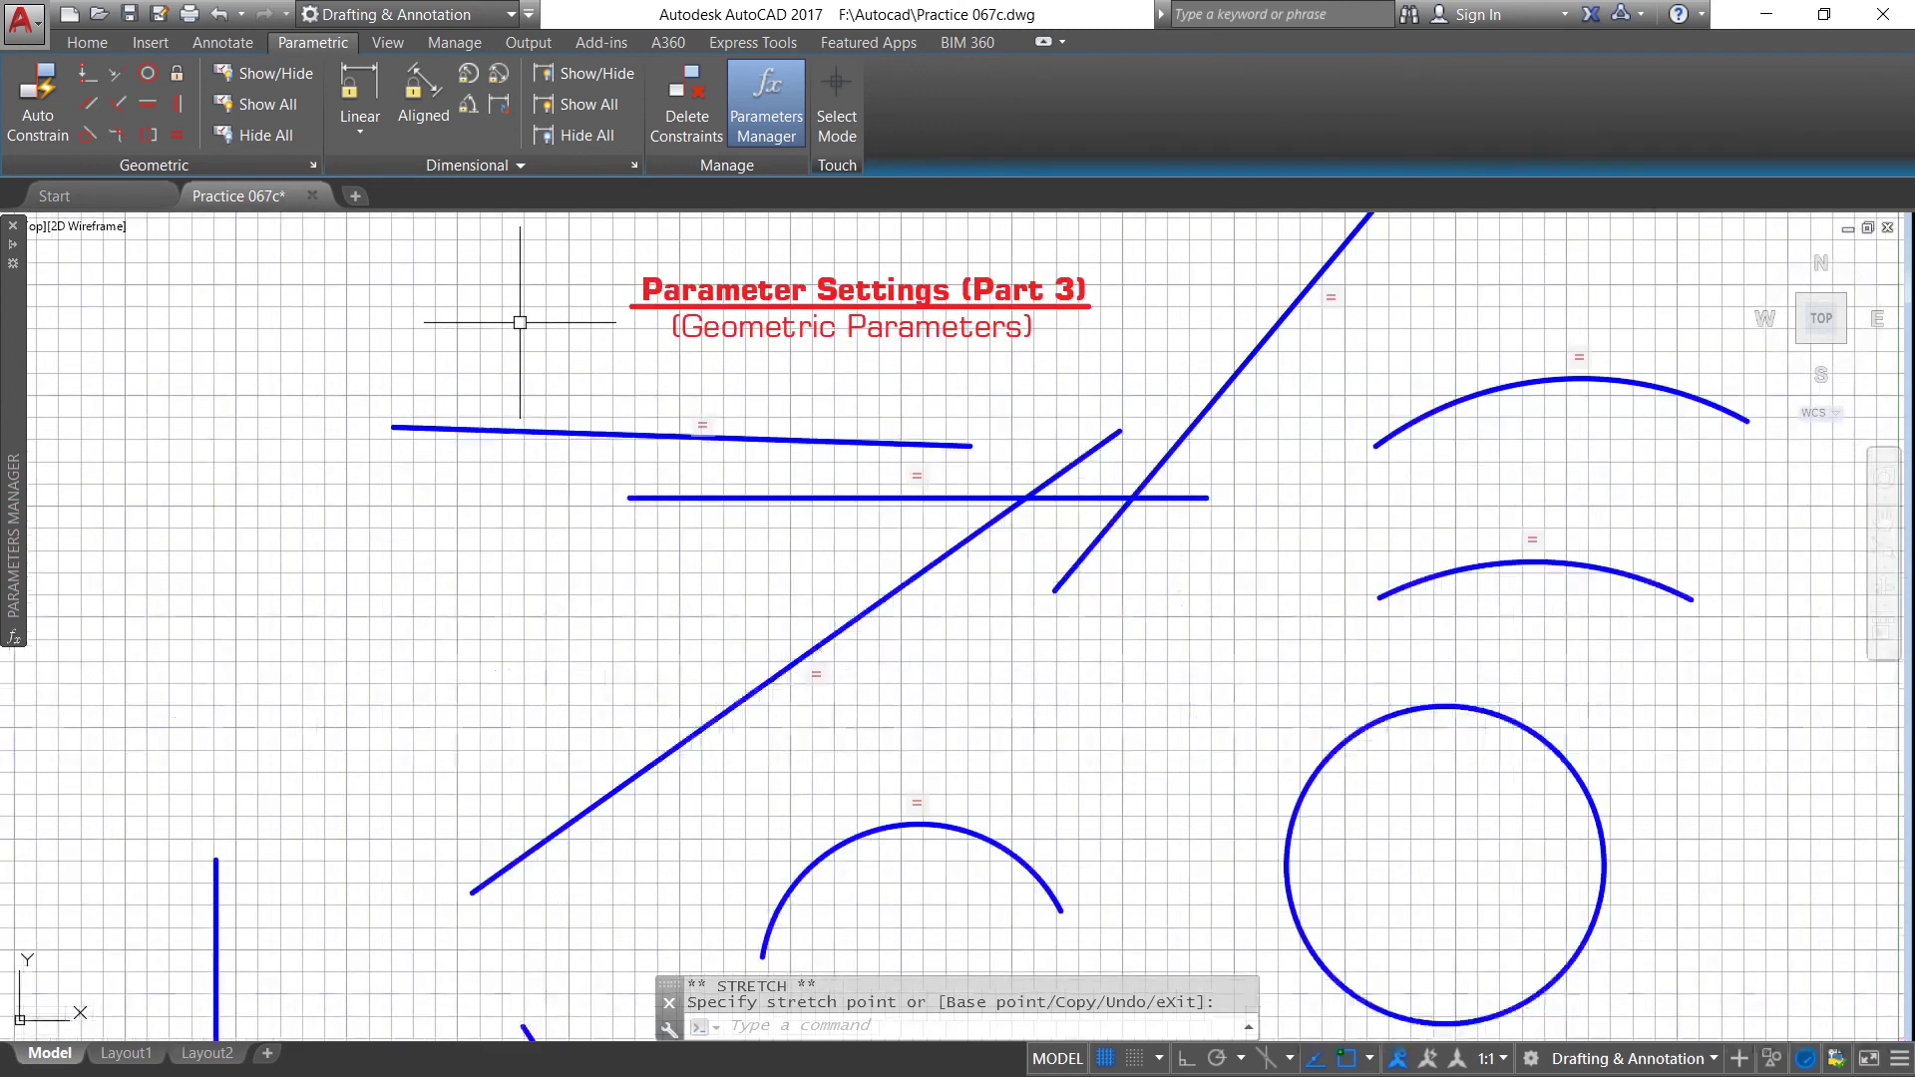